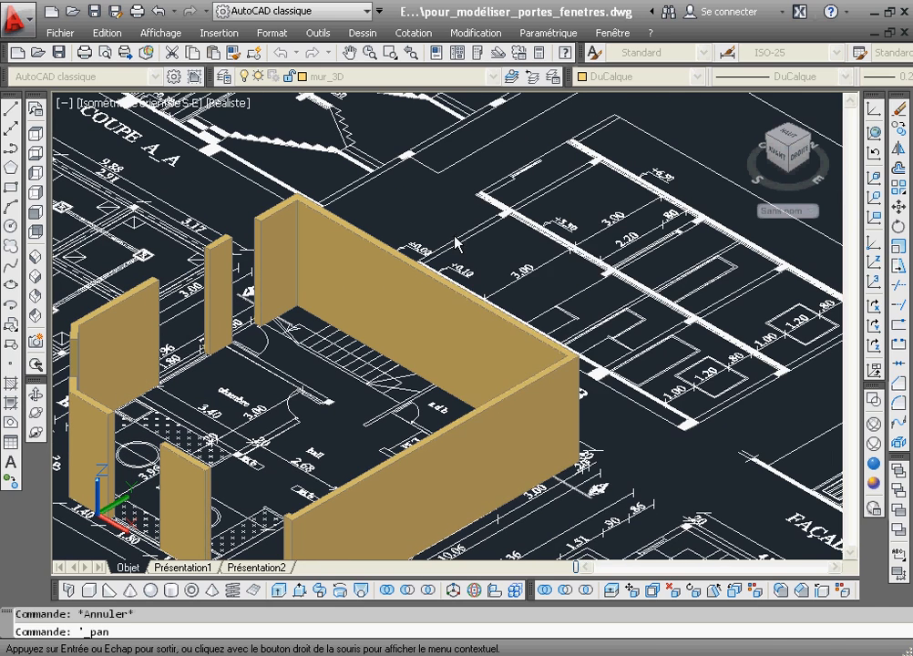
pyautogui.rightClick(452, 237)
pyautogui.click(478, 248)
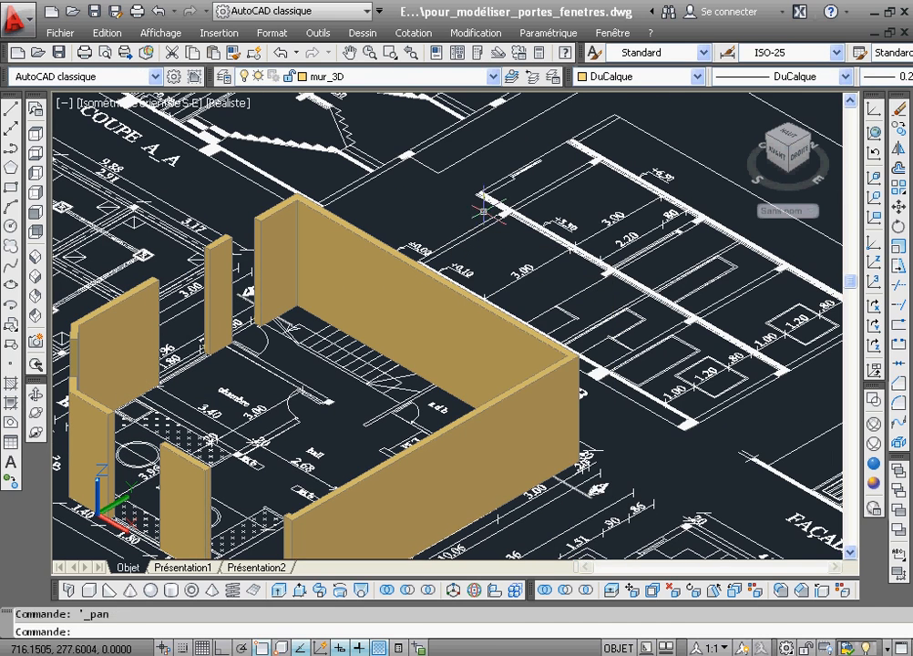
pyautogui.moveTo(515, 66)
pyautogui.mouseDown()
pyautogui.moveTo(593, 26)
pyautogui.moveTo(586, 29)
pyautogui.mouseUp()
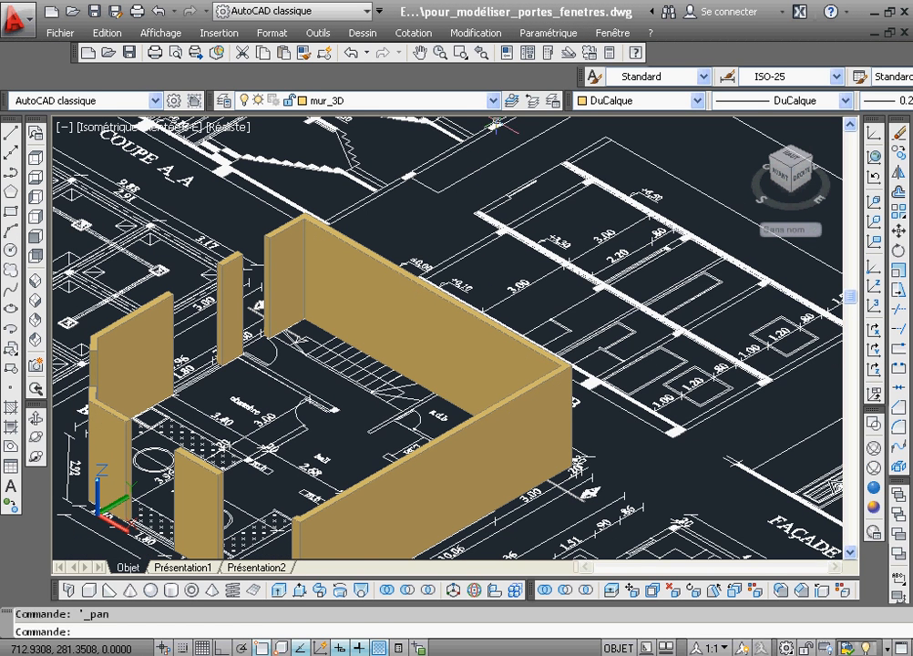
pyautogui.moveTo(84, 51)
pyautogui.mouseDown()
pyautogui.moveTo(8, 86)
pyautogui.moveTo(12, 53)
pyautogui.mouseUp()
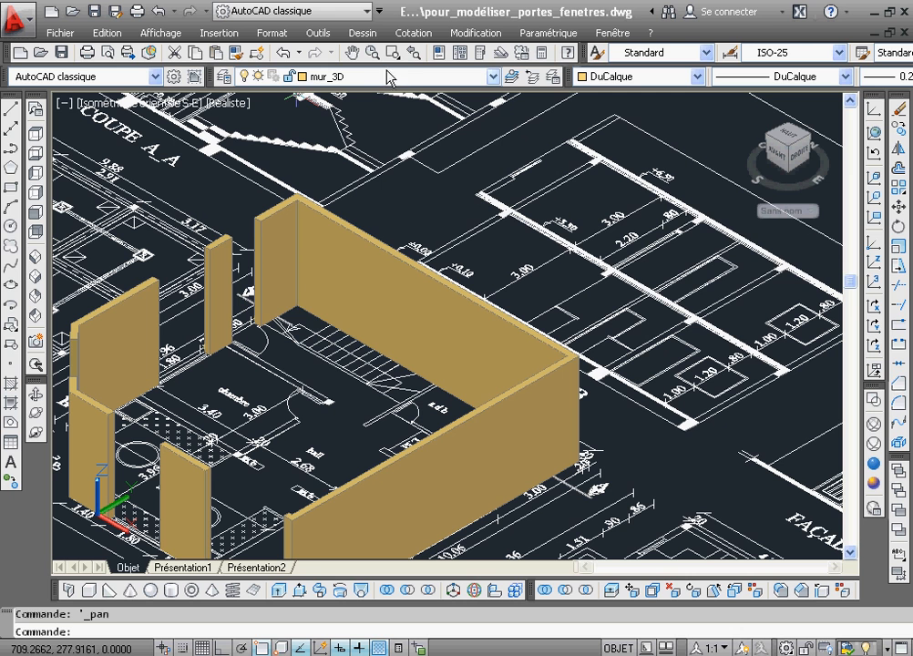
# Examine the 3D ground-floor walls, the floor plans and the façade elevations across the drawing.
pyautogui.moveTo(391, 57); pyautogui.dragTo(405, 108)
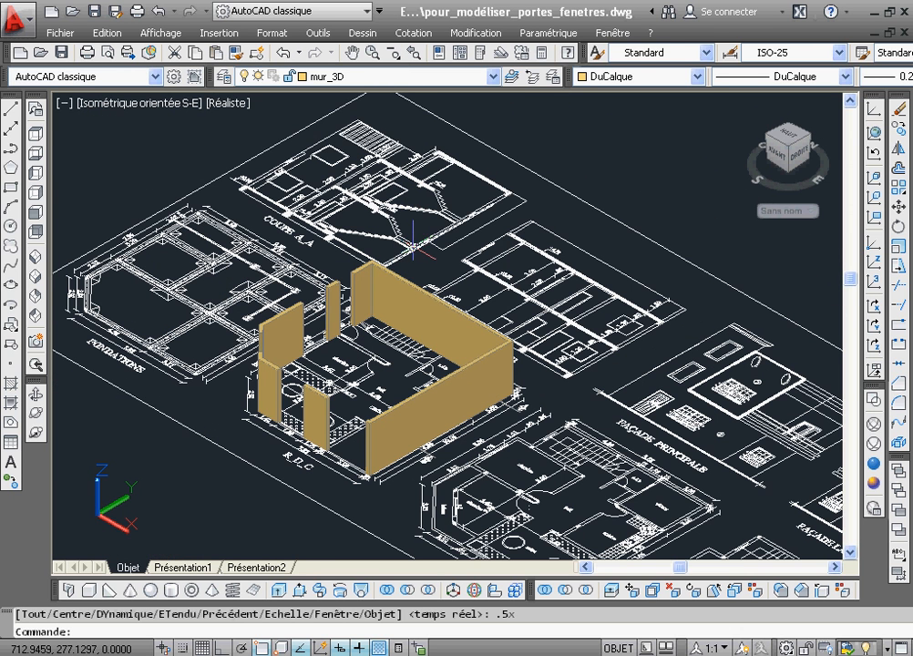
pyautogui.click(352, 52)
pyautogui.moveTo(517, 273); pyautogui.dragTo(404, 223)
pyautogui.moveTo(591, 302)
pyautogui.mouseDown()
pyautogui.moveTo(581, 297)
pyautogui.moveTo(610, 287)
pyautogui.mouseUp()
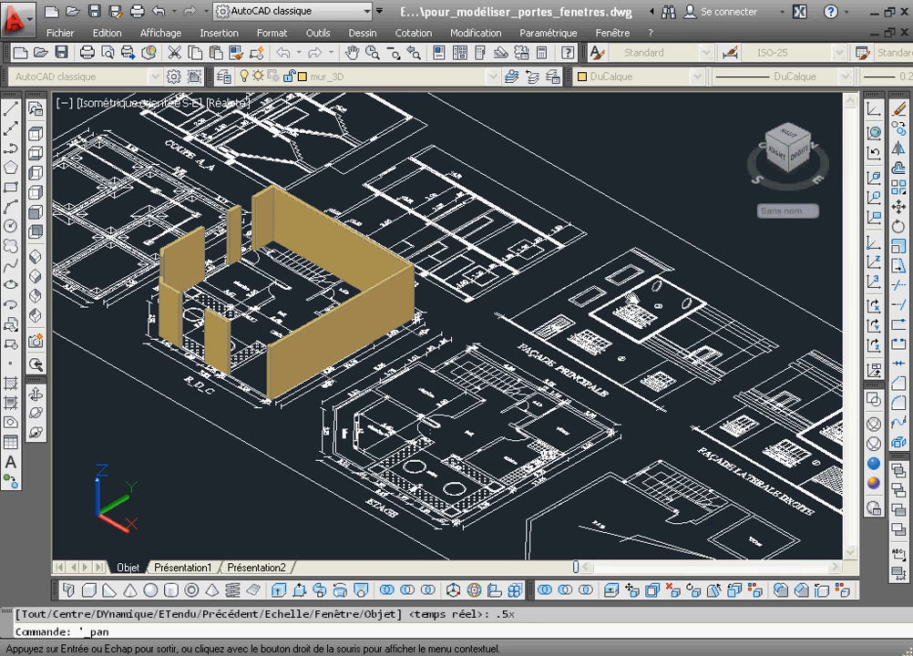
pyautogui.moveTo(523, 252); pyautogui.dragTo(505, 250)
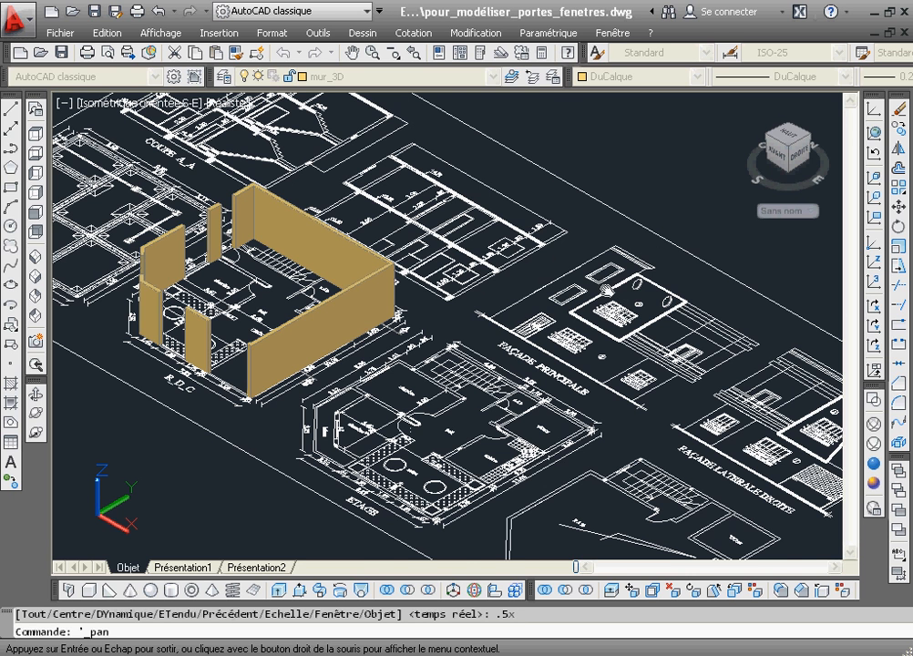
pyautogui.moveTo(581, 321); pyautogui.dragTo(522, 323)
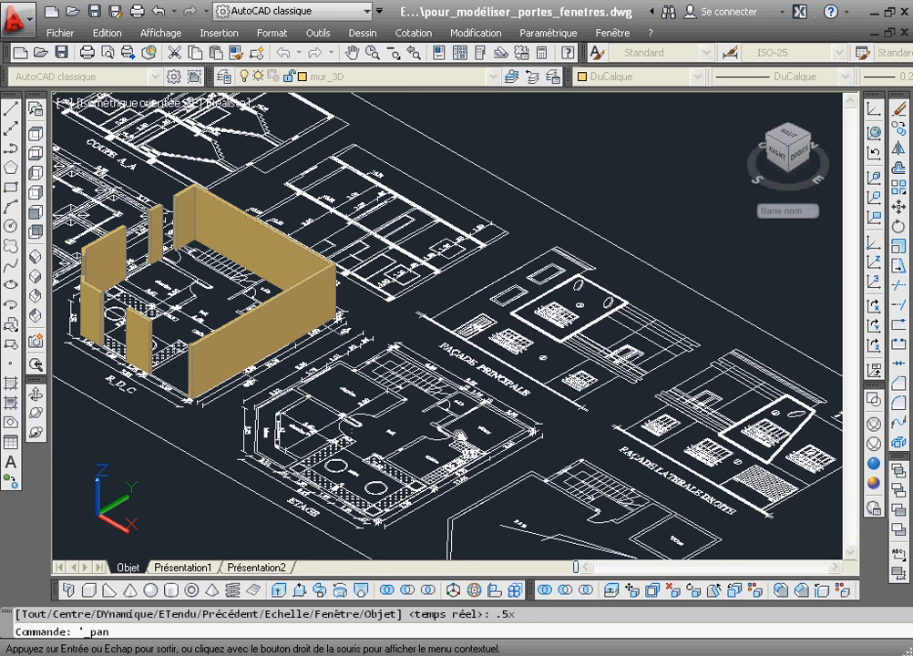
pyautogui.moveTo(268, 381); pyautogui.dragTo(284, 360)
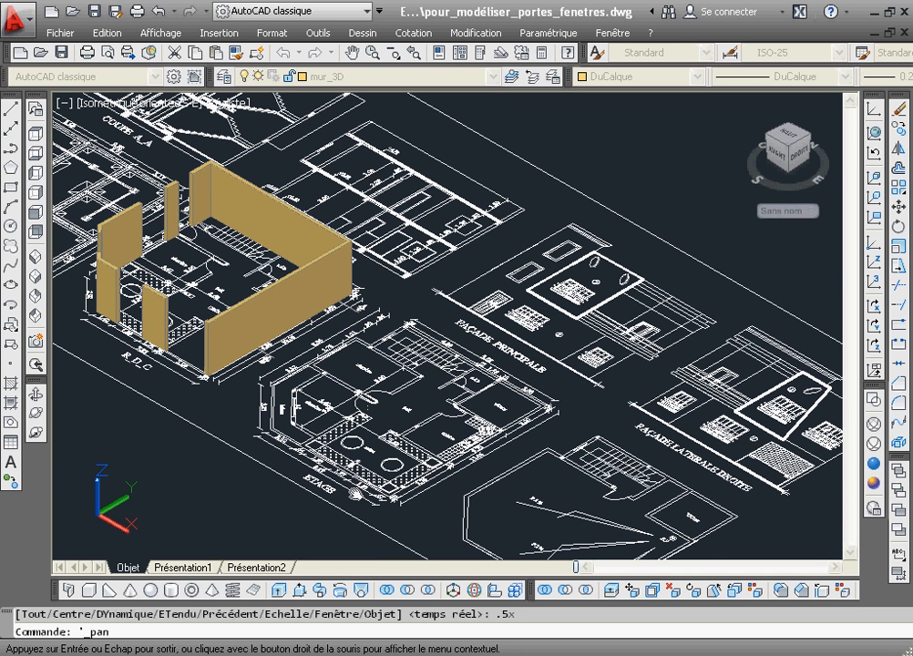
pyautogui.moveTo(402, 255)
pyautogui.mouseDown()
pyautogui.moveTo(374, 269)
pyautogui.moveTo(365, 299)
pyautogui.mouseUp()
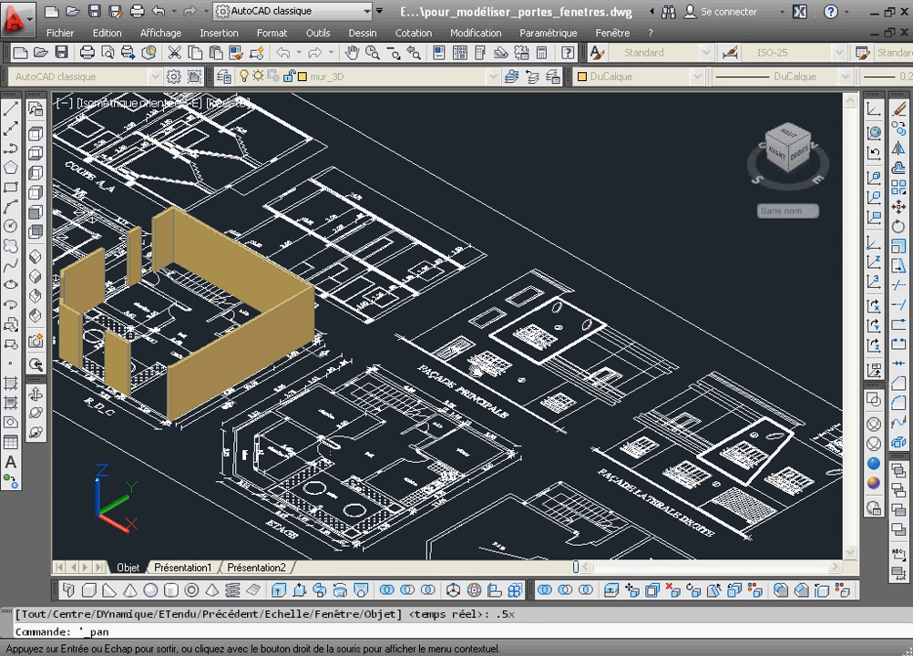
pyautogui.moveTo(476, 371)
pyautogui.mouseDown()
pyautogui.moveTo(492, 344)
pyautogui.moveTo(460, 344)
pyautogui.mouseUp()
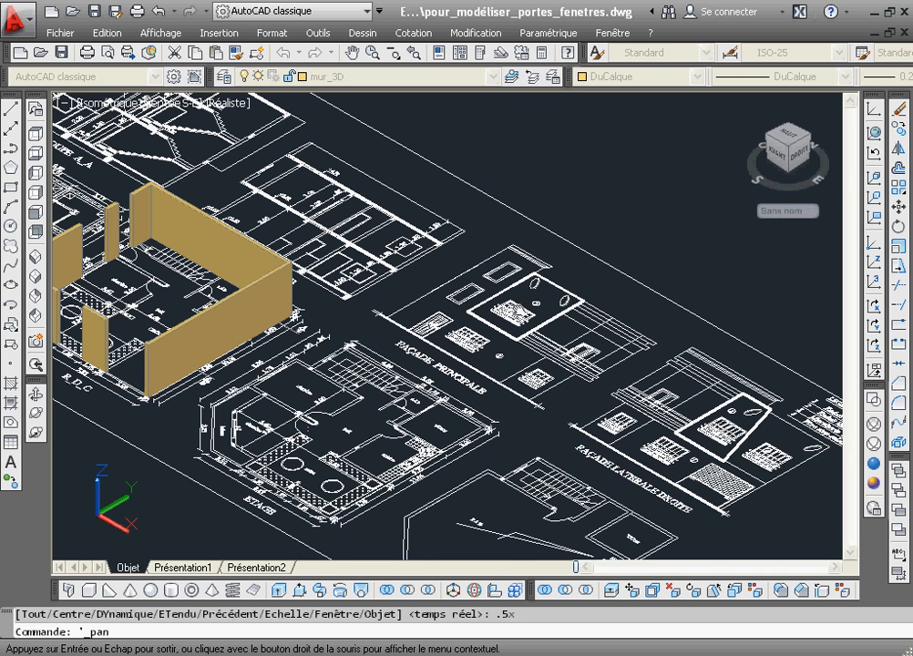
pyautogui.moveTo(511, 317); pyautogui.dragTo(488, 299)
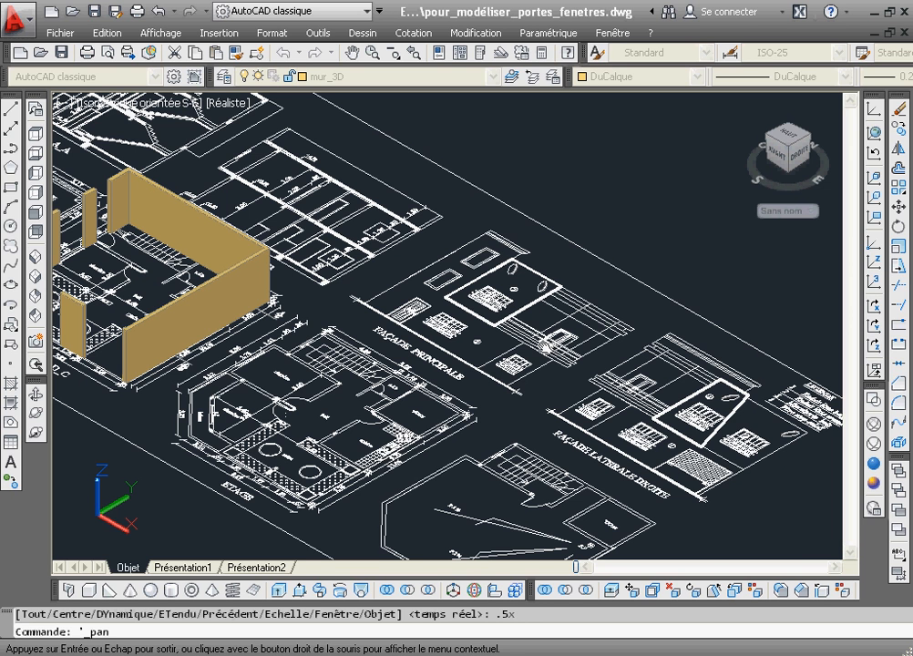
pyautogui.moveTo(563, 317); pyautogui.dragTo(543, 331)
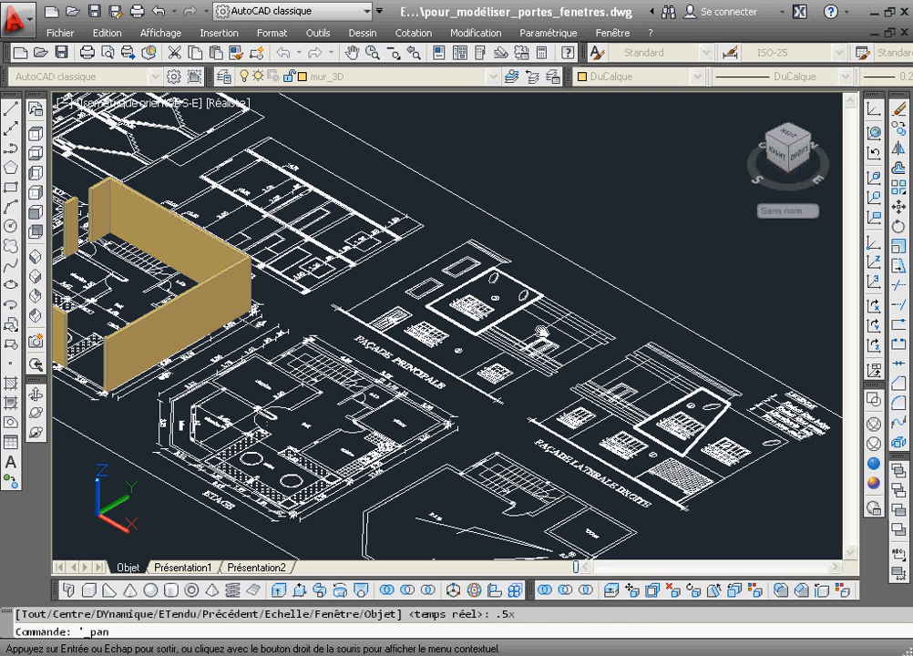
pyautogui.rightClick(553, 278)
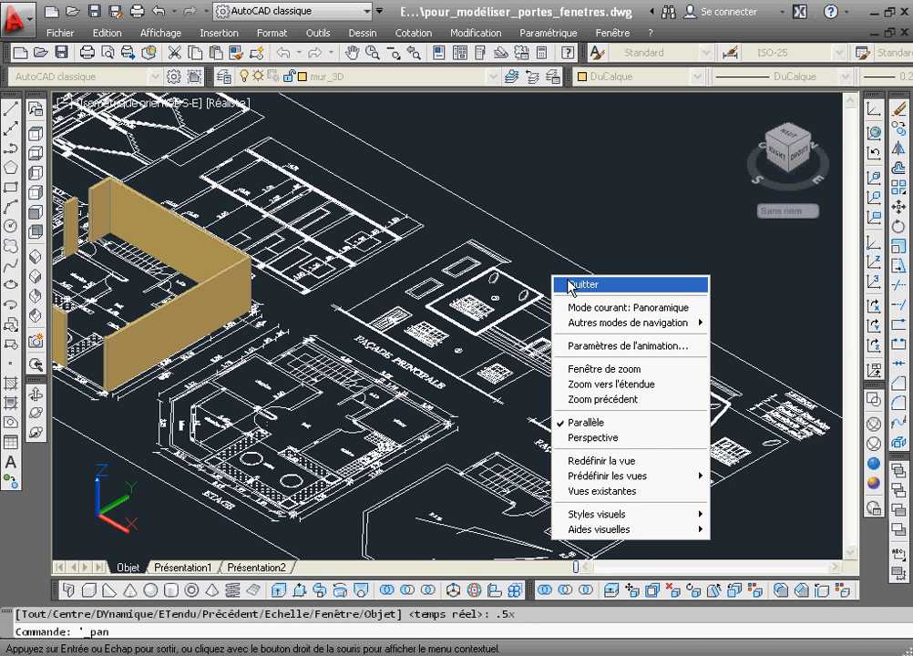
pyautogui.click(569, 286)
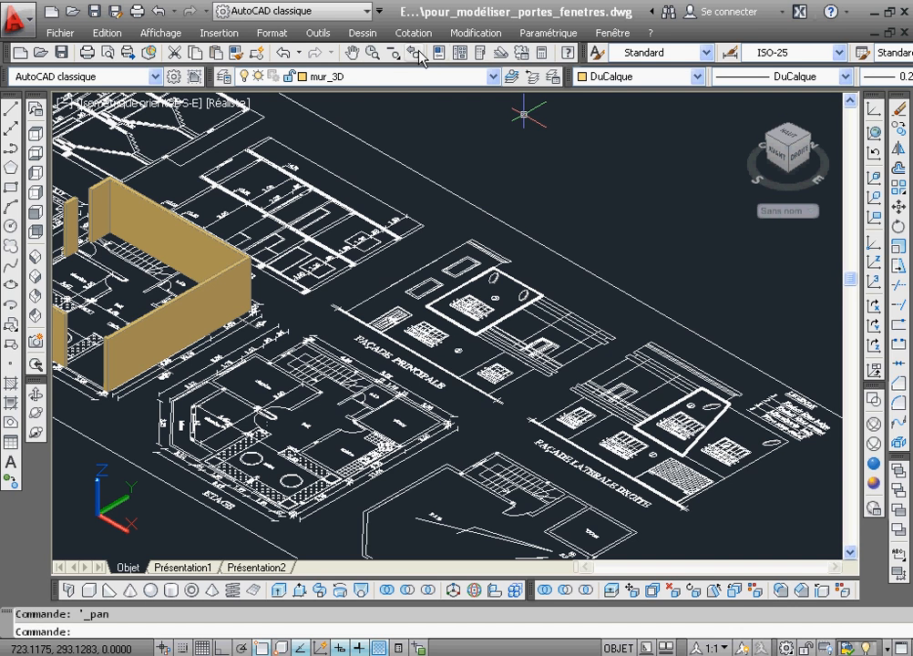
# Make cadres_3D the current layer for modelling the door in the FAÇADE PRINCIPALE elevation.
pyautogui.moveTo(394, 53); pyautogui.dragTo(398, 73)
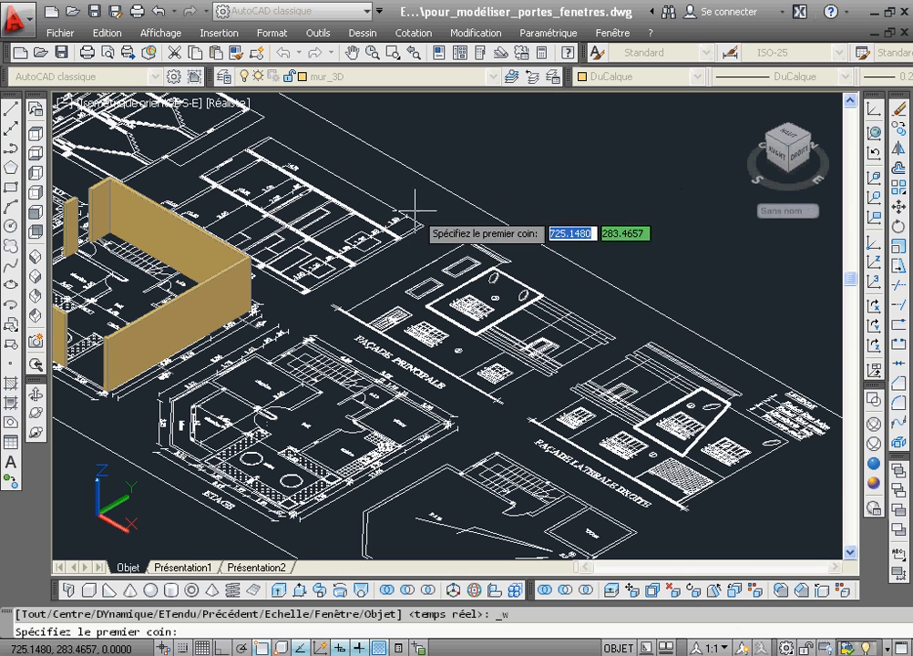
pyautogui.click(364, 212)
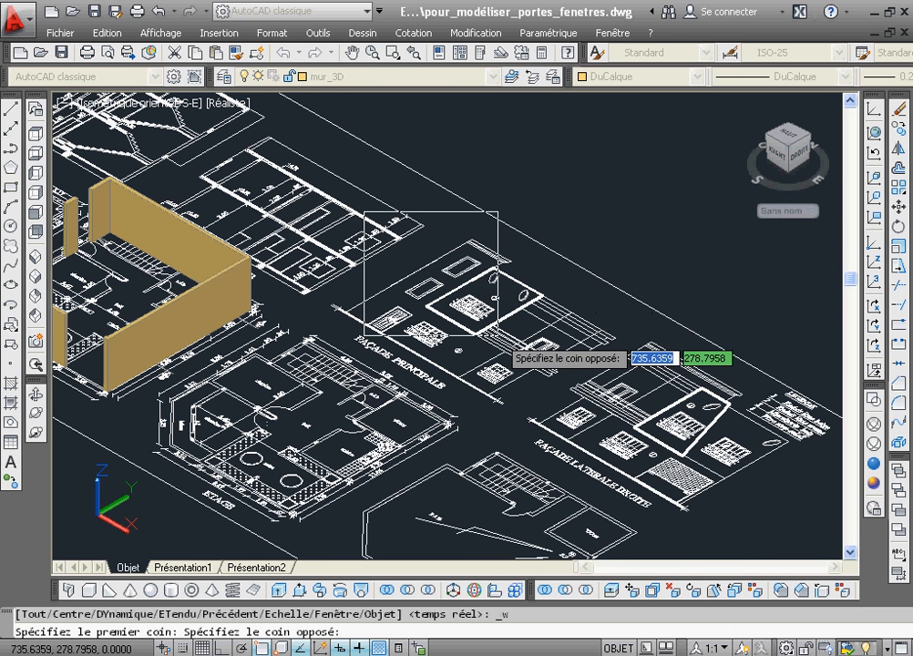
pyautogui.click(494, 339)
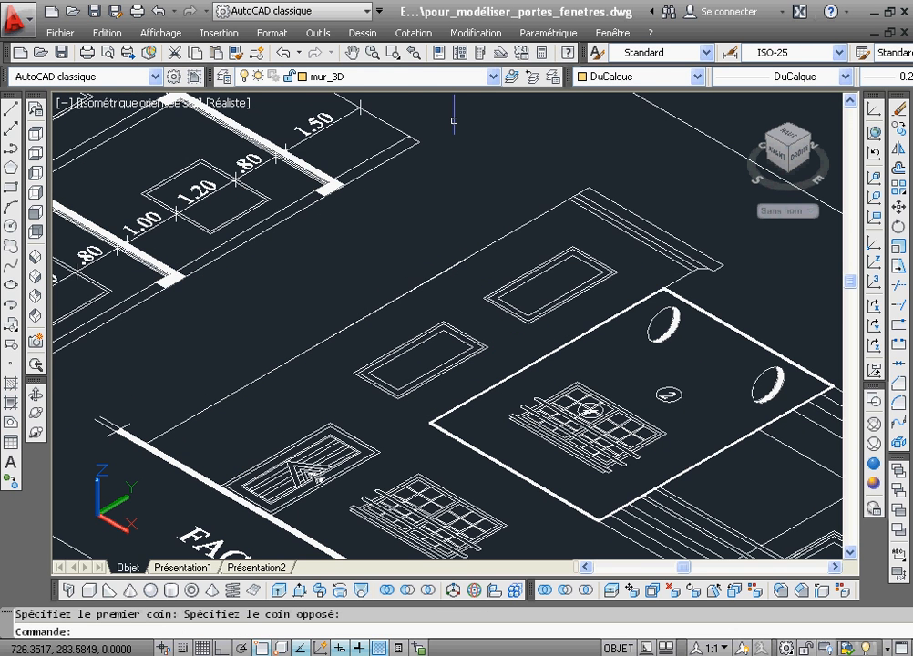
pyautogui.click(351, 52)
pyautogui.moveTo(441, 351); pyautogui.dragTo(522, 259)
pyautogui.rightClick(522, 261)
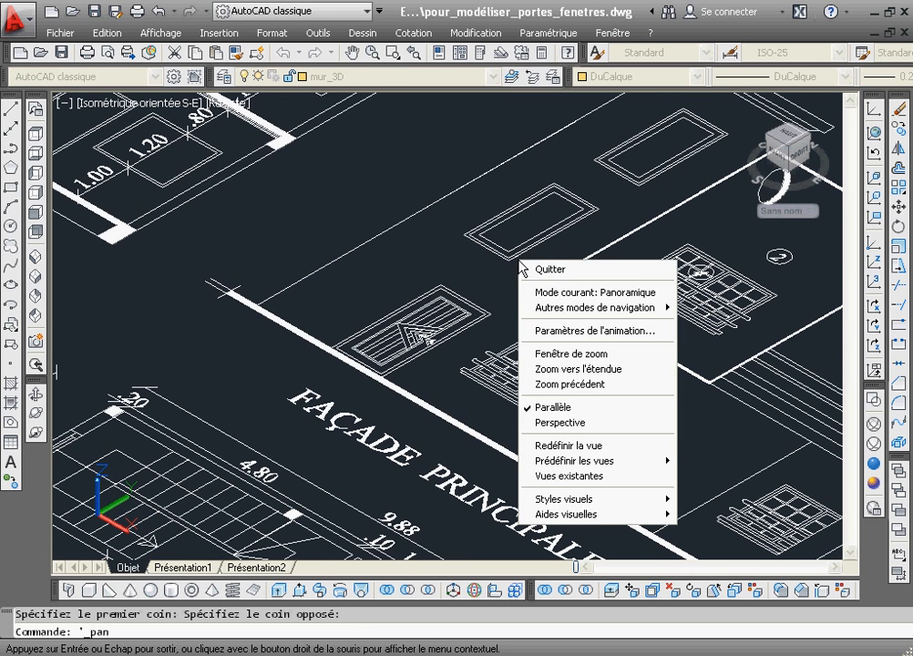
pyautogui.click(574, 271)
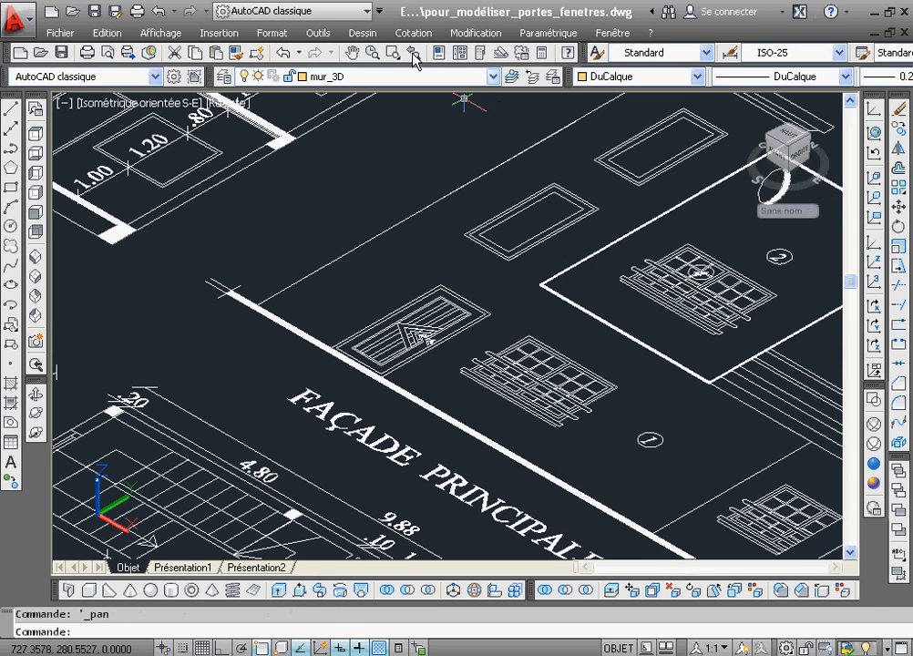
pyautogui.click(389, 54)
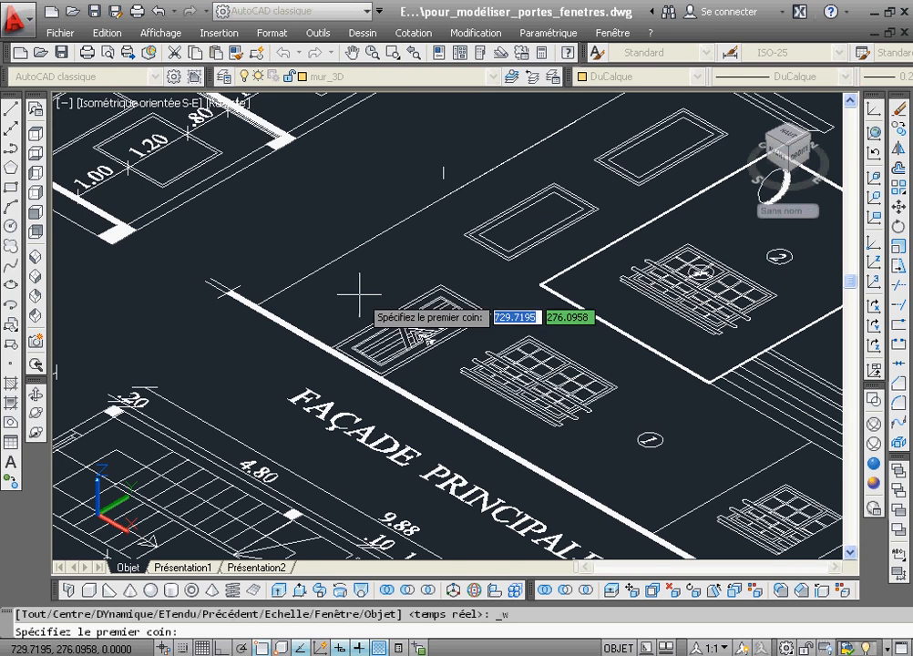
pyautogui.click(302, 235)
pyautogui.click(561, 423)
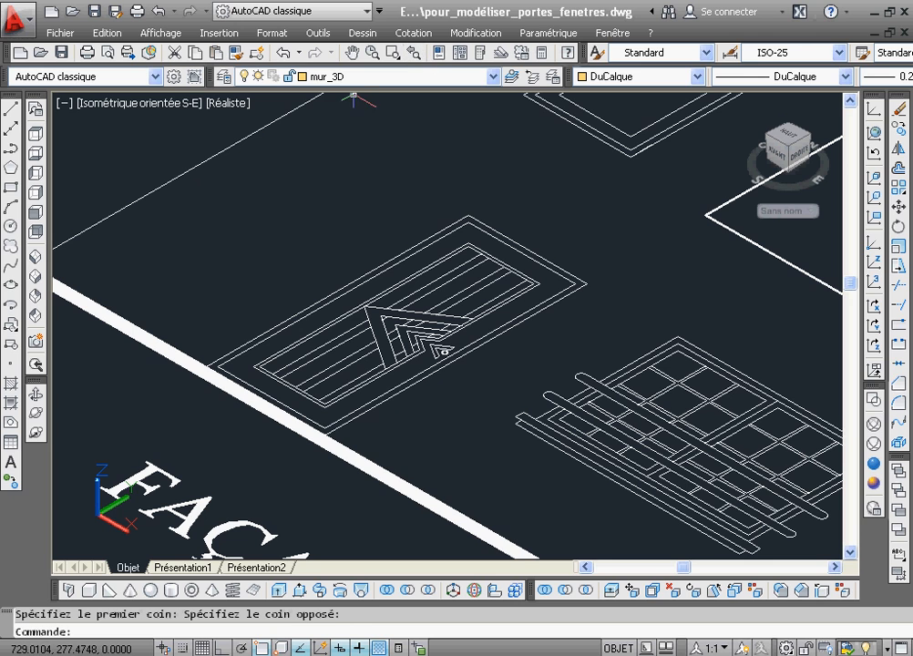
pyautogui.click(495, 77)
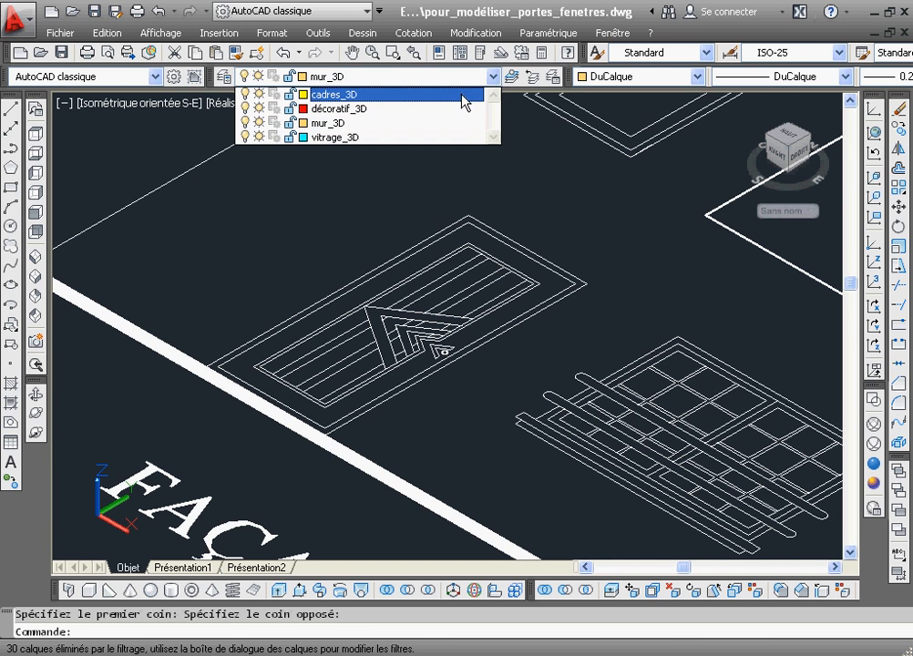
pyautogui.click(463, 95)
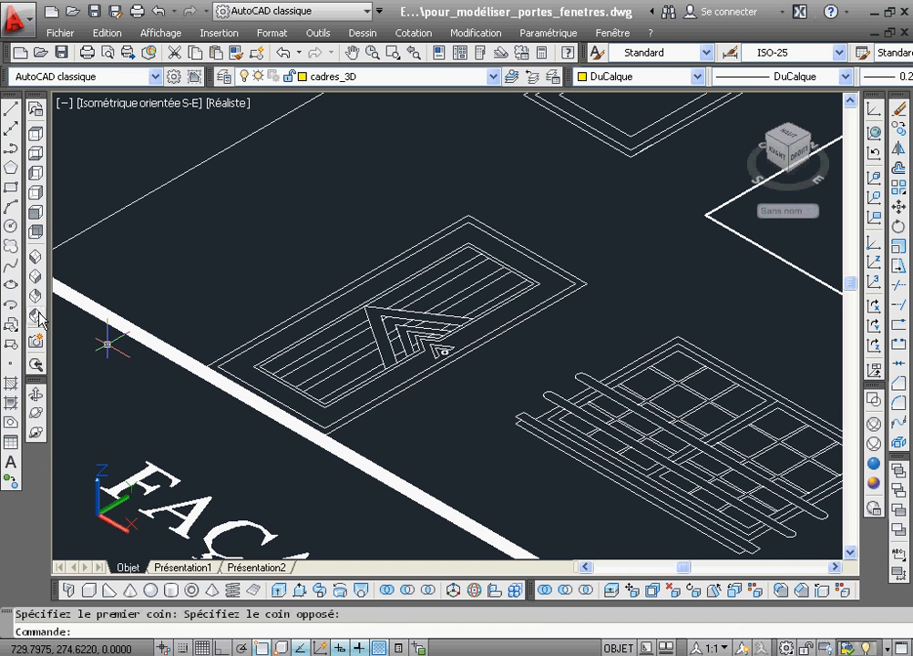
# Trace the outermost rectangle of the FAÇADE PRINCIPALE door frame with a closed polyline through its four corners.
pyautogui.click(11, 148)
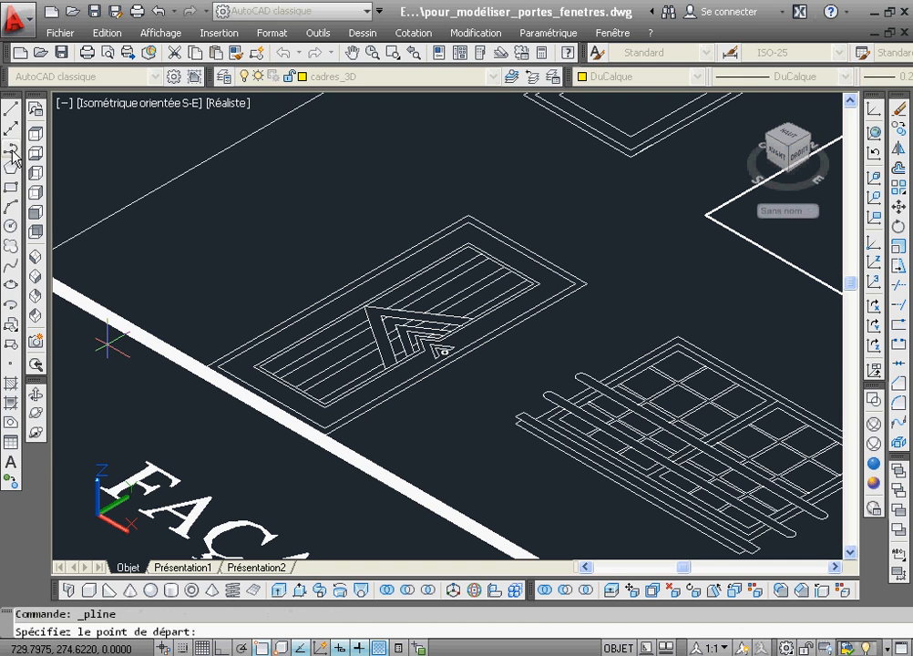
pyautogui.click(208, 367)
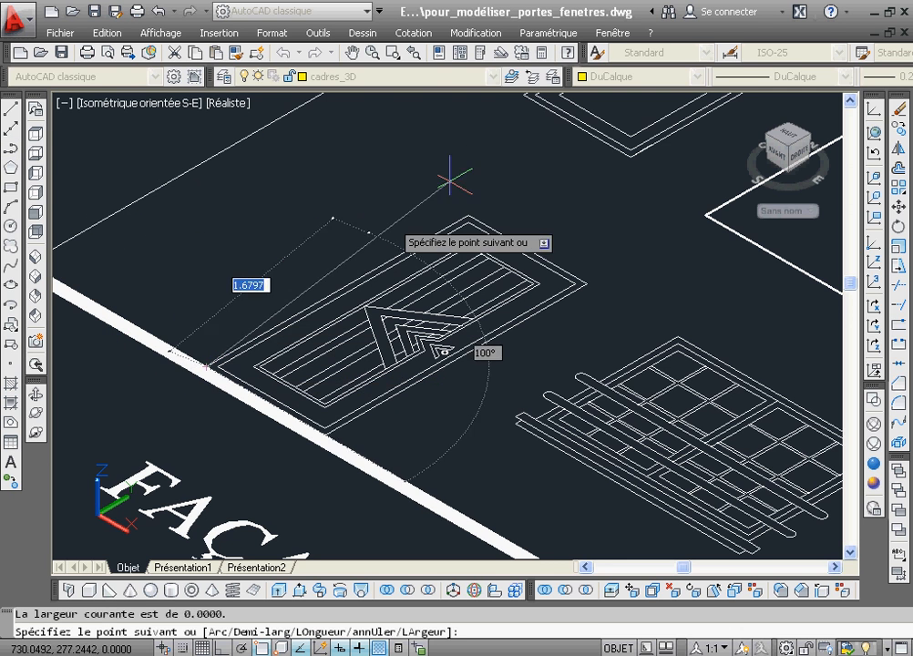
pyautogui.click(468, 215)
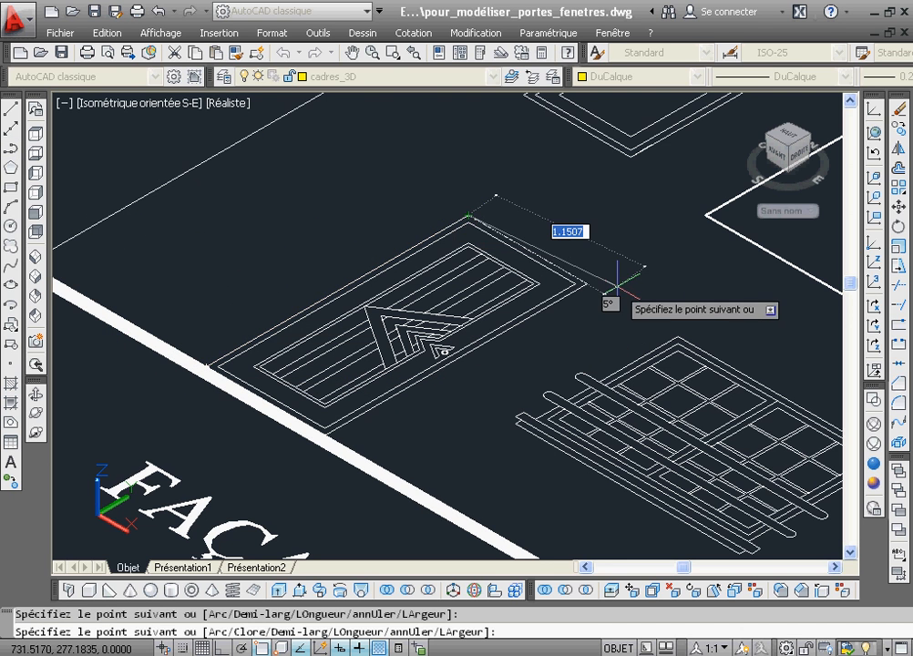
pyautogui.click(586, 285)
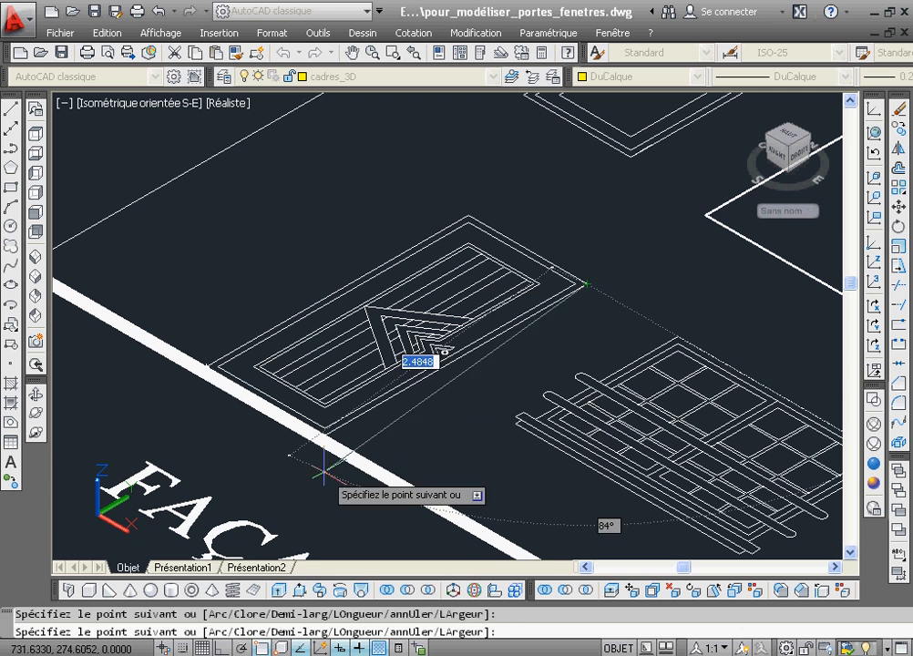
pyautogui.click(325, 431)
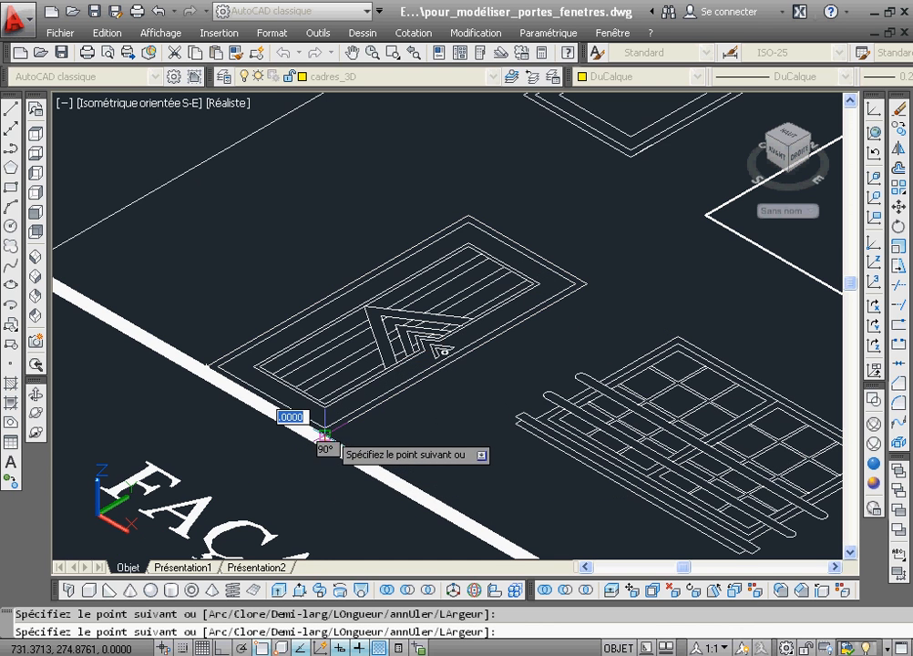
pyautogui.rightClick(299, 304)
pyautogui.click(351, 391)
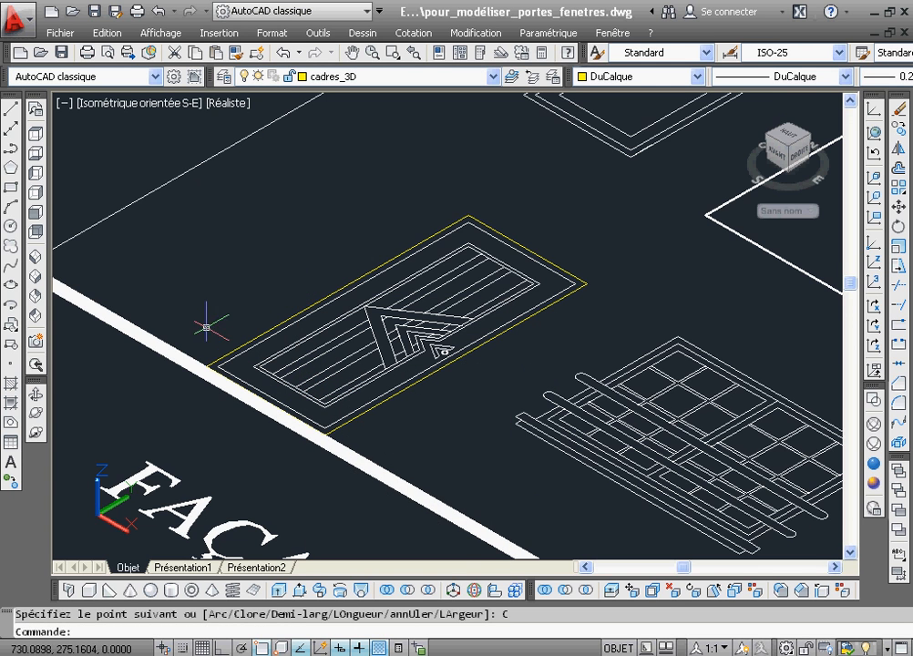
# Start a polyline on the door's inner opening through its bottom-right, bottom-left, top-left and top-right corners.
pyautogui.click(11, 148)
pyautogui.click(393, 52)
pyautogui.click(245, 186)
pyautogui.click(516, 407)
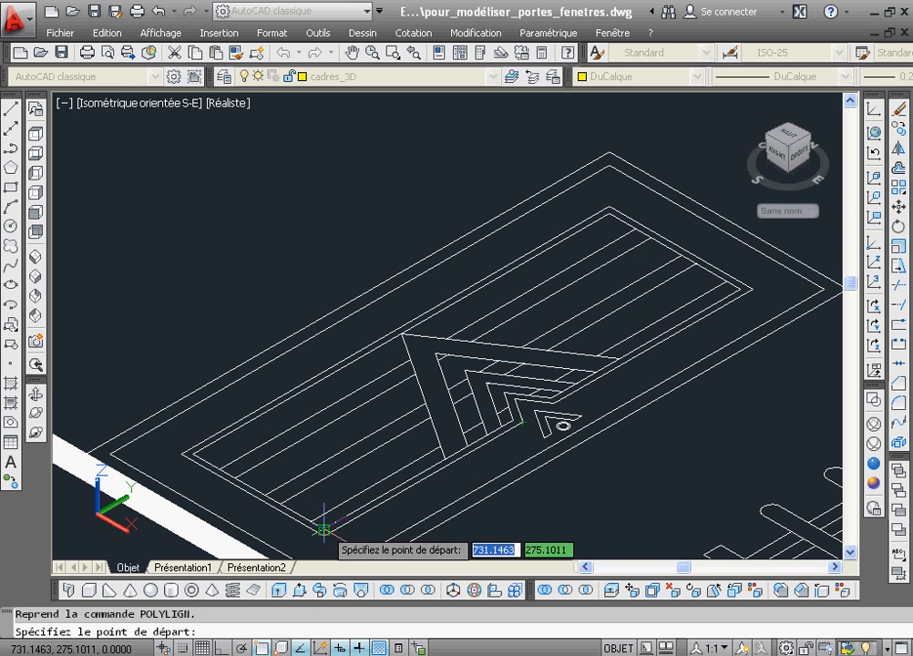
pyautogui.click(310, 522)
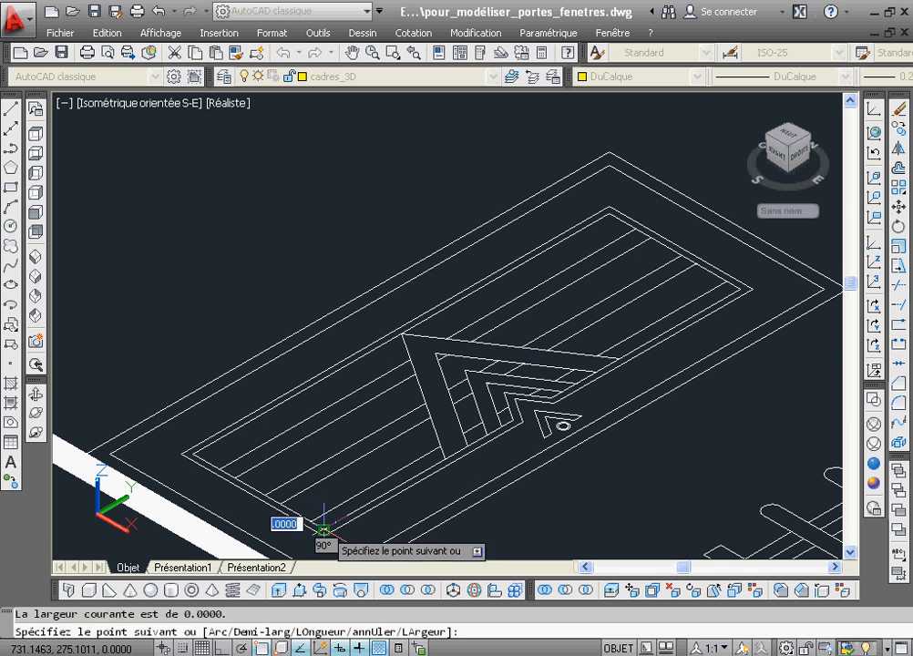
pyautogui.click(187, 450)
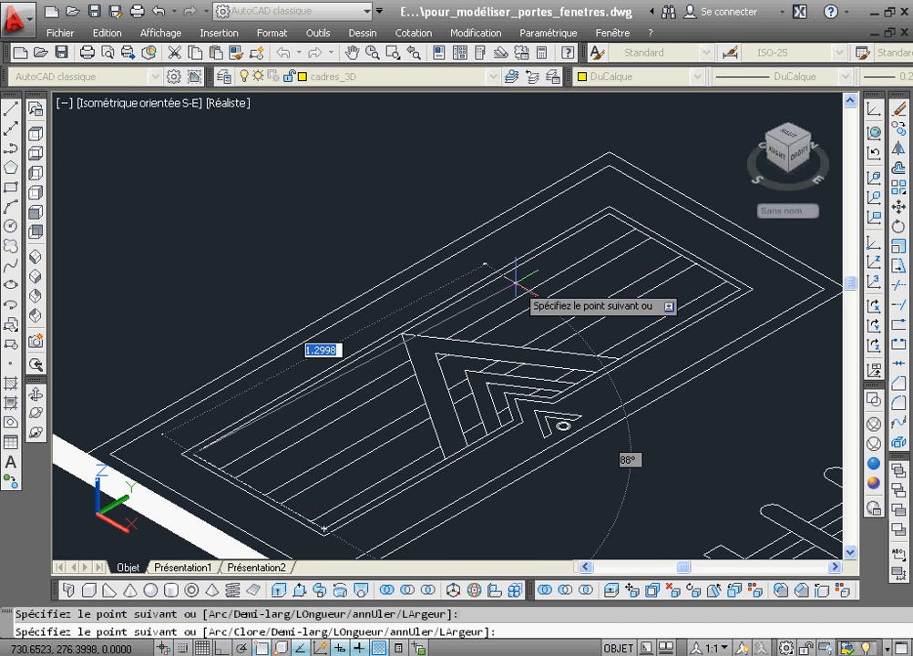
pyautogui.click(610, 215)
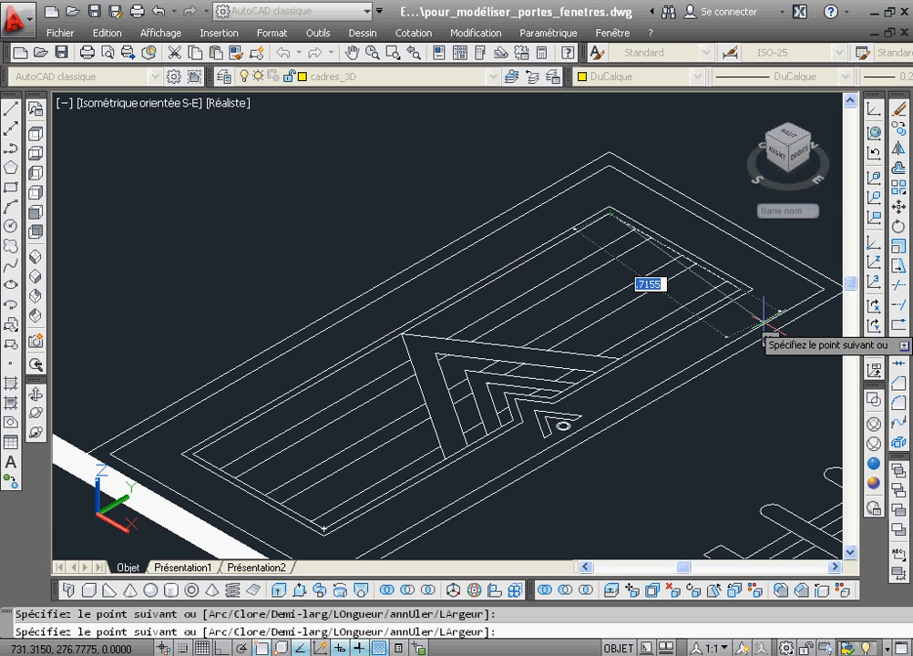
pyautogui.click(743, 290)
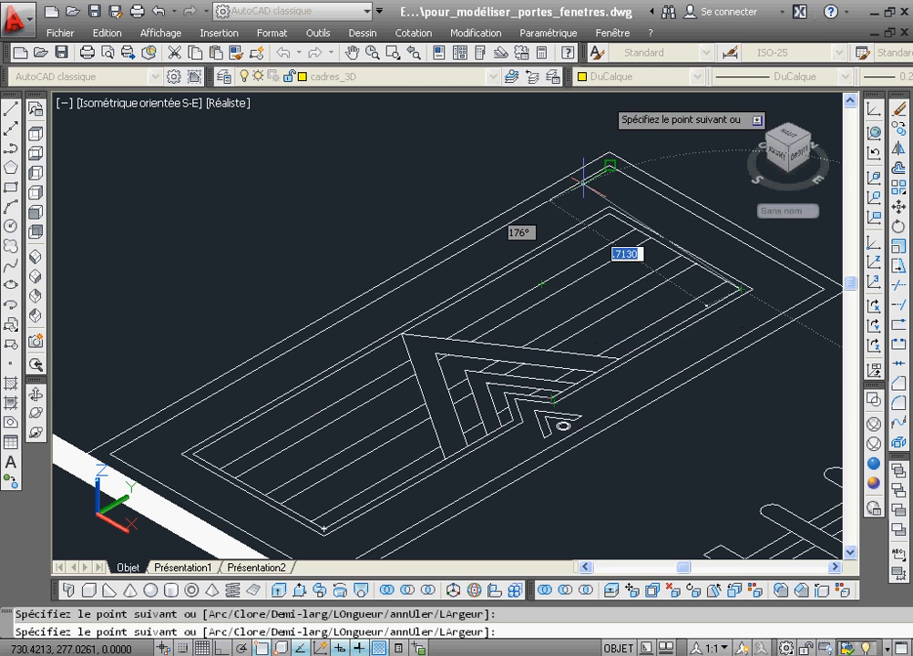
# Continue the inner polyline around the small chevron notch on the opening's handle side.
pyautogui.click(392, 52)
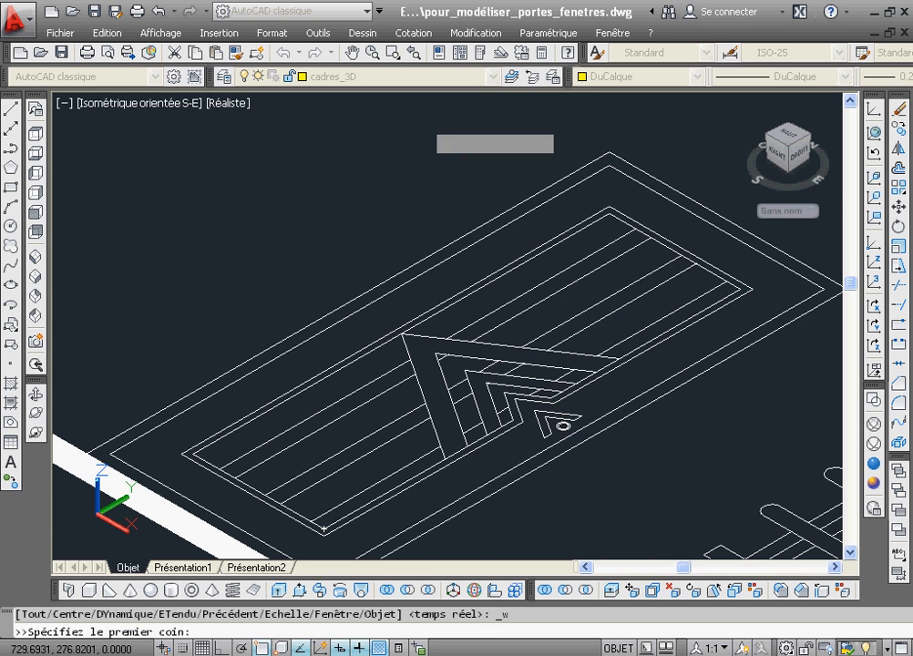
pyautogui.click(402, 292)
pyautogui.click(582, 438)
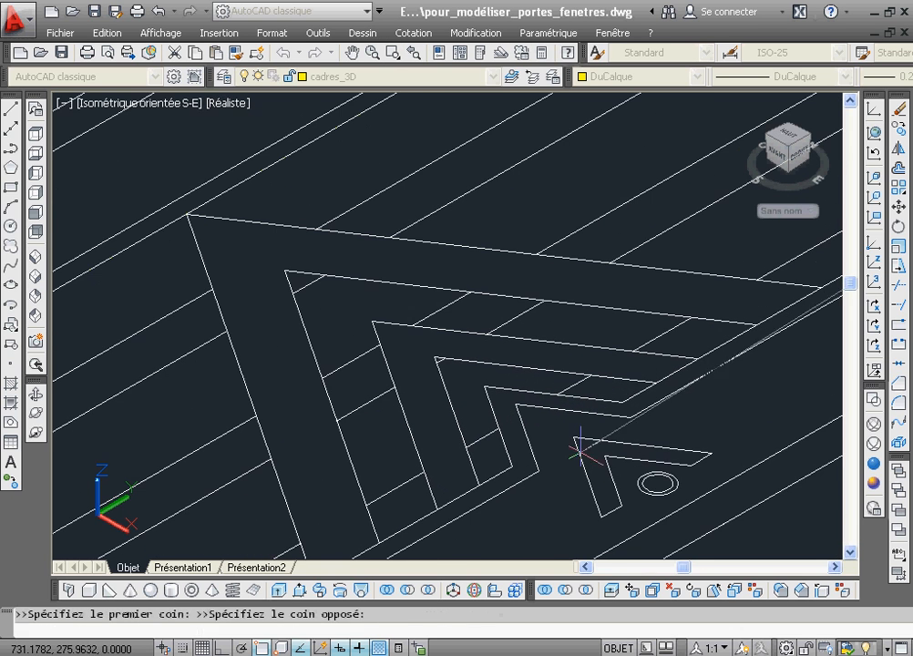
pyautogui.click(624, 402)
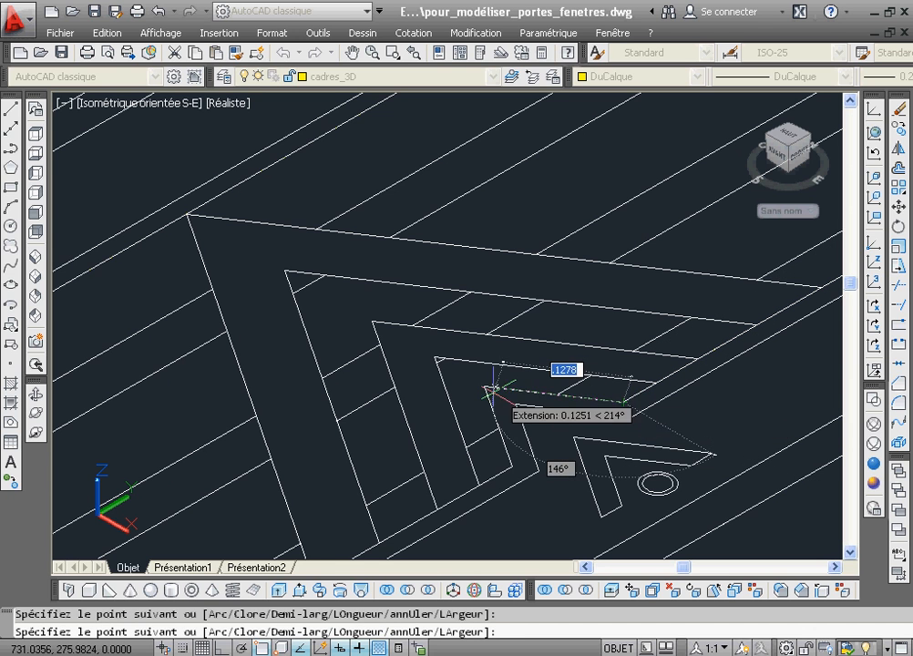
pyautogui.click(500, 424)
pyautogui.click(514, 465)
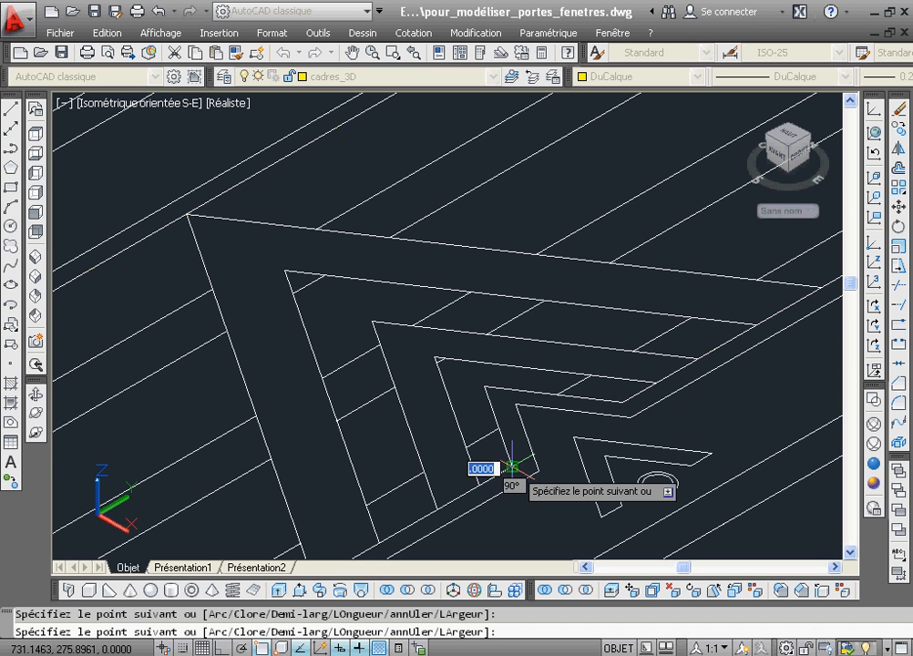
# Bring the inner polyline back to the opening's bottom-right corner and close it with the Clore option.
pyautogui.click(416, 54)
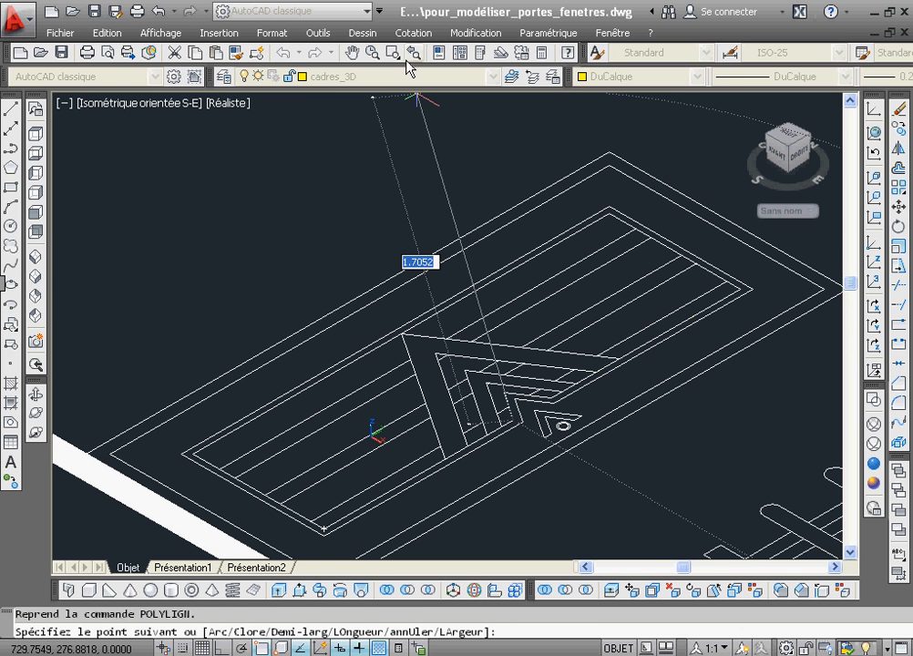
pyautogui.click(394, 53)
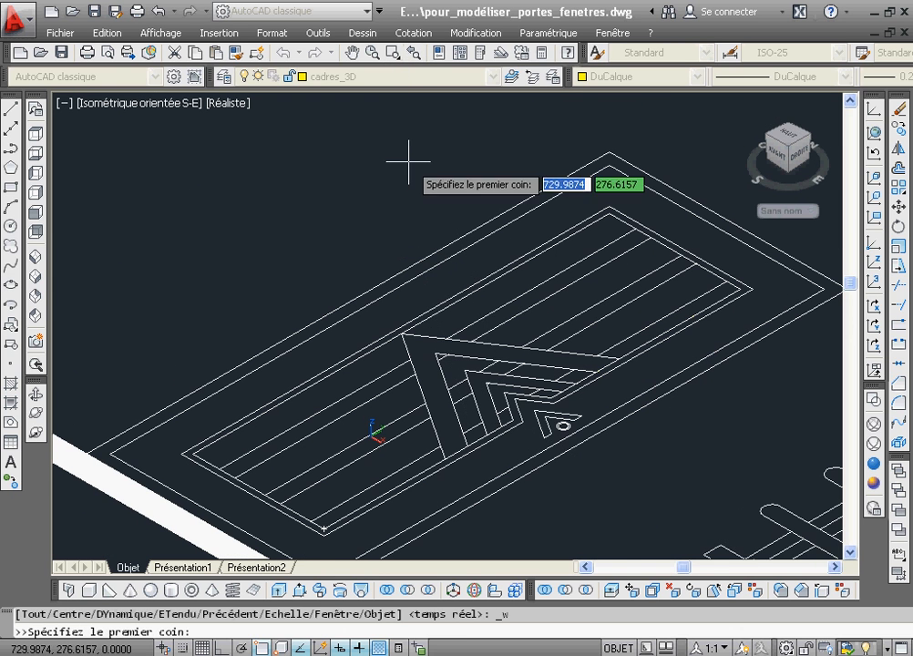
pyautogui.click(344, 452)
pyautogui.click(325, 540)
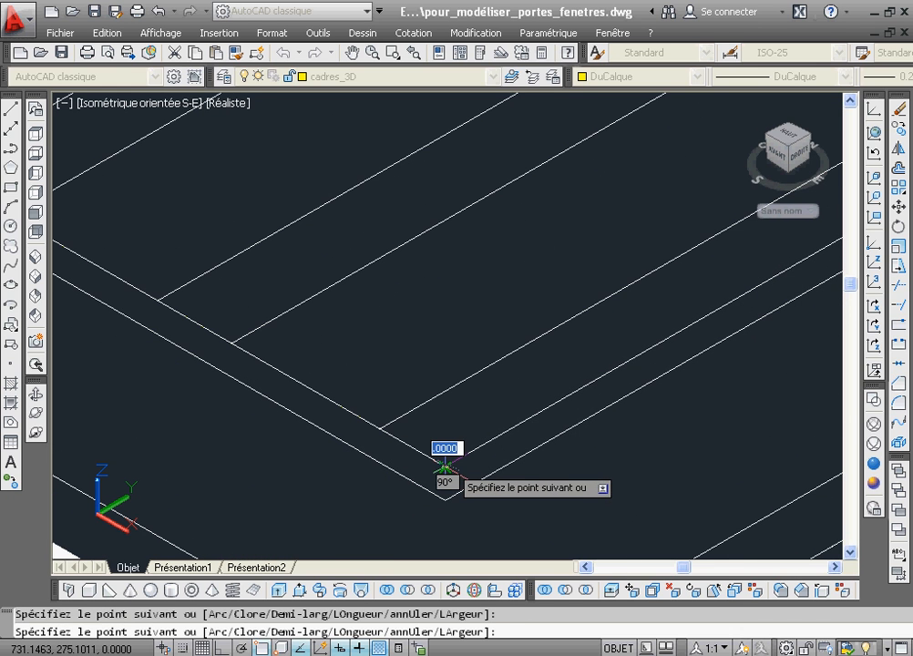
pyautogui.rightClick(446, 466)
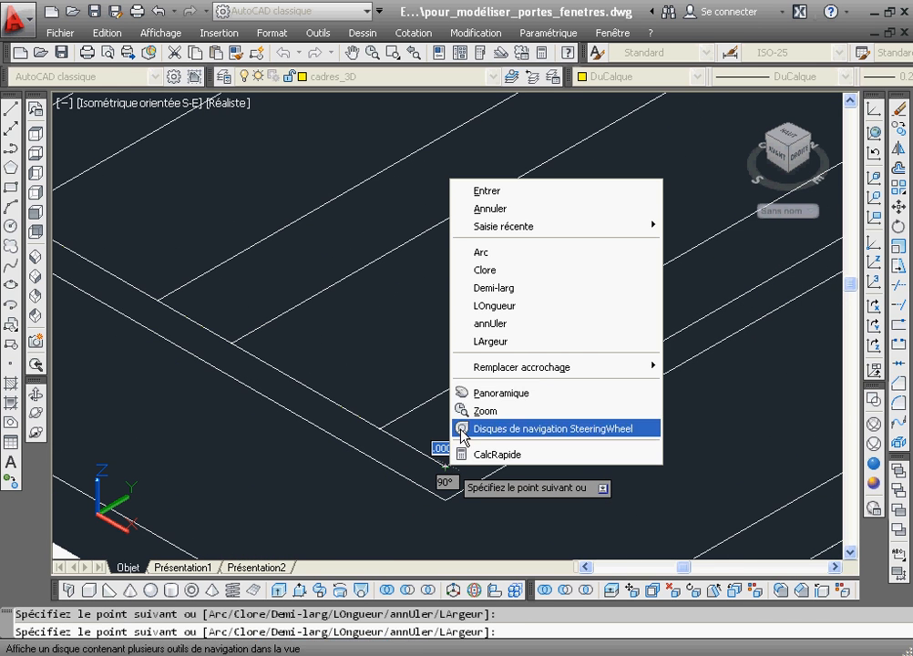
pyautogui.click(494, 271)
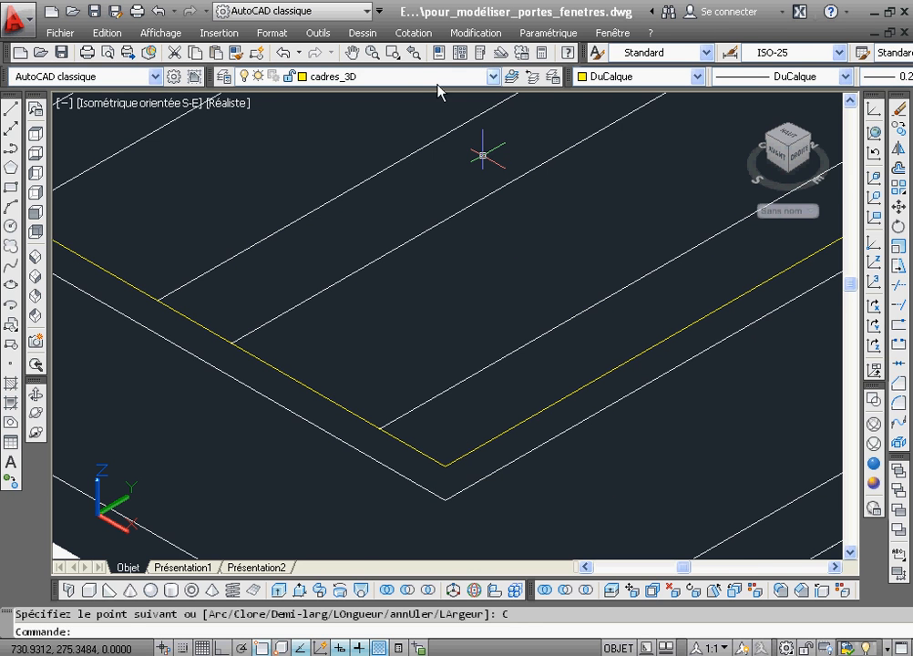
# Erase the original layer 0 outlines that overlap the left edges of the traced outer and inner door frame polylines.
pyautogui.click(412, 53)
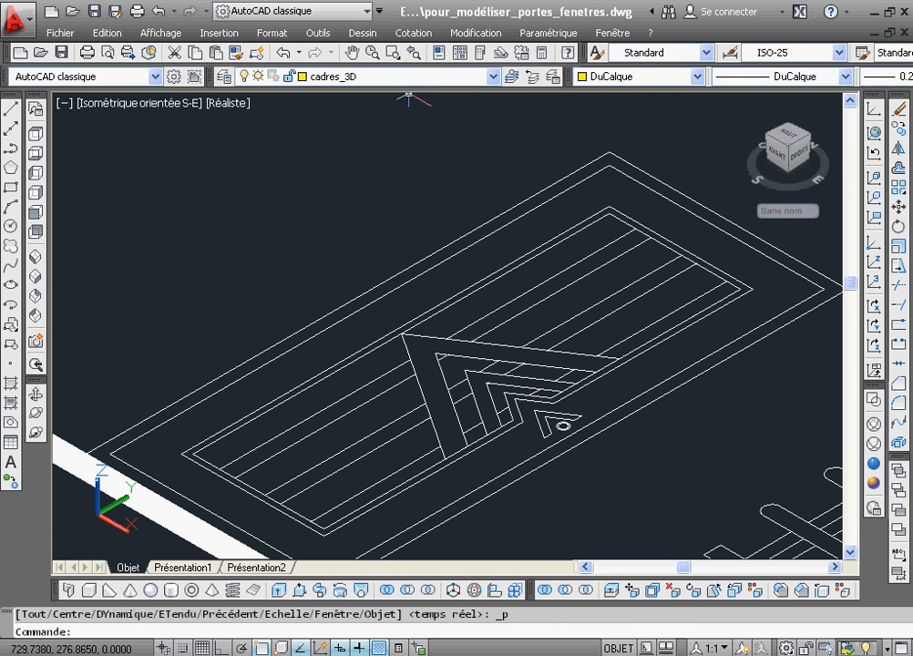
pyautogui.click(489, 219)
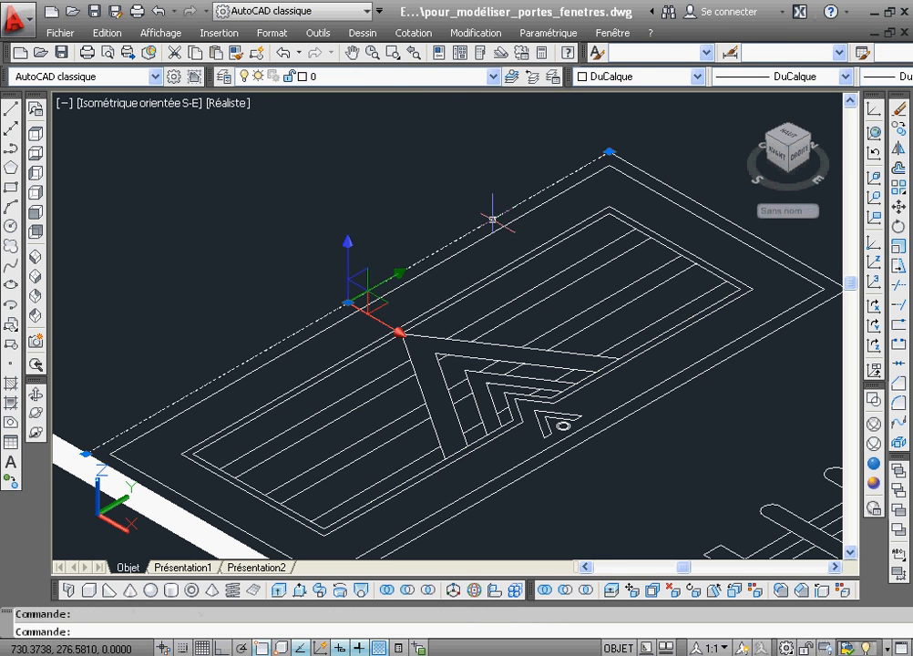
pyautogui.click(900, 112)
pyautogui.click(525, 198)
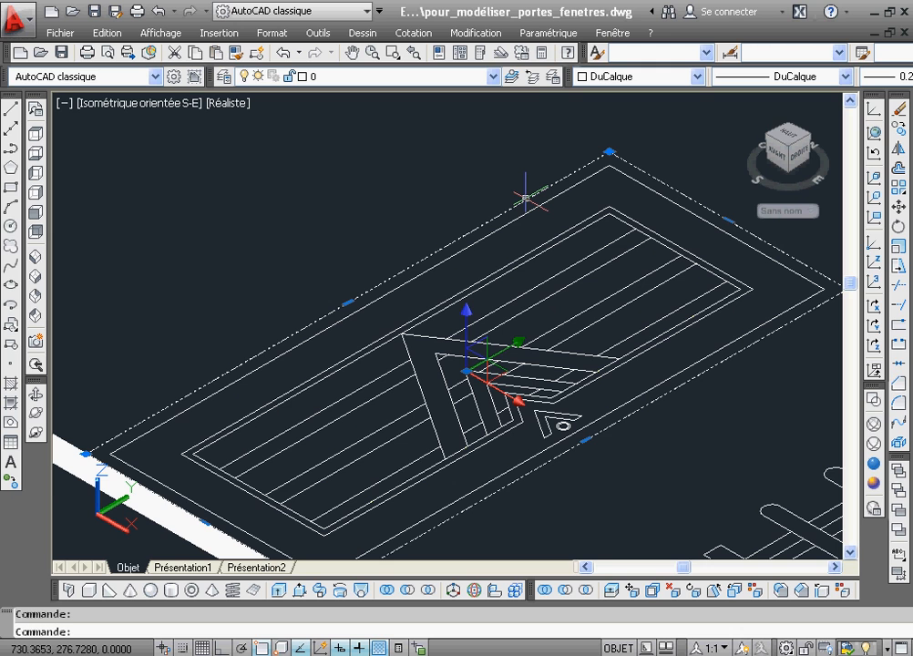
pyautogui.click(900, 110)
pyautogui.click(483, 220)
pyautogui.click(901, 110)
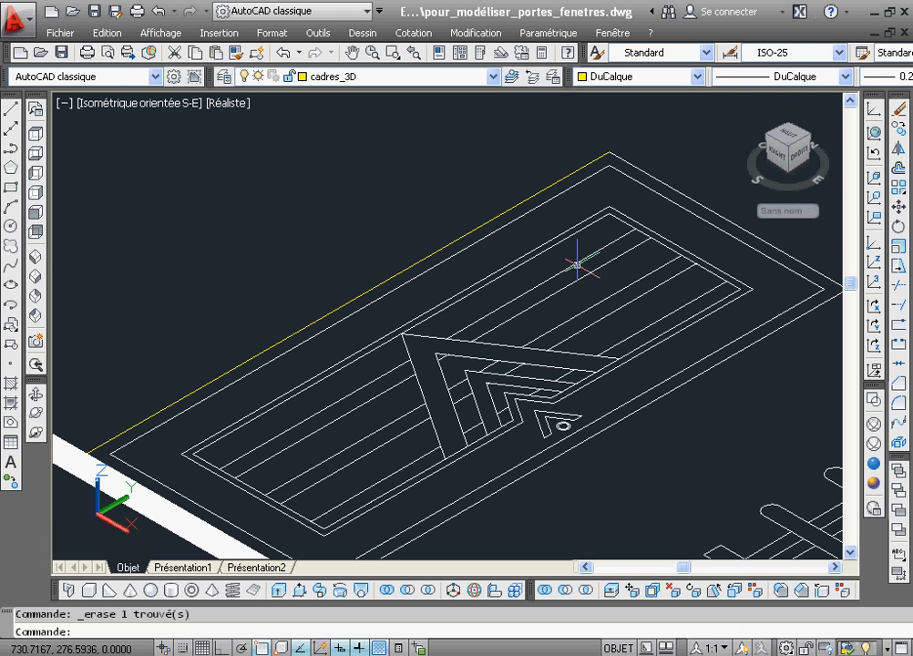
pyautogui.click(581, 229)
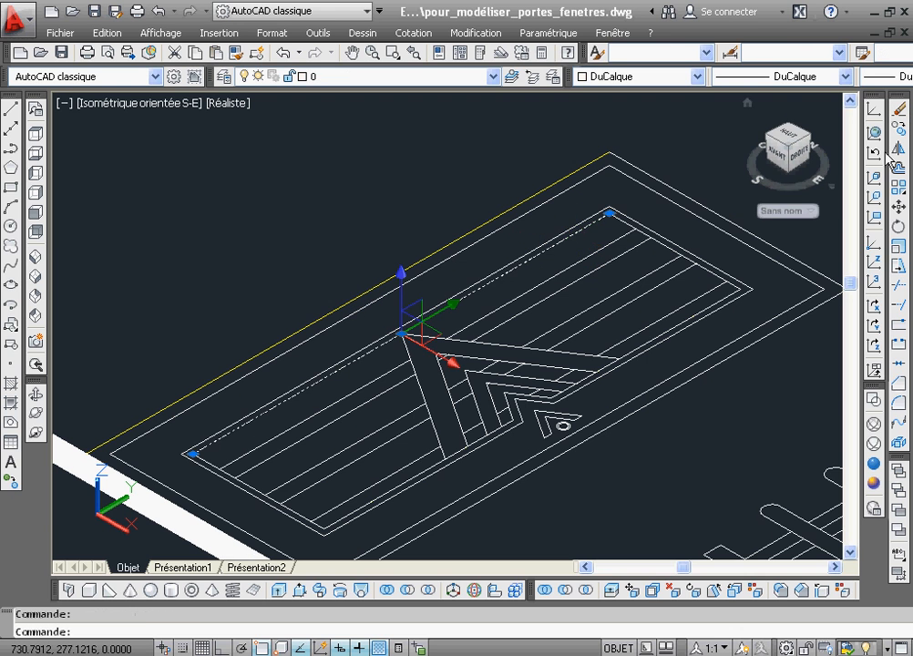
pyautogui.click(902, 111)
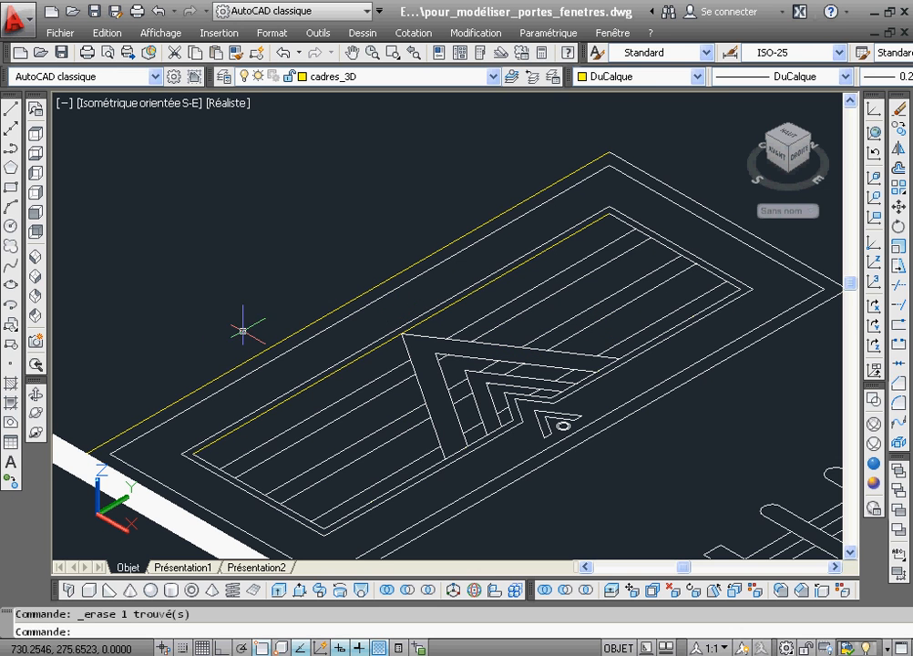
# Convert the outer and inner door frame polylines into regions.
pyautogui.click(11, 425)
pyautogui.click(153, 414)
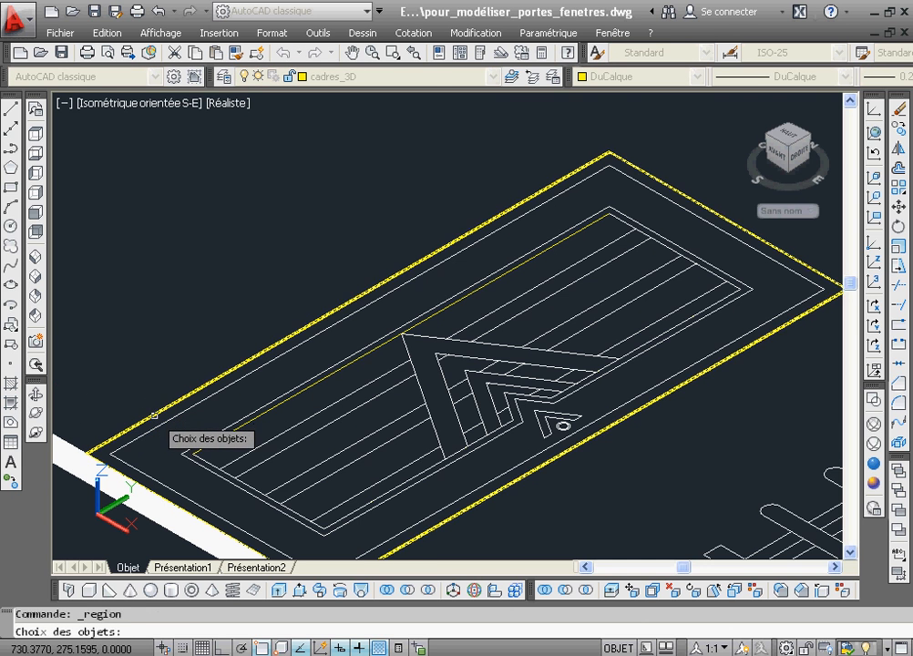
pyautogui.click(153, 415)
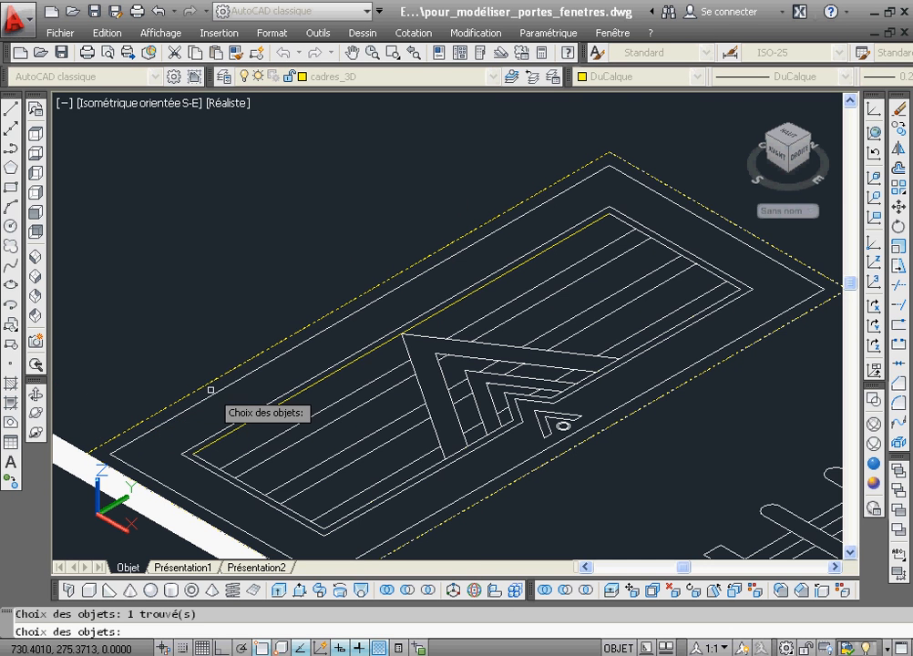
pyautogui.click(276, 404)
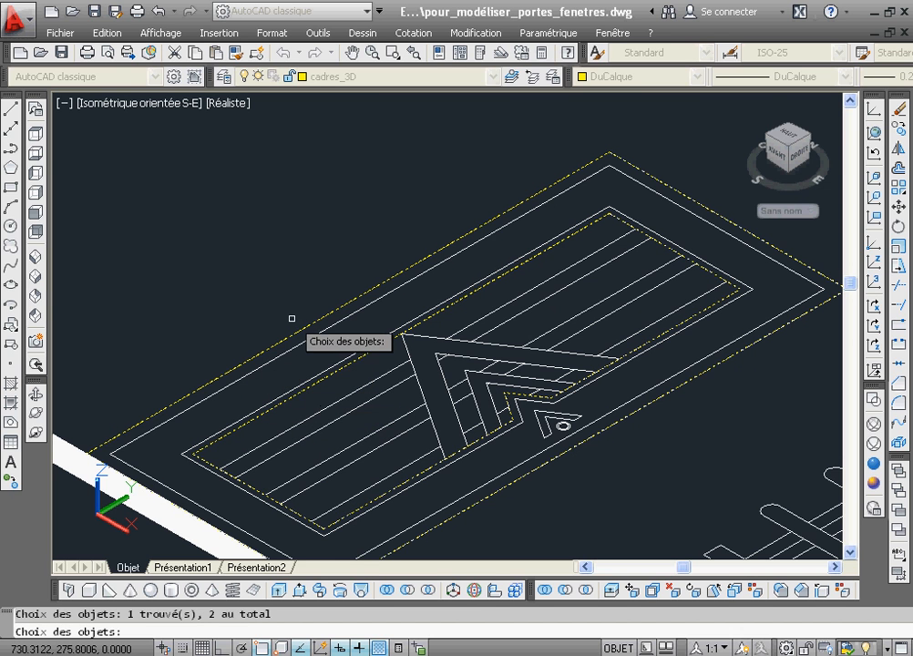
pyautogui.press('Return')
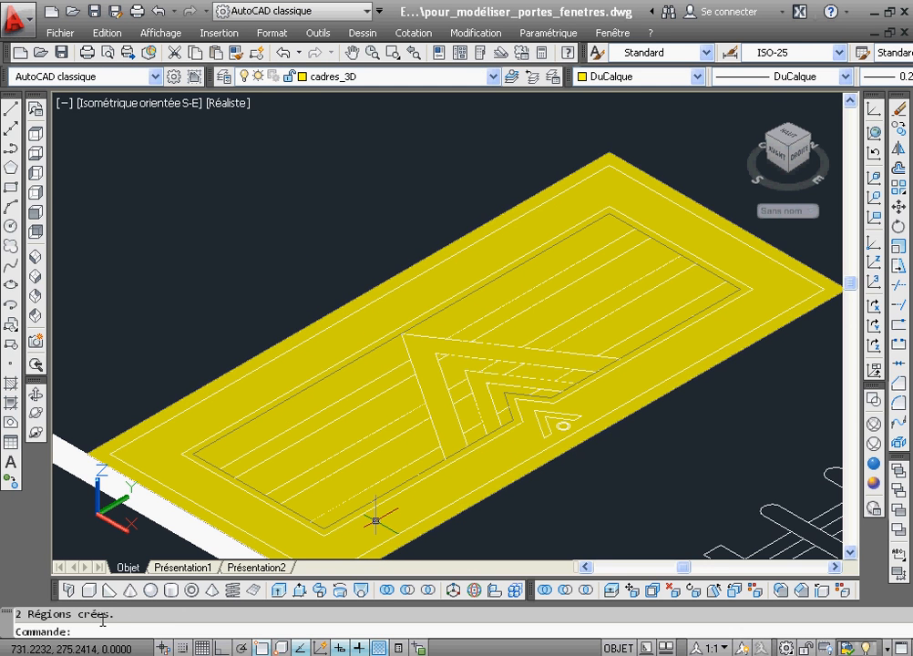
pyautogui.moveTo(118, 617); pyautogui.dragTo(26, 616)
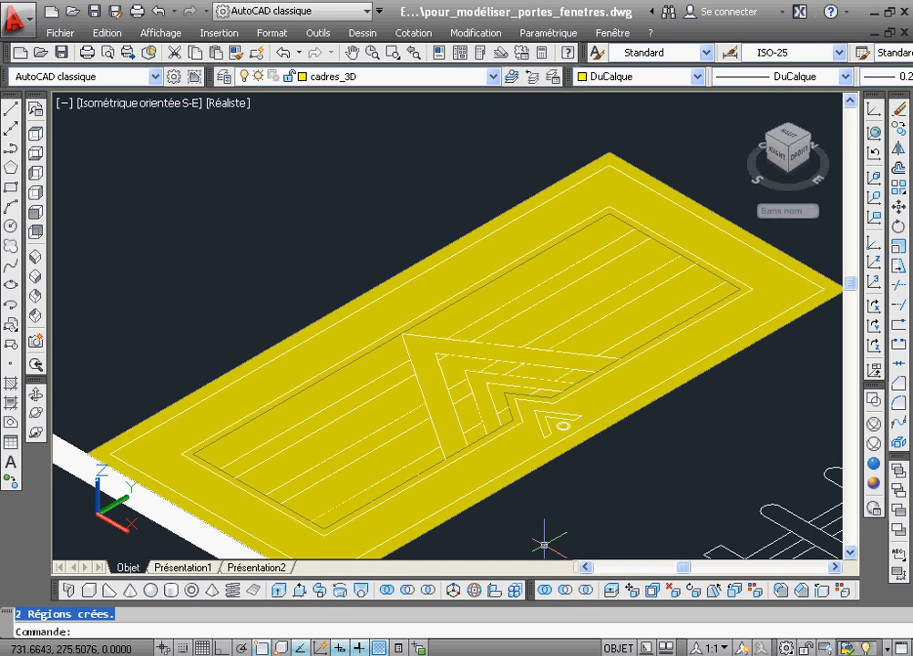
# Subtract the inner opening region from the outer door region to leave only the frame.
pyautogui.click(565, 590)
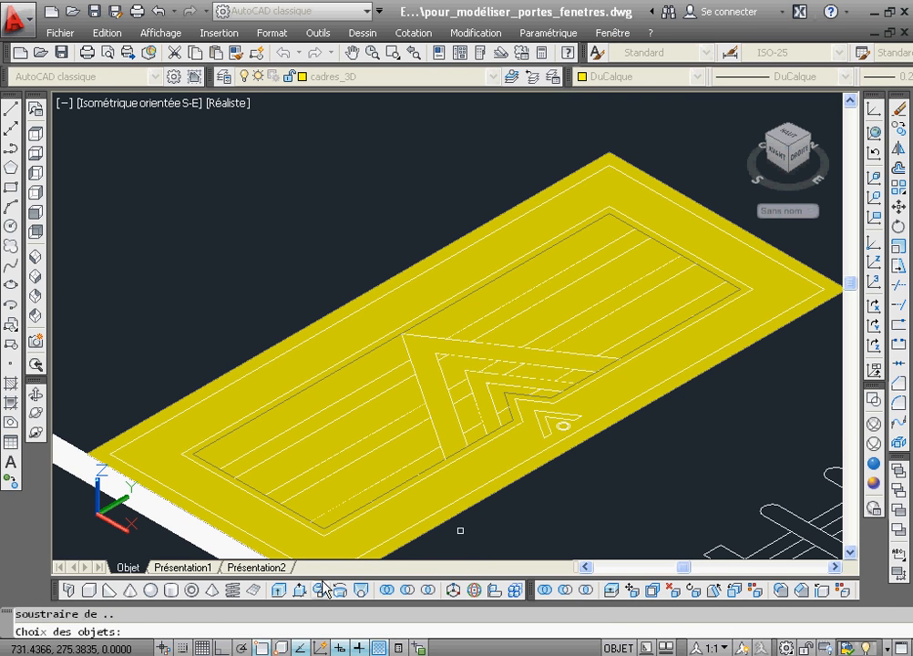
pyautogui.click(421, 536)
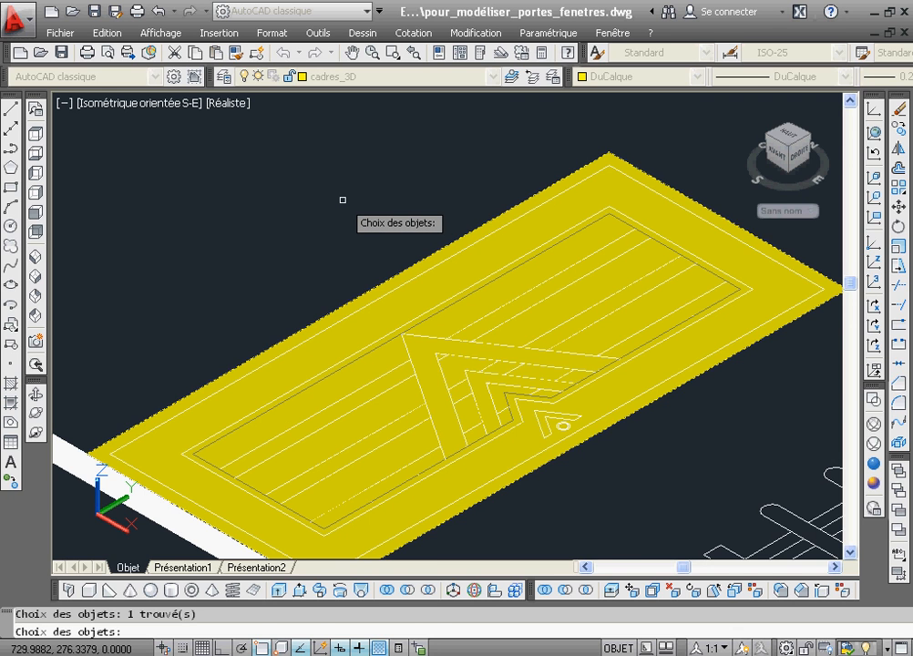
pyautogui.press('Return')
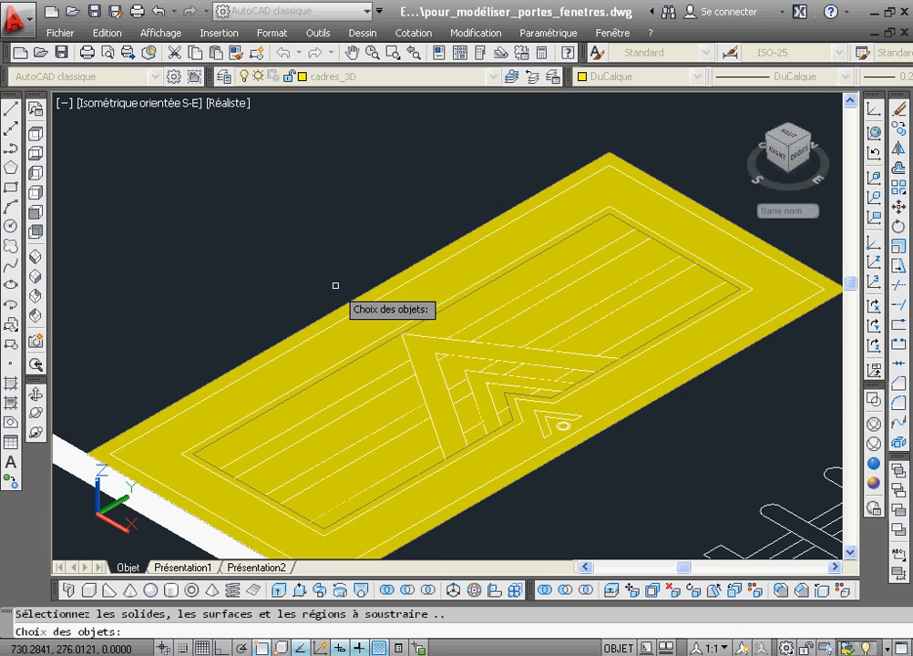
pyautogui.click(280, 401)
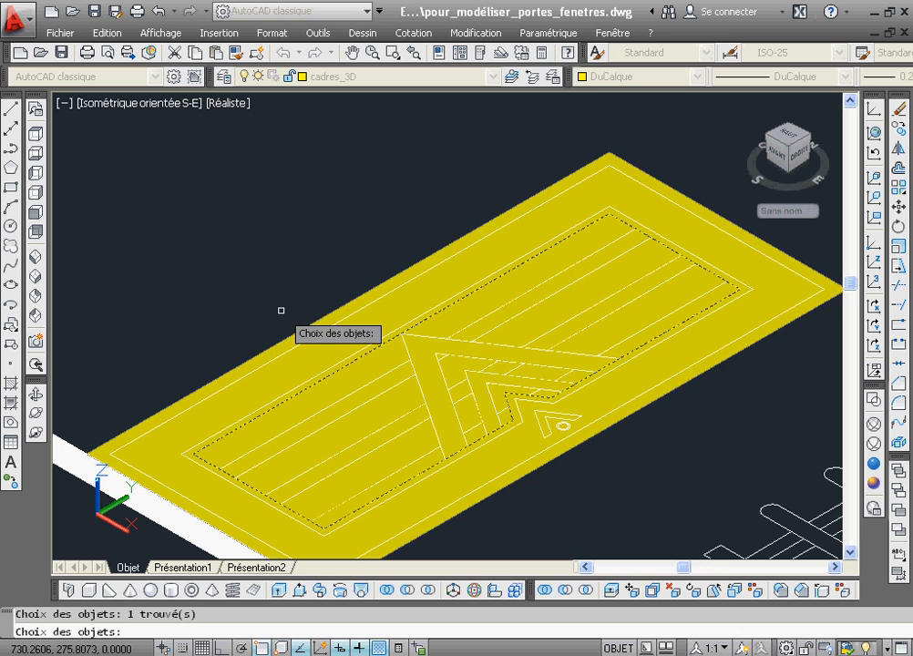
pyautogui.press('Return')
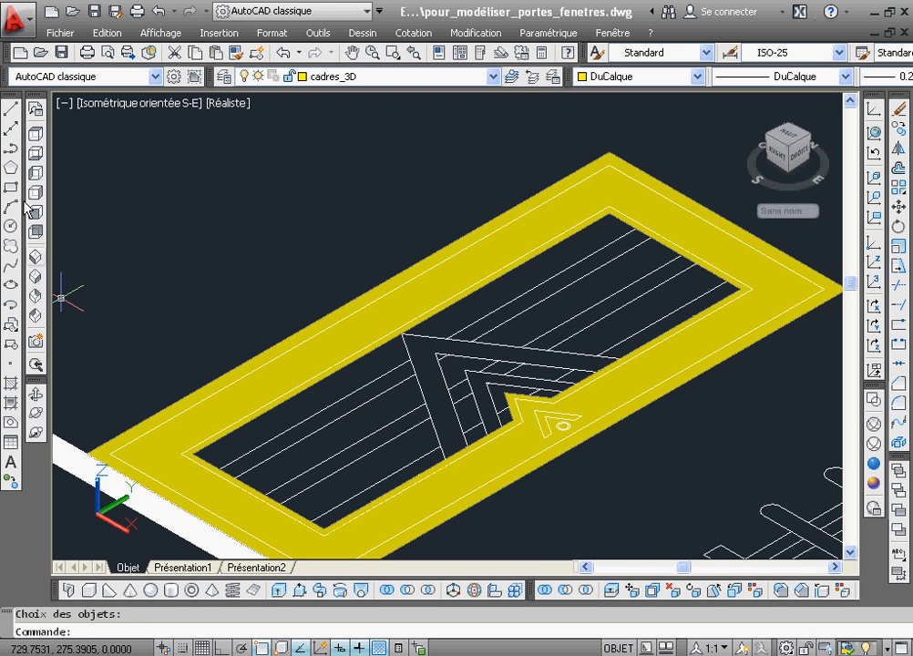
# Start a polyline at the leftmost slat's foot and trace its left side past the chevron tip up to the opening's top edge.
pyautogui.click(13, 150)
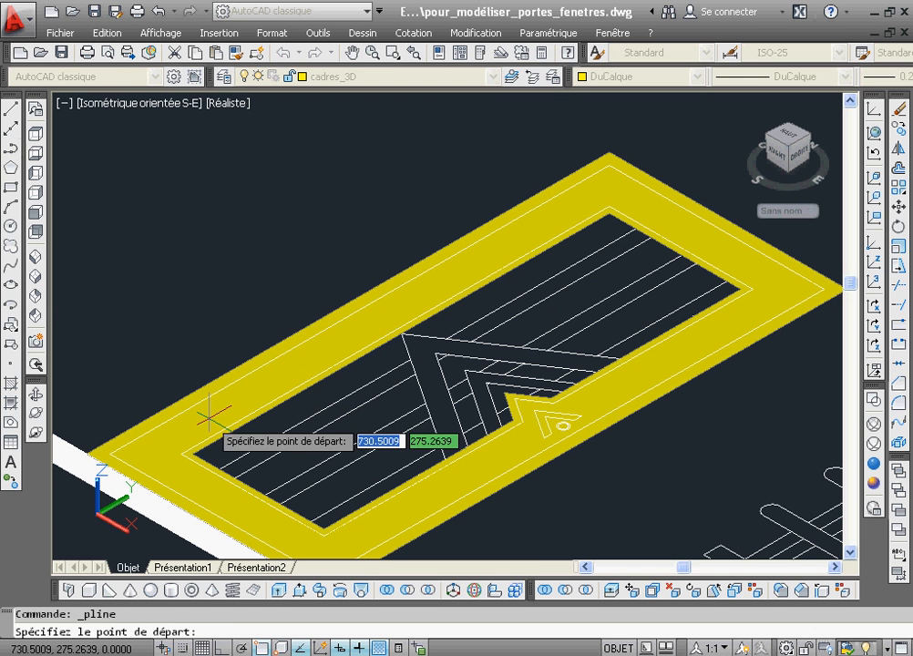
pyautogui.click(219, 470)
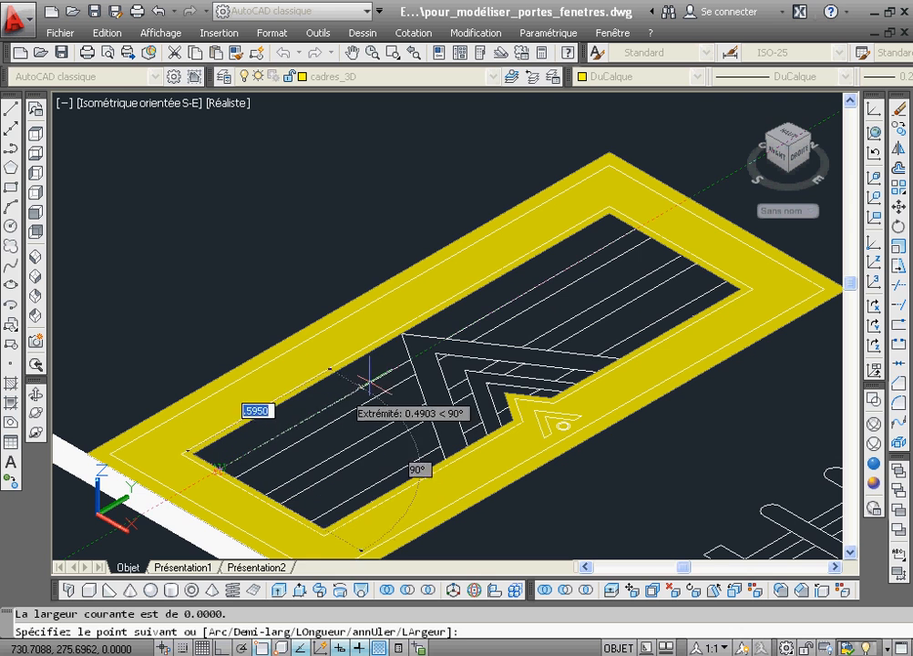
pyautogui.click(408, 356)
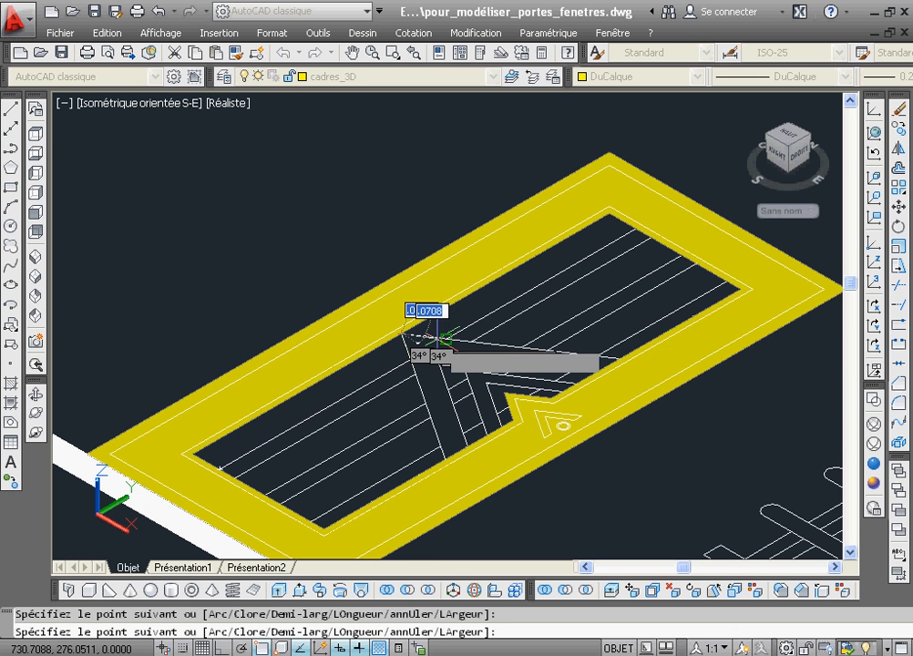
pyautogui.click(637, 227)
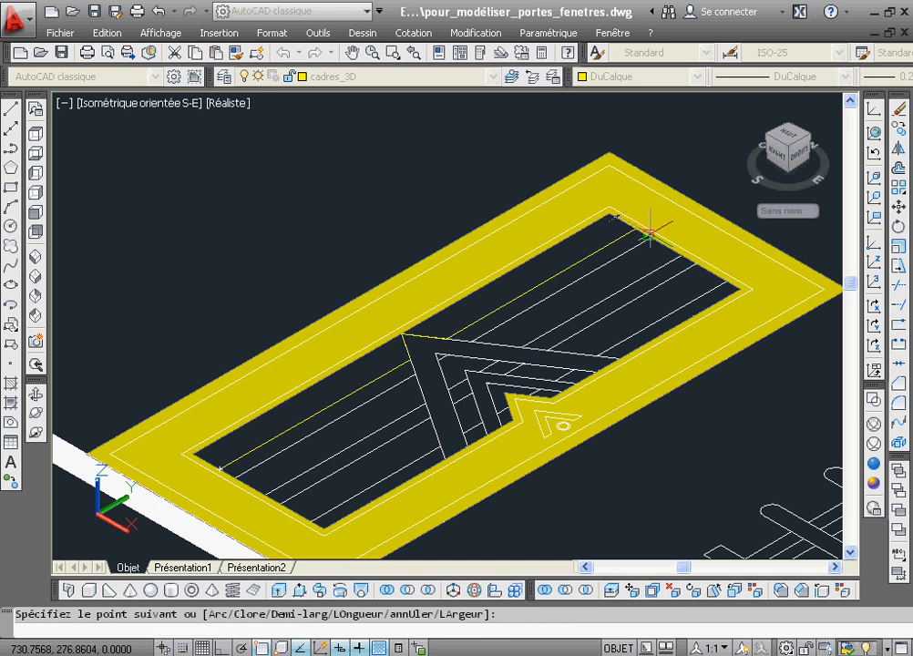
pyautogui.click(471, 342)
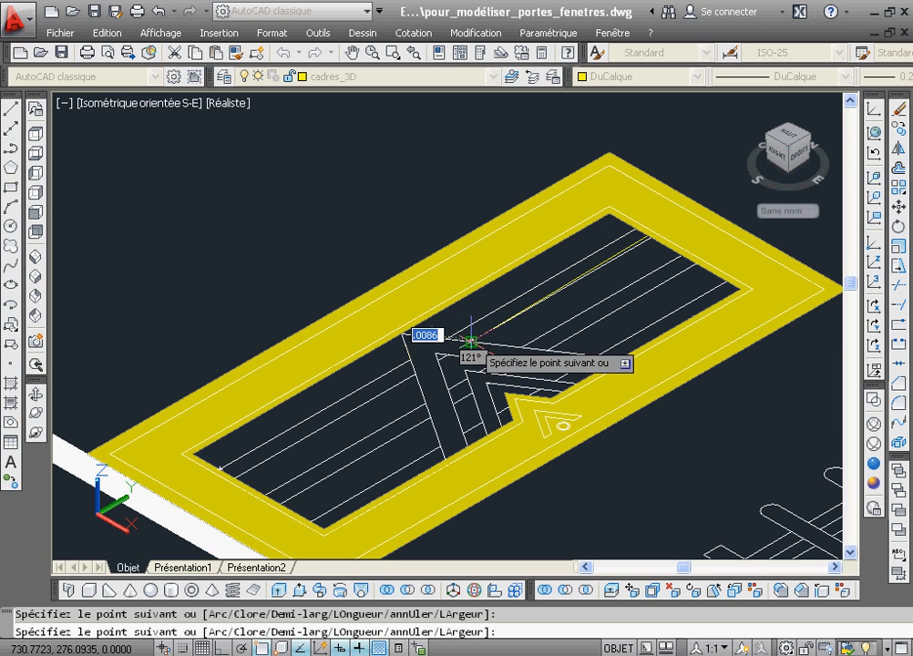
pyautogui.rightClick(524, 320)
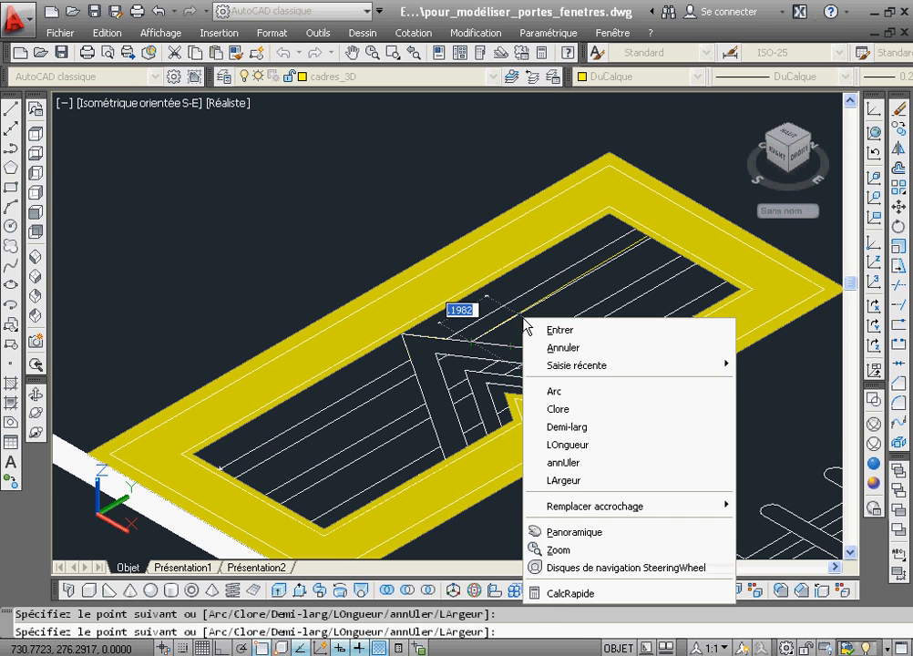
pyautogui.click(561, 463)
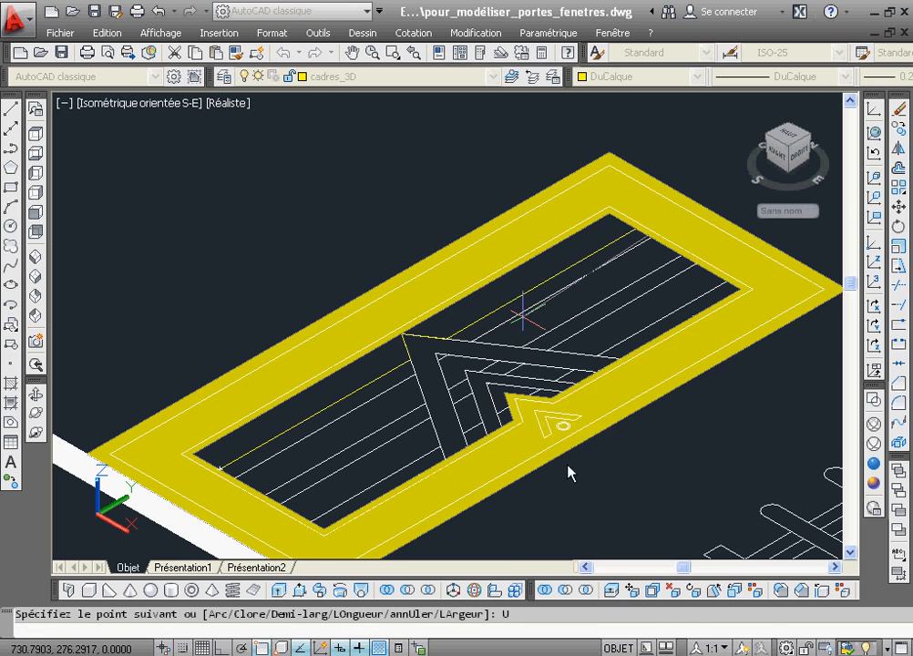
pyautogui.click(472, 342)
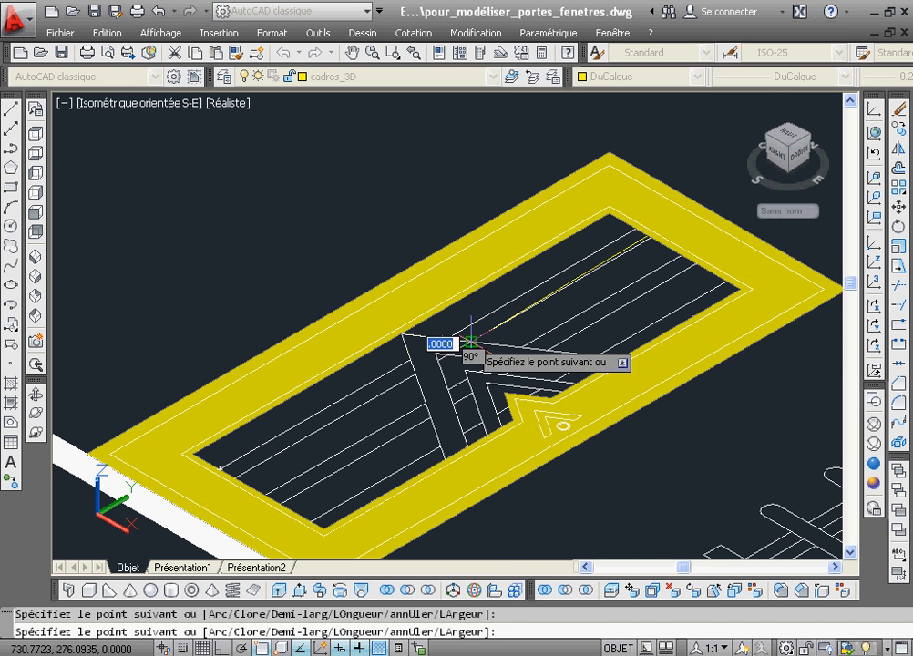
pyautogui.rightClick(545, 274)
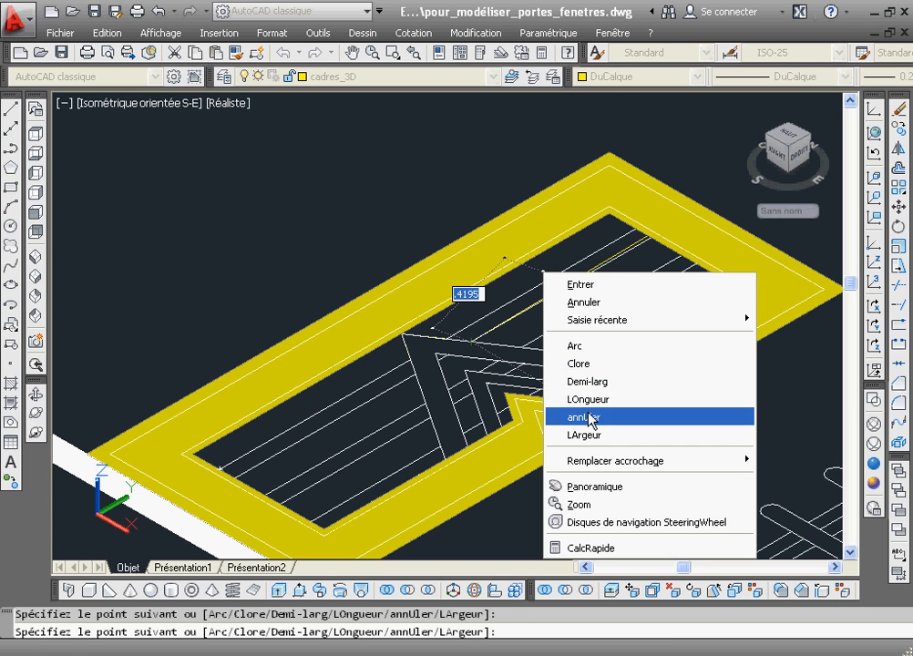
pyautogui.click(538, 417)
# Snap the polyline precisely to the leftmost slat's top-right corner and trace its right side down to the chevron.
pyautogui.click(392, 51)
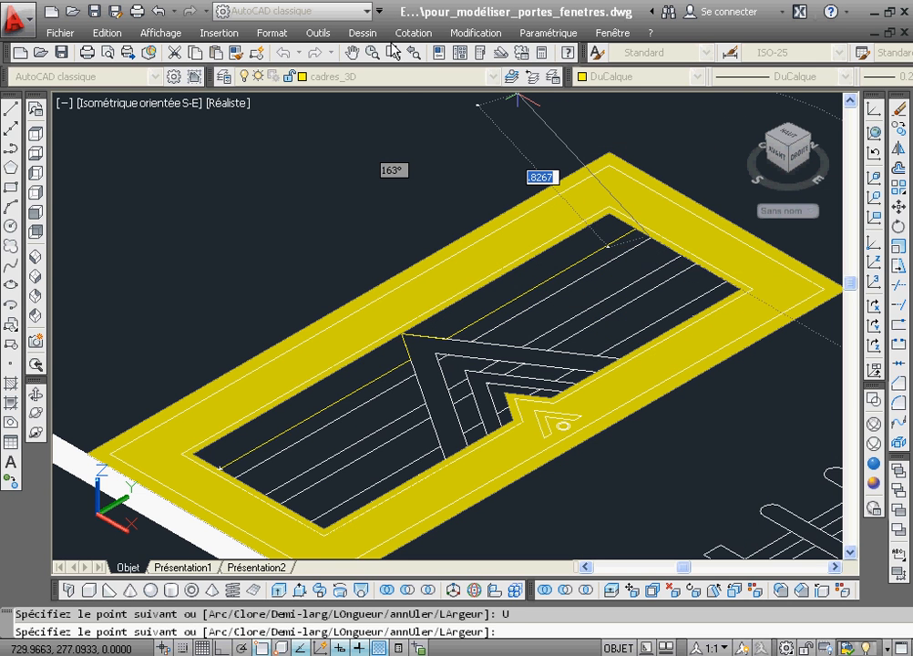
pyautogui.click(631, 218)
pyautogui.click(655, 263)
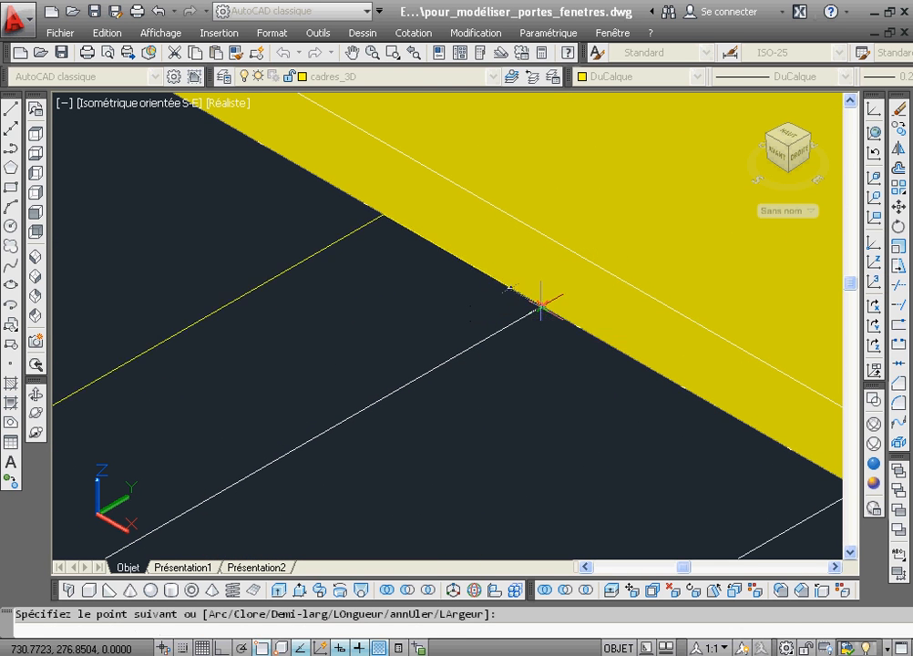
pyautogui.click(414, 54)
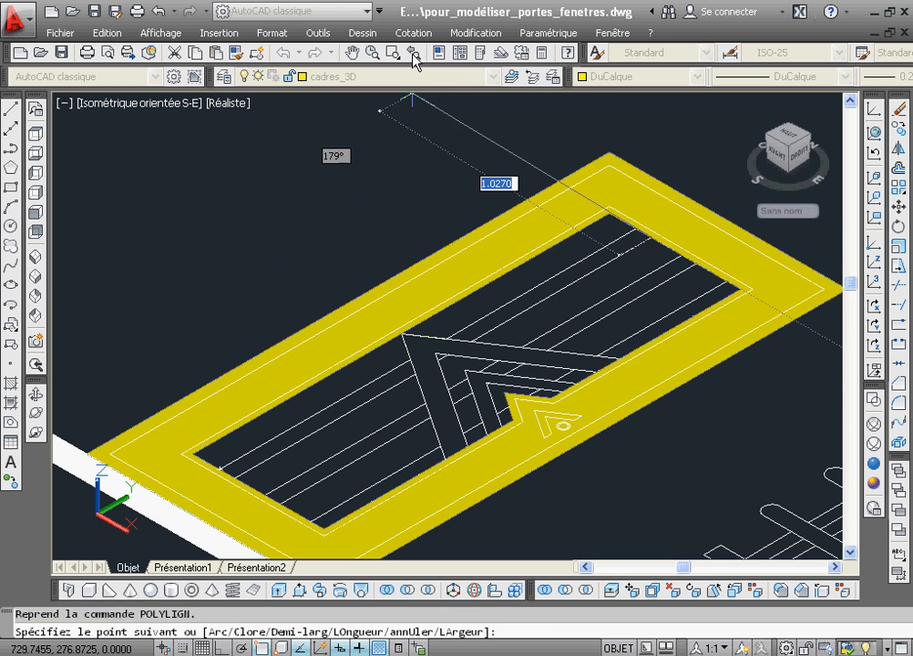
pyautogui.click(470, 343)
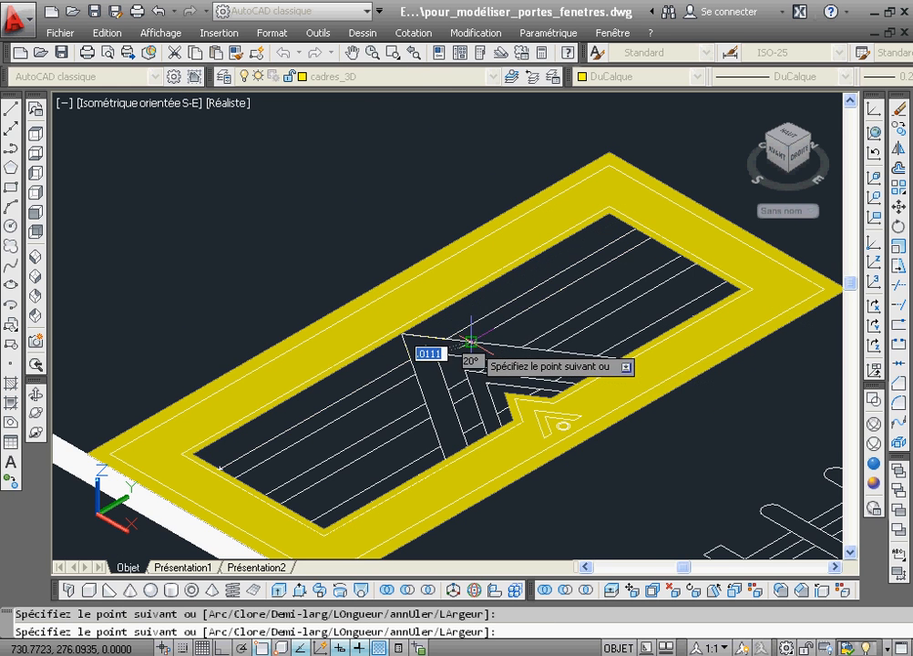
# Continue the polyline along the chevron's upper edge and around the upper middle slat to the base of the rightmost slat.
pyautogui.click(519, 348)
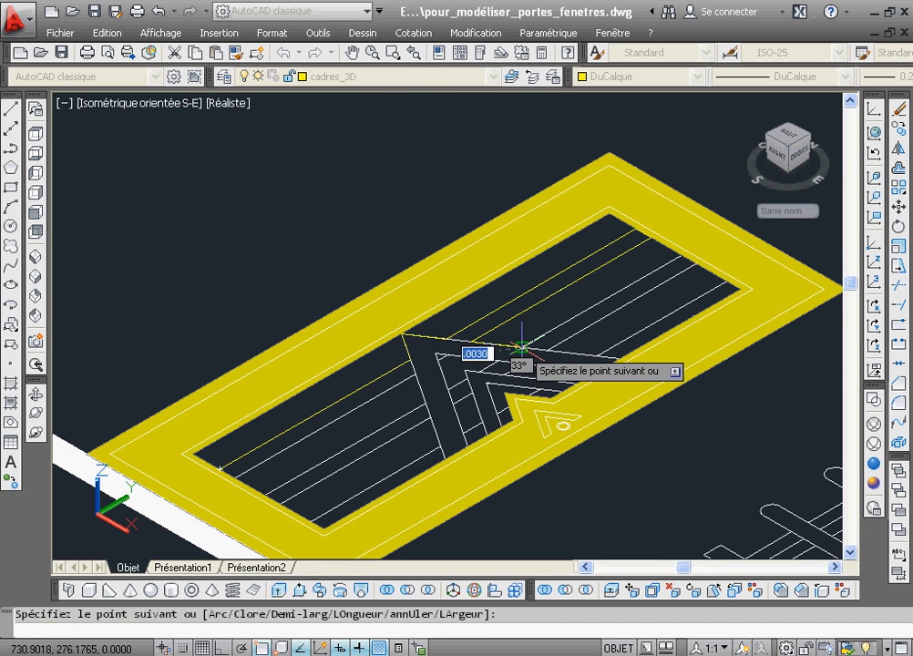
pyautogui.click(676, 249)
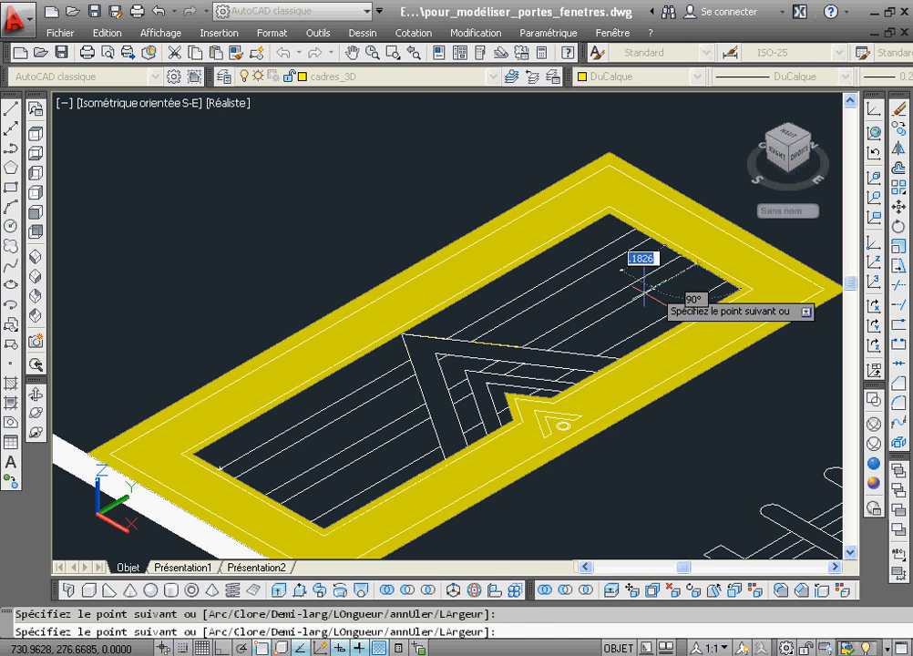
pyautogui.click(547, 351)
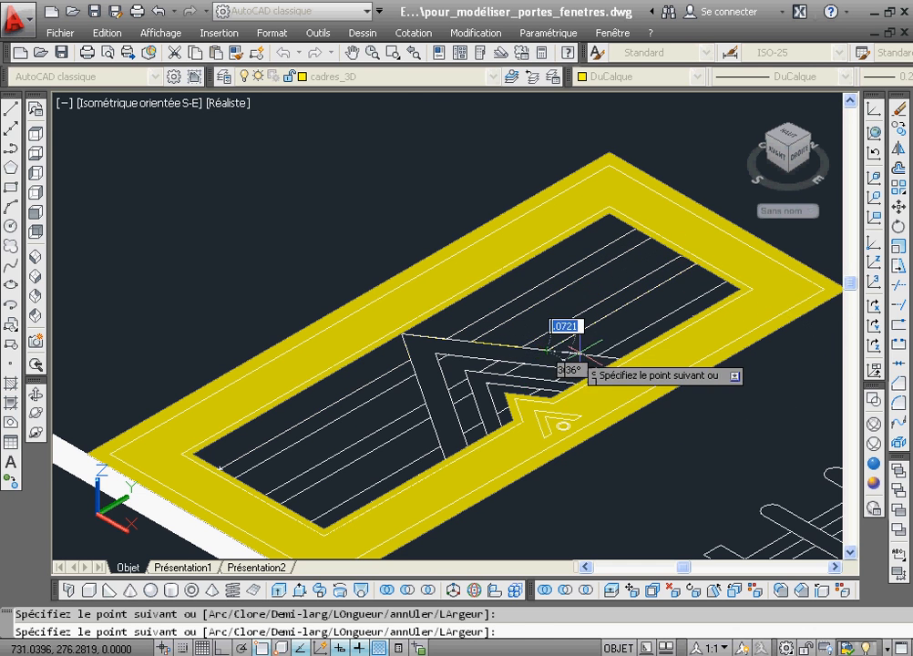
pyautogui.click(589, 354)
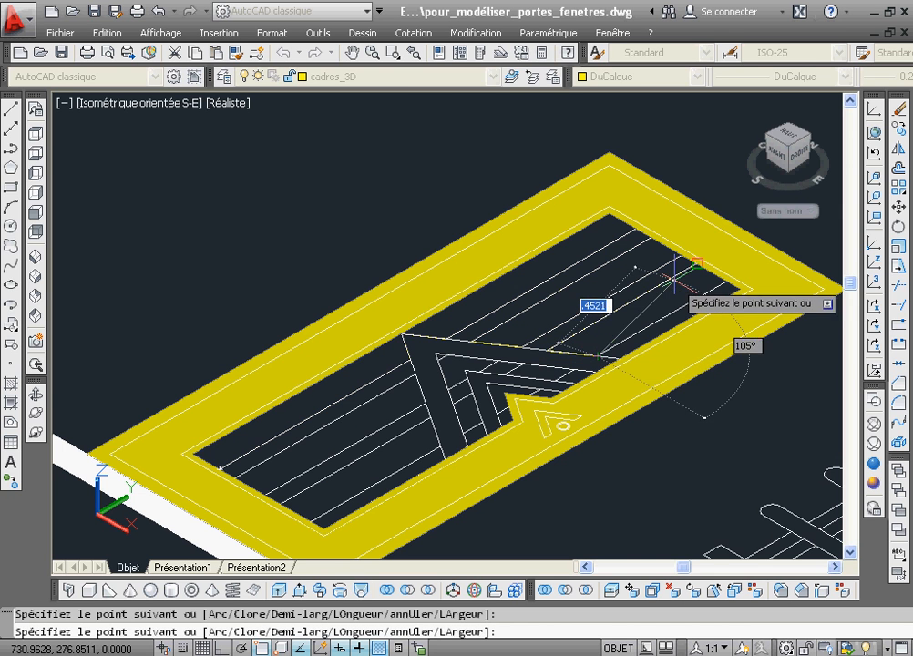
# Trace the rightmost slat's left side up to the opening's top edge and snap the polyline to the opening's top-right corner.
pyautogui.click(726, 278)
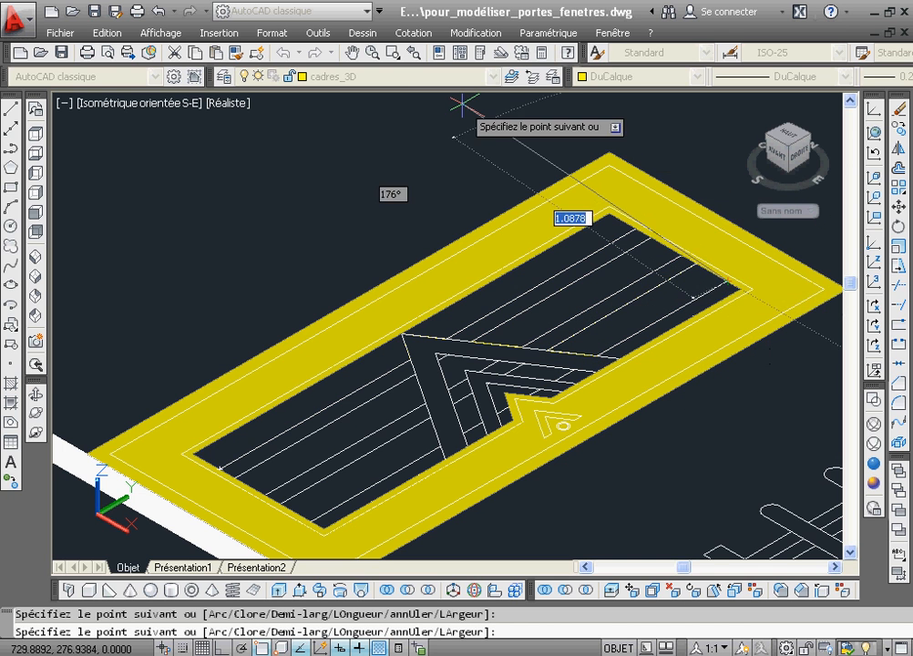
pyautogui.click(617, 256)
pyautogui.click(755, 326)
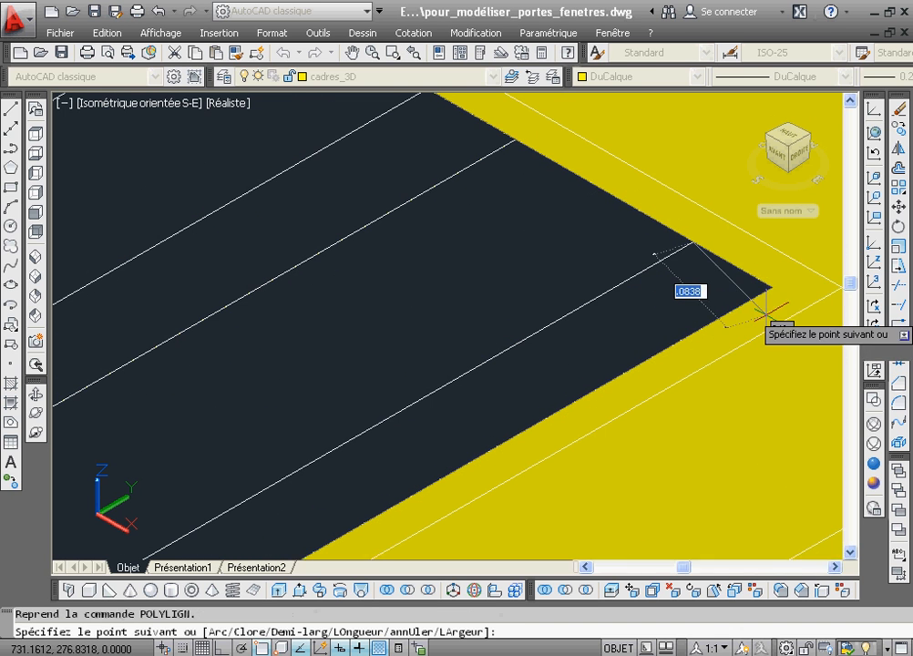
pyautogui.click(773, 290)
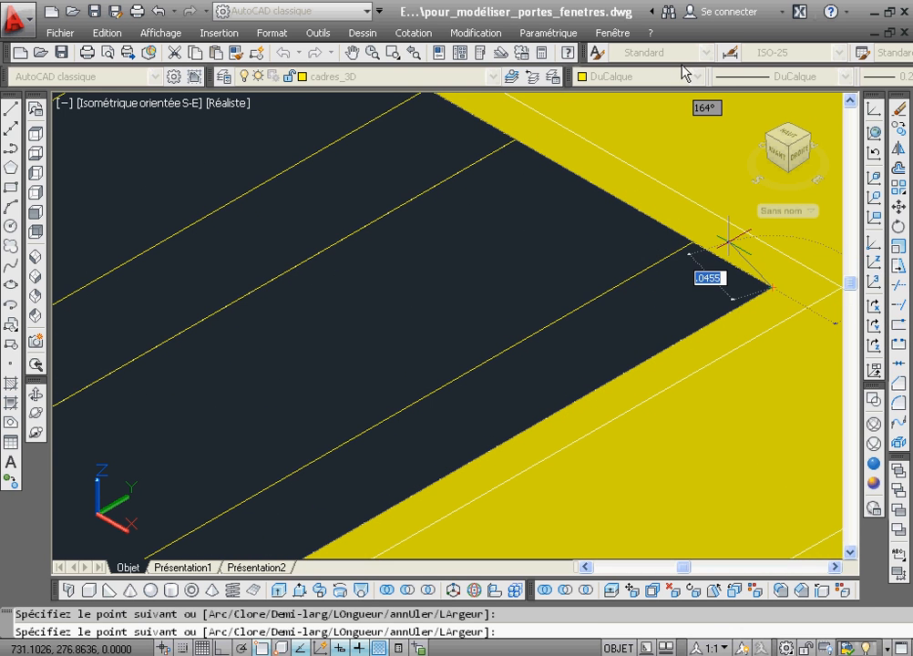
pyautogui.click(414, 53)
# Bring the polyline down the right jamb to the outer chevron's inner edge and trace around its inner tip back to the jamb.
pyautogui.click(392, 53)
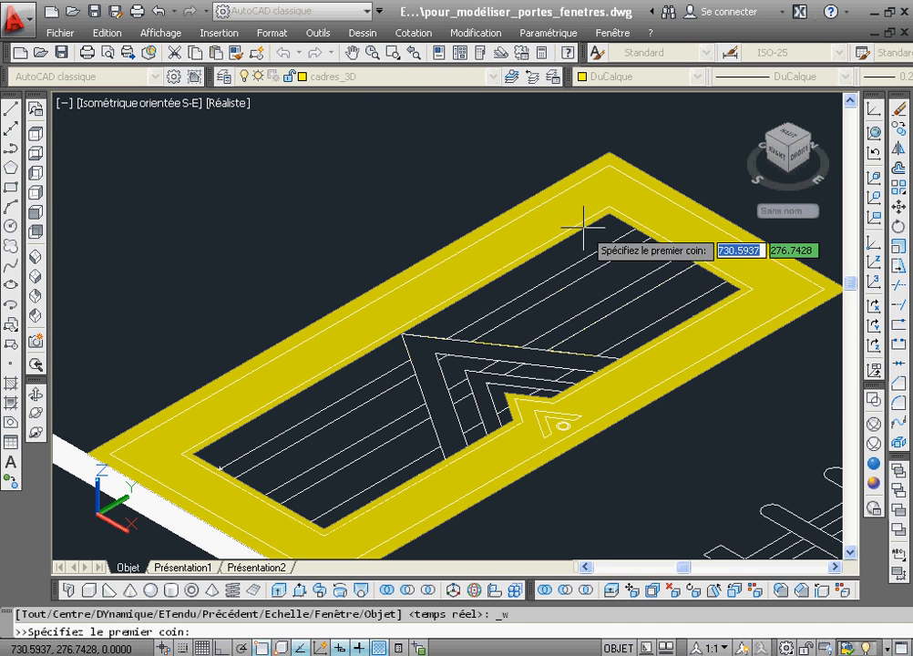
pyautogui.click(541, 328)
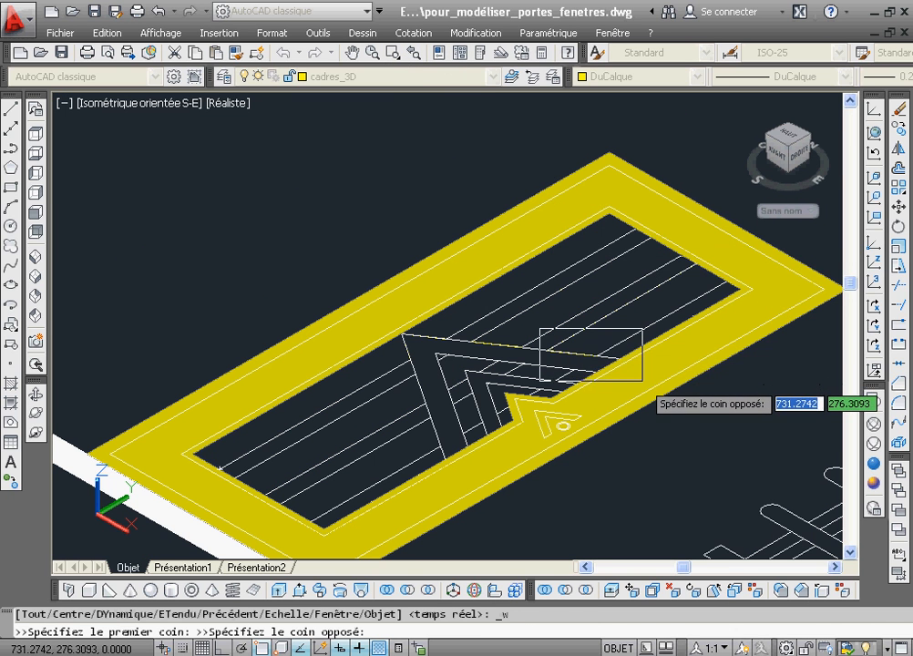
pyautogui.click(642, 381)
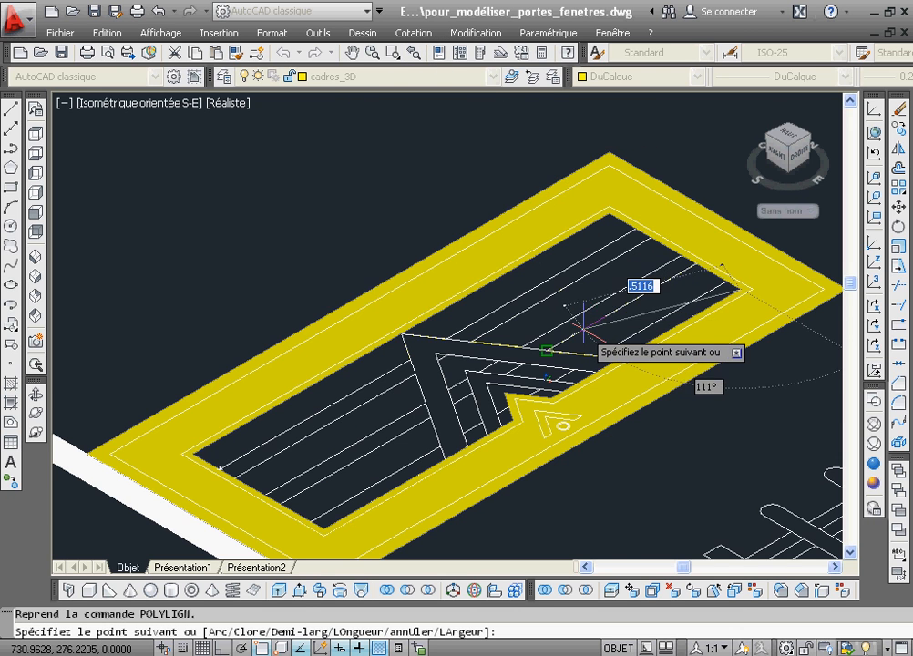
pyautogui.click(597, 374)
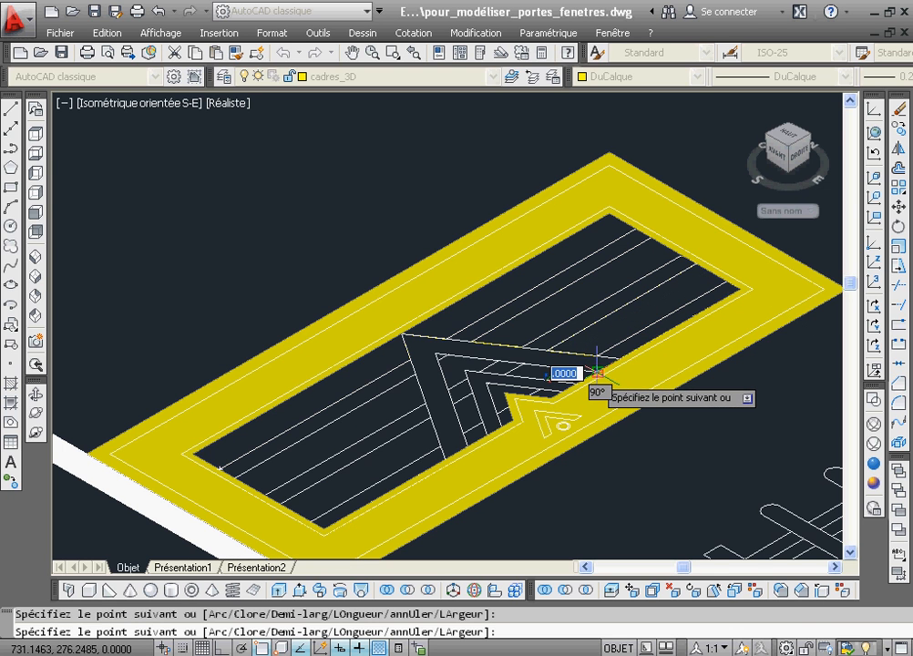
pyautogui.click(435, 352)
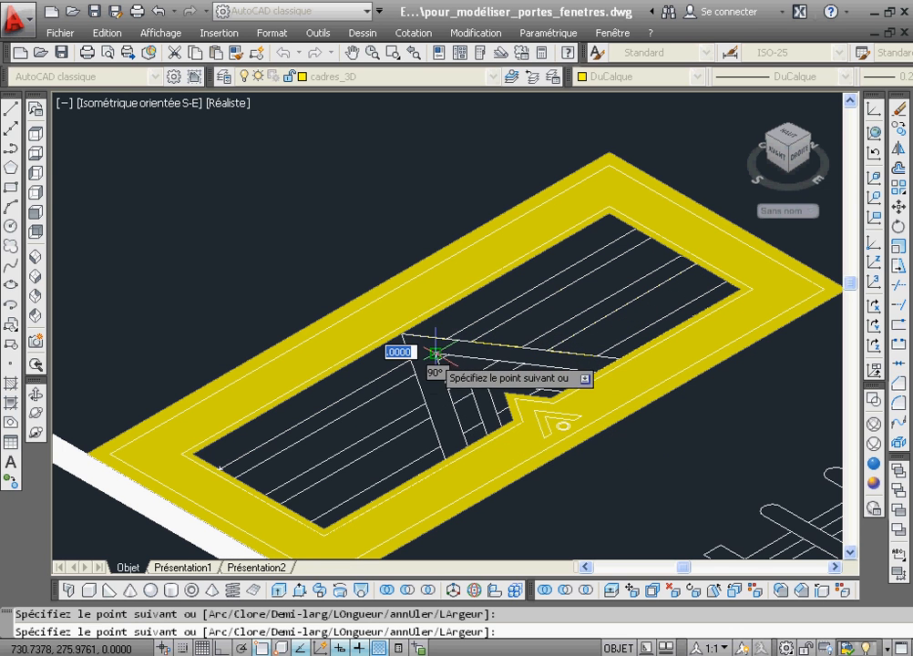
pyautogui.click(469, 451)
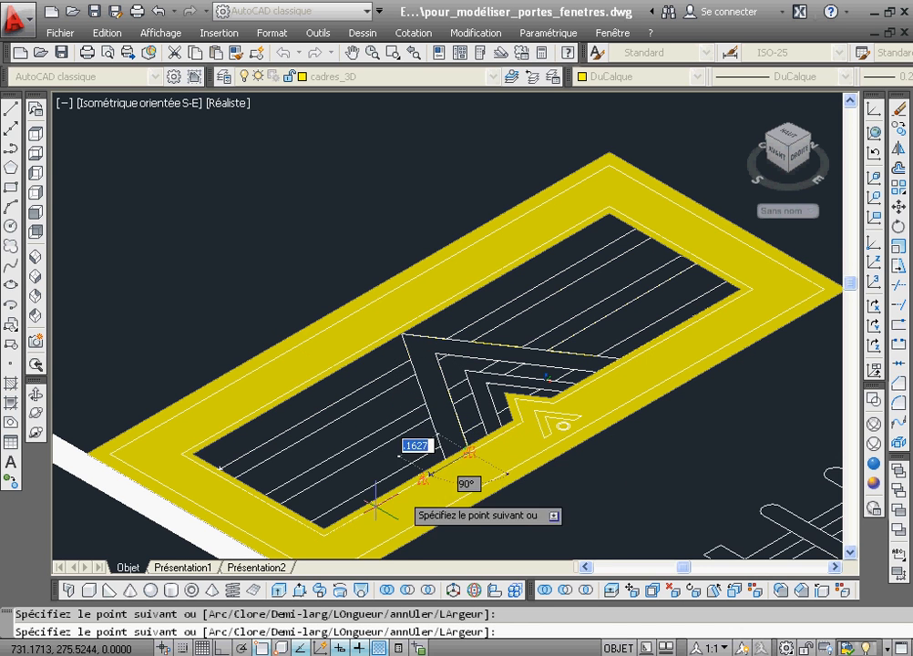
# Undo the last polyline point and snap it again to the lower end of the chevron's inner edge at the right jamb.
pyautogui.rightClick(508, 390)
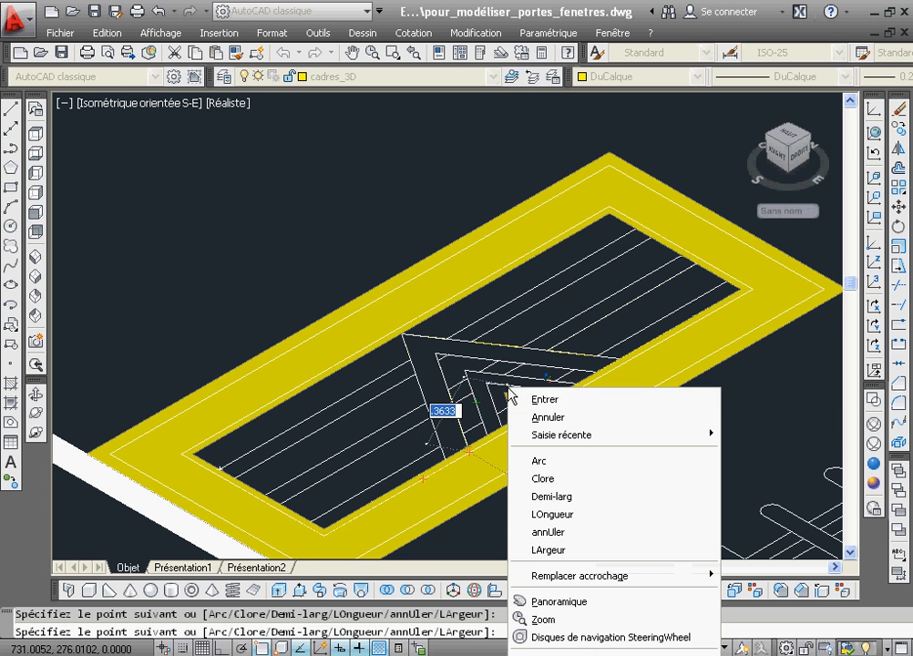
pyautogui.click(540, 533)
pyautogui.click(466, 448)
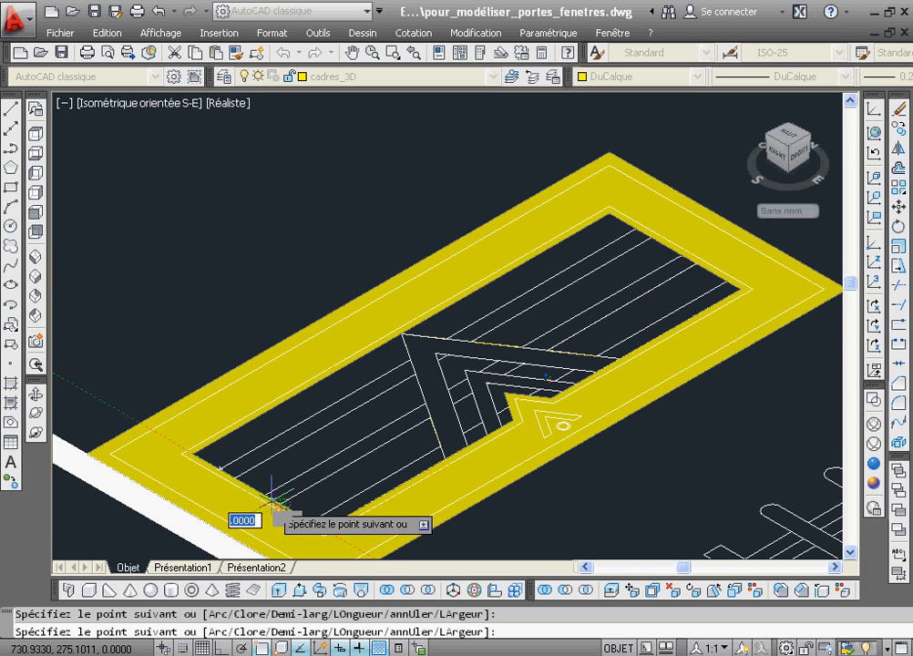
# Trace the polyline around the lower middle slat up to the chevron and back toward the leftmost slat, undoing the misplaced point.
pyautogui.click(267, 499)
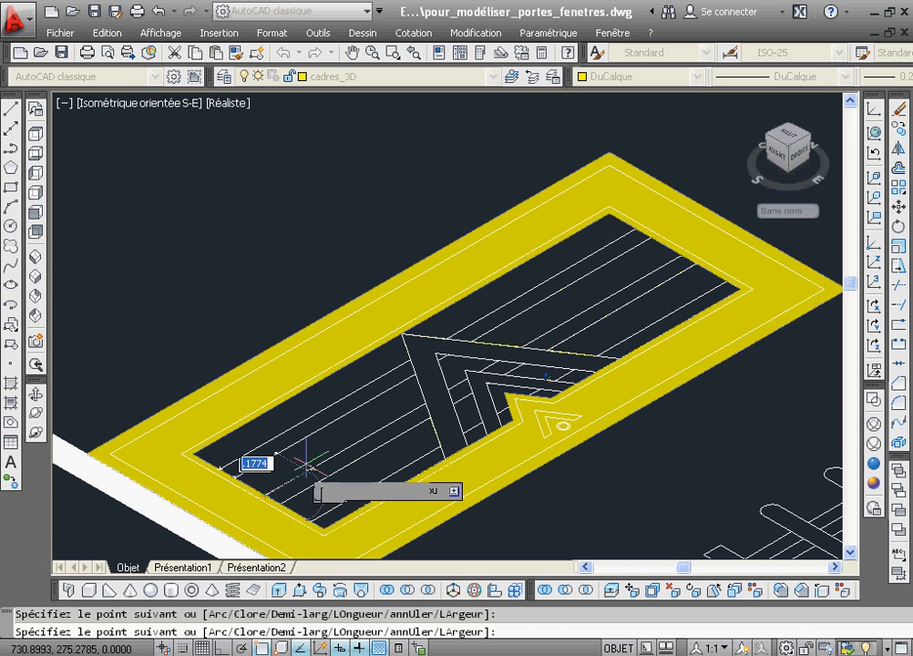
pyautogui.click(419, 409)
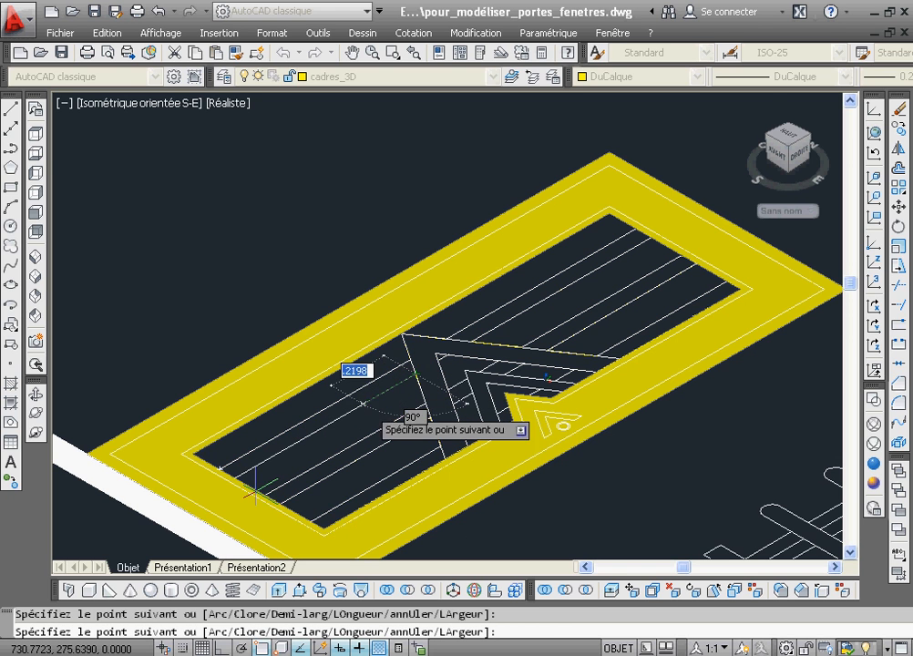
pyautogui.rightClick(256, 463)
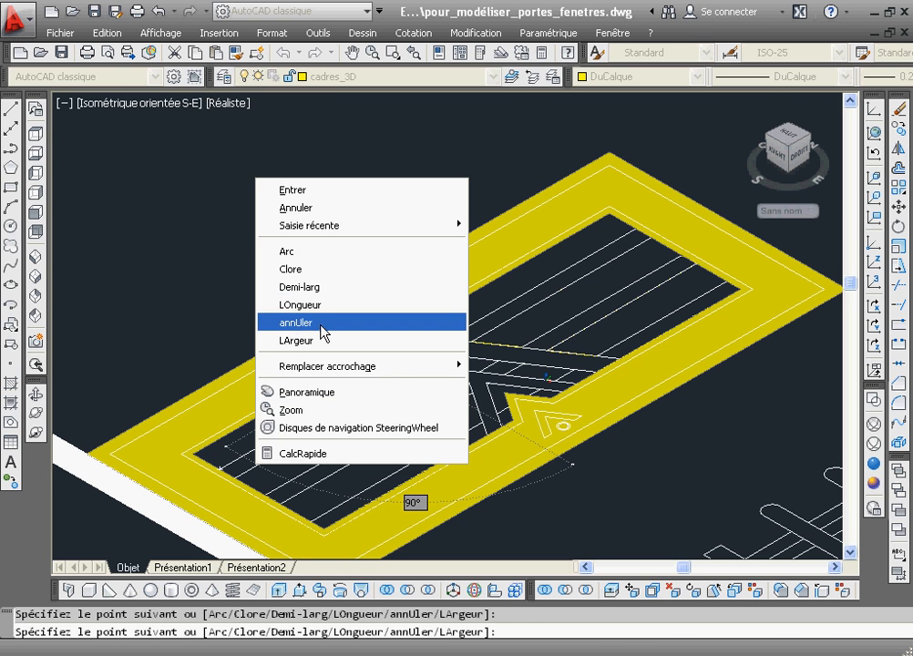
pyautogui.click(319, 324)
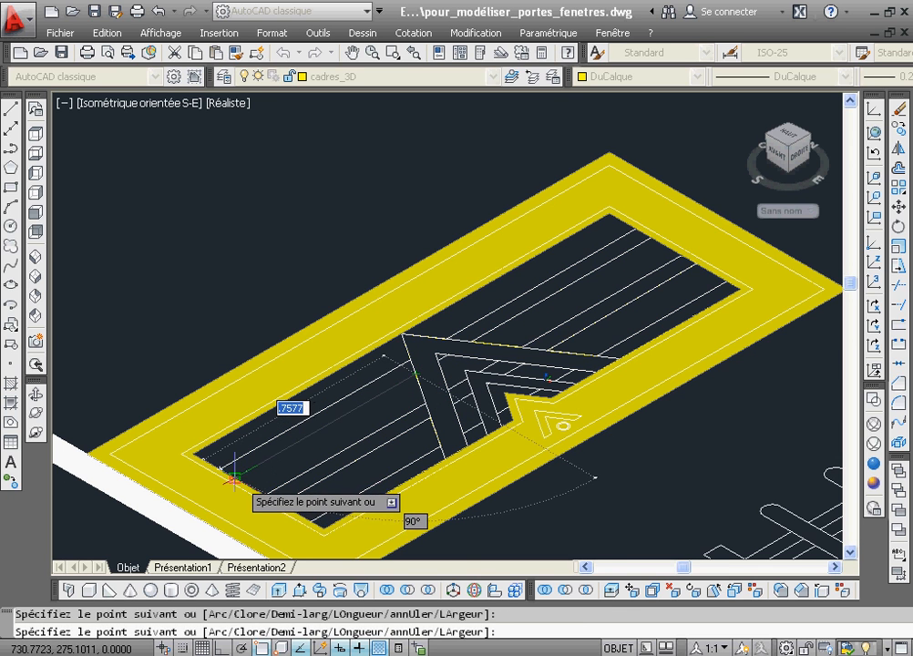
# Close the slat and chevron polyline with the Clore option and erase the original layer 0 line under the leftmost lower slat's left side.
pyautogui.rightClick(286, 407)
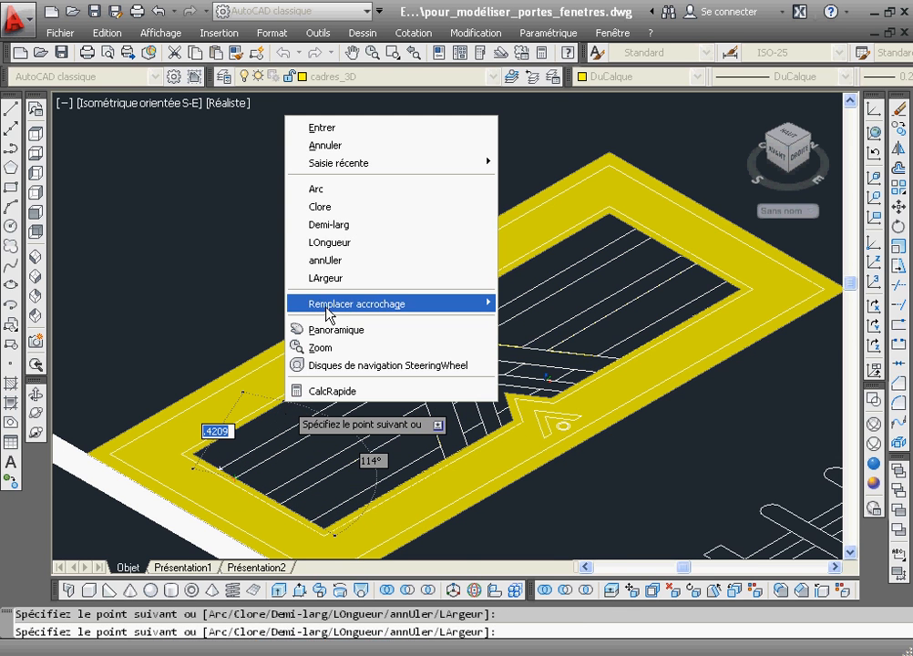
pyautogui.click(337, 206)
pyautogui.click(379, 377)
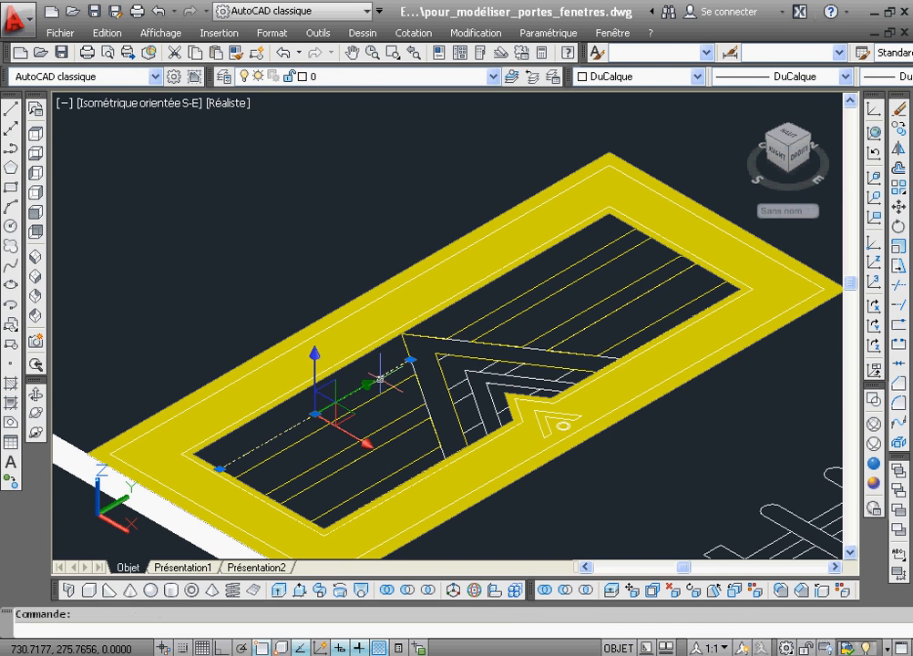
pyautogui.click(902, 113)
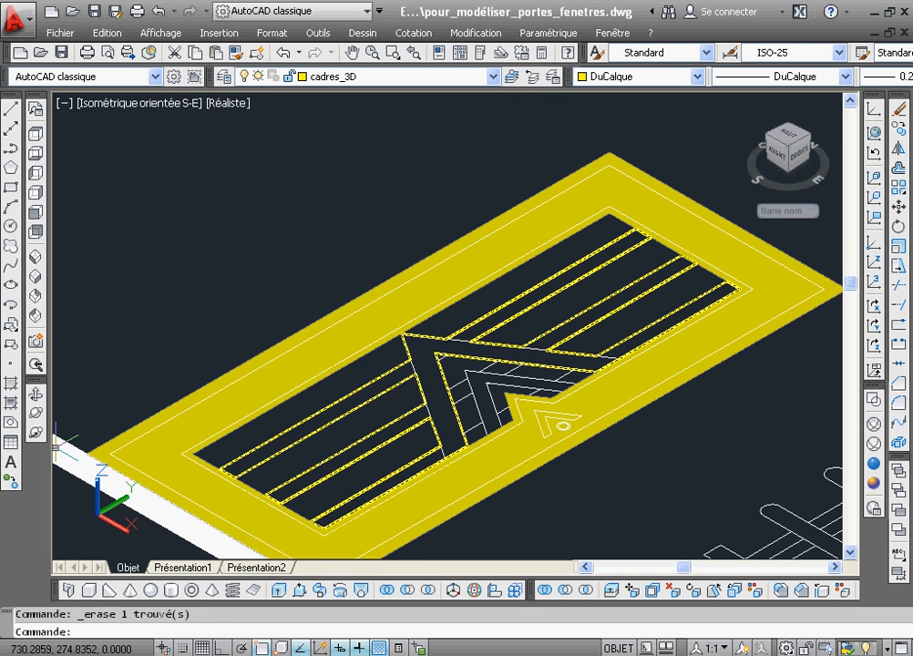
# Convert the closed slat and chevron polyline into a region, and undo the conversion.
pyautogui.click(11, 423)
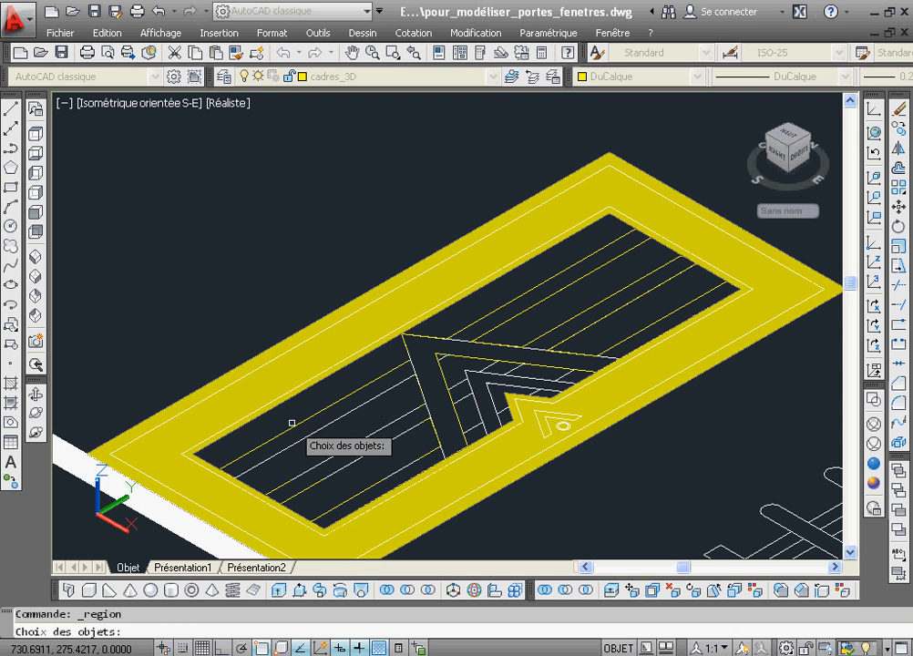
pyautogui.click(294, 427)
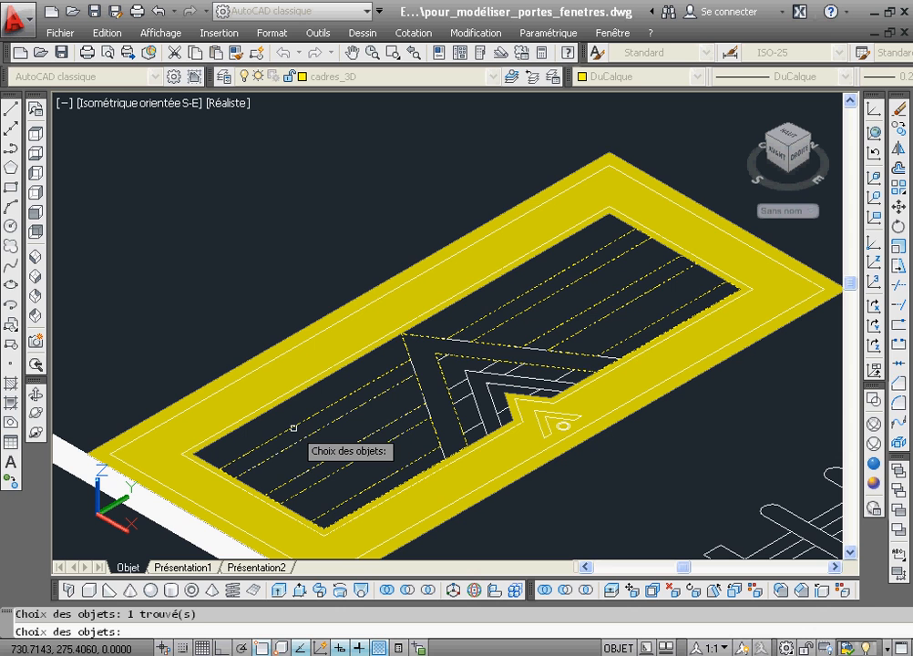
pyautogui.press('Return')
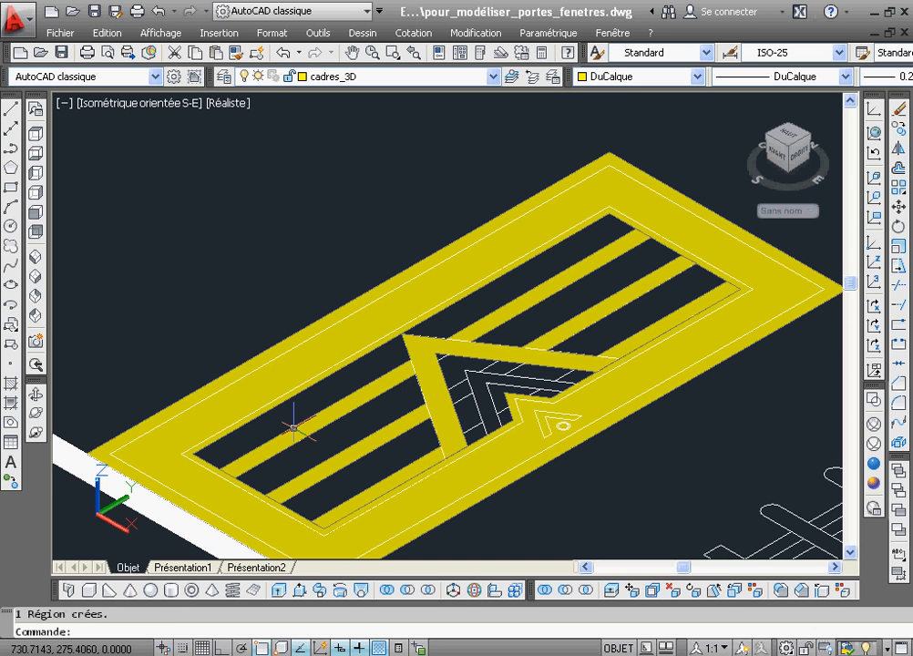
pyautogui.click(282, 55)
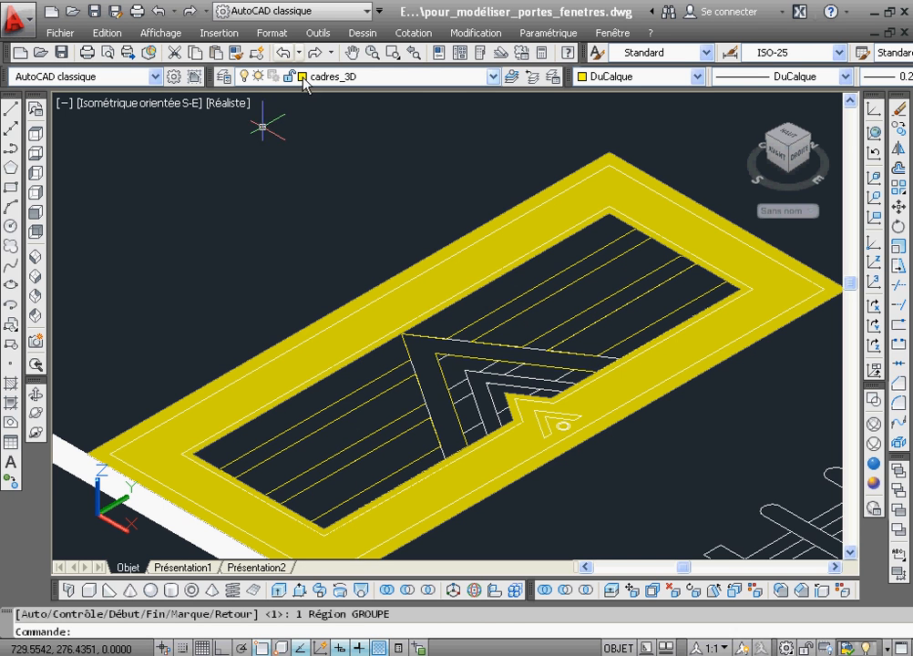
# Trace the second chevron as a polyline along its outer and inner edges to the right jamb, closing it with the Clore option.
pyautogui.click(395, 54)
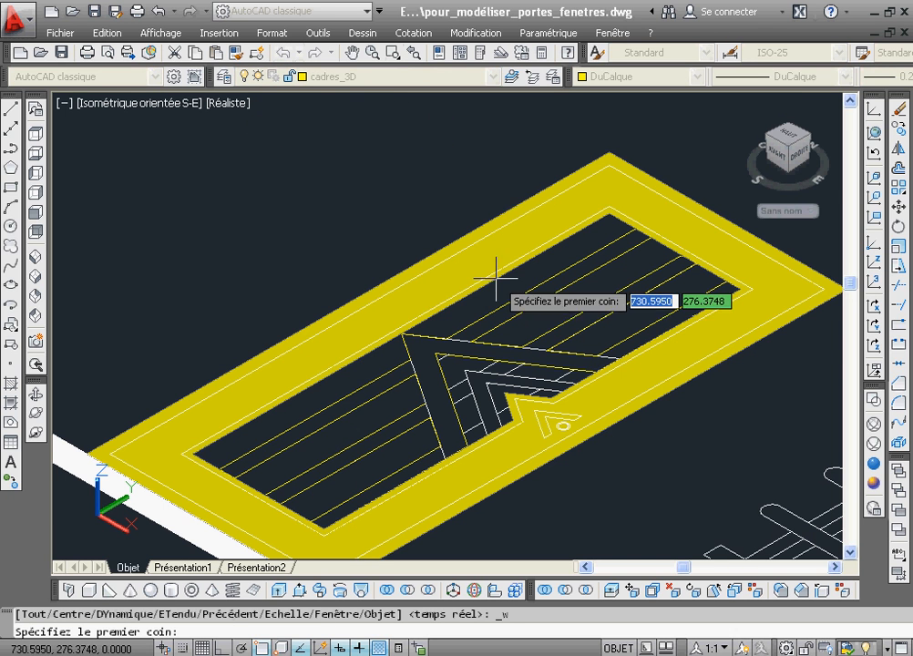
pyautogui.click(394, 333)
pyautogui.click(589, 474)
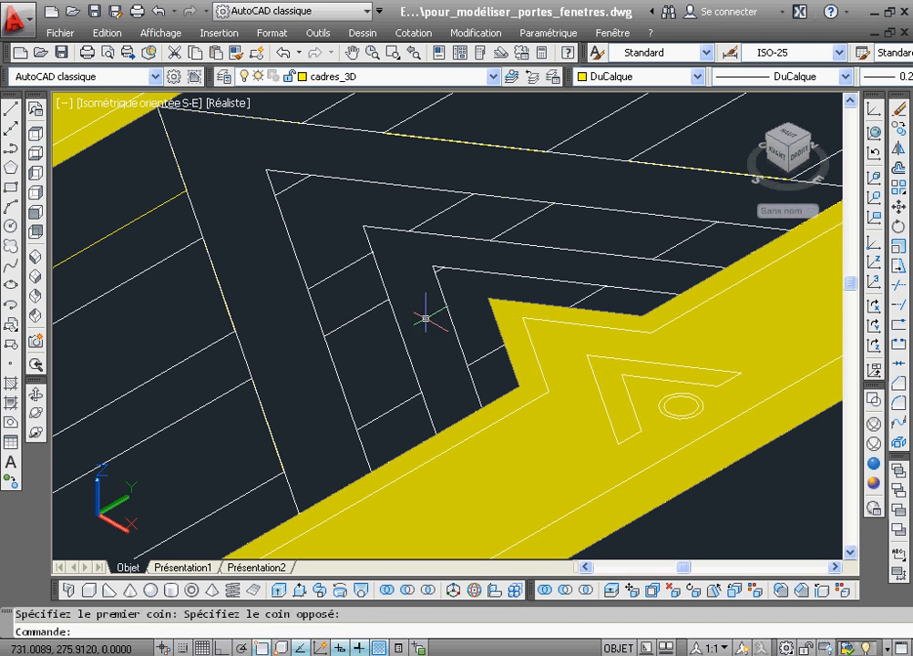
pyautogui.click(12, 150)
pyautogui.click(433, 437)
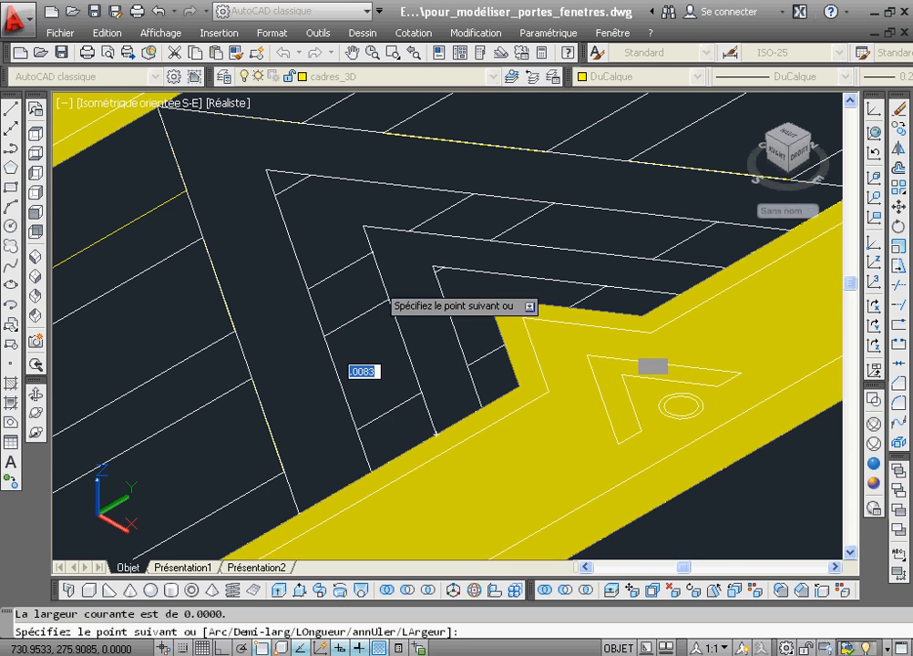
pyautogui.click(363, 225)
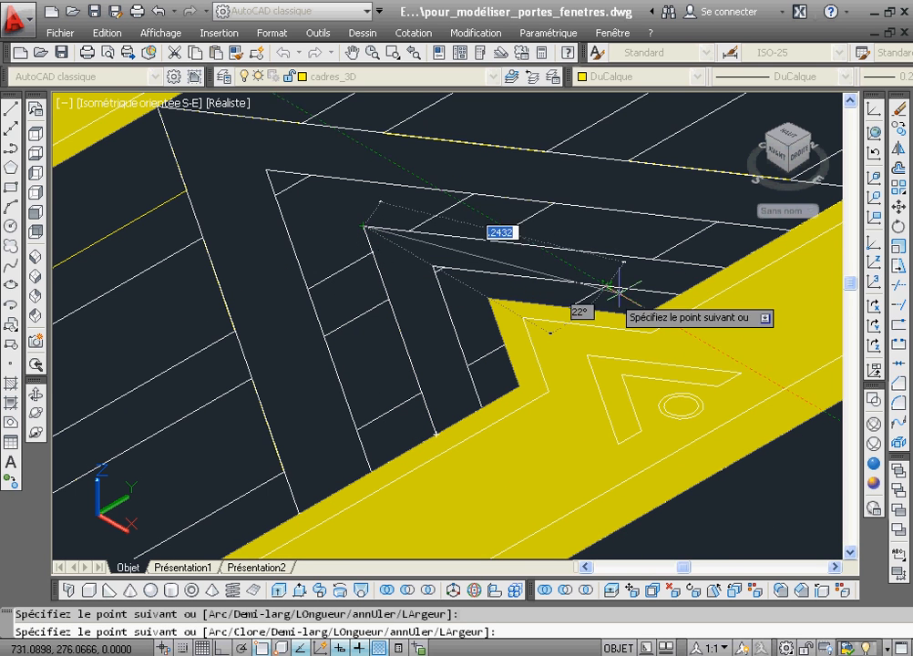
pyautogui.click(698, 270)
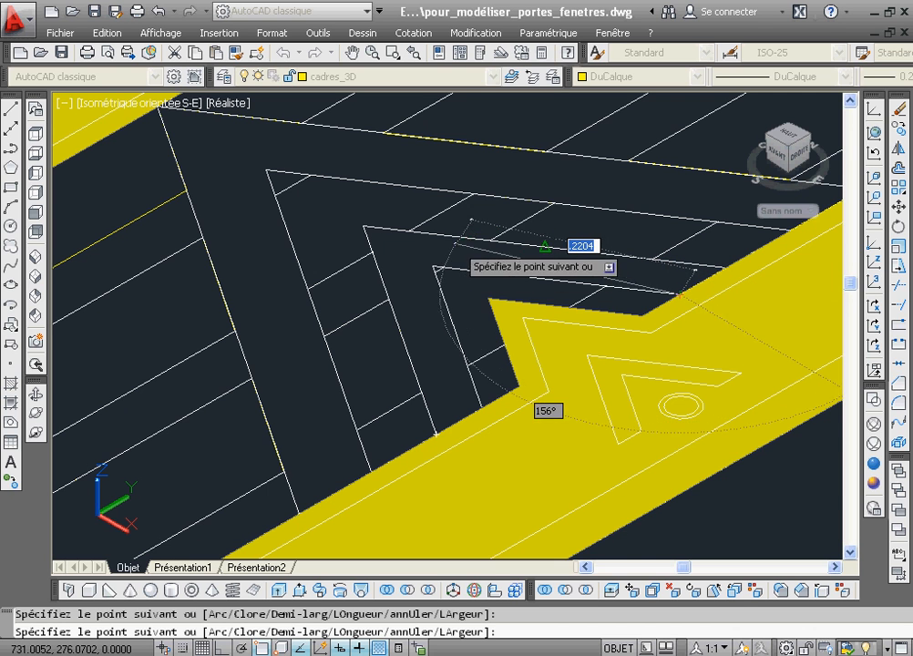
pyautogui.click(434, 268)
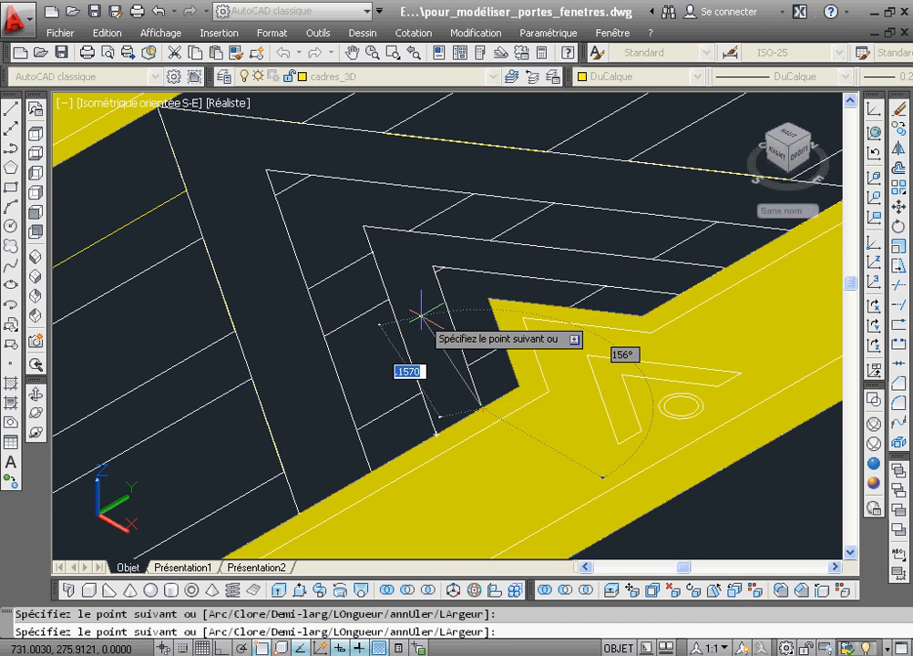
pyautogui.rightClick(422, 323)
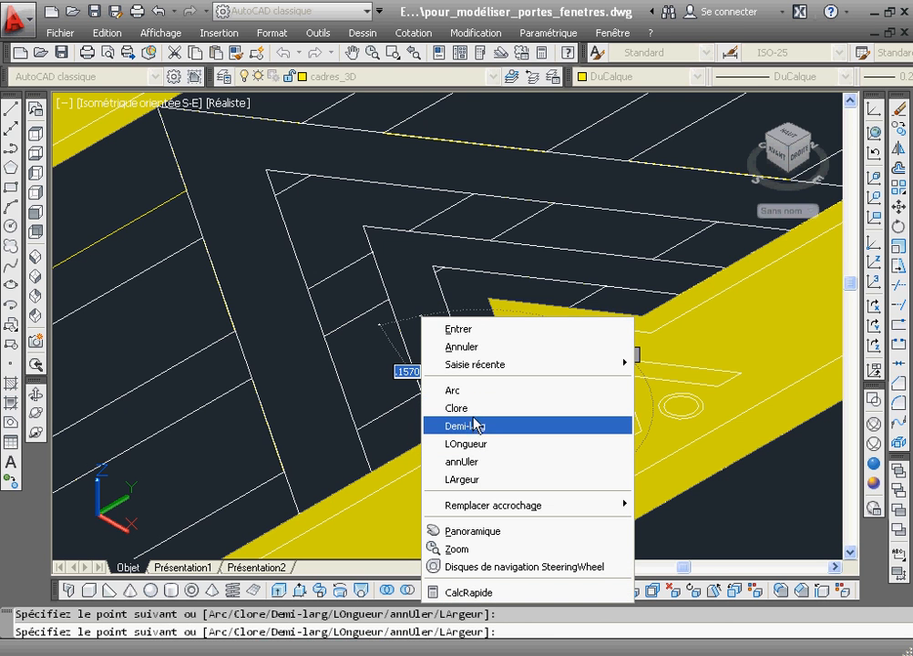
pyautogui.click(474, 408)
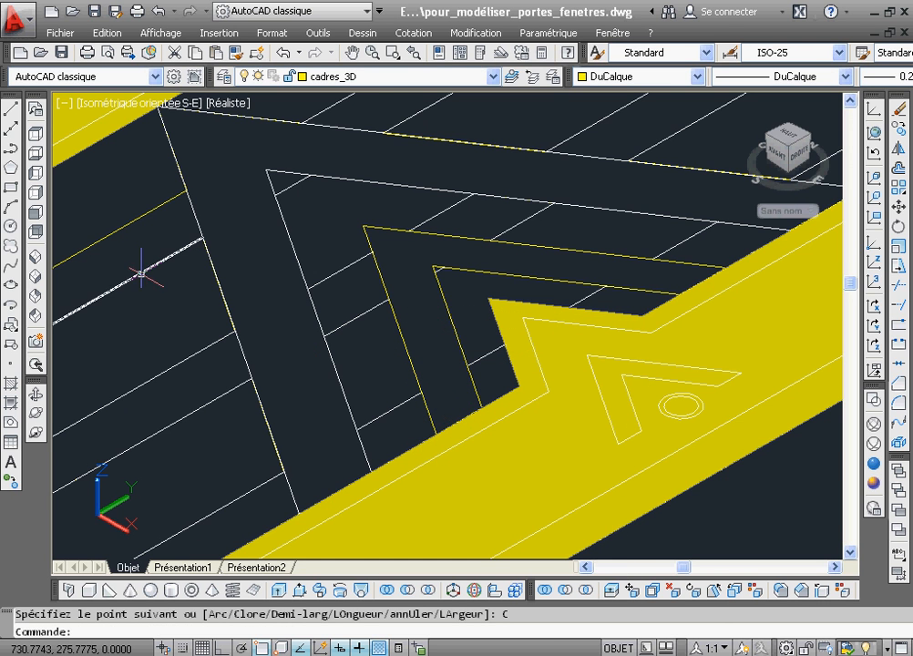
# Trace a closed polyline around the lower slat piece beside the right jamb, between the outer and second chevrons.
pyautogui.click(12, 150)
pyautogui.click(355, 426)
pyautogui.click(422, 392)
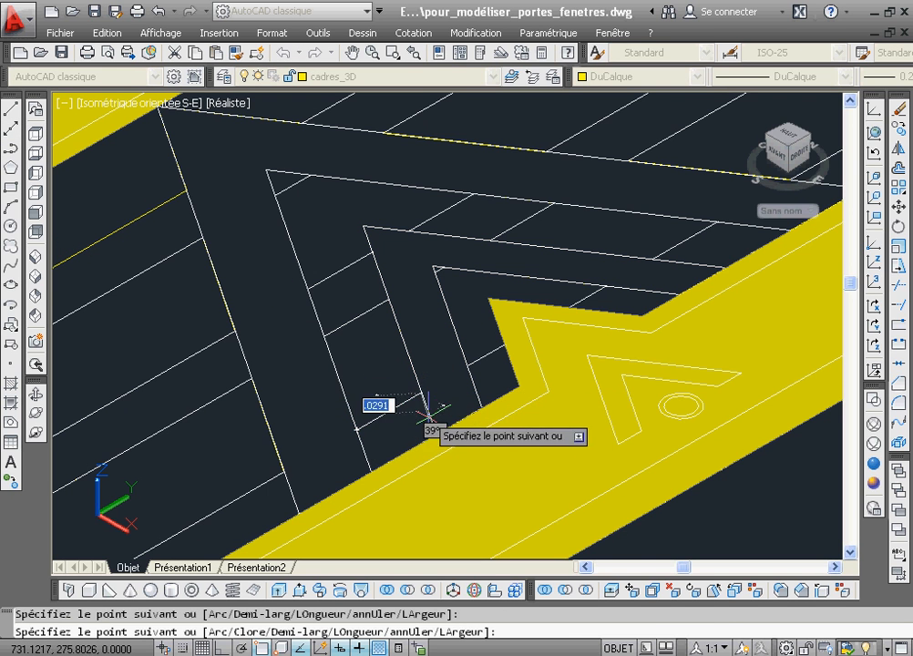
pyautogui.click(437, 434)
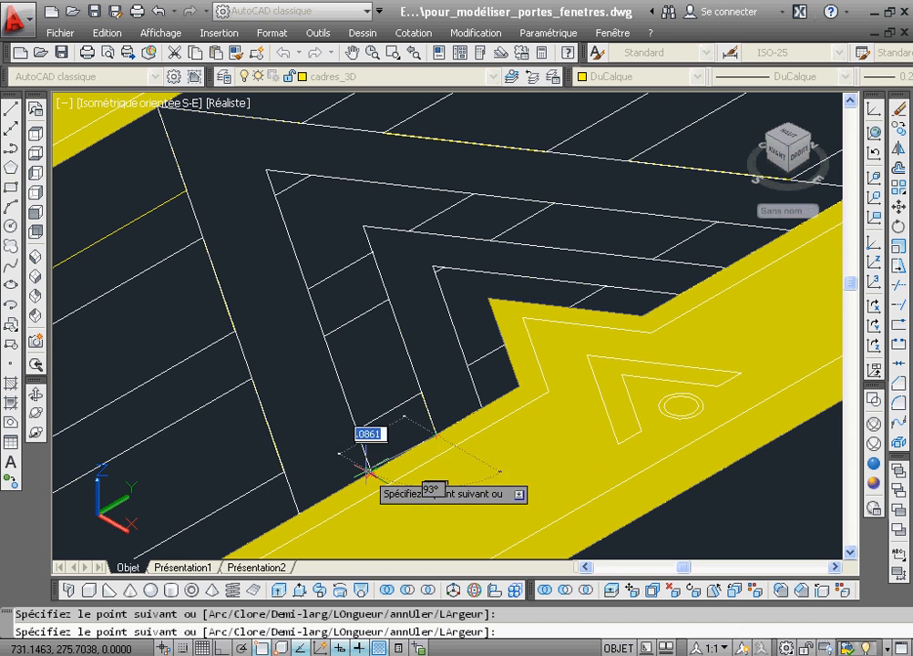
pyautogui.rightClick(368, 135)
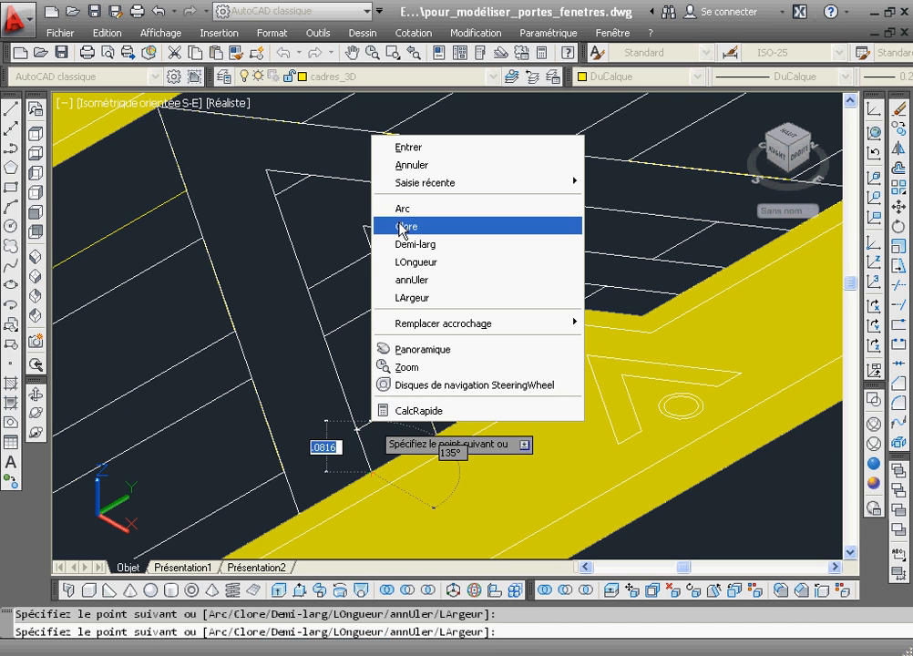
pyautogui.click(400, 226)
# Trace a closed polyline around the lower slat piece beside the right jamb, between the second chevron and the frame's notch.
pyautogui.rightClick(413, 306)
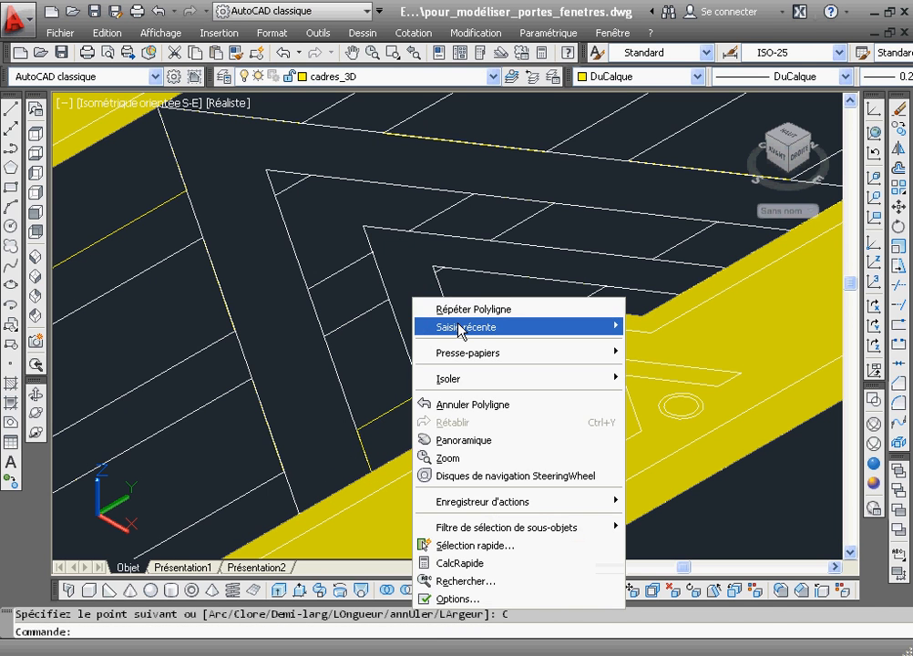
pyautogui.click(456, 311)
pyautogui.click(492, 356)
pyautogui.click(483, 375)
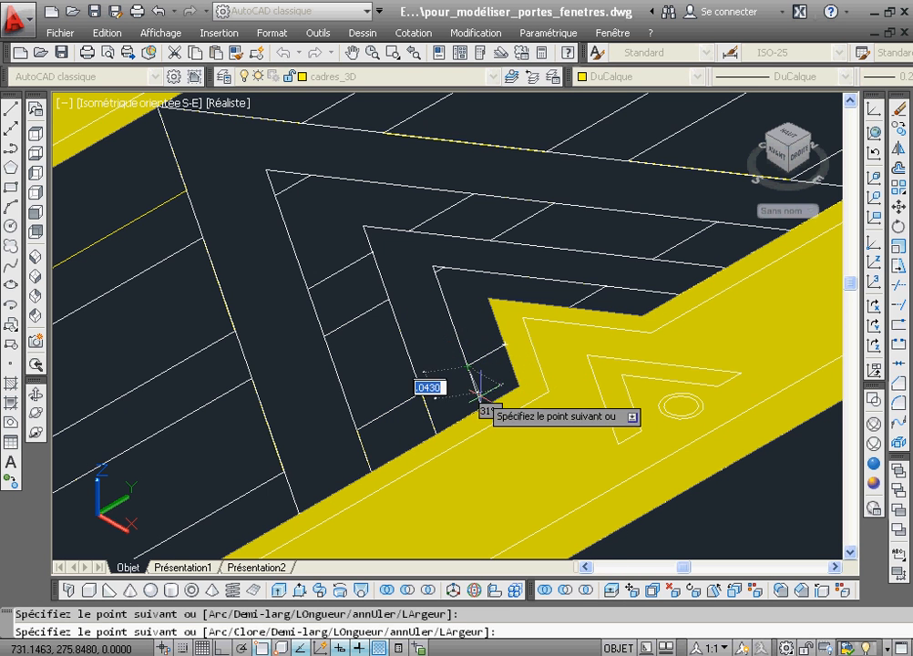
pyautogui.click(477, 412)
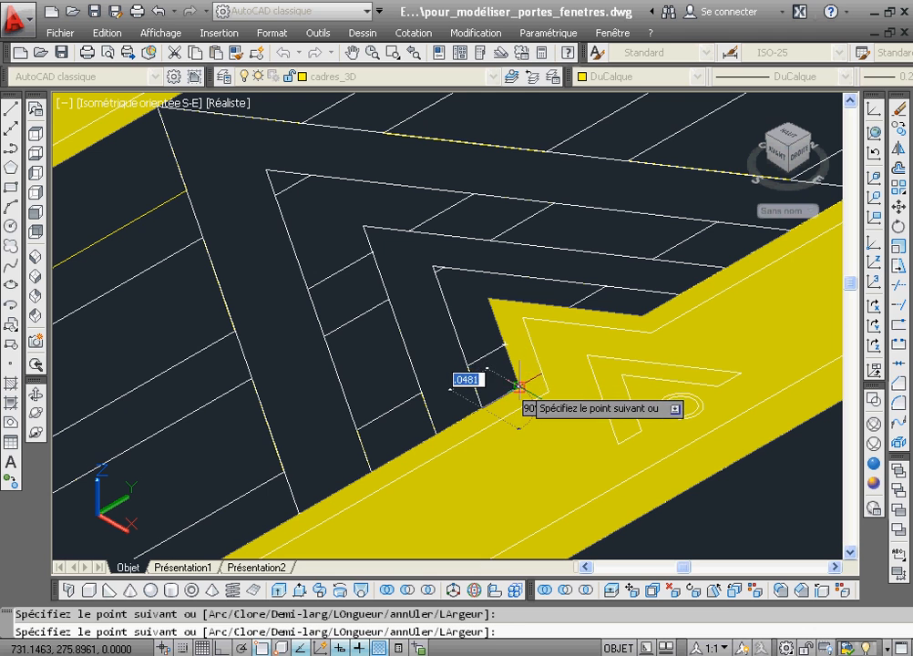
pyautogui.rightClick(520, 351)
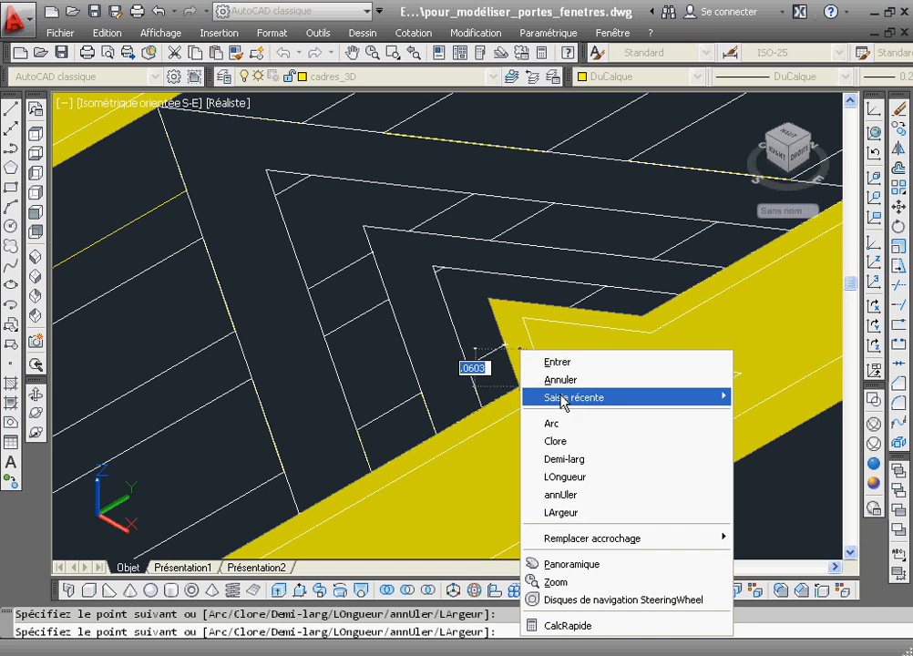
pyautogui.click(560, 442)
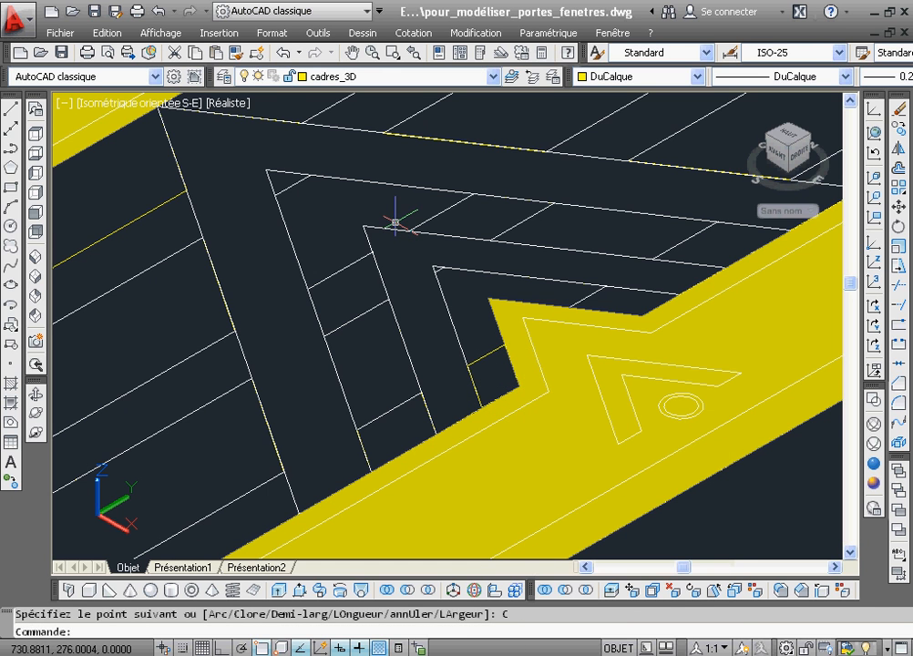
# Trace a closed polyline around the upper middle slat piece between the outer and second chevrons.
pyautogui.rightClick(395, 222)
pyautogui.click(432, 235)
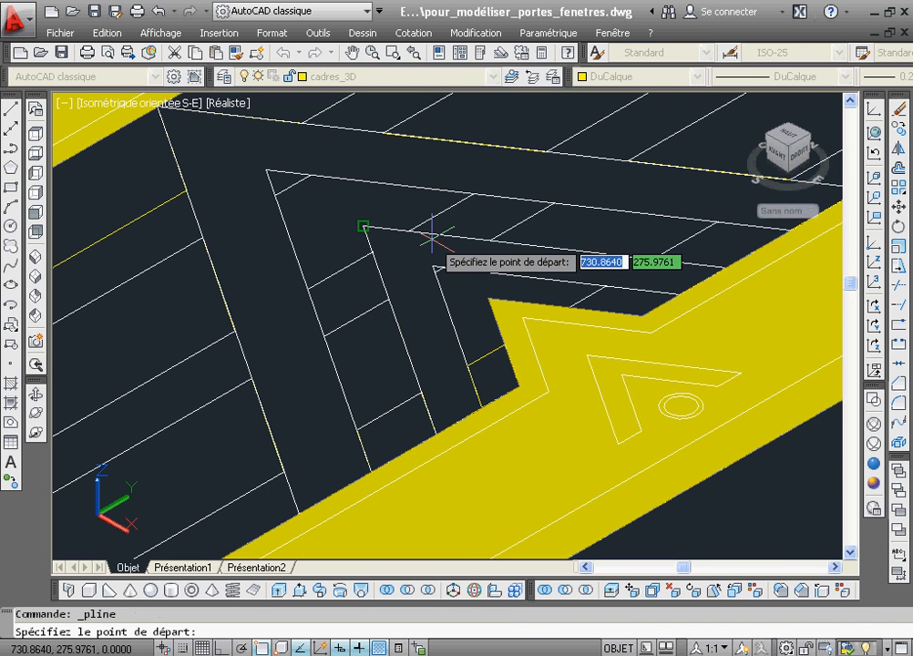
pyautogui.click(473, 192)
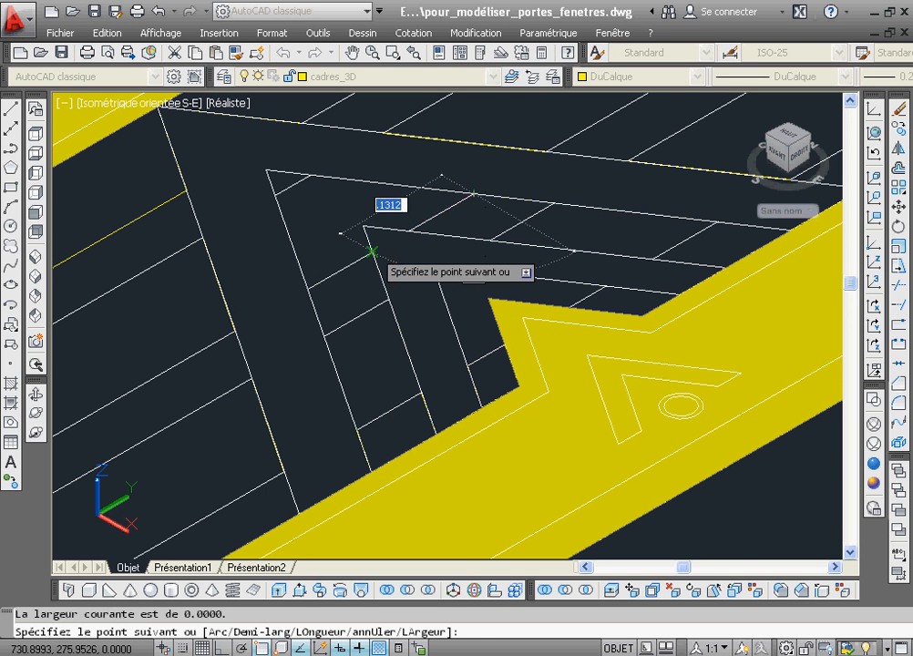
pyautogui.click(413, 229)
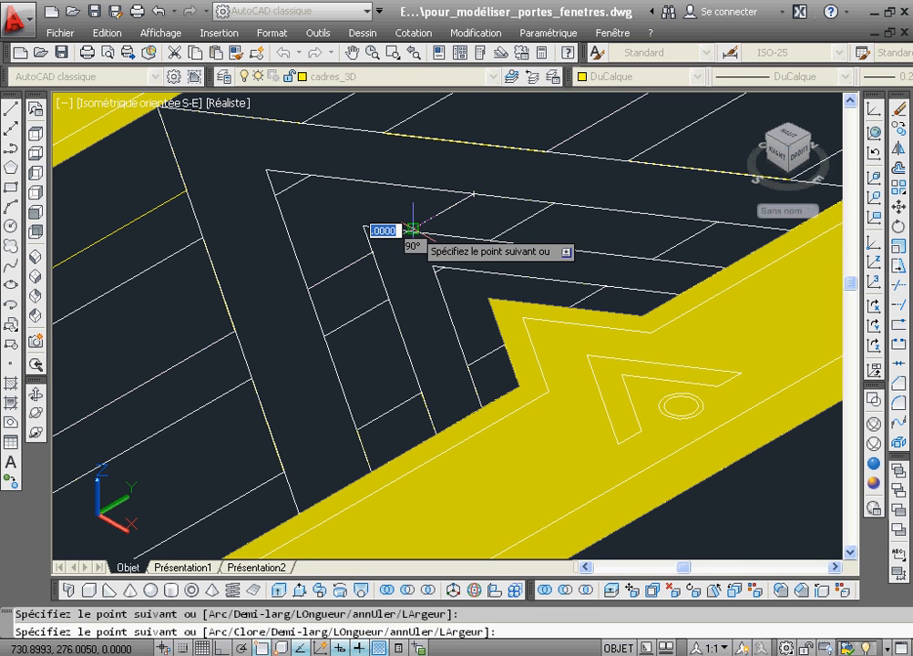
pyautogui.click(490, 239)
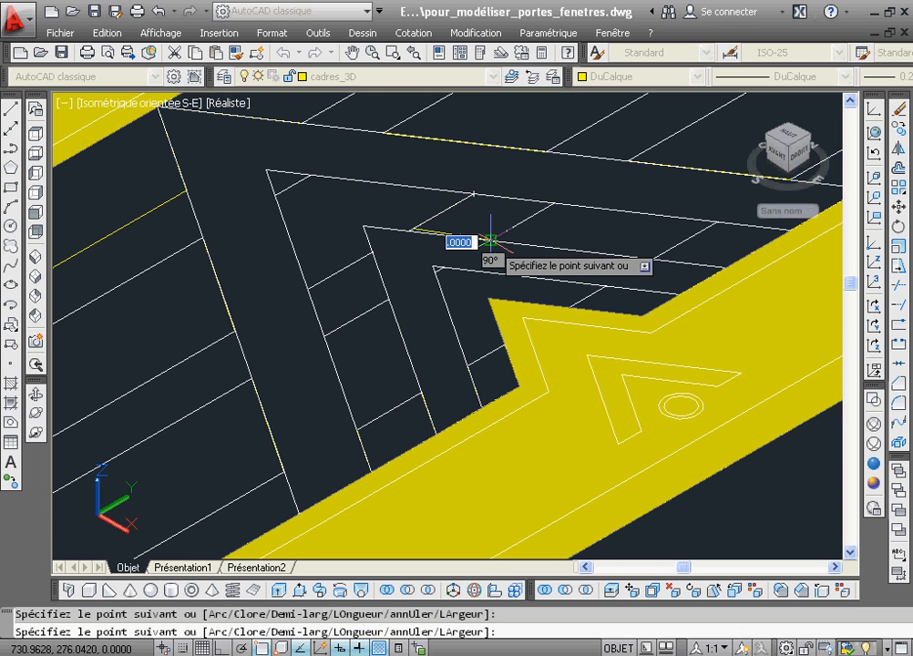
pyautogui.rightClick(554, 201)
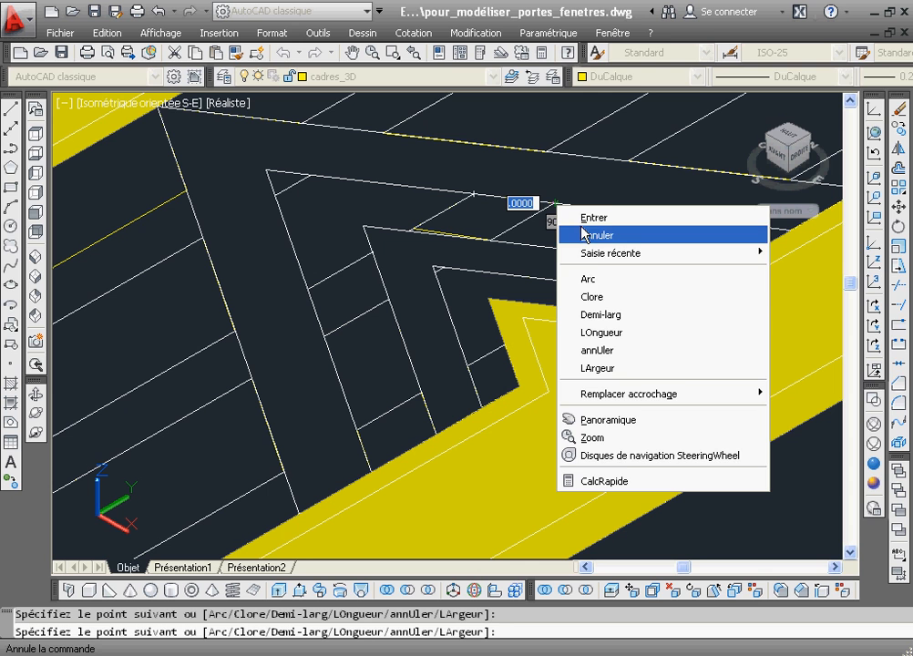
pyautogui.click(591, 296)
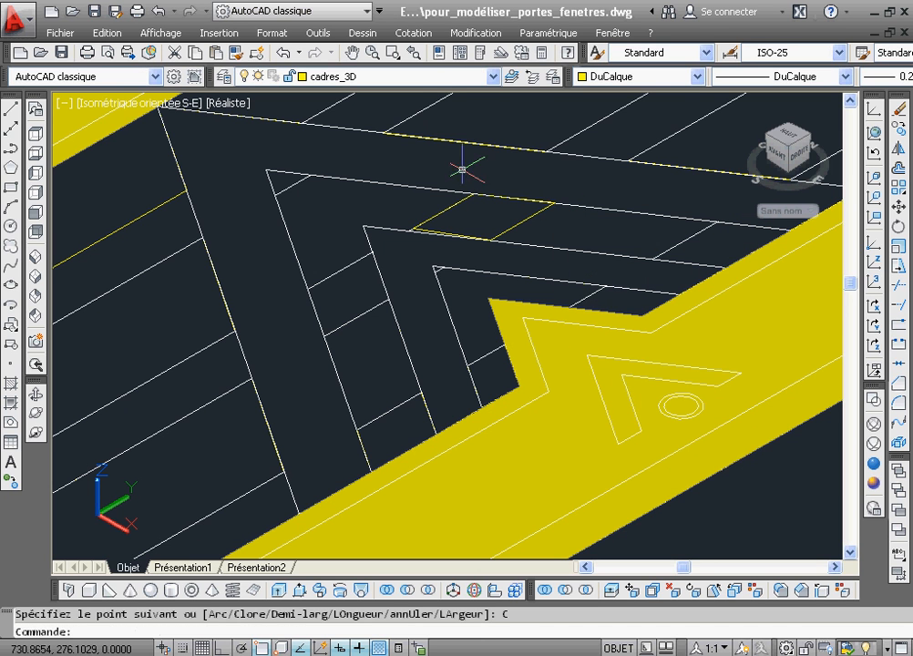
# Stretch the misplaced corner of the upper middle slat polyline onto the intersection of the slat line and the second chevron's outer edge.
pyautogui.click(415, 52)
pyautogui.click(432, 212)
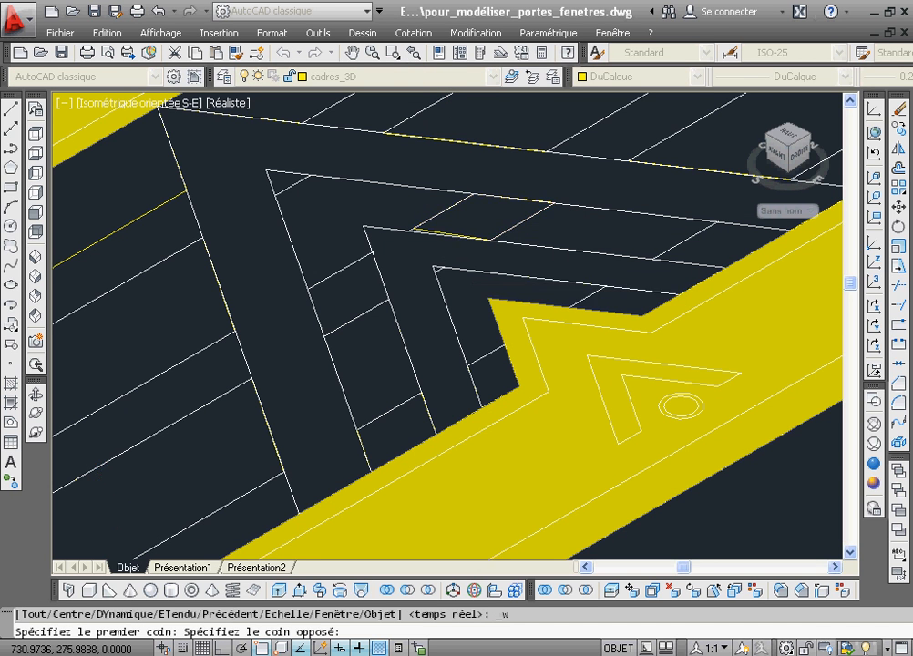
pyautogui.click(454, 271)
pyautogui.click(442, 255)
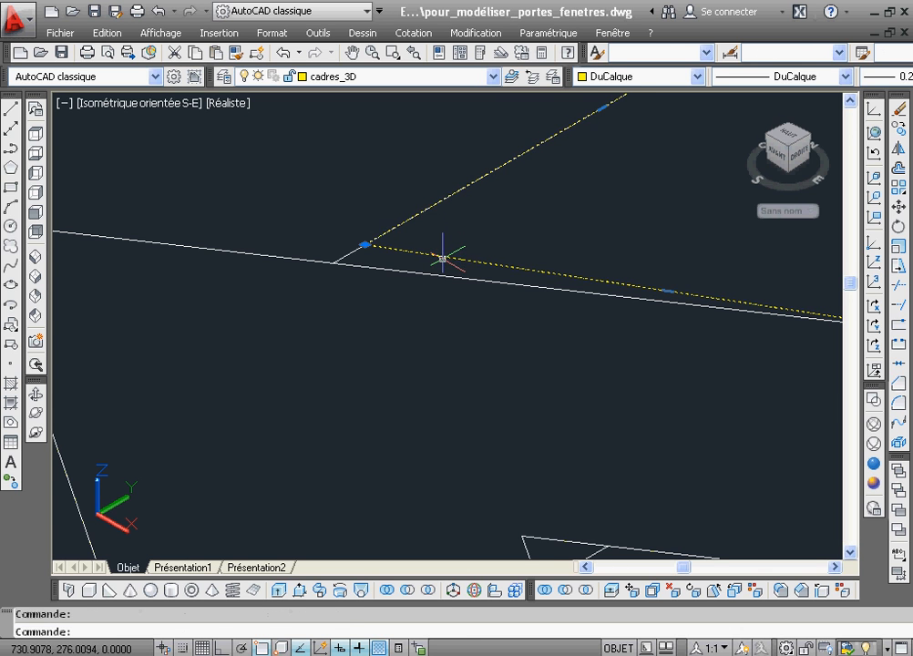
pyautogui.click(365, 244)
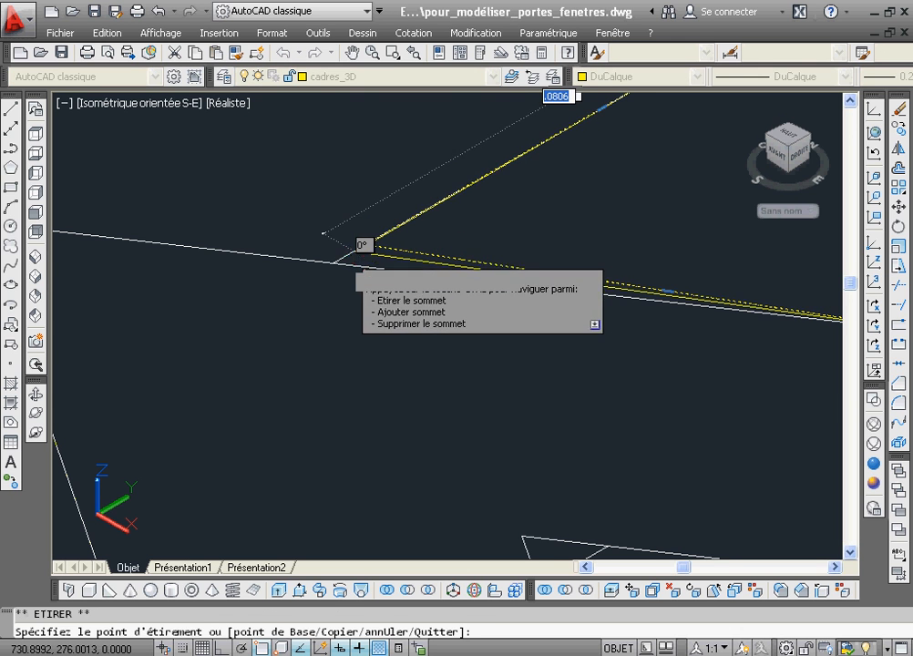
pyautogui.click(334, 263)
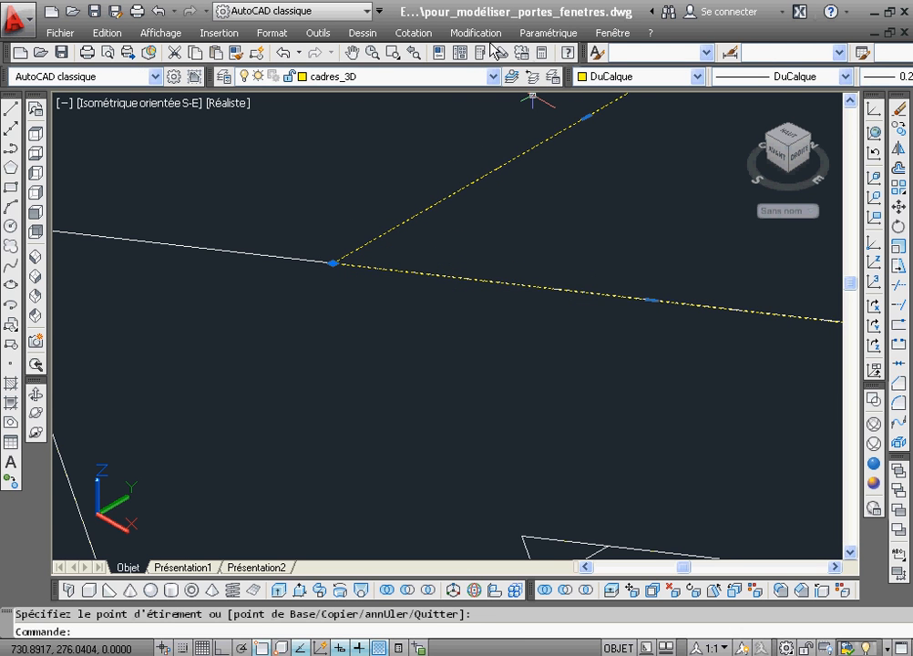
pyautogui.click(418, 54)
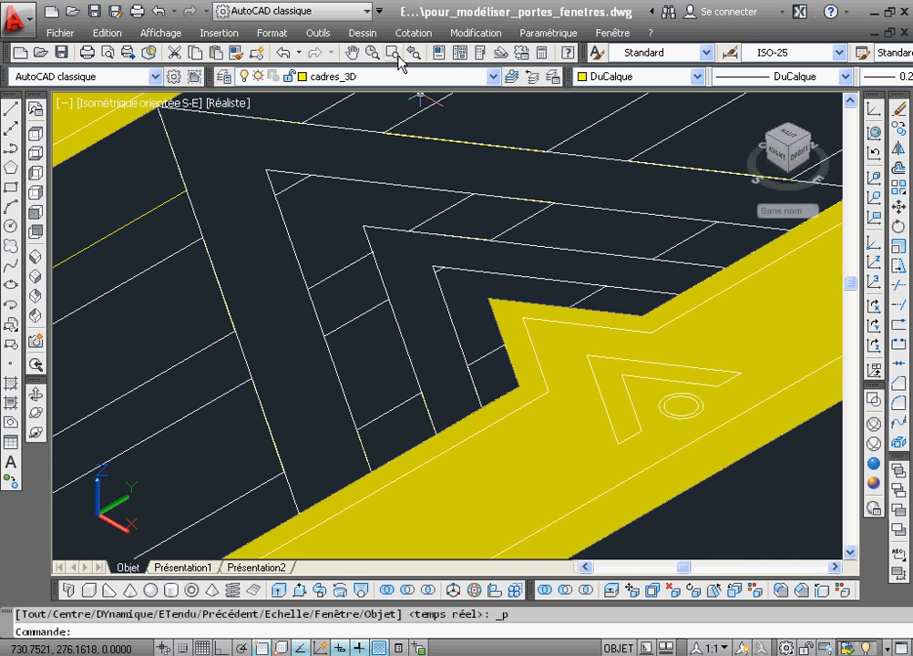
# Trace a closed polyline around the lower middle slat piece between the outer and second chevrons.
pyautogui.click(393, 52)
pyautogui.click(268, 205)
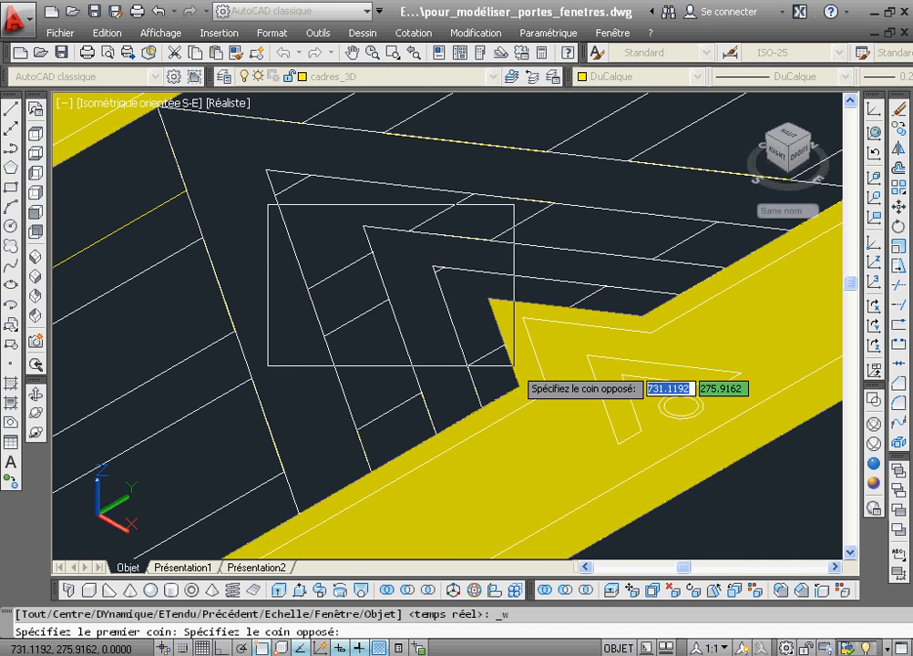
pyautogui.click(513, 365)
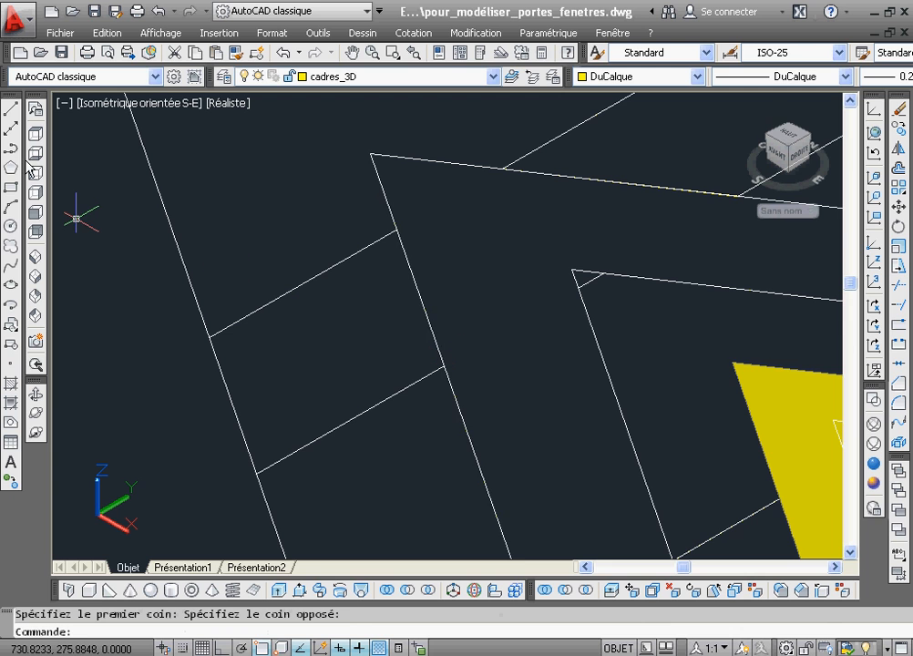
pyautogui.click(13, 149)
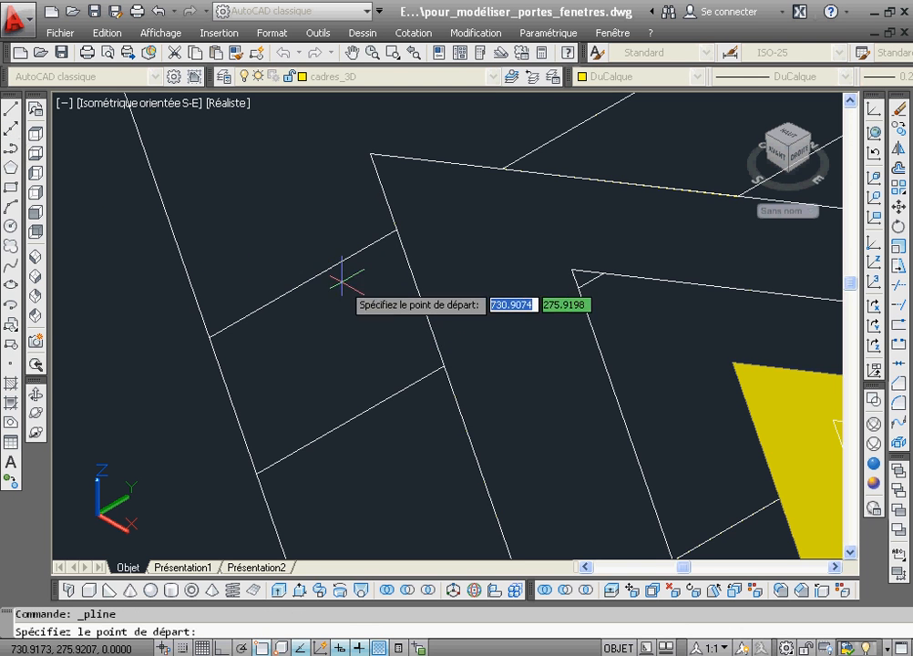
pyautogui.click(443, 365)
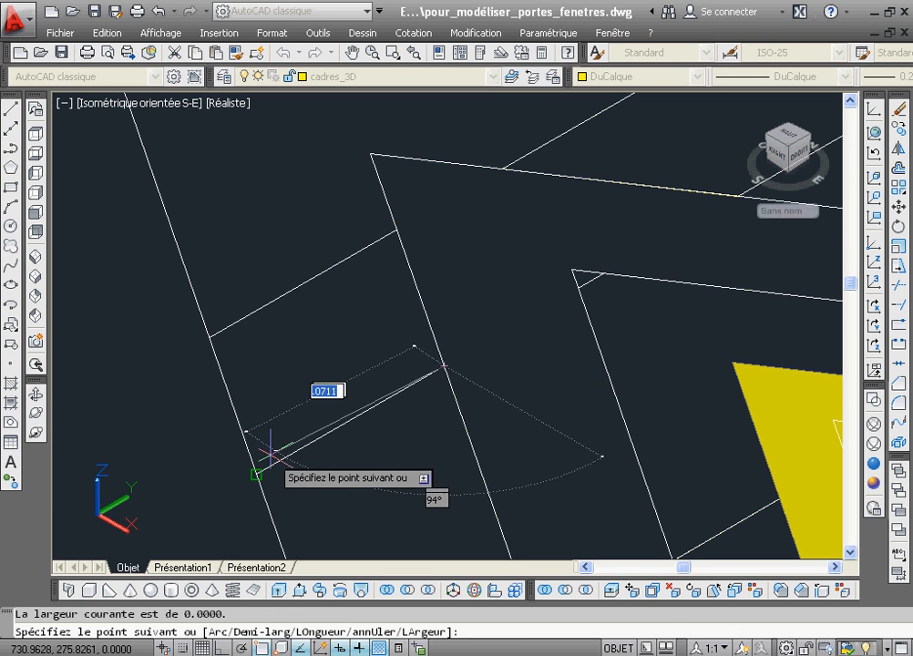
pyautogui.click(257, 473)
pyautogui.click(211, 337)
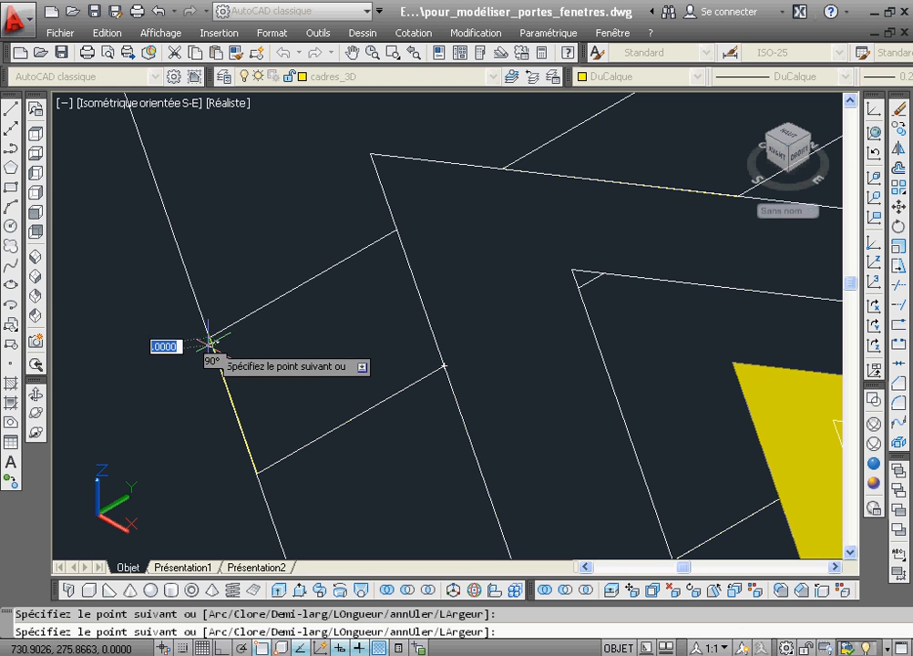
pyautogui.rightClick(397, 229)
pyautogui.click(463, 320)
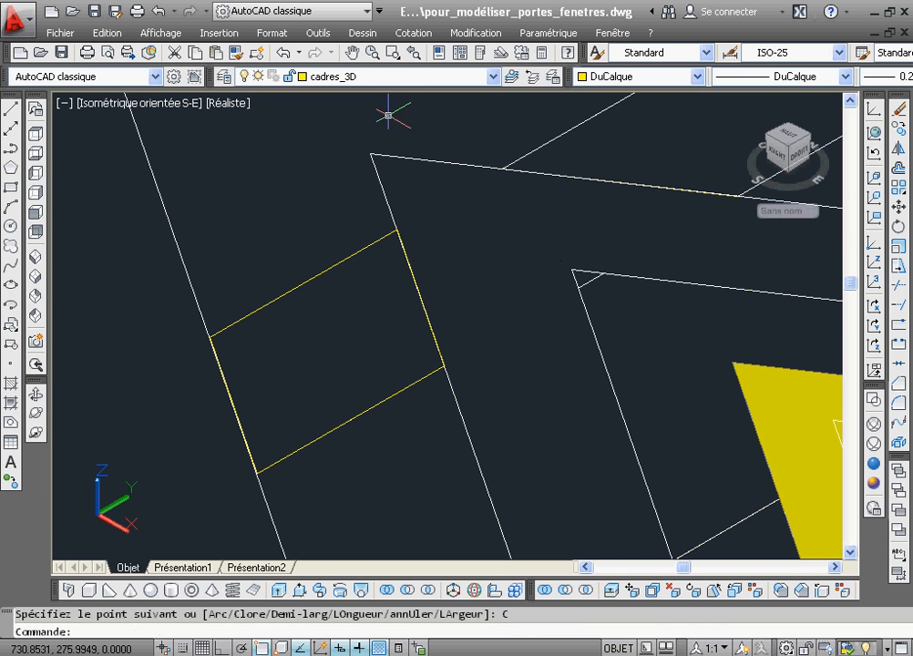
pyautogui.click(412, 53)
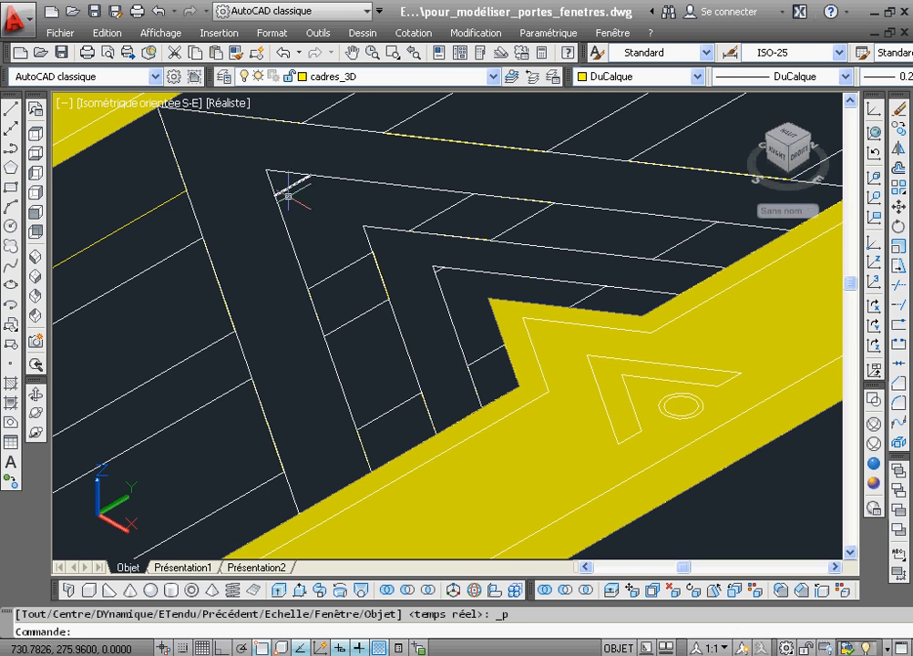
pyautogui.click(417, 57)
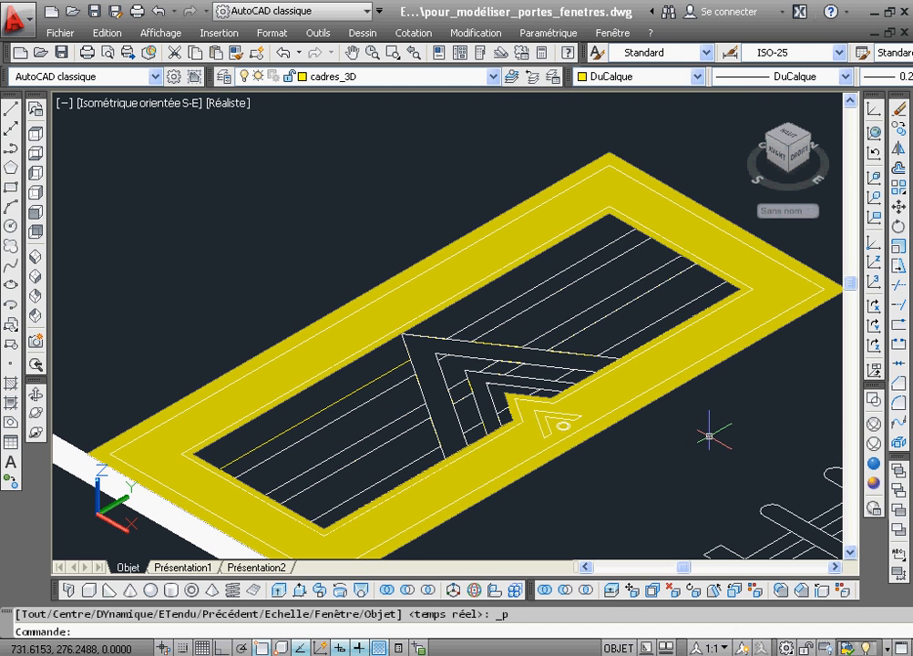
pyautogui.click(280, 591)
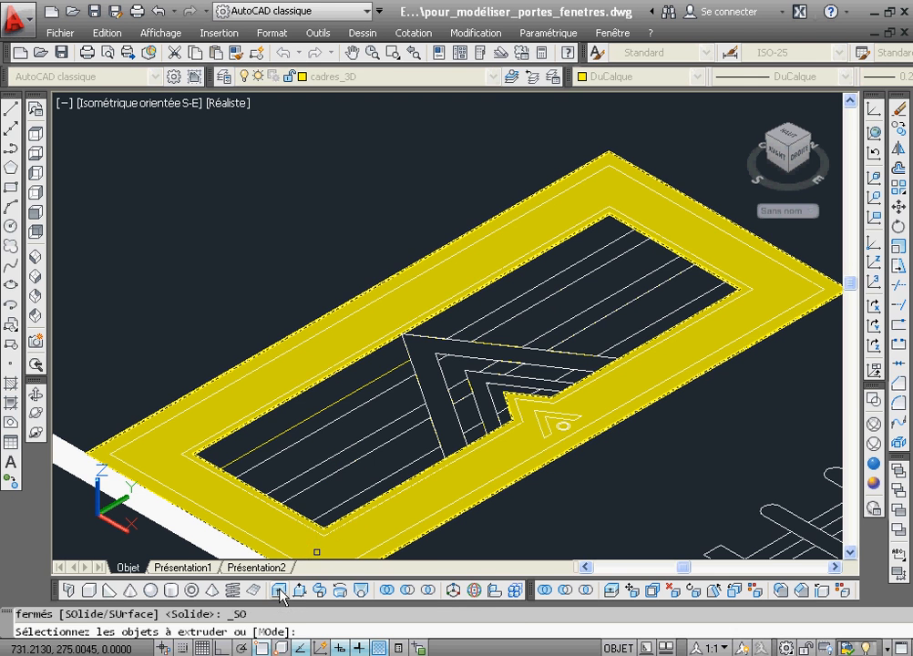
pyautogui.click(270, 345)
pyautogui.click(300, 421)
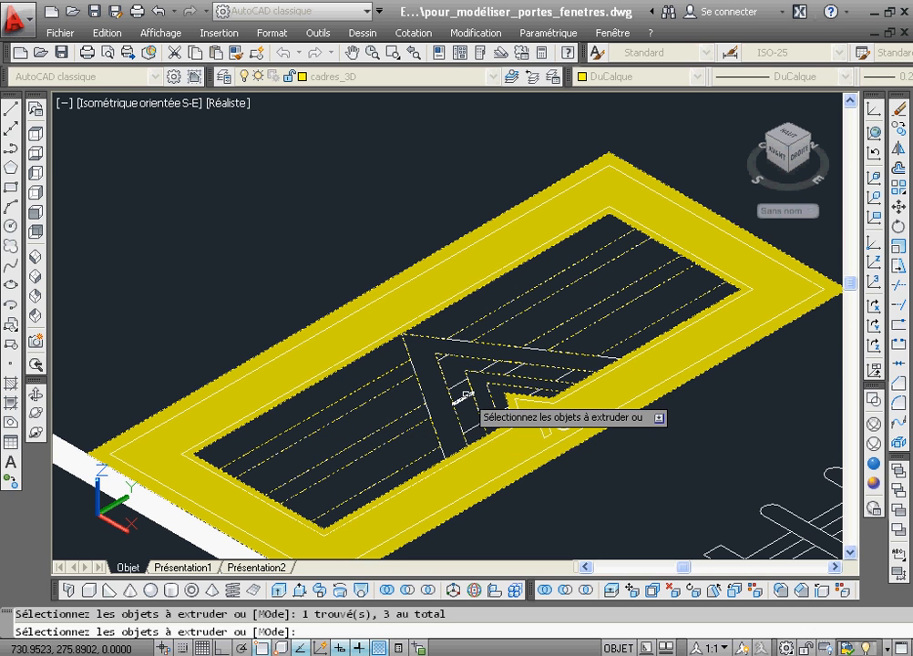
pyautogui.press('Escape')
# Erase the three white slat lines overlapping the traced slat pieces between the outer and second chevrons.
pyautogui.click(465, 396)
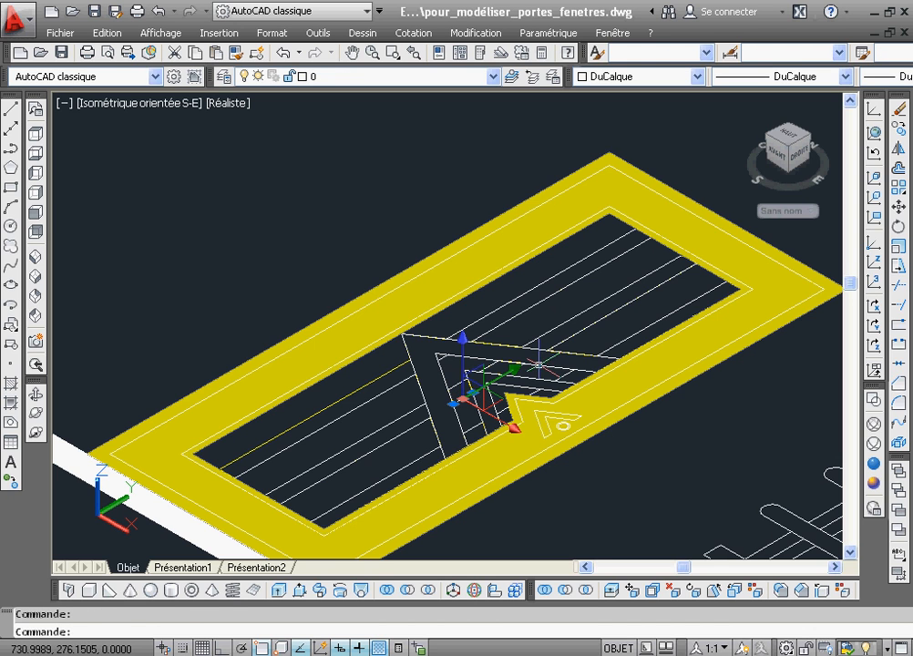
pyautogui.click(904, 109)
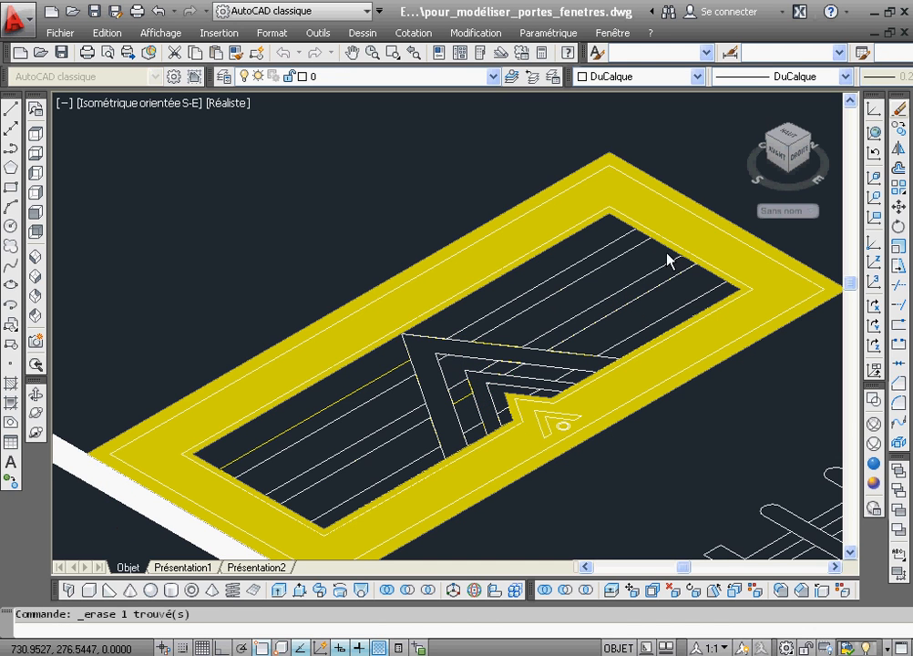
pyautogui.click(475, 437)
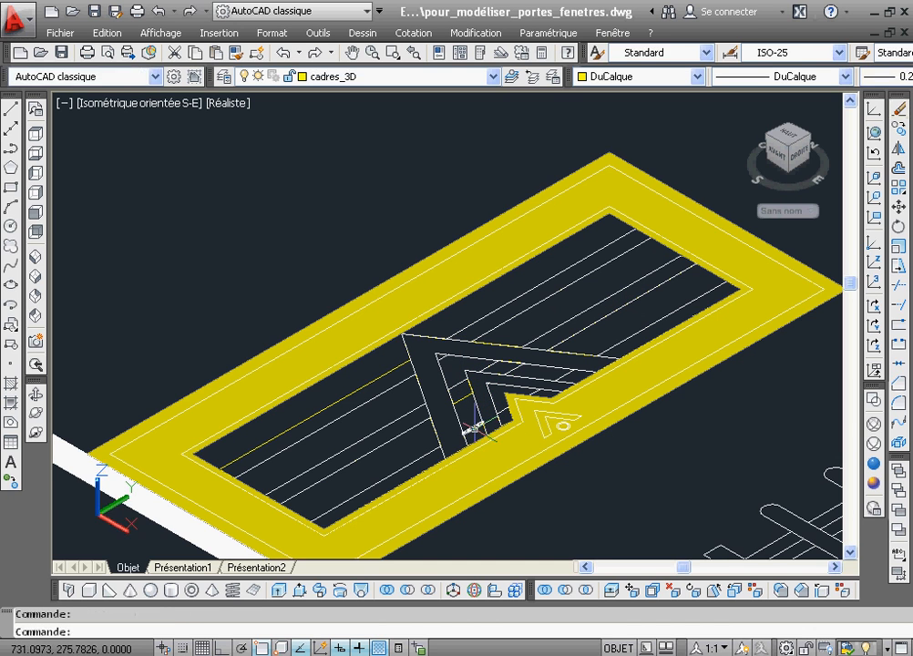
pyautogui.click(709, 310)
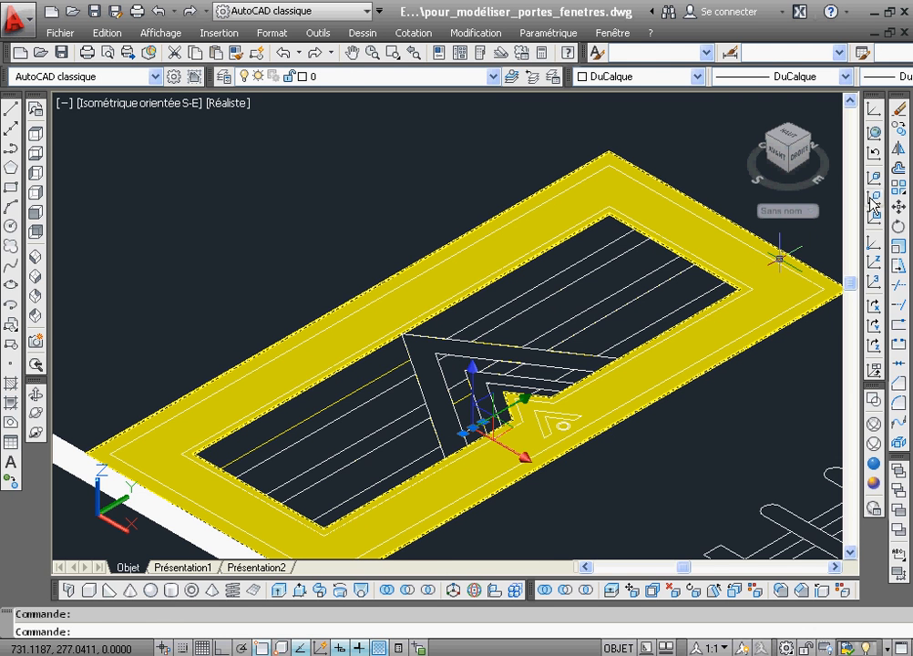
pyautogui.click(903, 109)
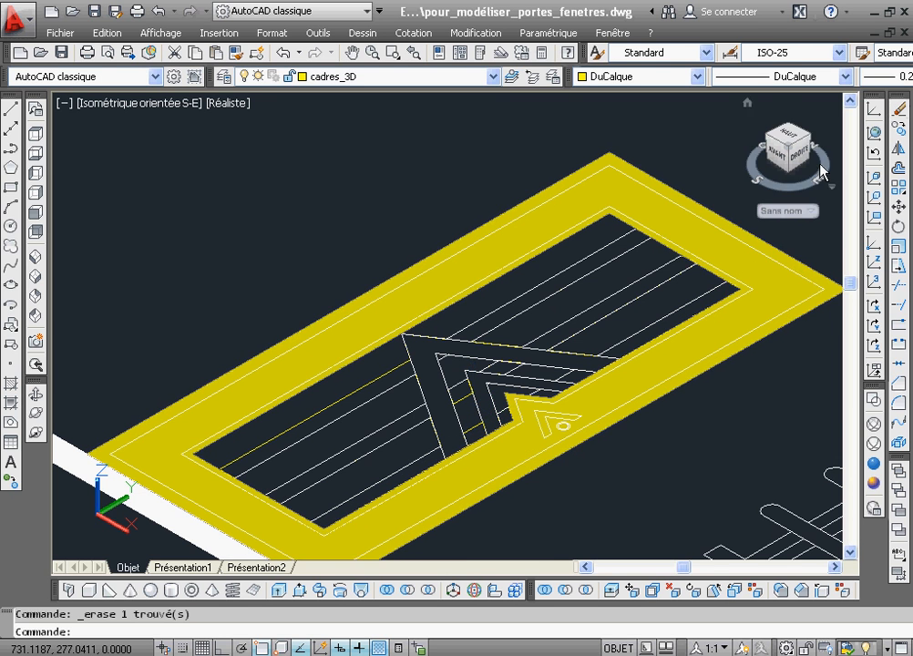
pyautogui.click(514, 366)
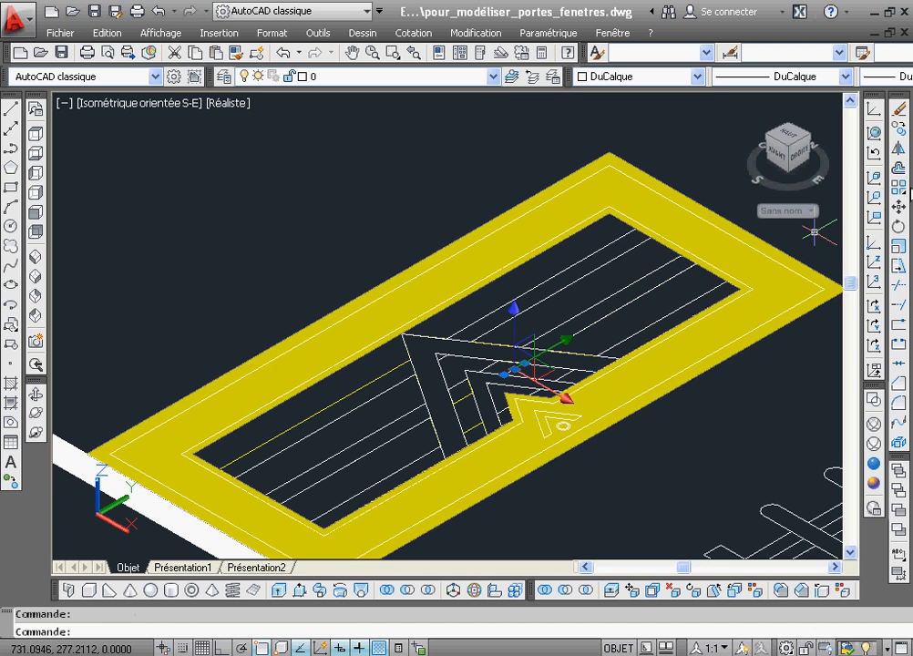
pyautogui.click(901, 112)
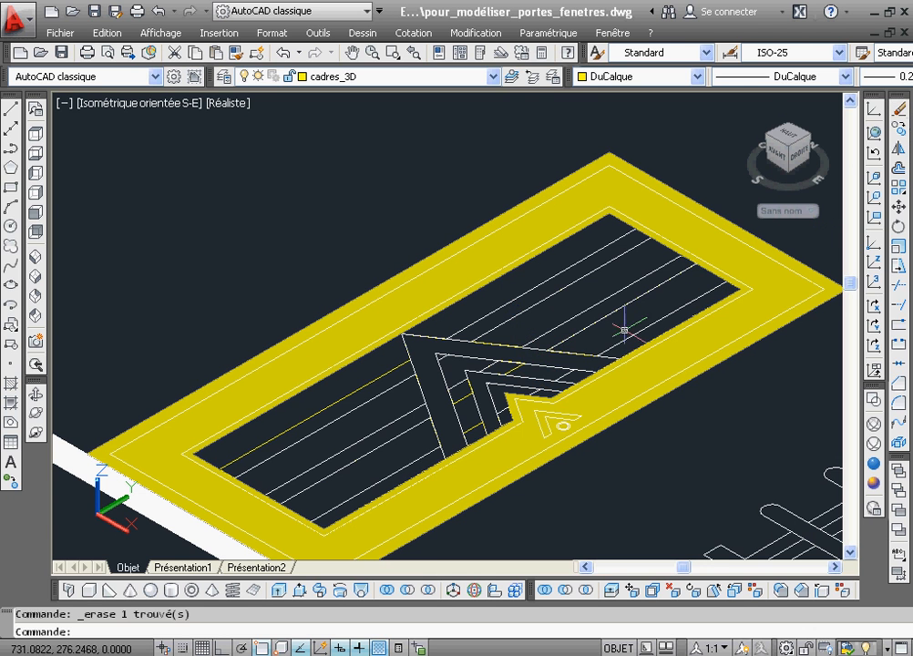
# Try erasing the white slat line between the second chevron's upper arm and the frame's notch, and undo the deletion.
pyautogui.click(538, 392)
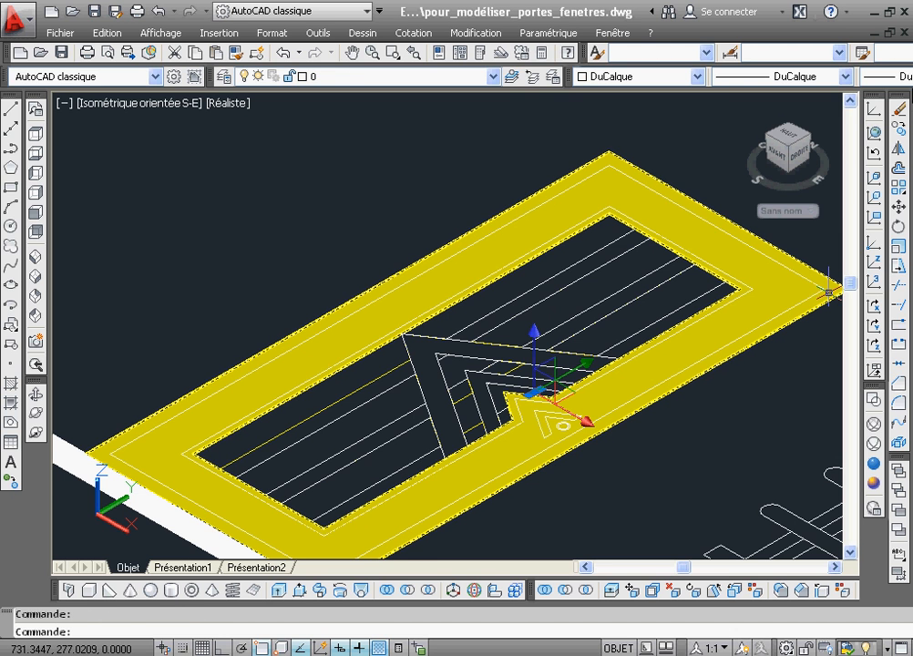
pyautogui.click(903, 109)
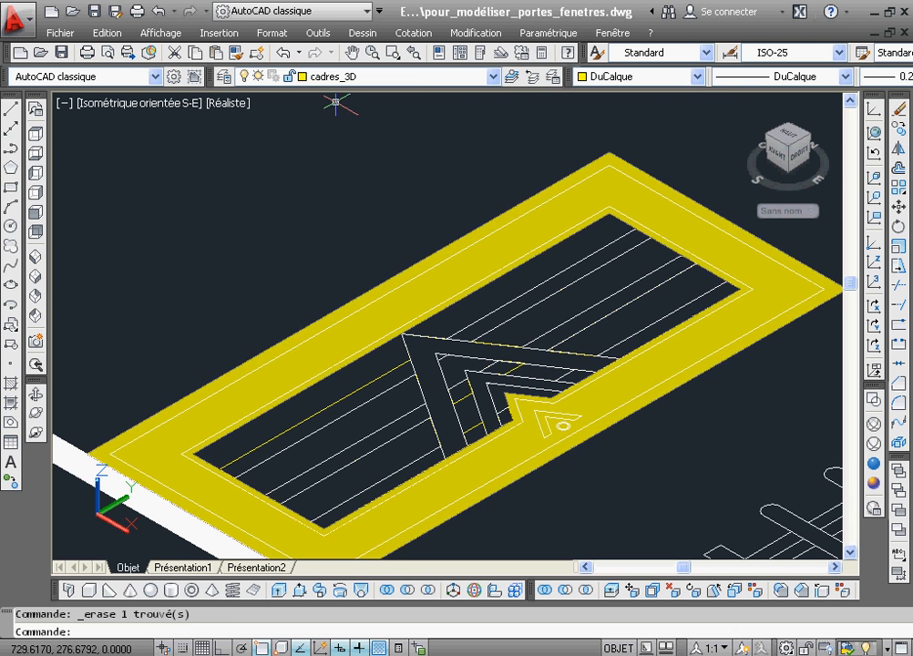
pyautogui.click(290, 57)
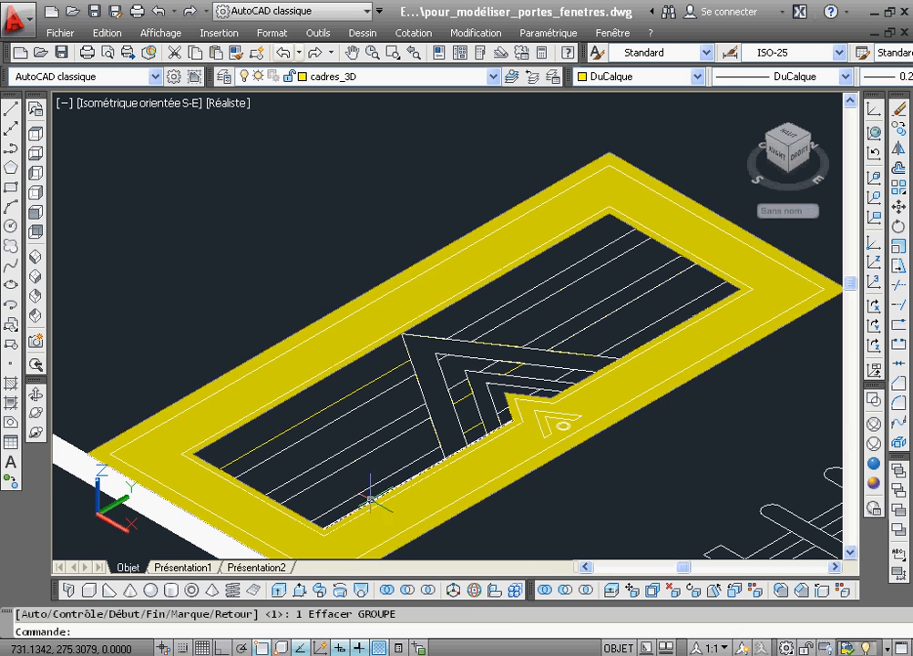
# Extrude the door's slats and chevrons to a height of 0.05.
pyautogui.click(272, 589)
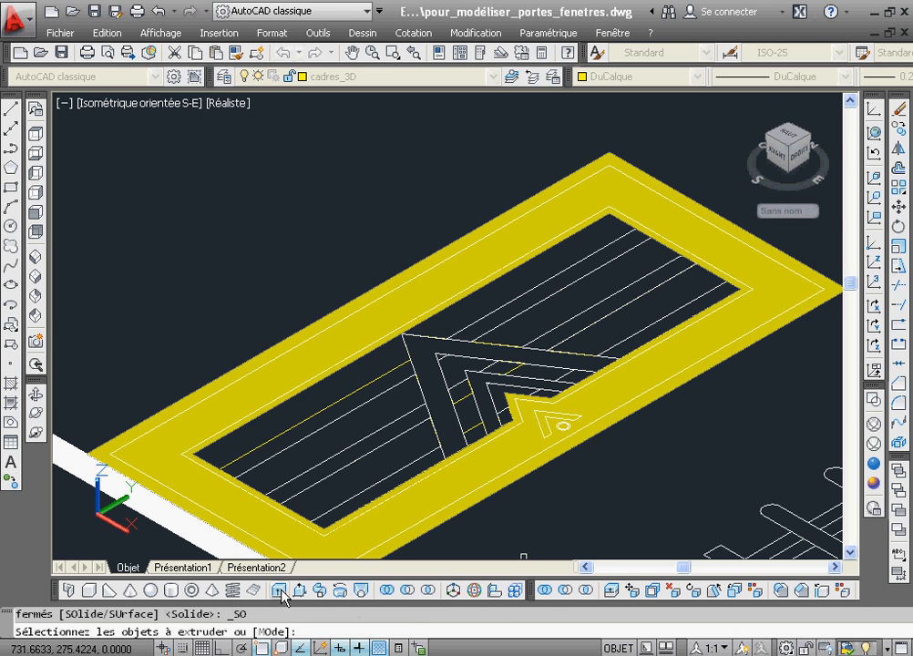
pyautogui.click(352, 395)
pyautogui.click(460, 392)
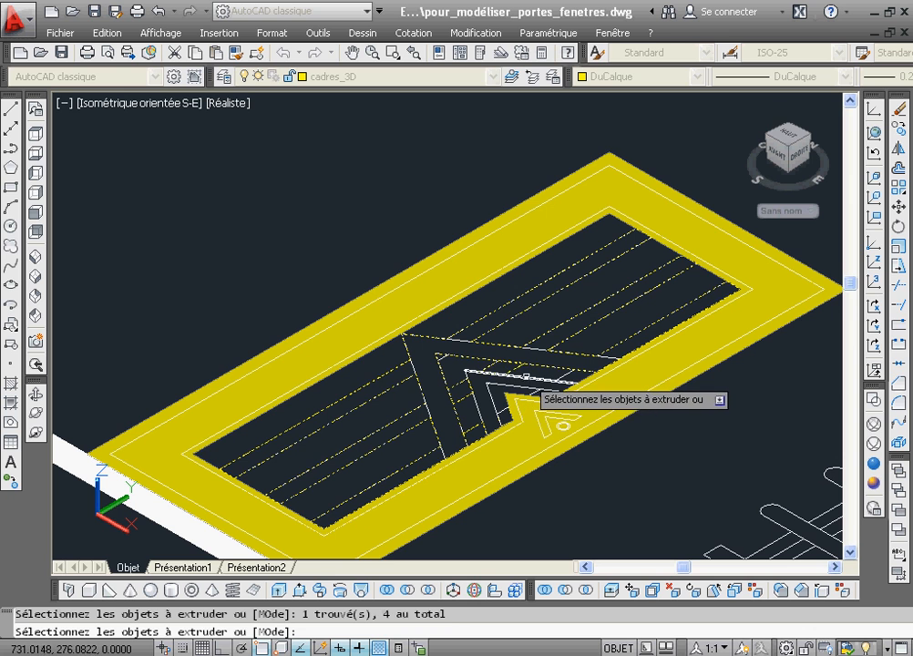
pyautogui.click(473, 389)
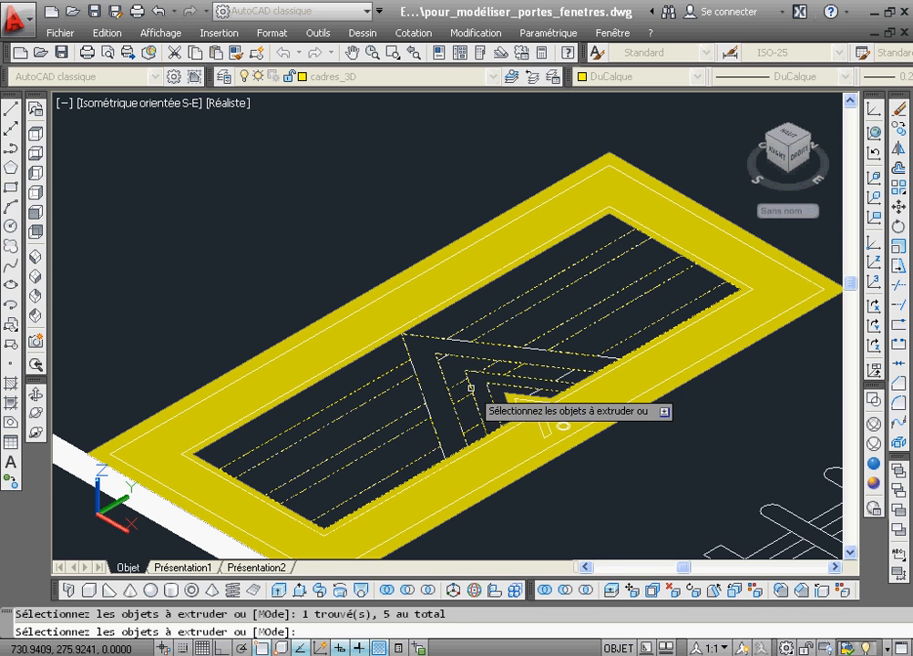
pyautogui.rightClick(479, 383)
pyautogui.click(497, 398)
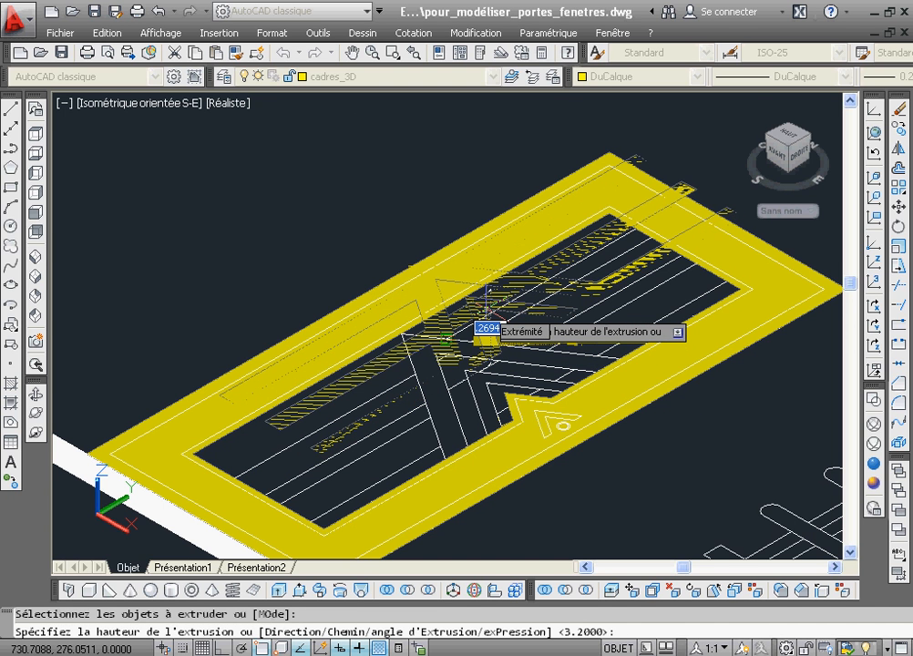
pyautogui.write('à;à')
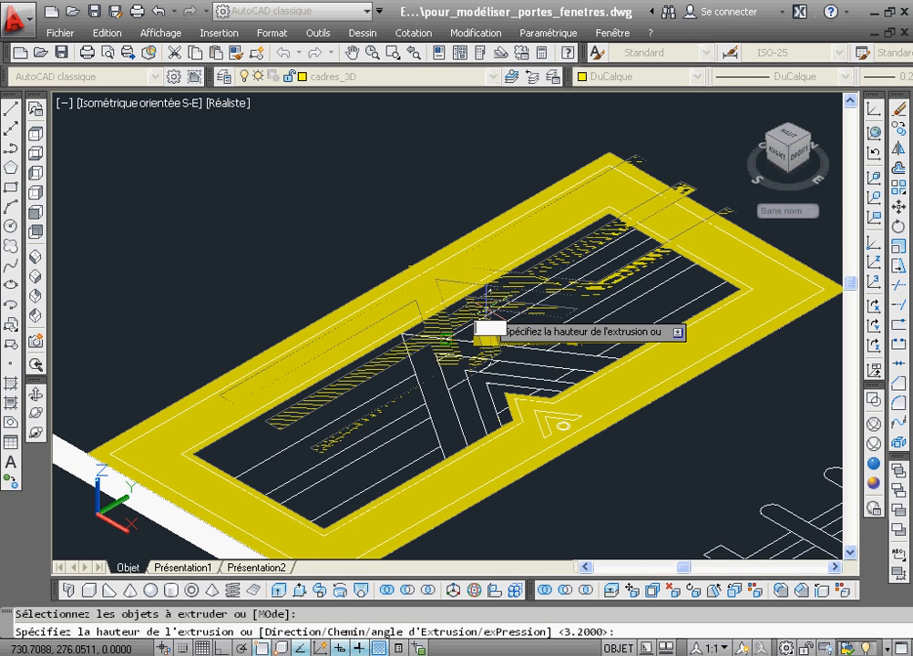
pyautogui.press('capslock')
pyautogui.write('0')
pyautogui.write('.05')
pyautogui.press('Return')
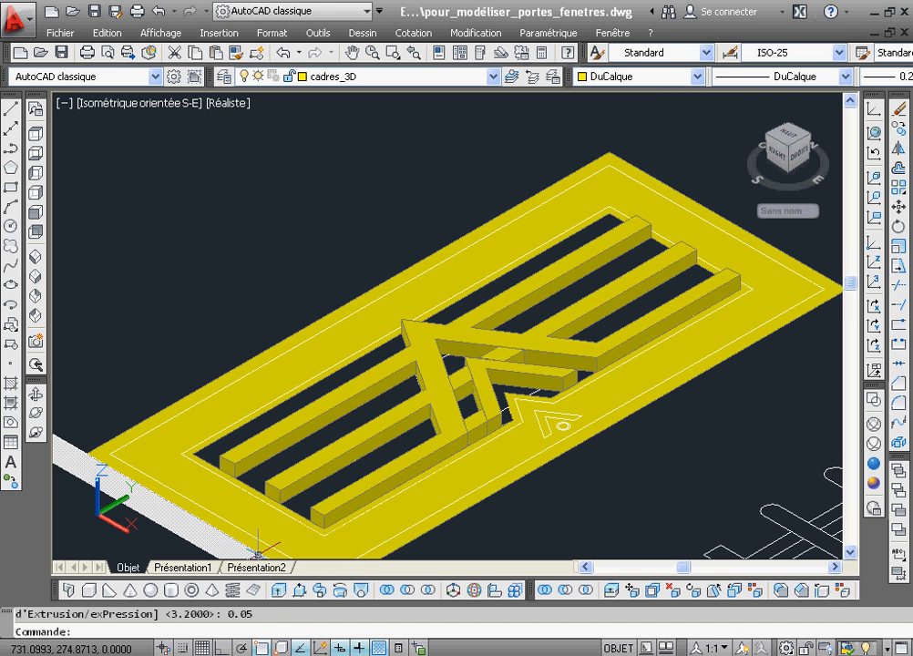
# Extrude the main door's yellow outer frame to a height of 0.05.
pyautogui.click(282, 594)
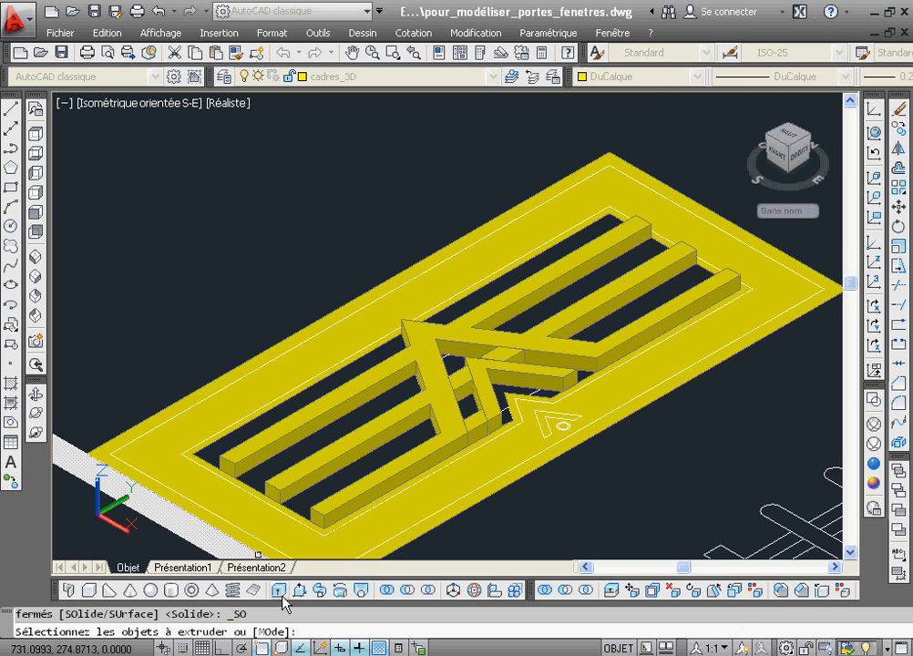
pyautogui.click(470, 508)
pyautogui.rightClick(472, 508)
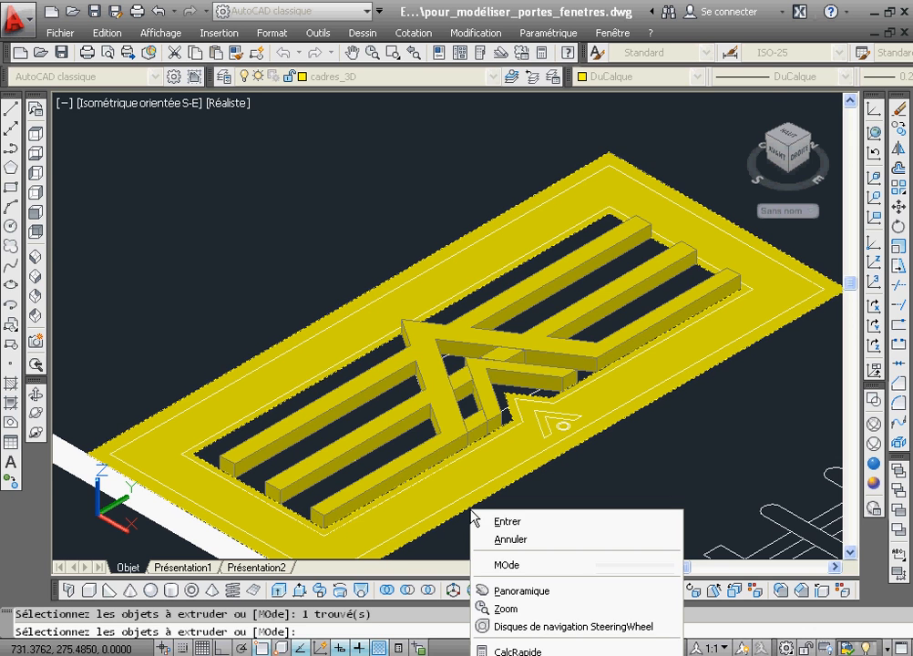
pyautogui.click(492, 519)
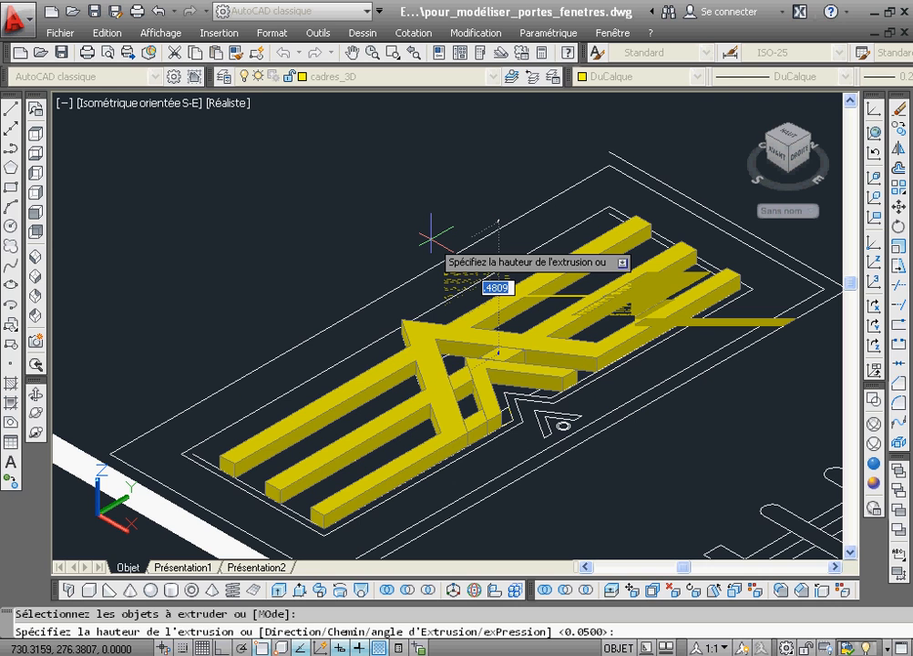
pyautogui.write('0')
pyautogui.press('Return')
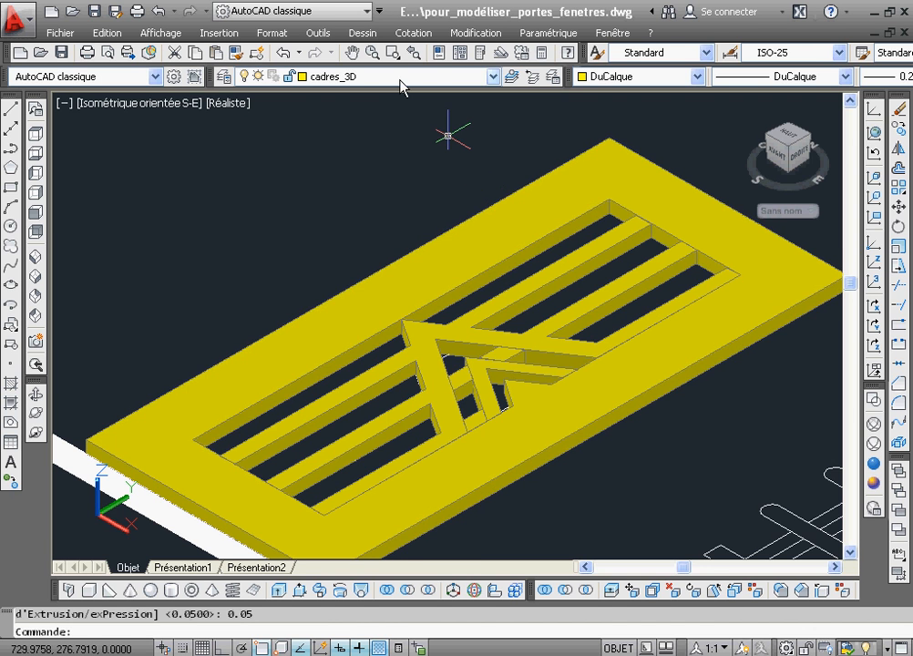
pyautogui.click(392, 53)
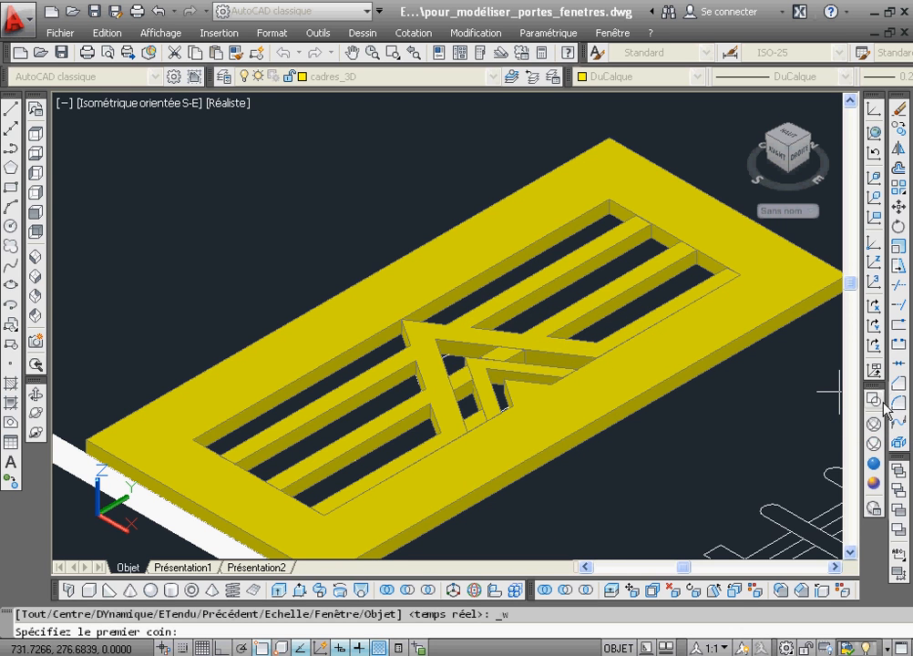
pyautogui.click(701, 399)
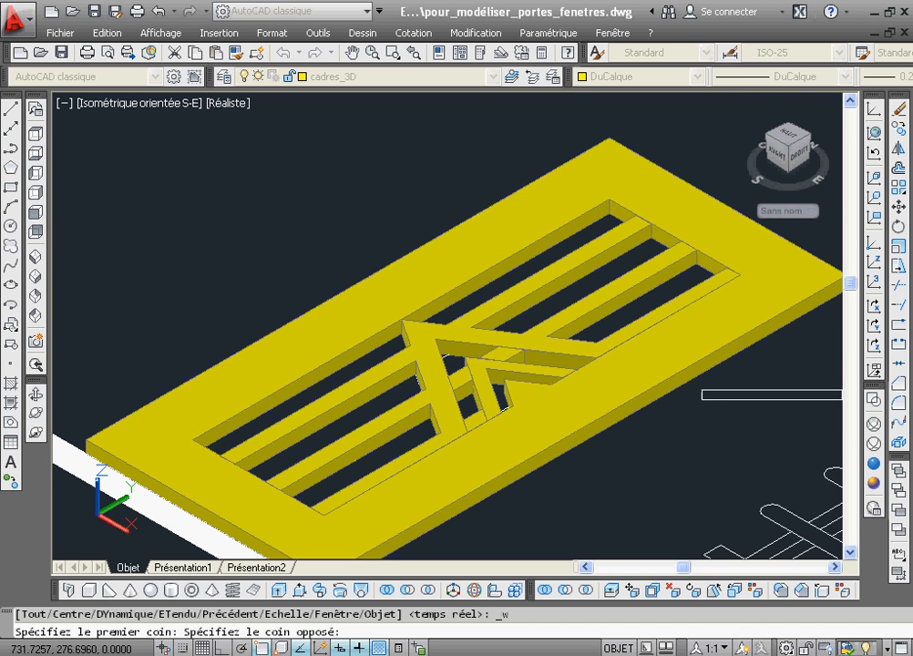
pyautogui.press('Escape')
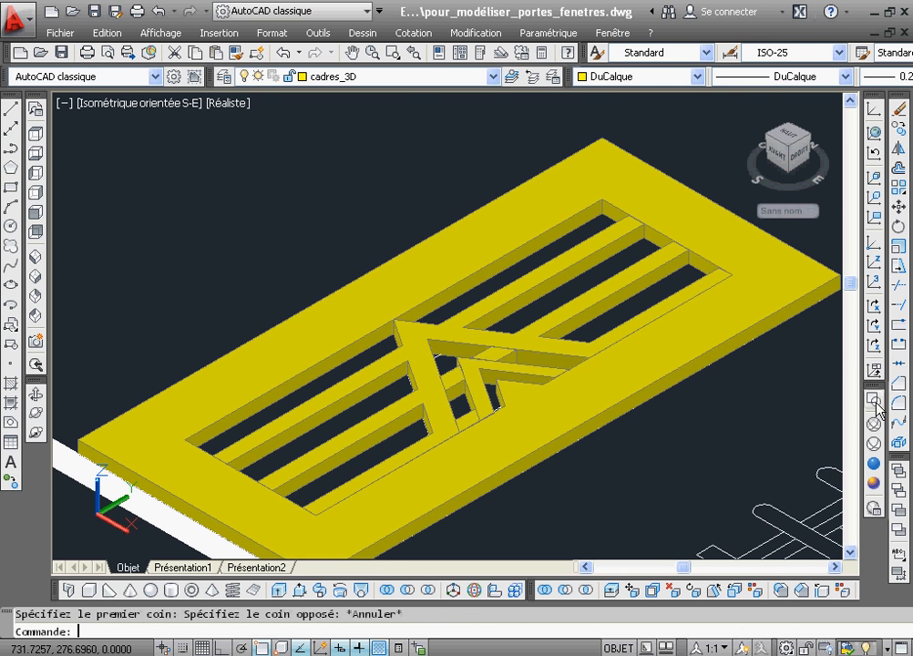
# Examine the door's chevrons and the small white chevron with circles up close in wireframe, then compare with the shaded model.
pyautogui.click(874, 401)
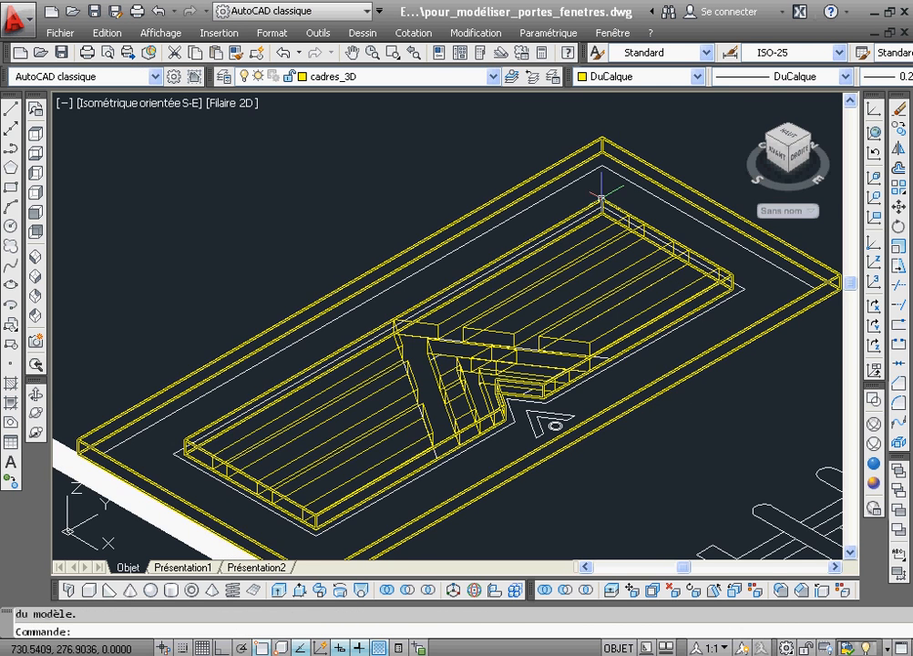
pyautogui.click(413, 54)
pyautogui.click(492, 340)
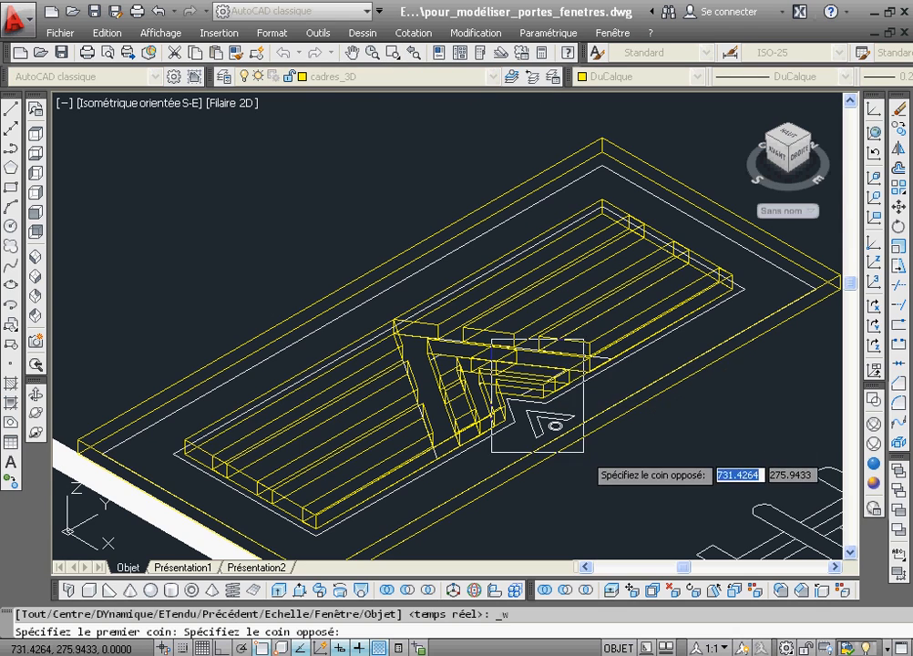
pyautogui.click(581, 448)
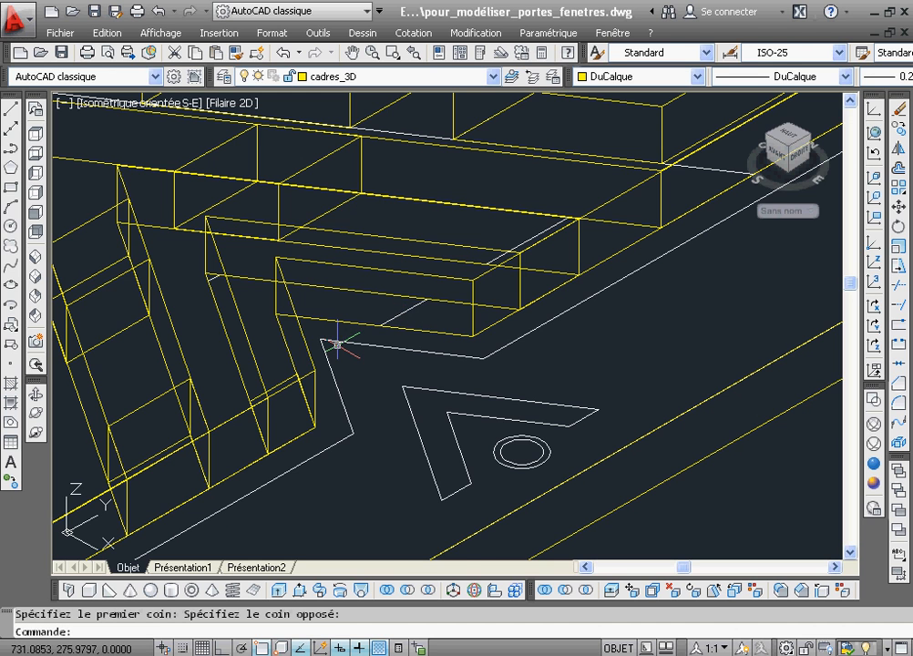
pyautogui.click(417, 55)
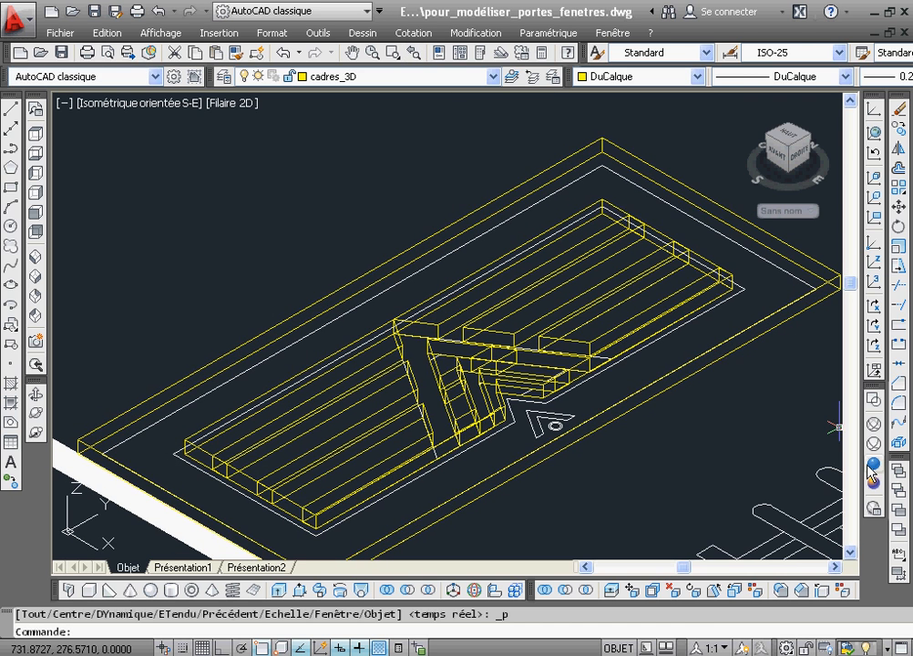
pyautogui.click(875, 466)
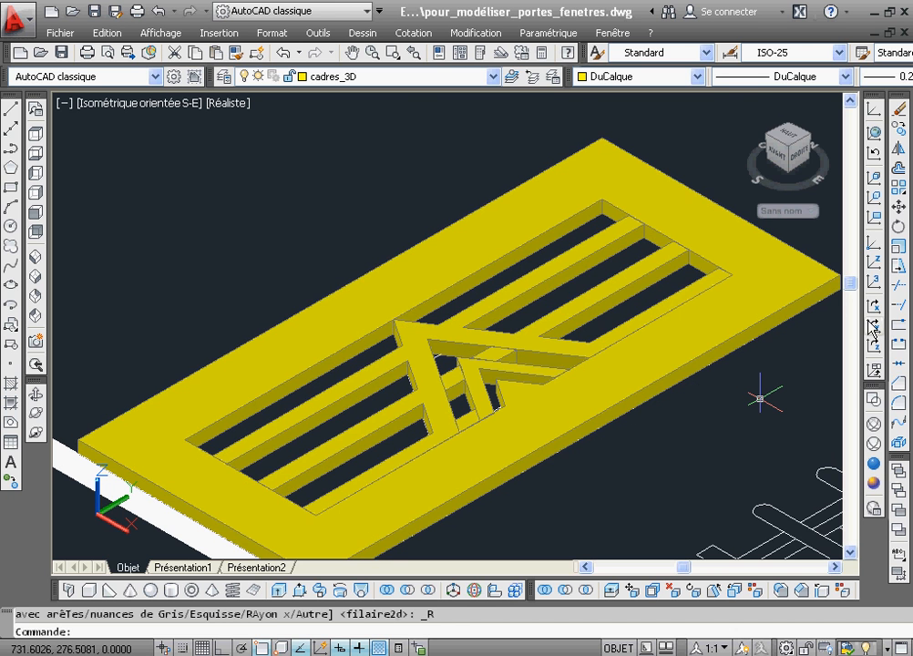
# In wireframe, trace a closed polyline around the missing slat piece between the outer and second chevrons' upper arms, against the frame.
pyautogui.click(873, 400)
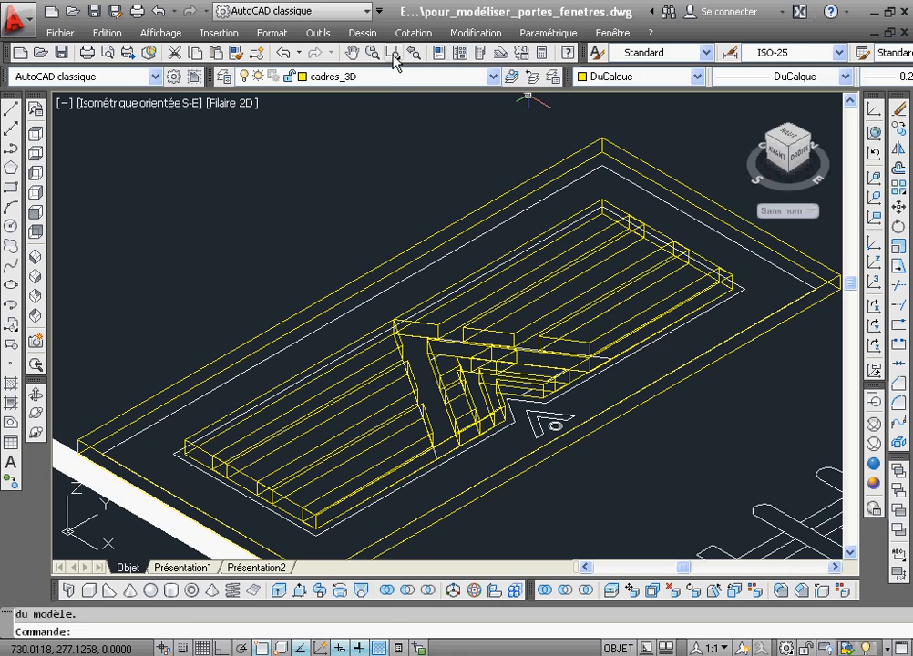
pyautogui.click(394, 51)
pyautogui.click(494, 319)
pyautogui.click(552, 370)
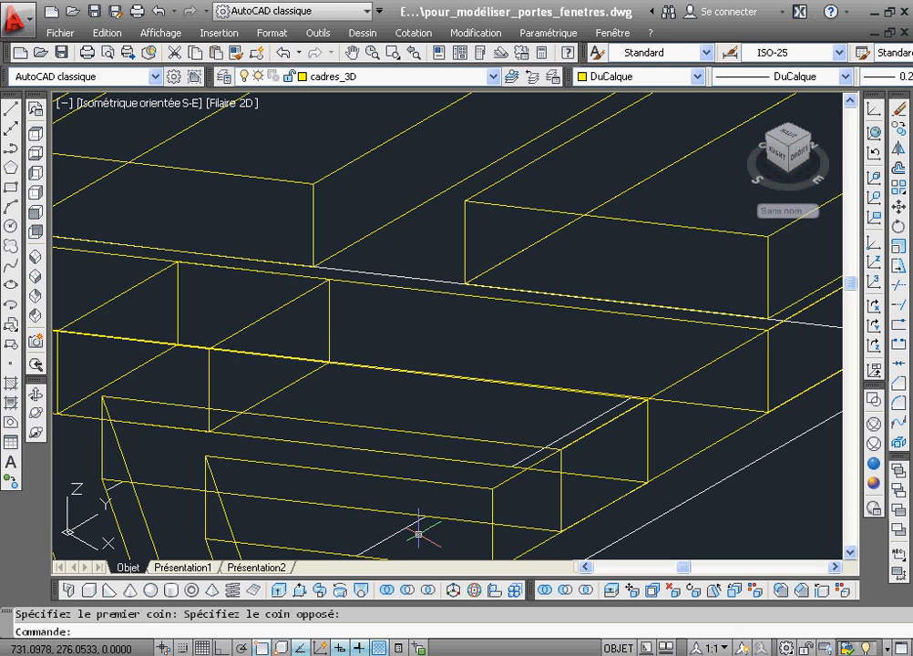
pyautogui.click(353, 52)
pyautogui.moveTo(482, 304); pyautogui.dragTo(583, 148)
pyautogui.moveTo(522, 318); pyautogui.dragTo(511, 280)
pyautogui.rightClick(510, 287)
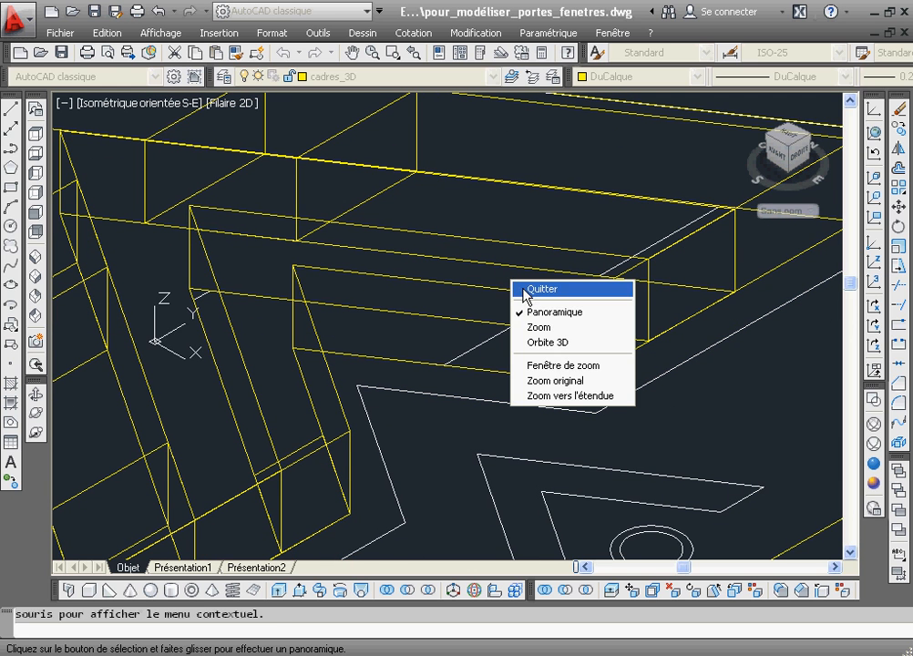
pyautogui.click(533, 290)
pyautogui.click(12, 148)
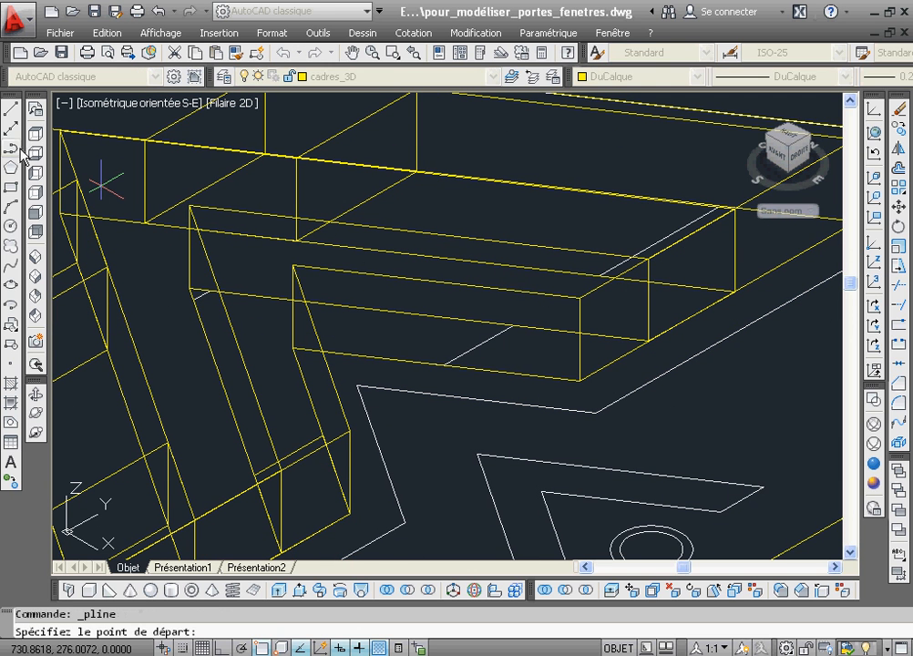
pyautogui.click(720, 209)
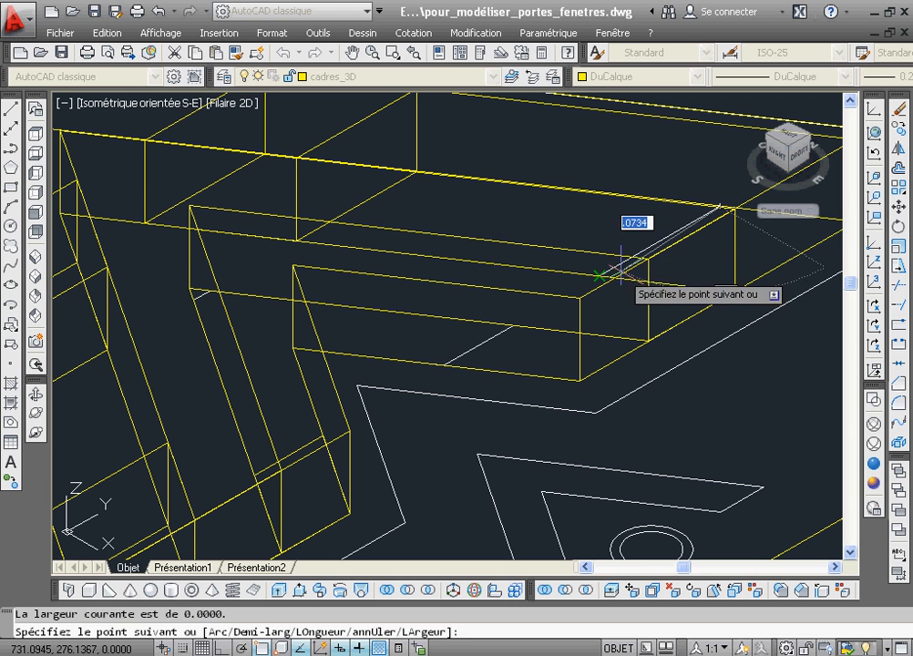
pyautogui.click(599, 275)
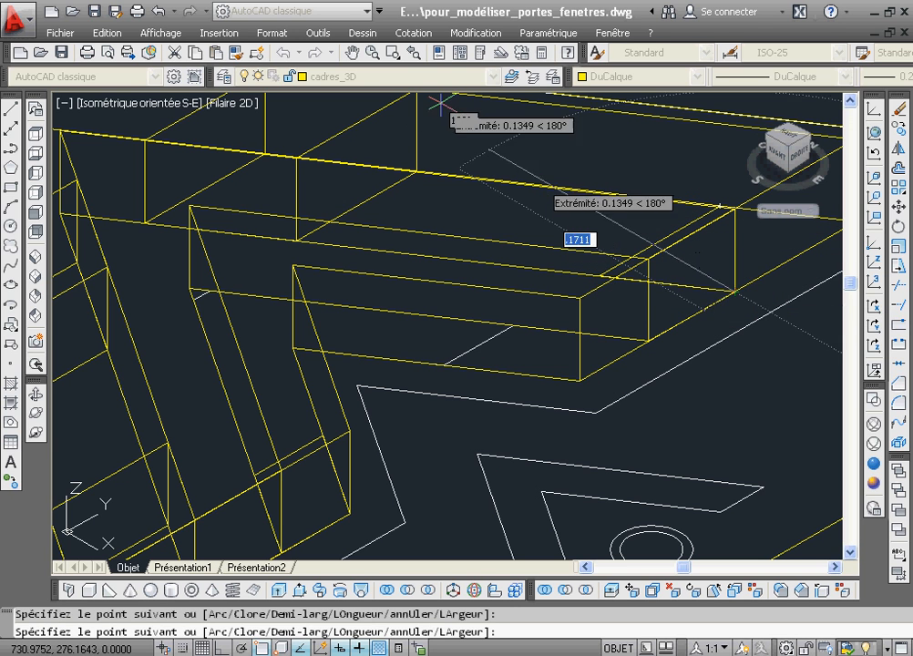
pyautogui.click(353, 52)
pyautogui.moveTo(536, 190); pyautogui.dragTo(429, 288)
pyautogui.rightClick(429, 290)
pyautogui.click(443, 299)
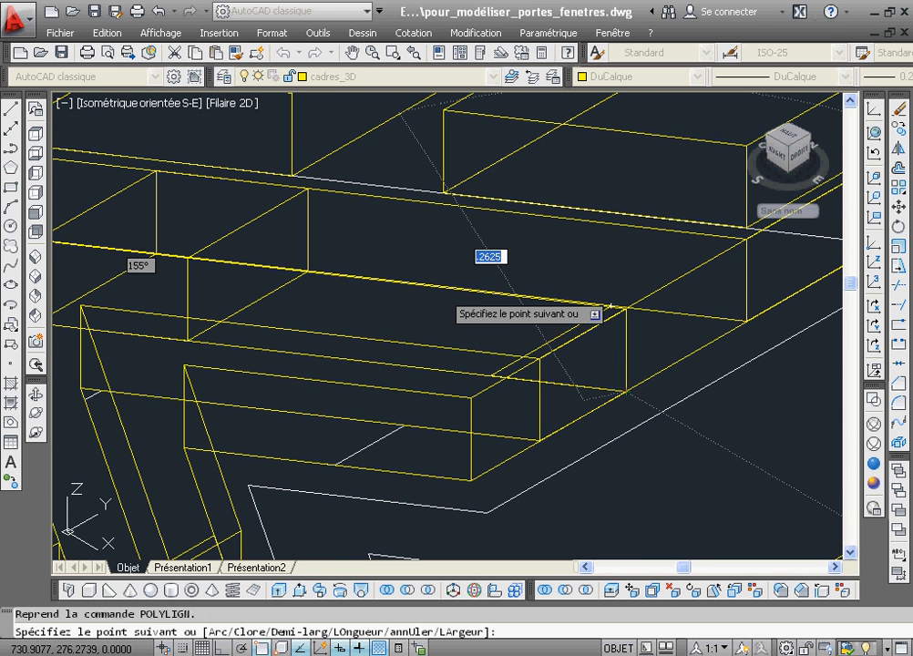
pyautogui.click(744, 320)
pyautogui.rightClick(609, 238)
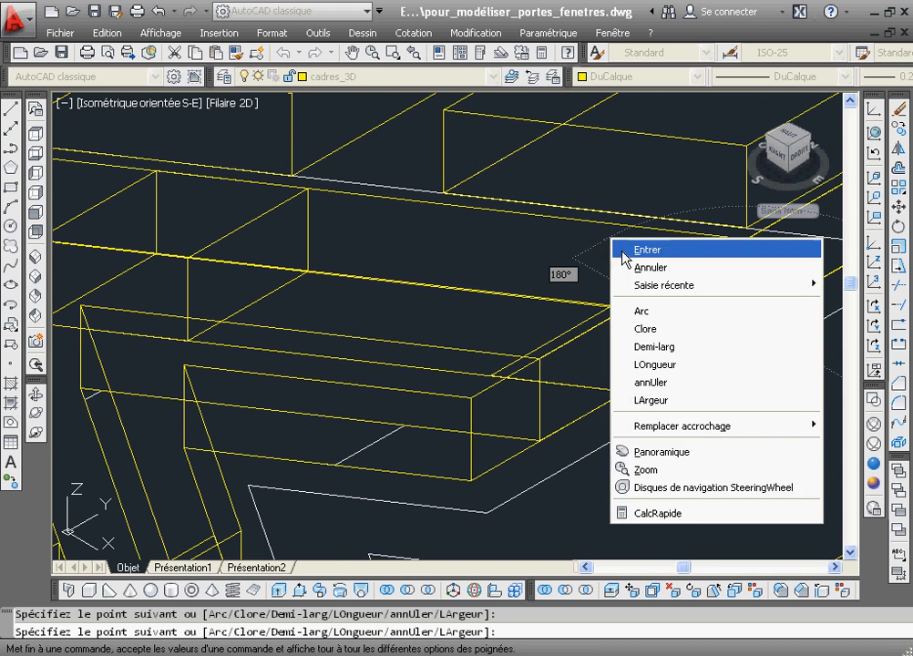
pyautogui.click(646, 327)
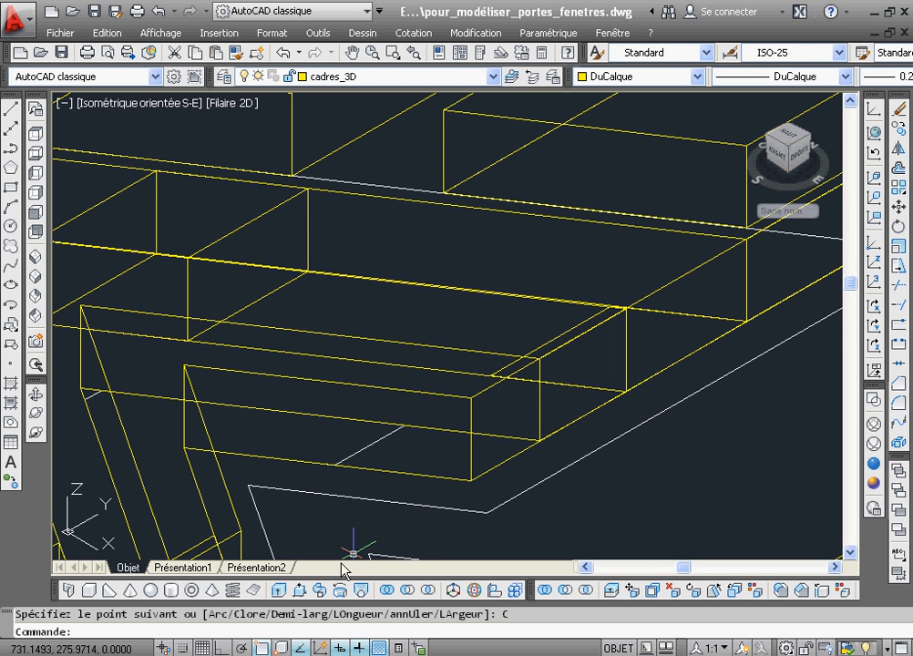
# Extrude the newly traced slat piece between the chevrons to a height of 0.05 and display the whole door shaded.
pyautogui.click(280, 591)
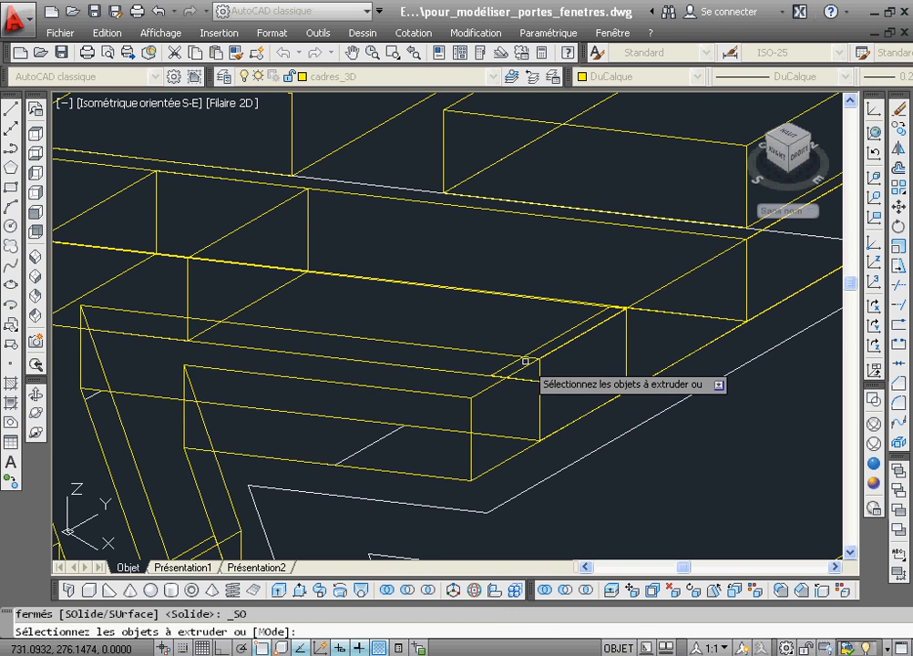
pyautogui.click(557, 339)
pyautogui.rightClick(557, 339)
pyautogui.click(591, 350)
pyautogui.write('0.05')
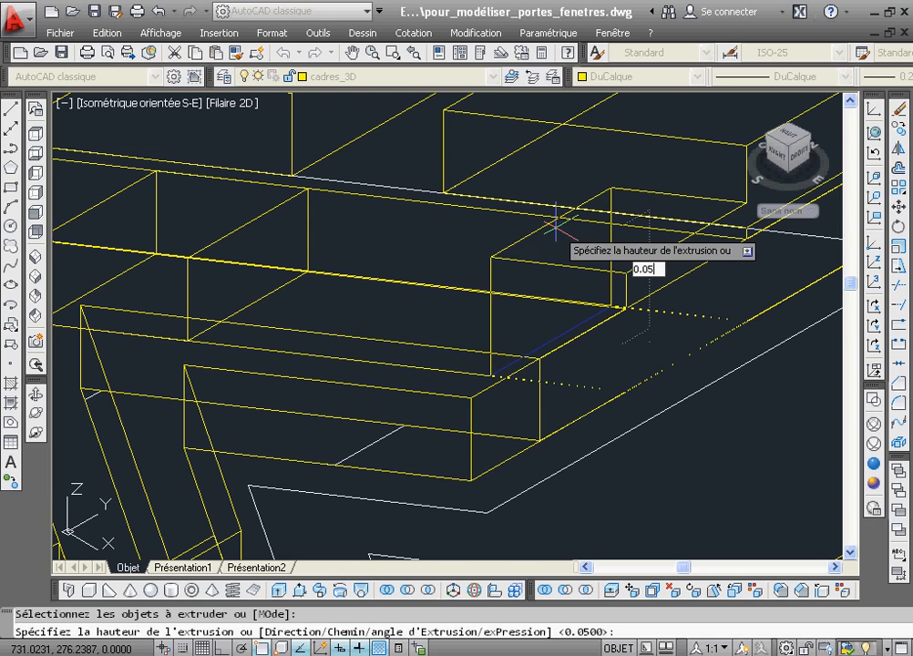
pyautogui.press('Return')
pyautogui.click(417, 54)
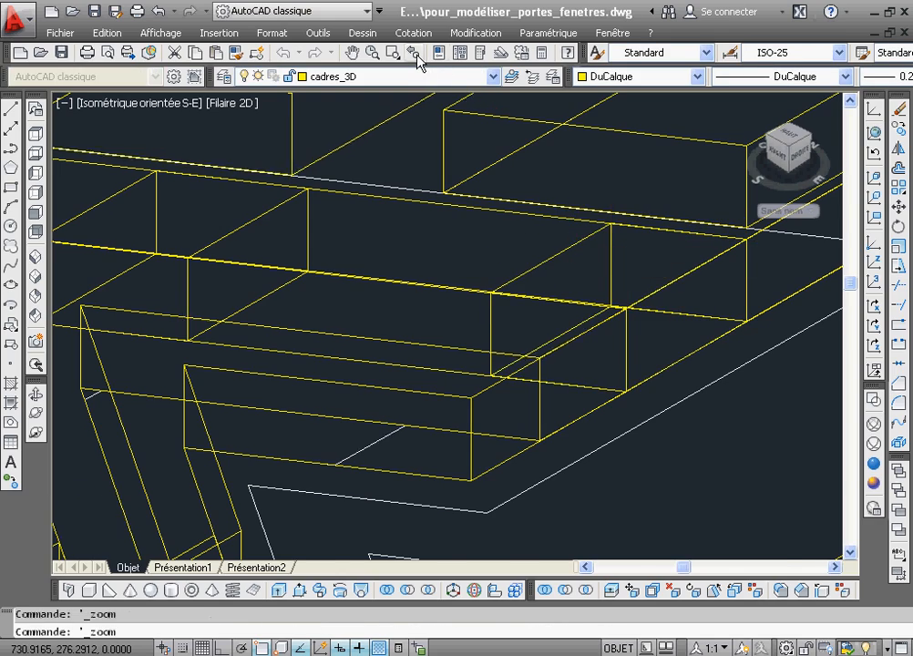
pyautogui.click(416, 54)
pyautogui.click(416, 54)
pyautogui.click(416, 55)
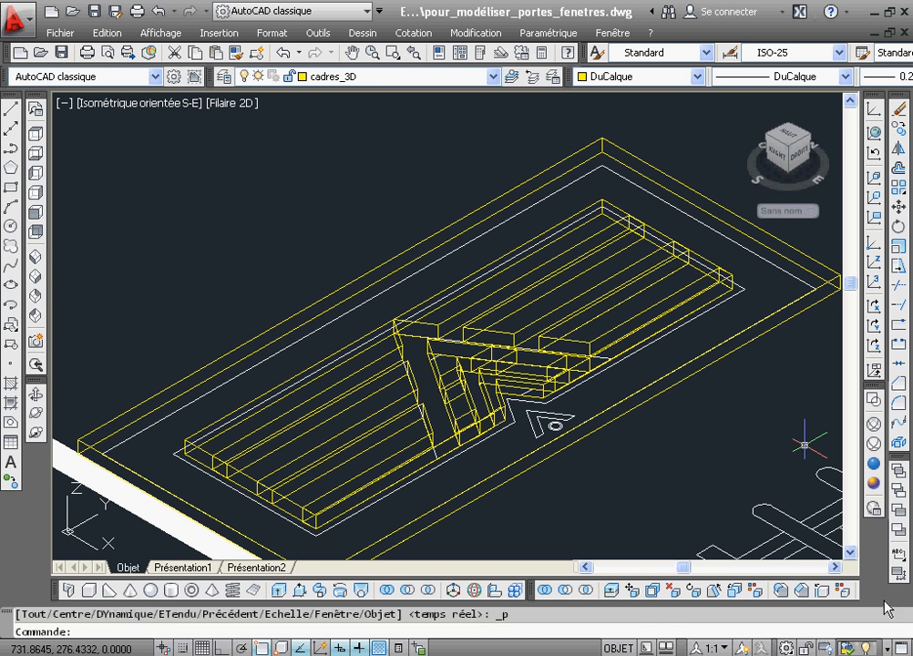
pyautogui.click(875, 463)
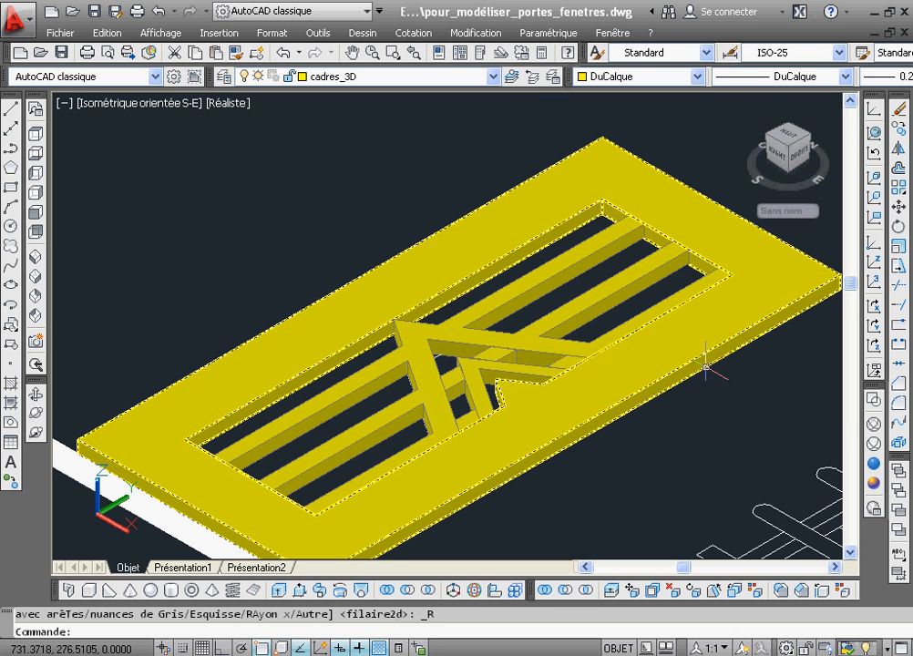
# Move the small white chevron and its two concentric circles from the outer frame's near bottom corner to the top corner directly above.
pyautogui.click(875, 401)
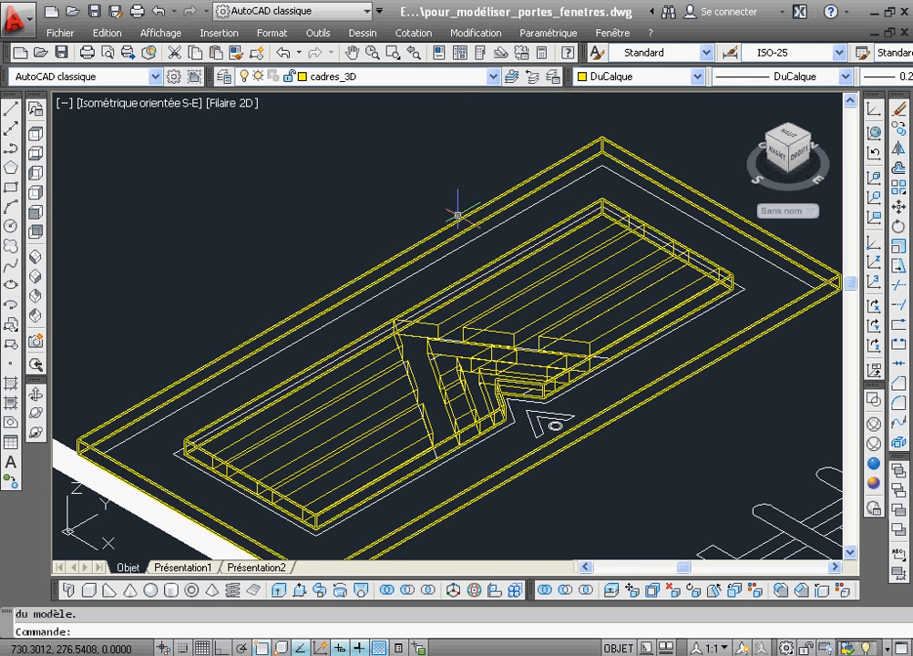
pyautogui.click(352, 51)
pyautogui.moveTo(520, 356); pyautogui.dragTo(511, 270)
pyautogui.rightClick(511, 270)
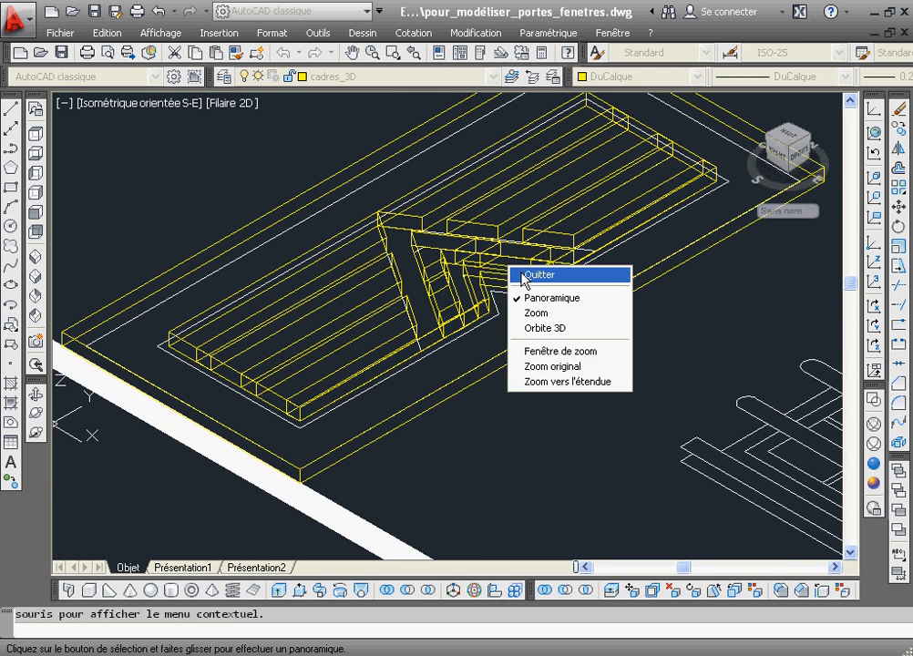
pyautogui.click(524, 275)
pyautogui.click(662, 215)
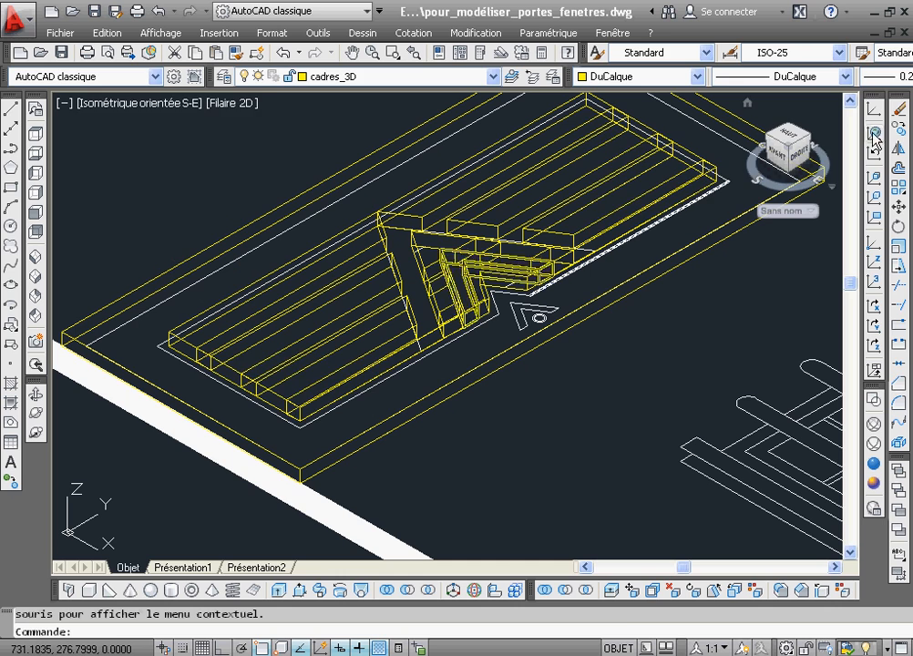
pyautogui.click(898, 207)
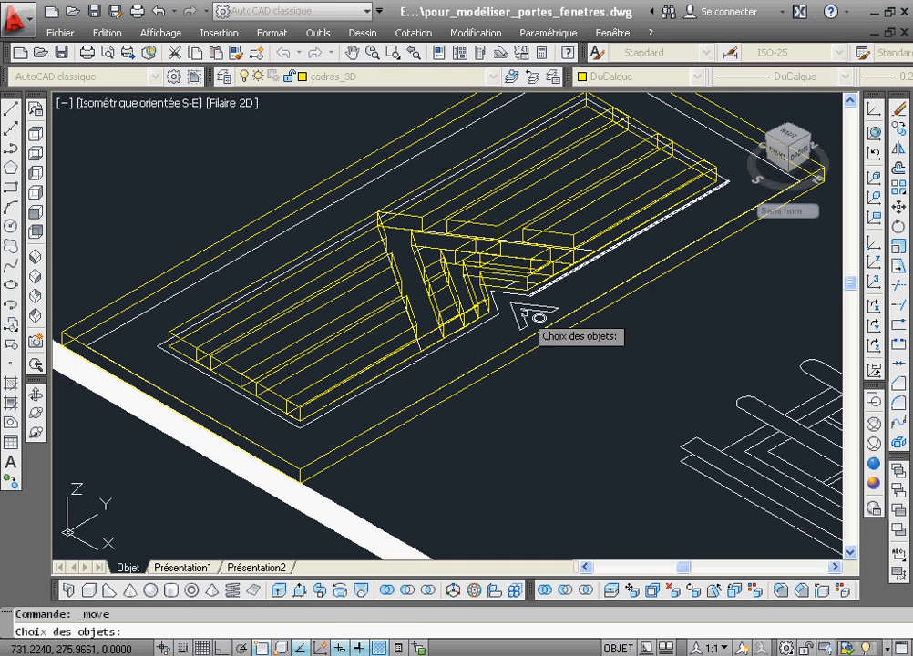
pyautogui.click(394, 54)
pyautogui.click(503, 306)
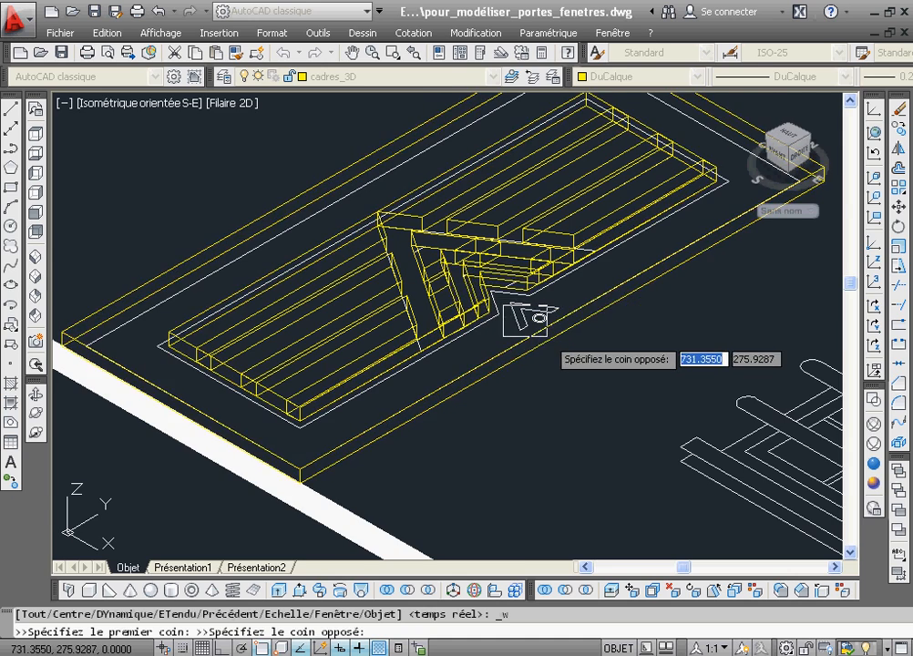
pyautogui.click(539, 319)
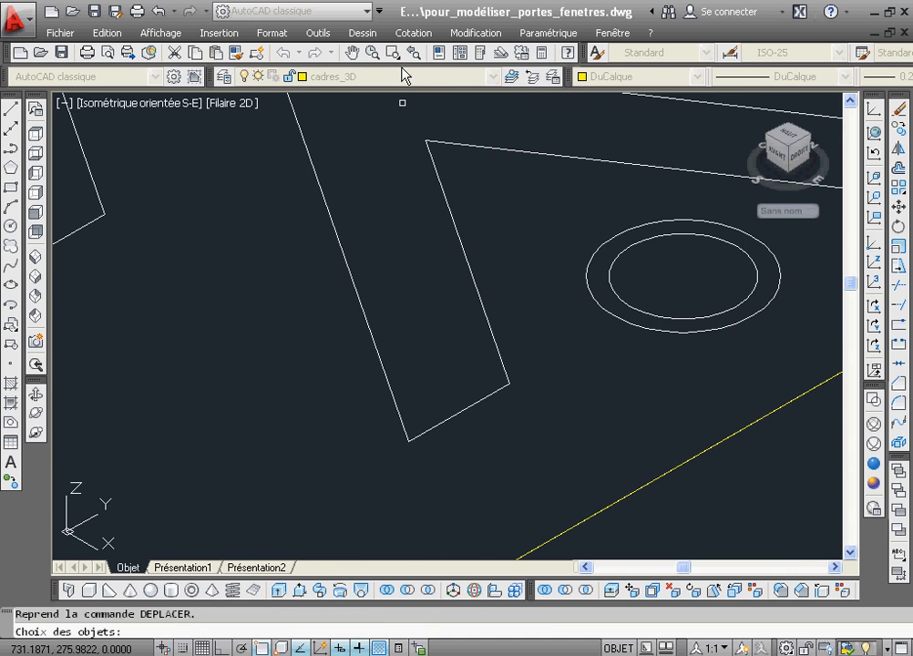
pyautogui.click(360, 55)
pyautogui.moveTo(578, 262)
pyautogui.mouseDown()
pyautogui.moveTo(500, 353)
pyautogui.moveTo(450, 336)
pyautogui.mouseUp()
pyautogui.rightClick(452, 339)
pyautogui.click(463, 343)
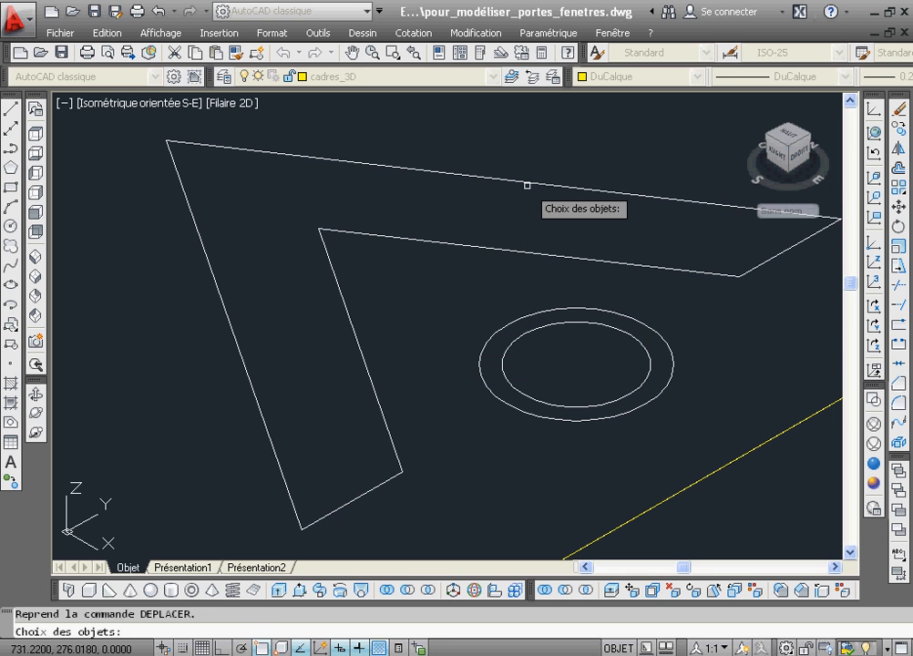
pyautogui.click(504, 158)
pyautogui.click(260, 355)
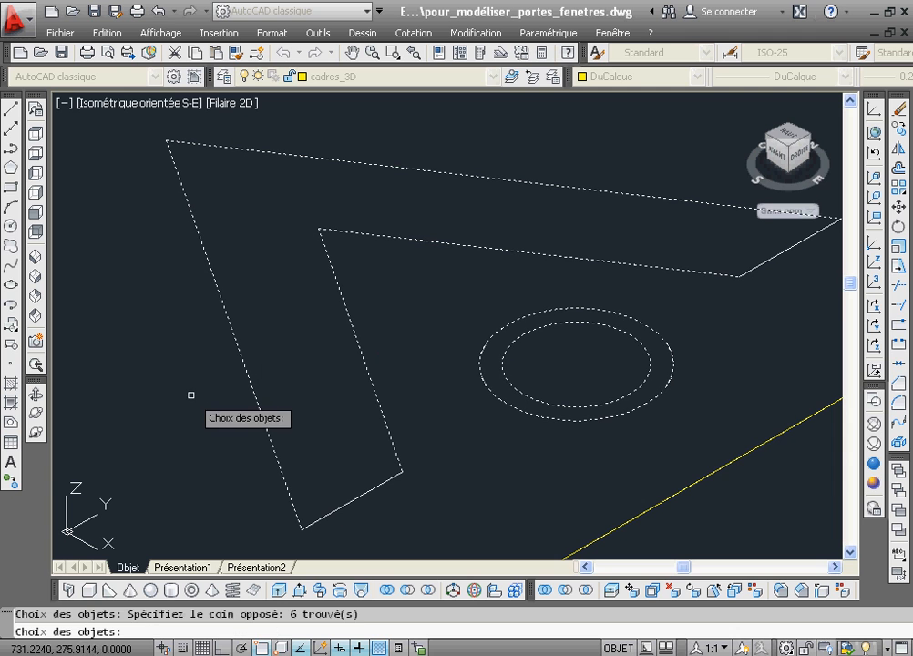
pyautogui.click(760, 264)
pyautogui.click(424, 424)
pyautogui.click(353, 492)
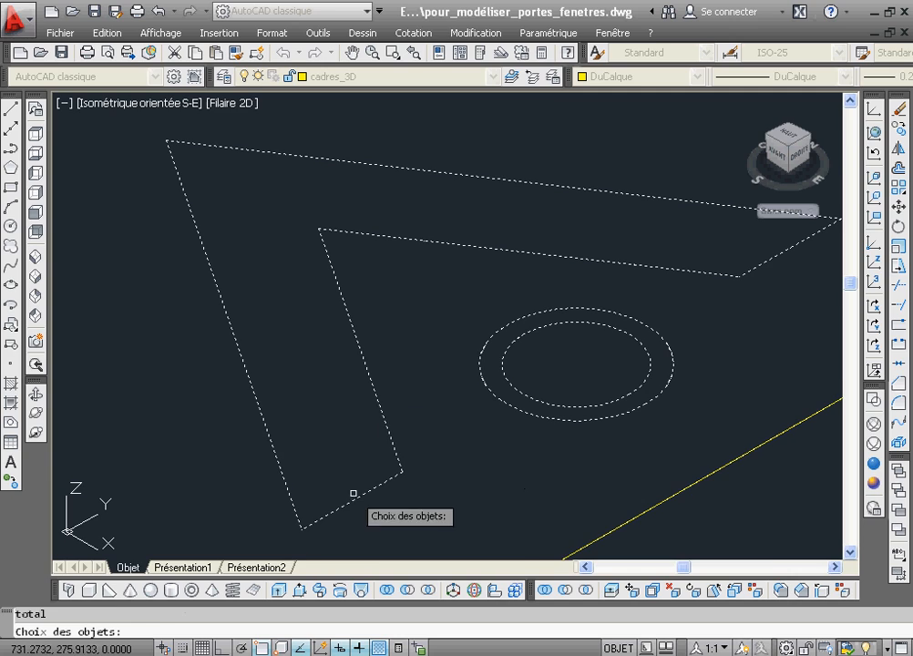
pyautogui.click(413, 53)
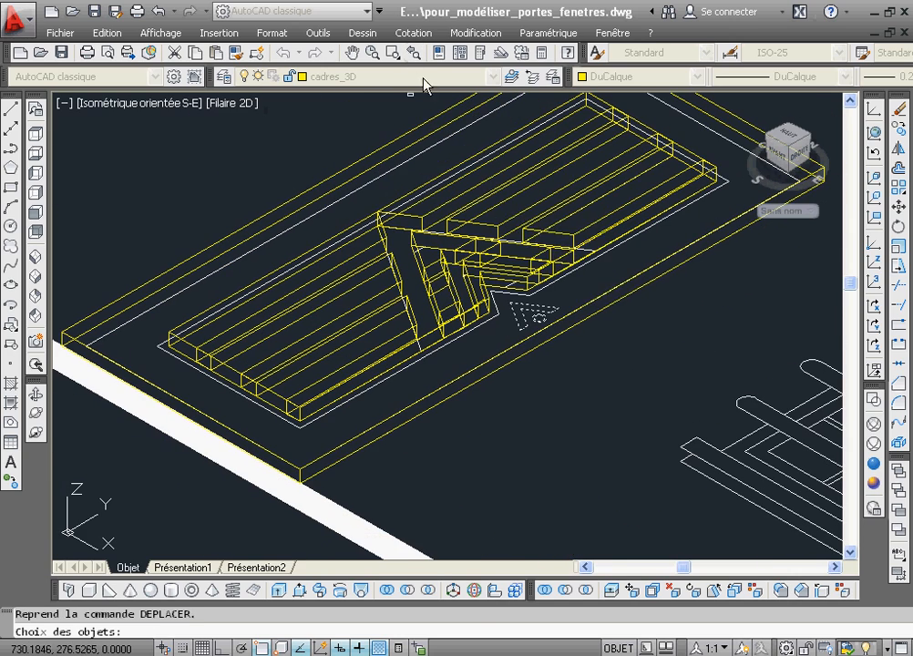
pyautogui.click(419, 206)
pyautogui.press('Return')
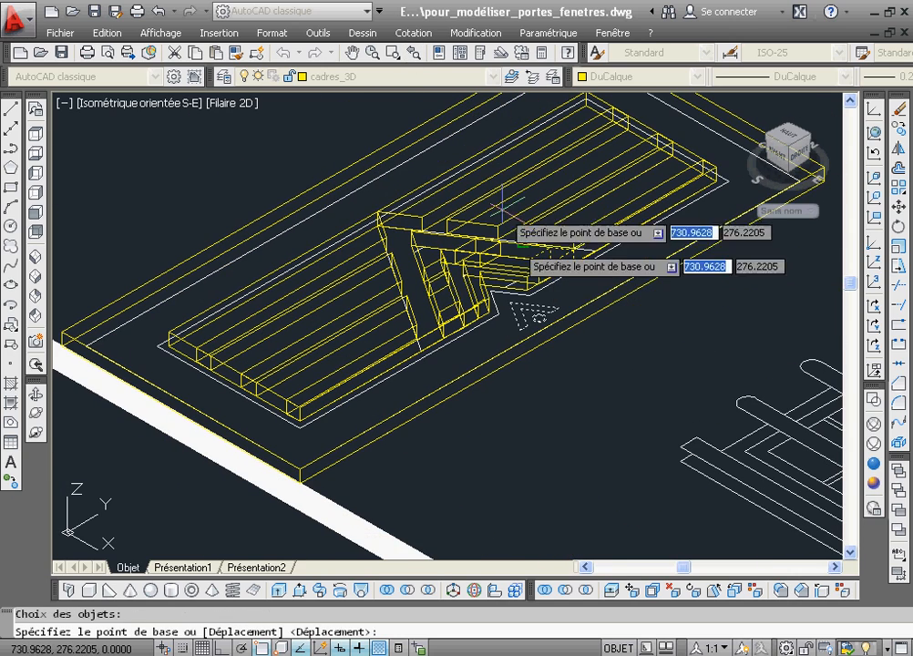
pyautogui.click(394, 52)
pyautogui.click(285, 449)
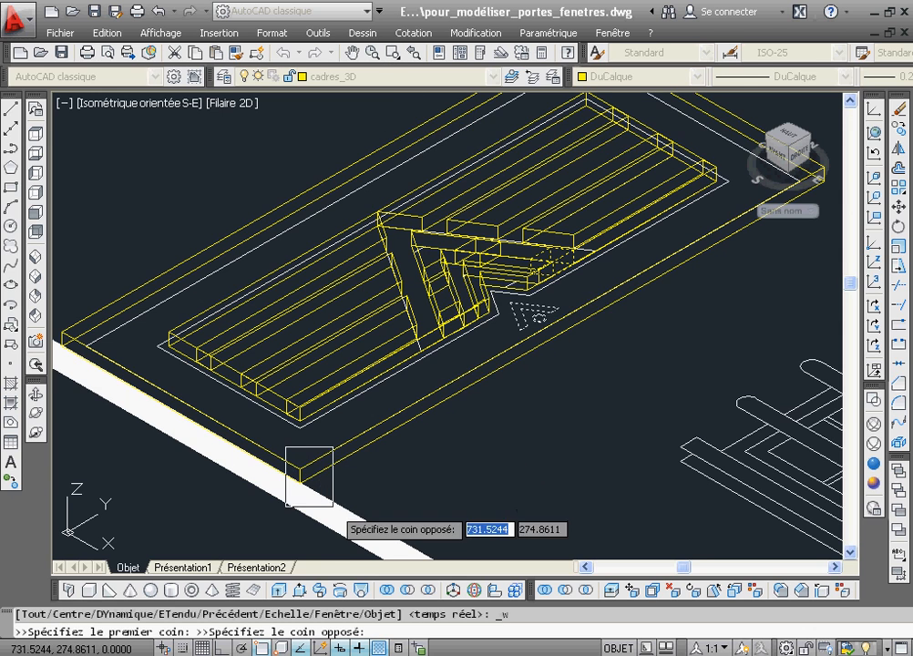
pyautogui.click(336, 506)
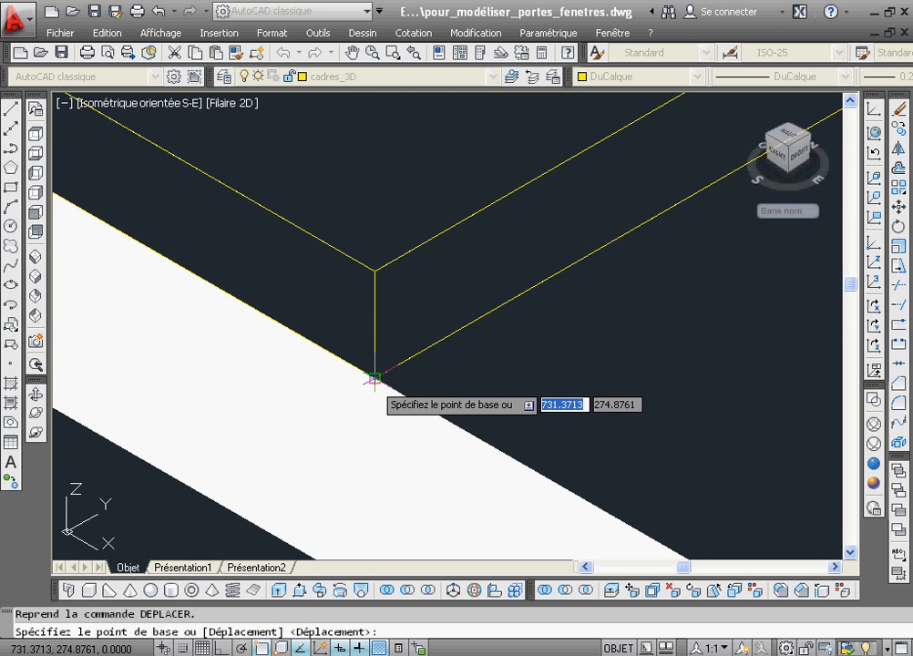
pyautogui.click(374, 375)
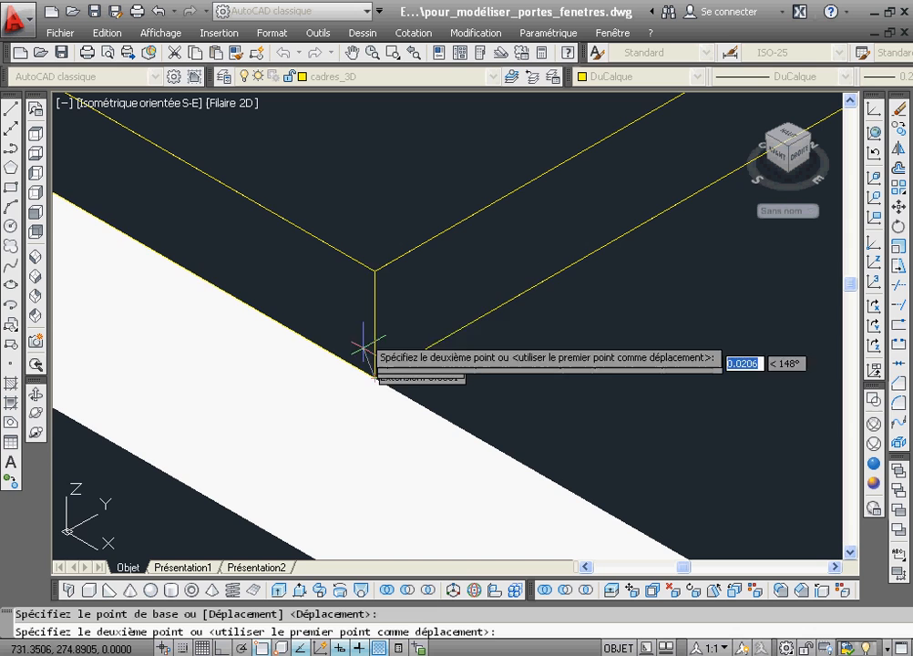
pyautogui.click(374, 271)
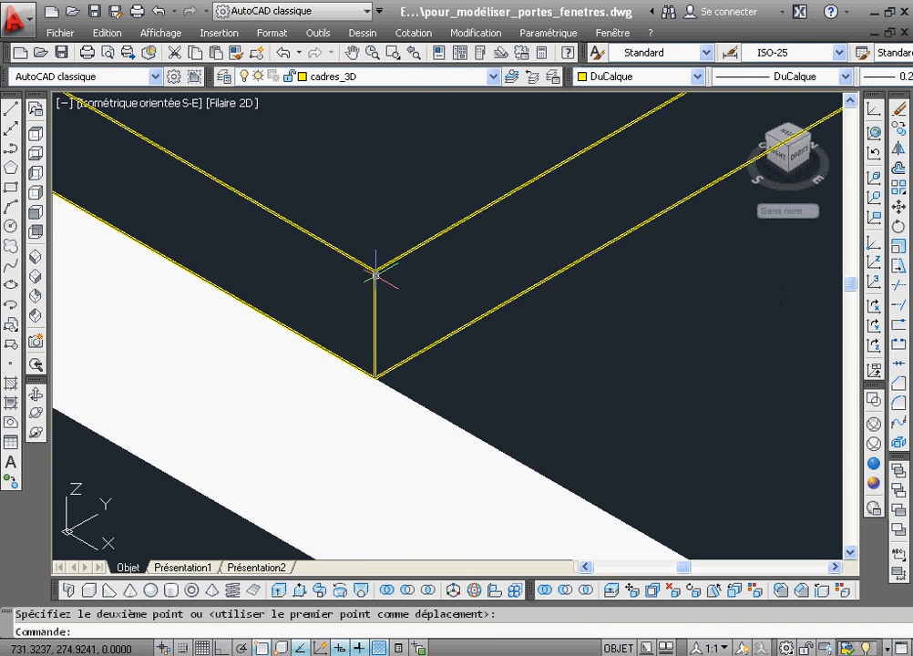
pyautogui.click(414, 53)
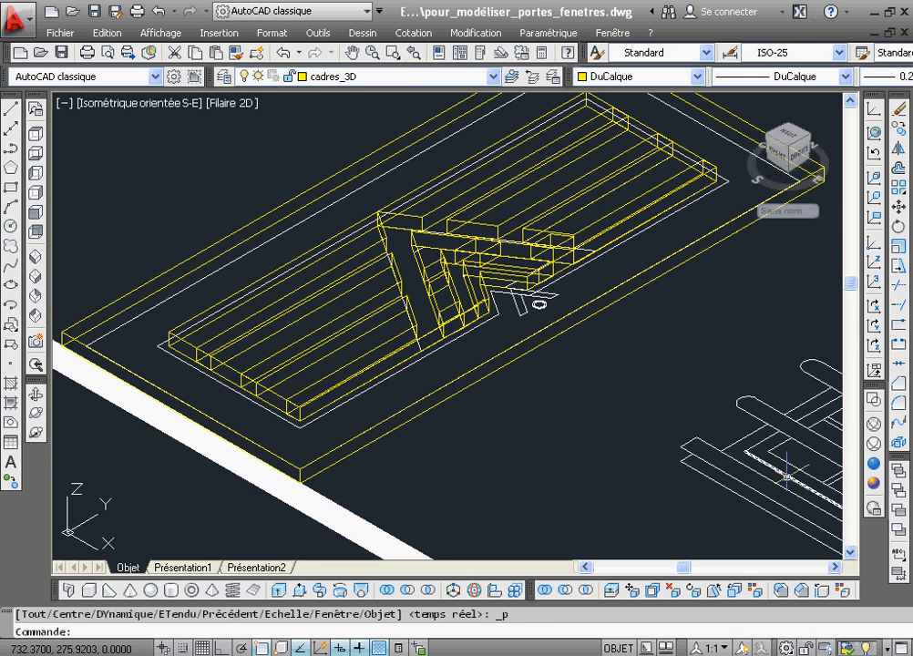
# In the realistic shaded view, trace a closed polyline over the small white chevron on the door frame's top face.
pyautogui.click(877, 471)
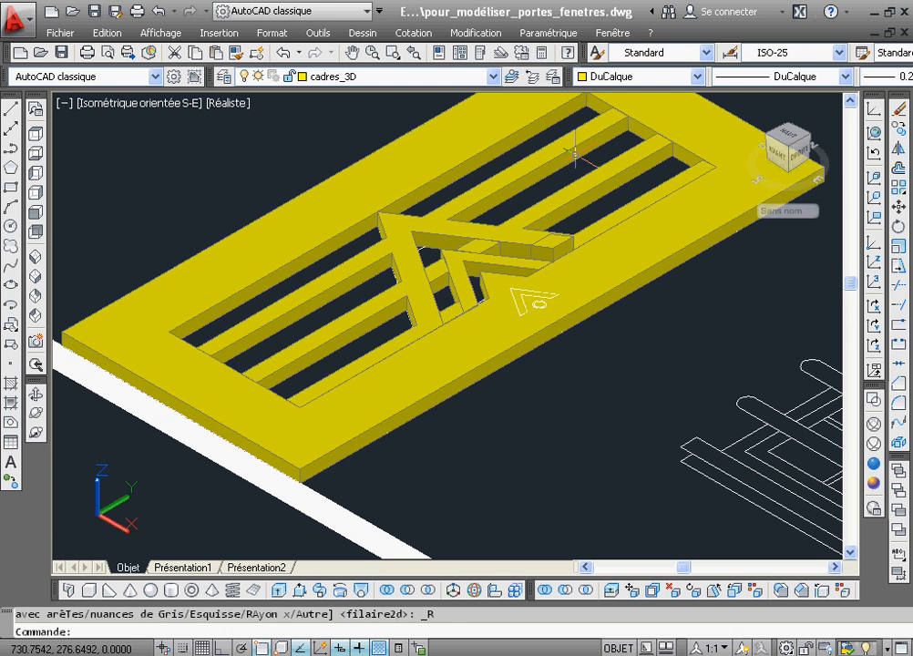
pyautogui.click(394, 53)
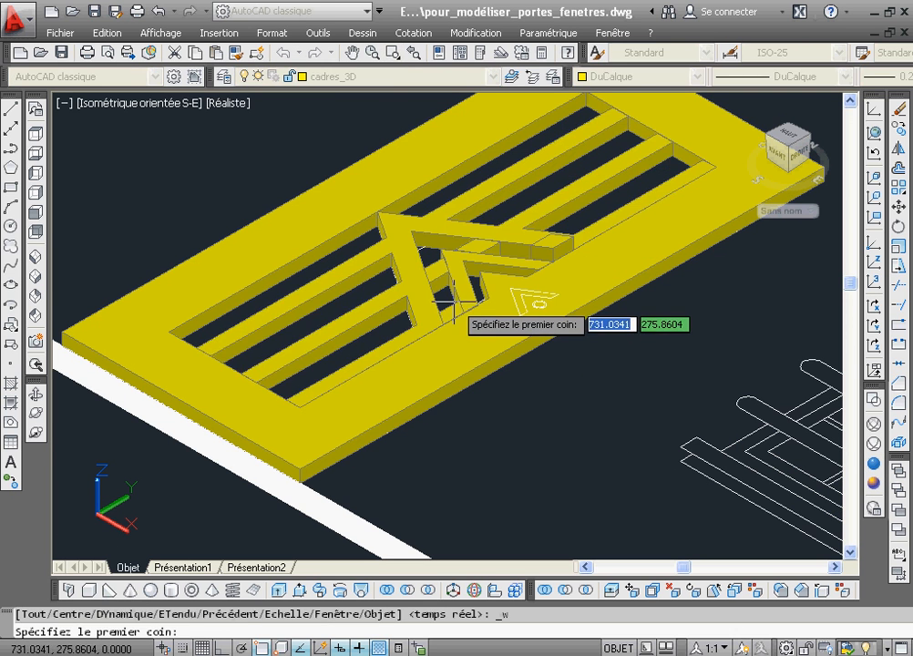
pyautogui.click(470, 264)
pyautogui.click(613, 373)
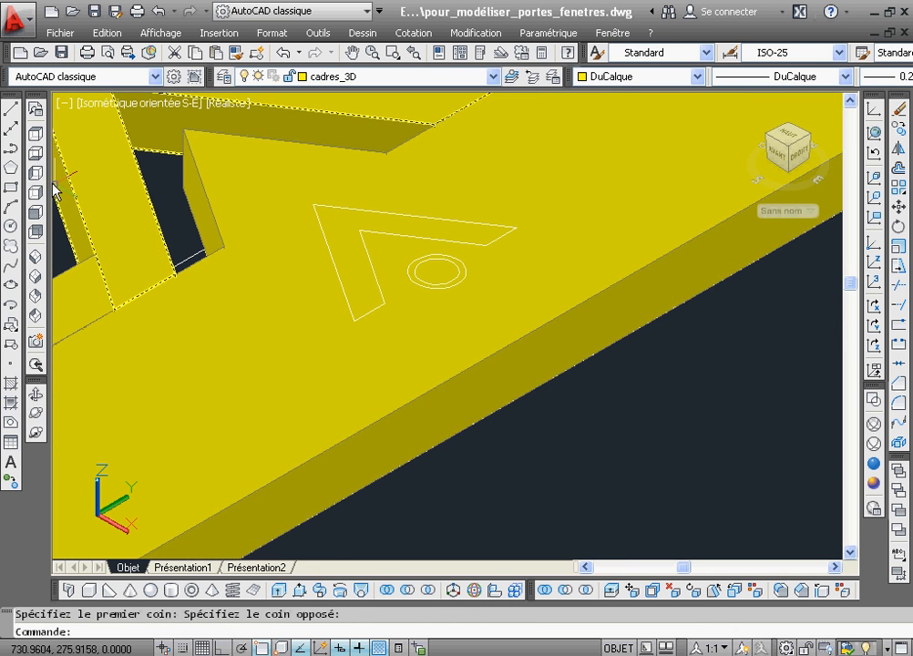
pyautogui.click(11, 149)
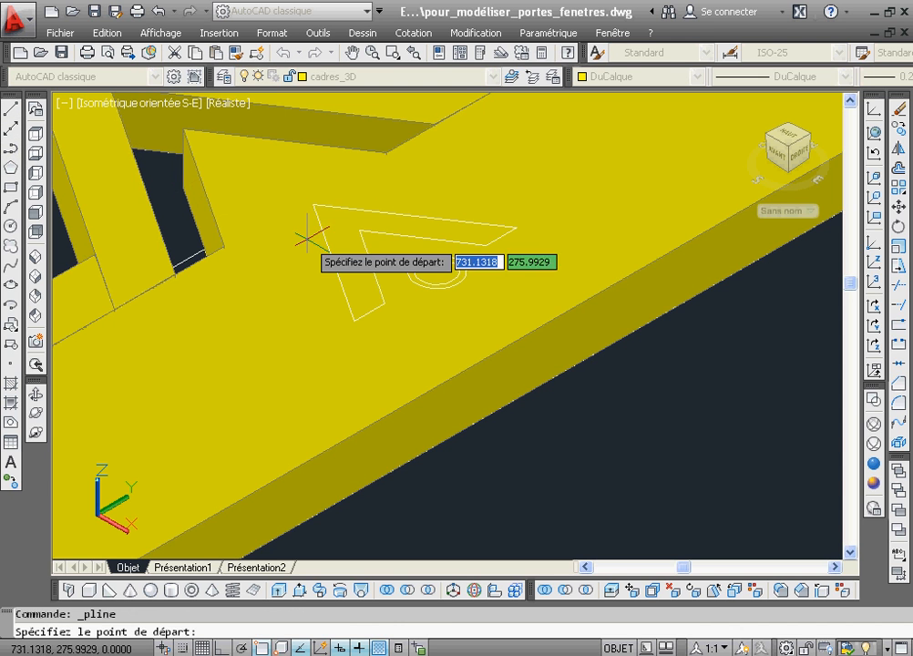
pyautogui.click(385, 304)
pyautogui.click(354, 319)
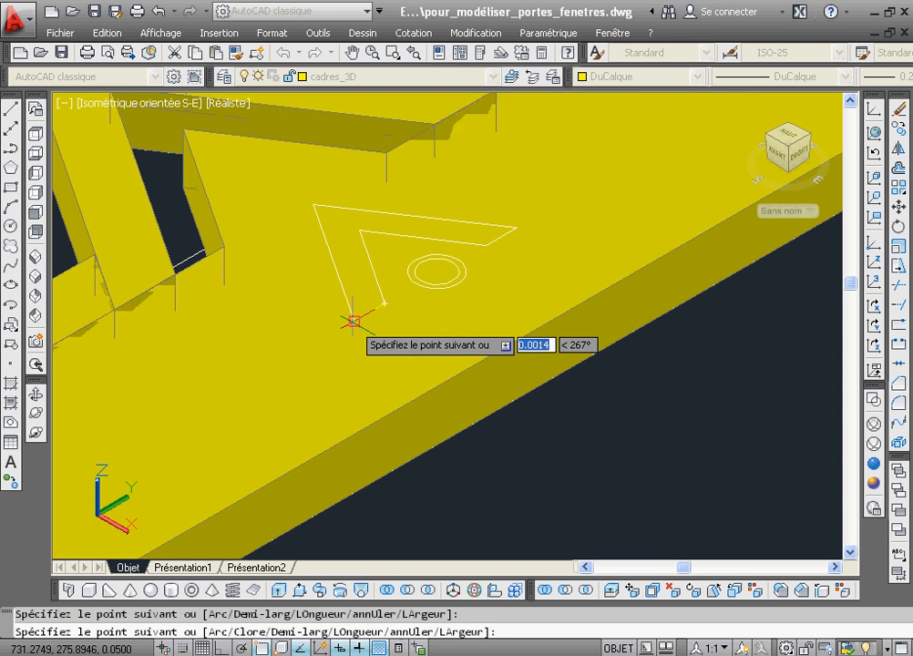
pyautogui.click(315, 206)
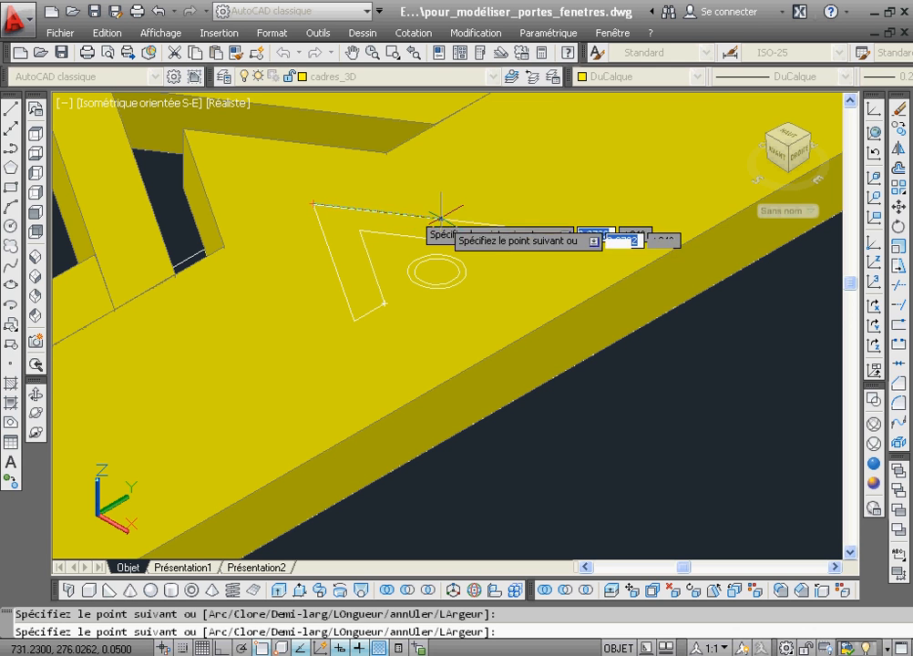
pyautogui.click(516, 226)
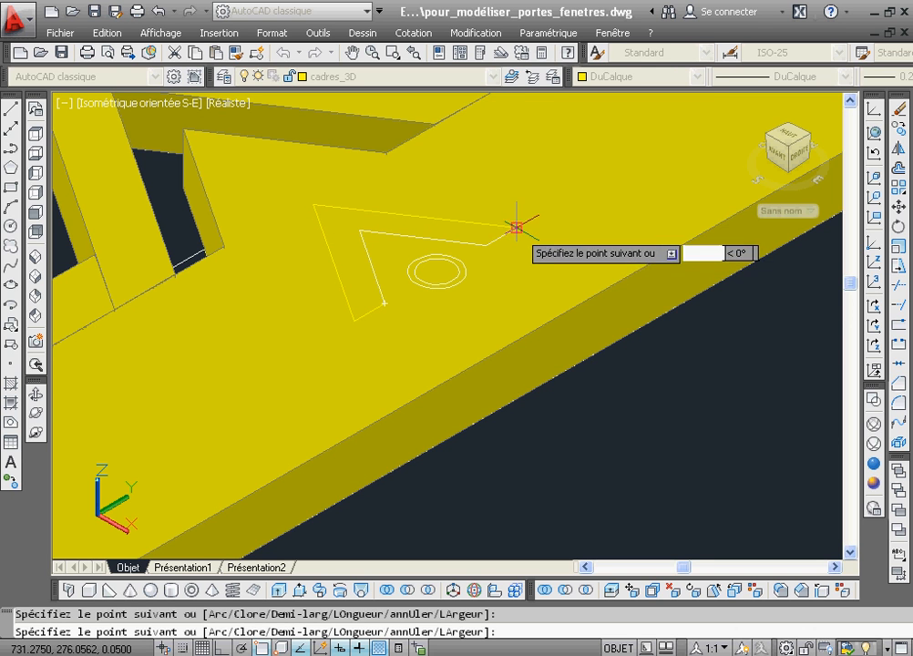
pyautogui.click(358, 231)
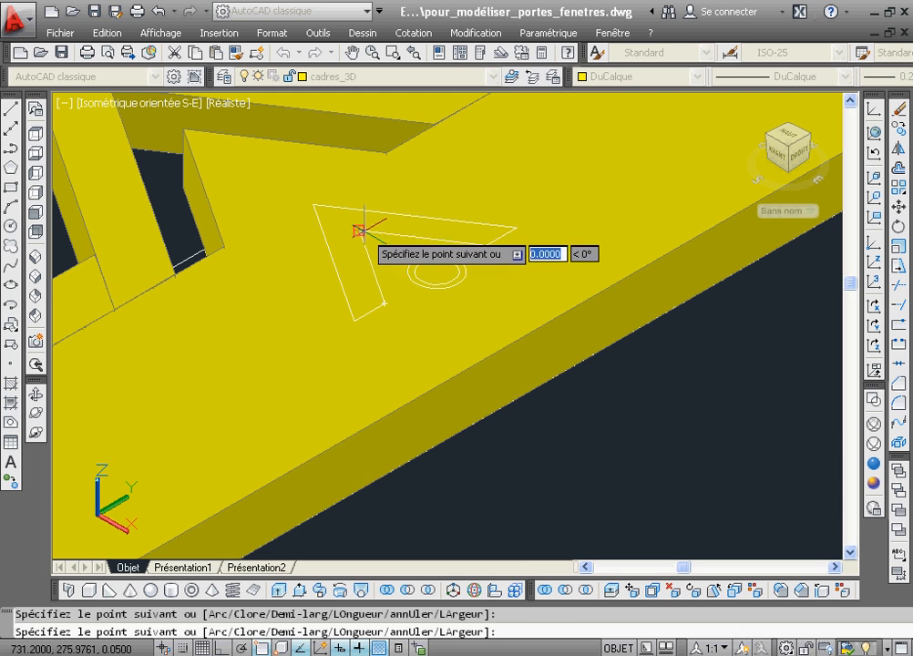
pyautogui.rightClick(405, 268)
pyautogui.click(420, 378)
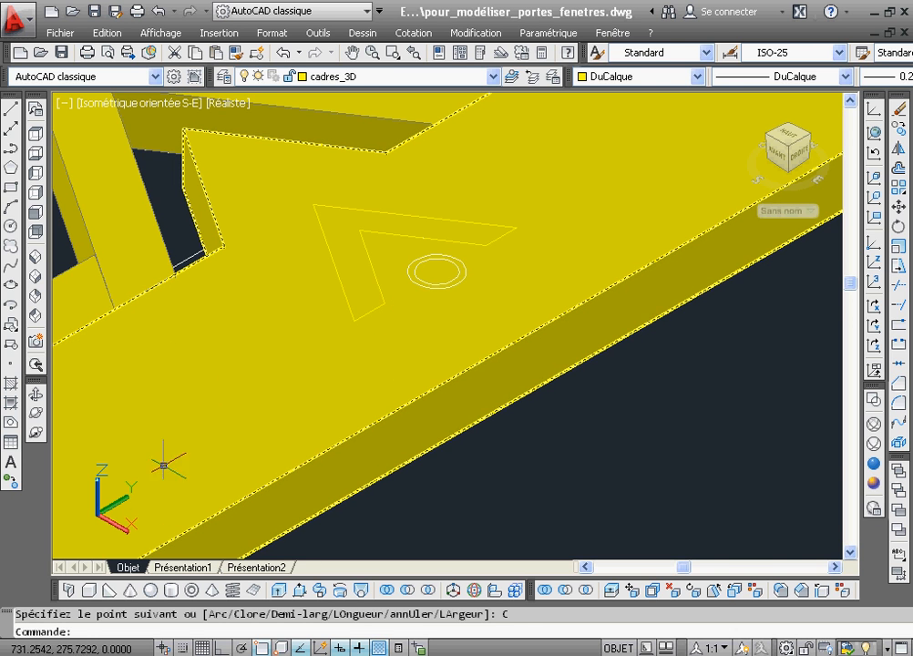
pyautogui.click(290, 596)
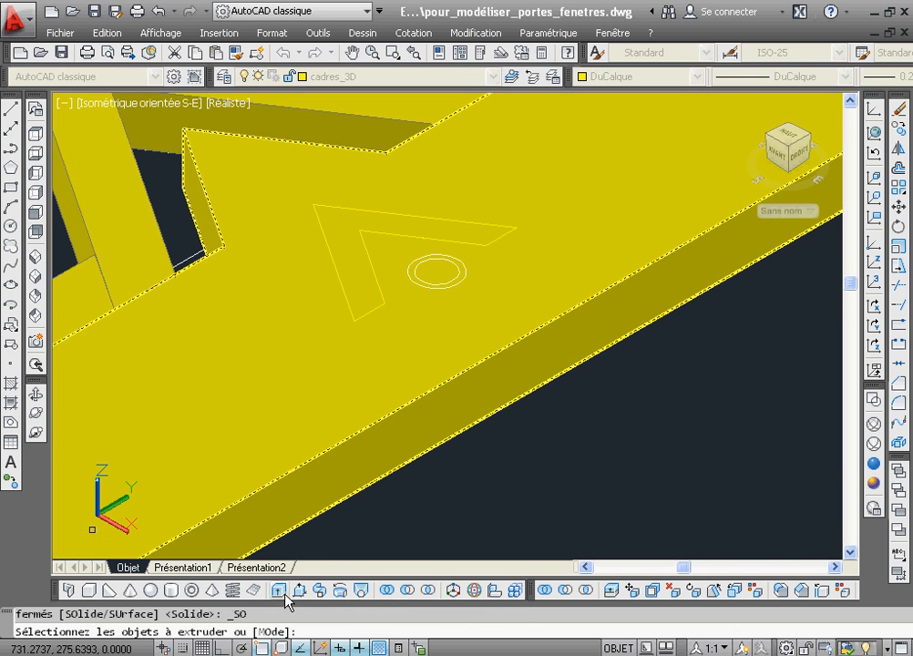
pyautogui.click(377, 308)
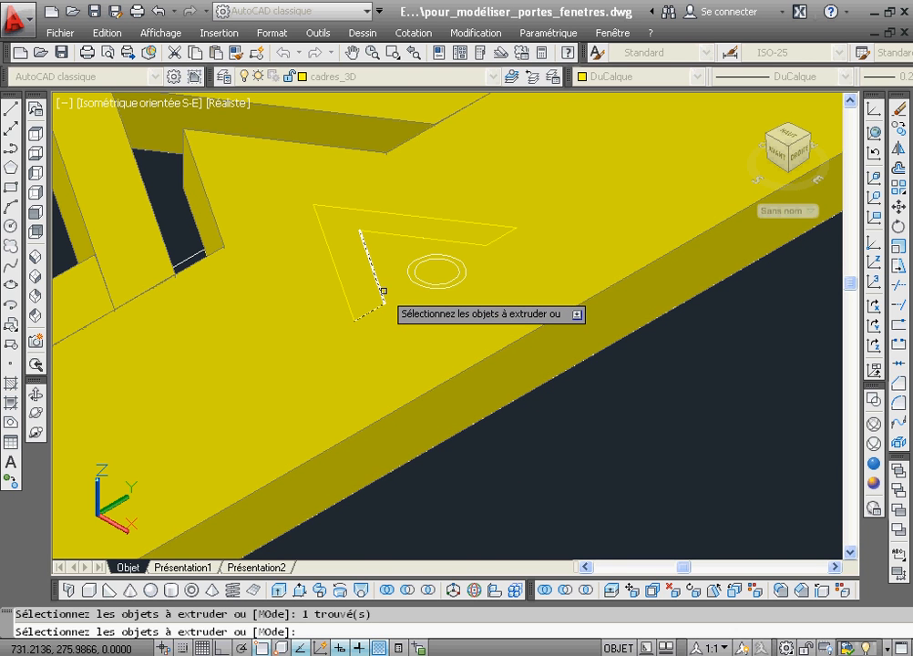
pyautogui.press('Escape')
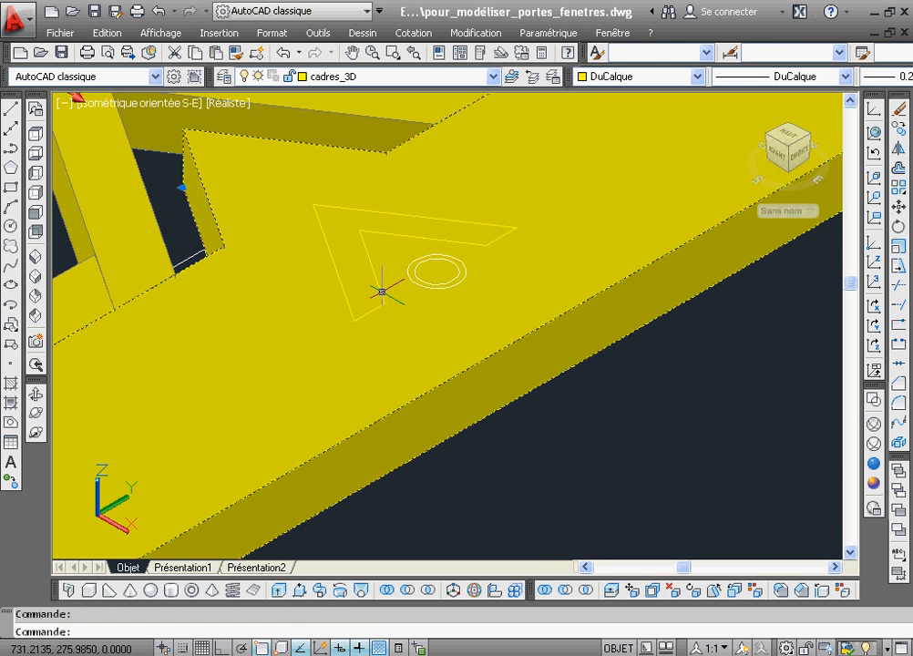
pyautogui.press('Escape')
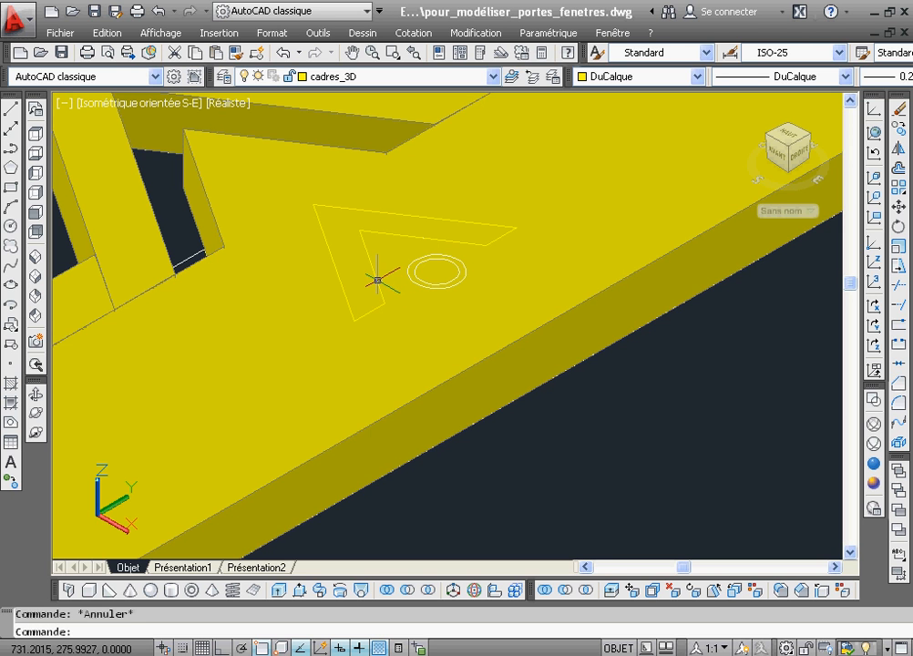
# Erase the original white line at the lower end of the small chevron, beneath the traced polyline.
pyautogui.click(377, 280)
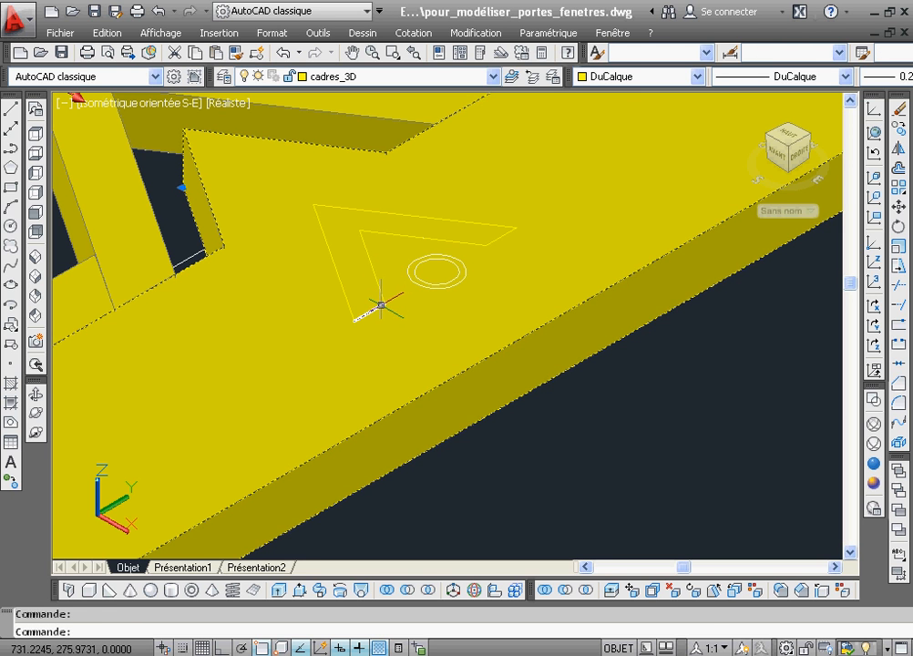
pyautogui.press('Escape')
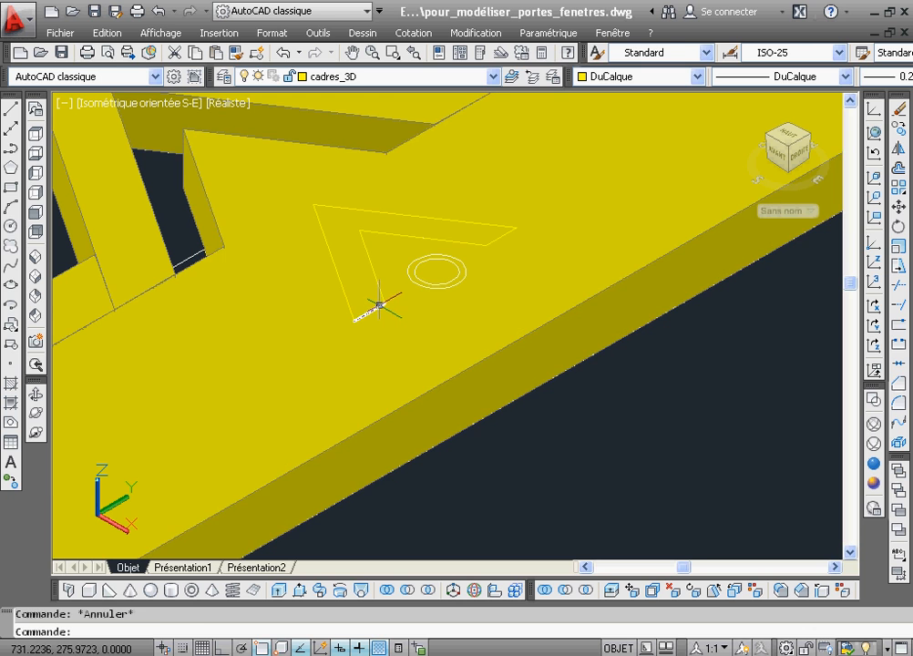
pyautogui.click(379, 305)
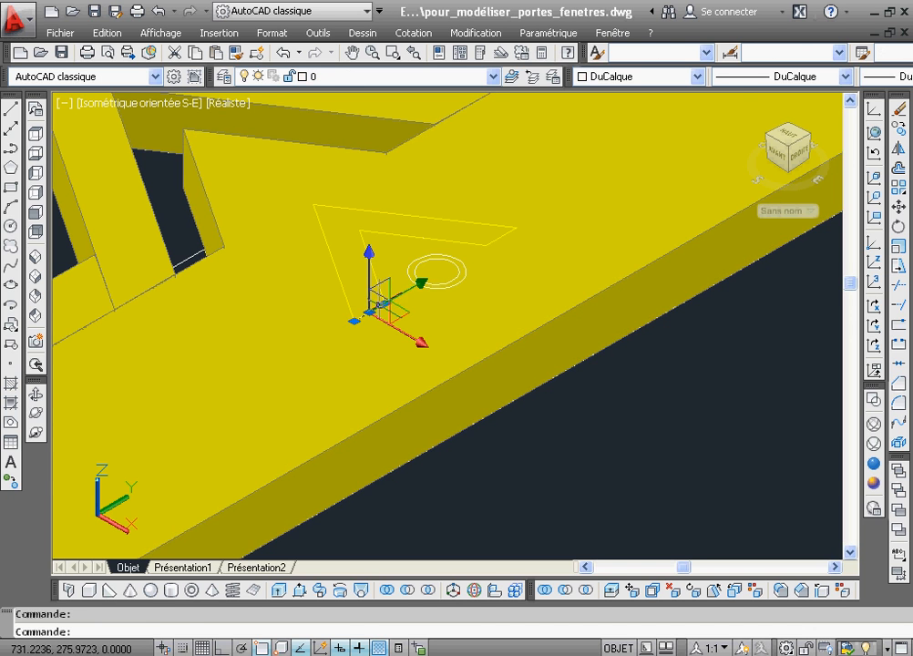
pyautogui.click(900, 108)
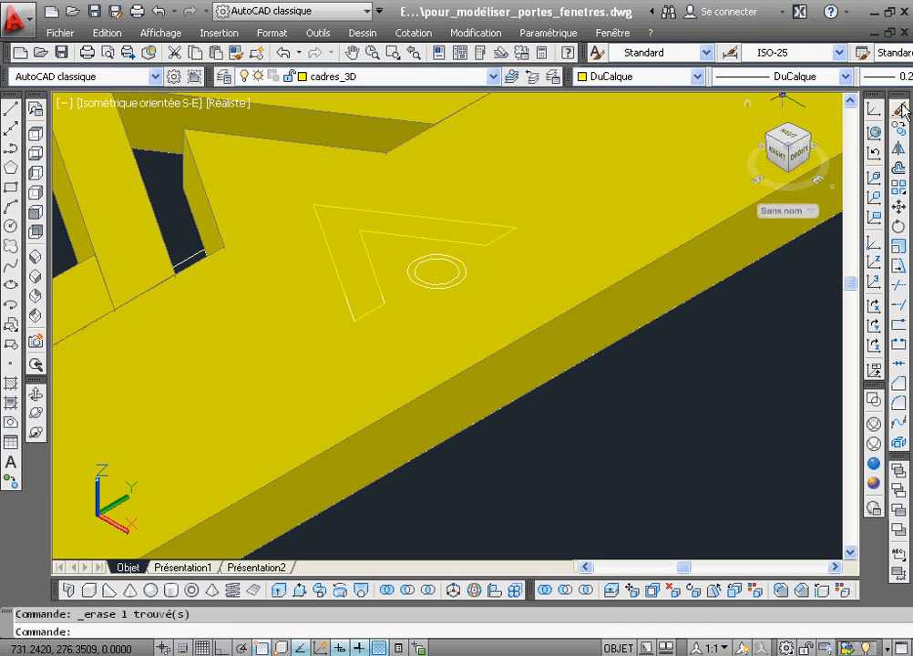
# Extrude the small chevron's closed polyline to a height of 0.03, excluding the door frame from the selection.
pyautogui.click(280, 591)
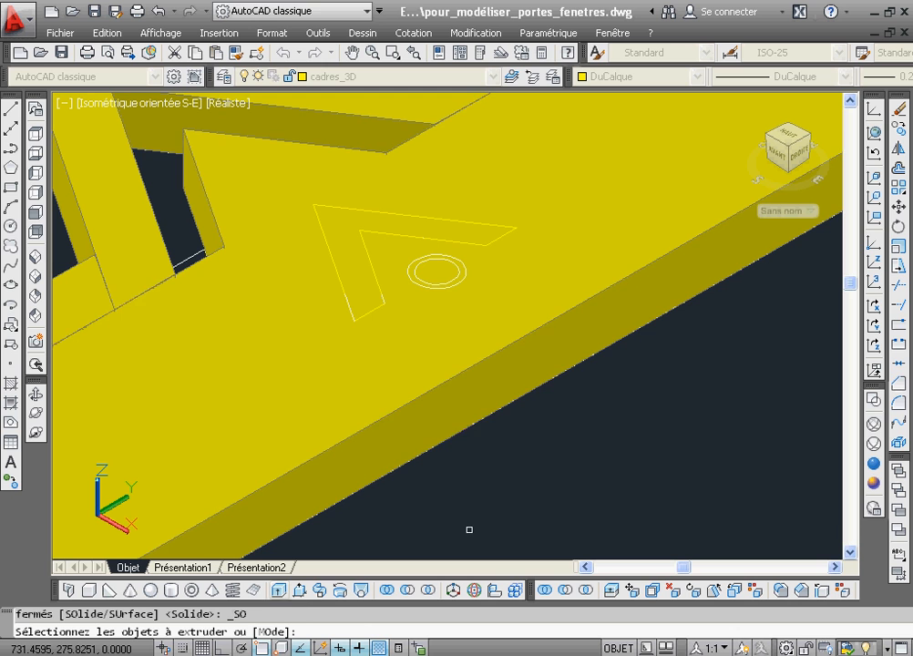
pyautogui.click(375, 310)
pyautogui.click(373, 310)
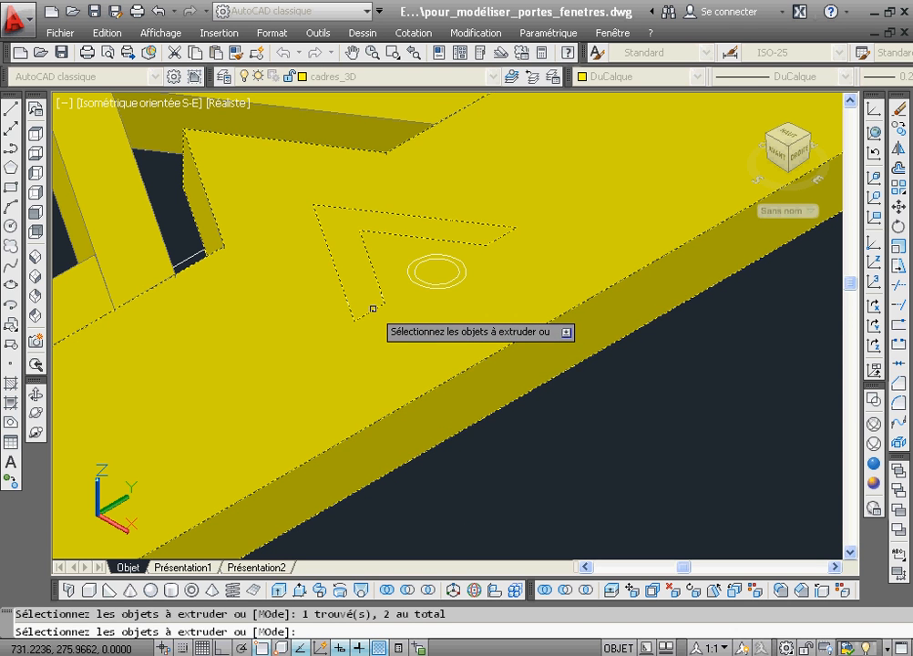
pyautogui.rightClick(373, 310)
pyautogui.click(386, 321)
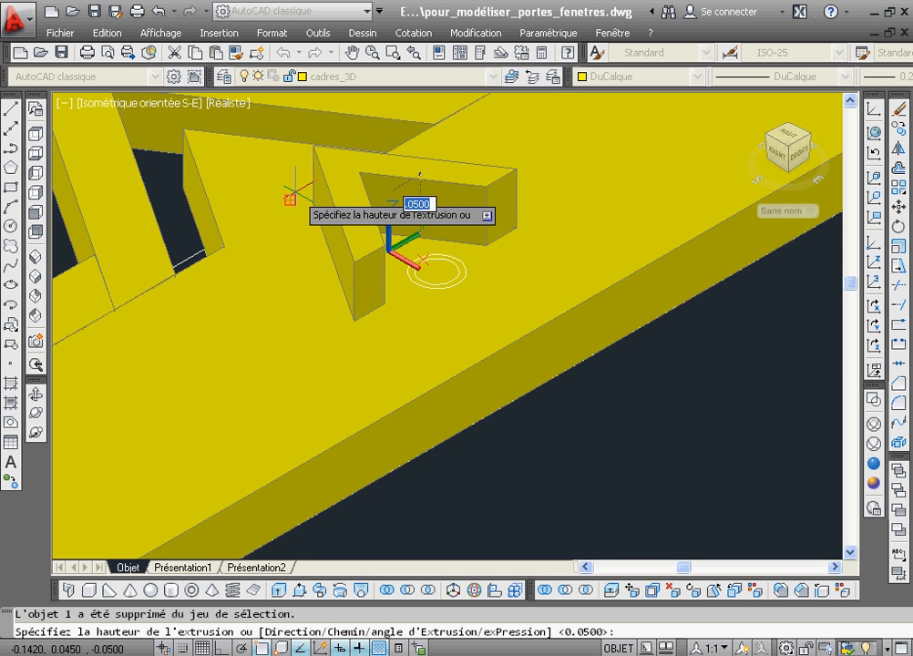
pyautogui.write('0.03')
pyautogui.press('Return')
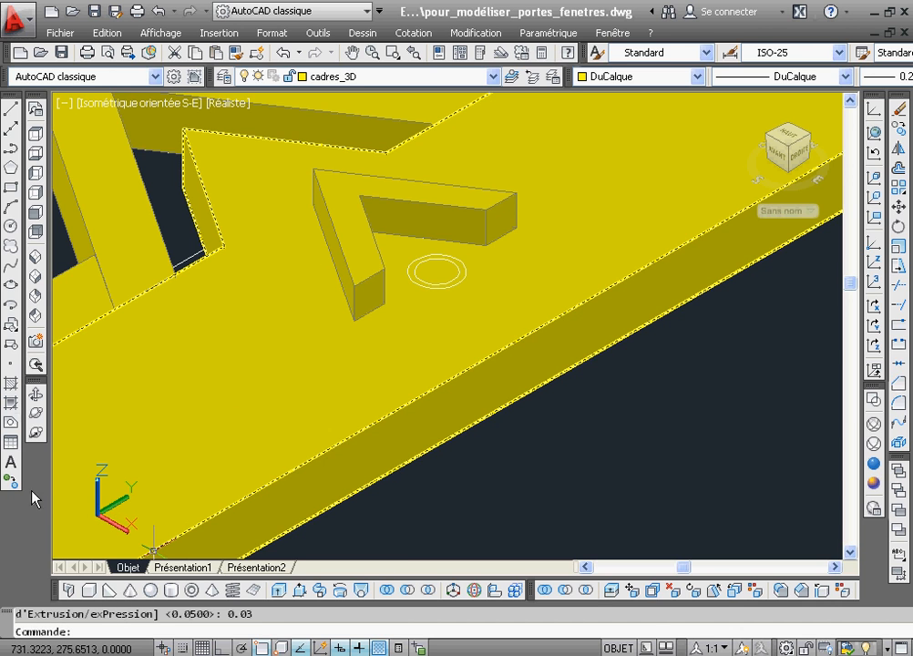
# Convert the two concentric circles beside the small chevron into regions and subtract the inner region from the outer one.
pyautogui.click(12, 424)
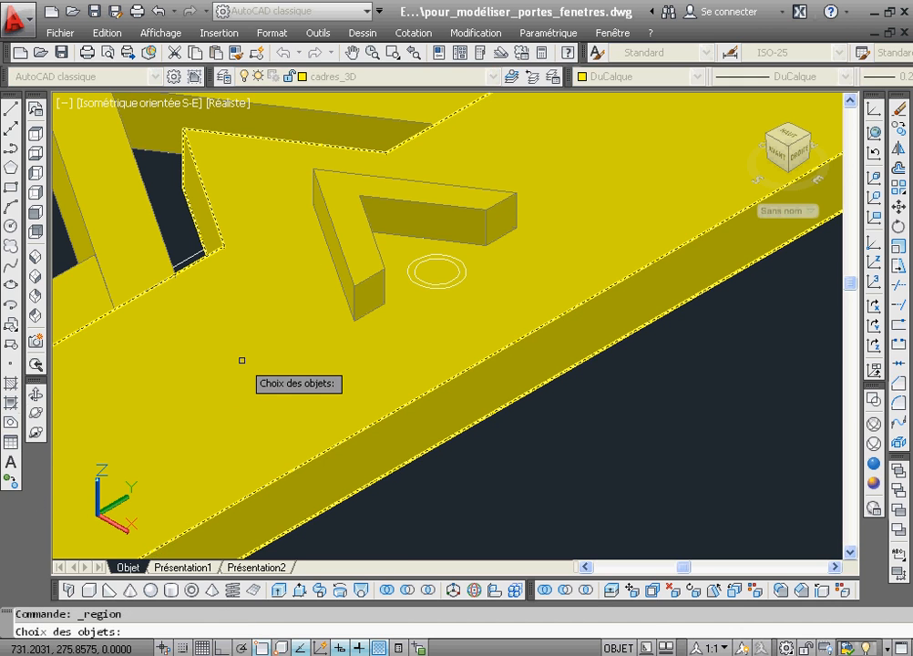
pyautogui.click(455, 259)
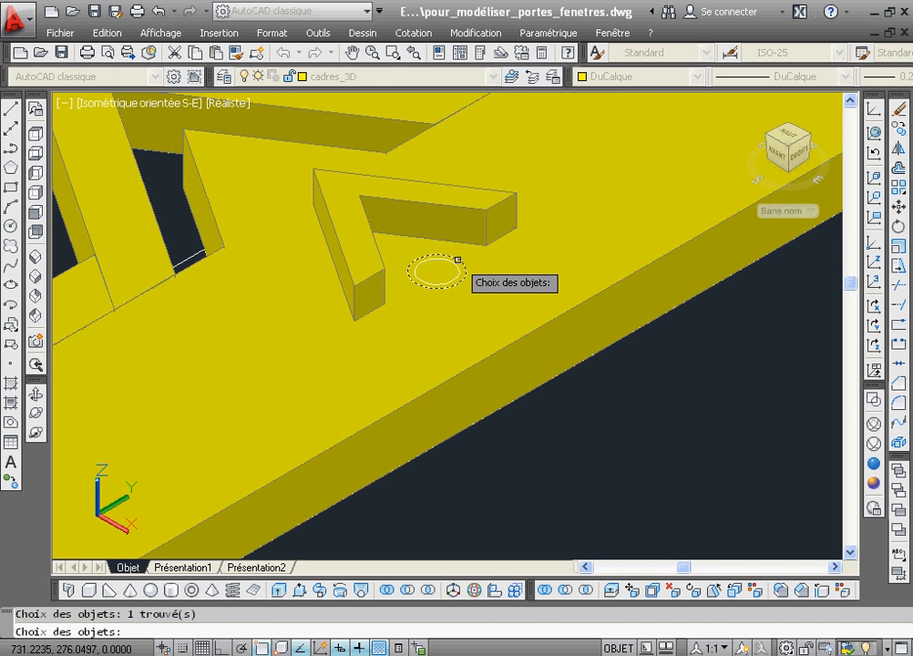
pyautogui.press('Return')
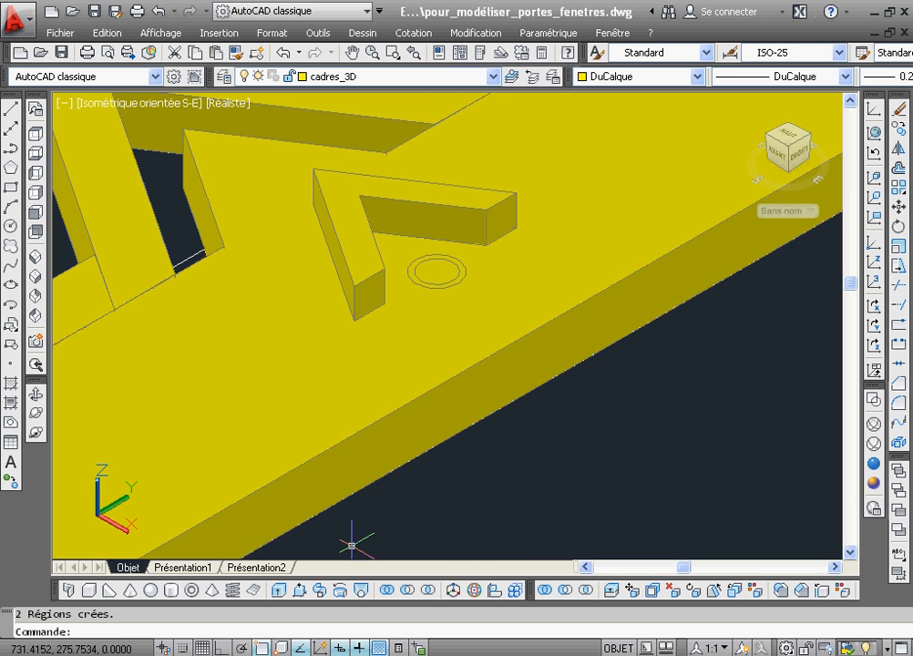
pyautogui.click(565, 590)
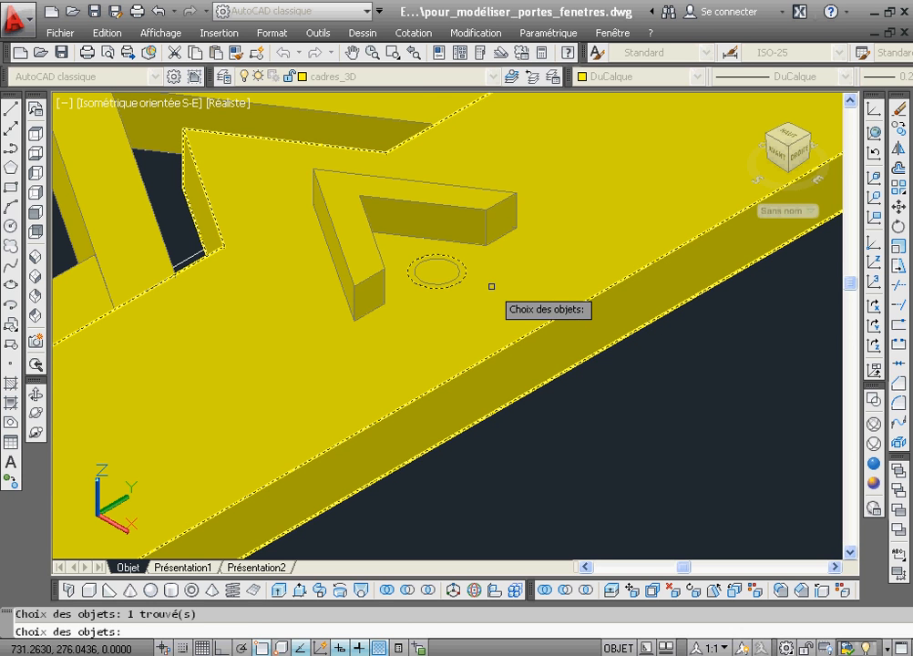
pyautogui.press('Return')
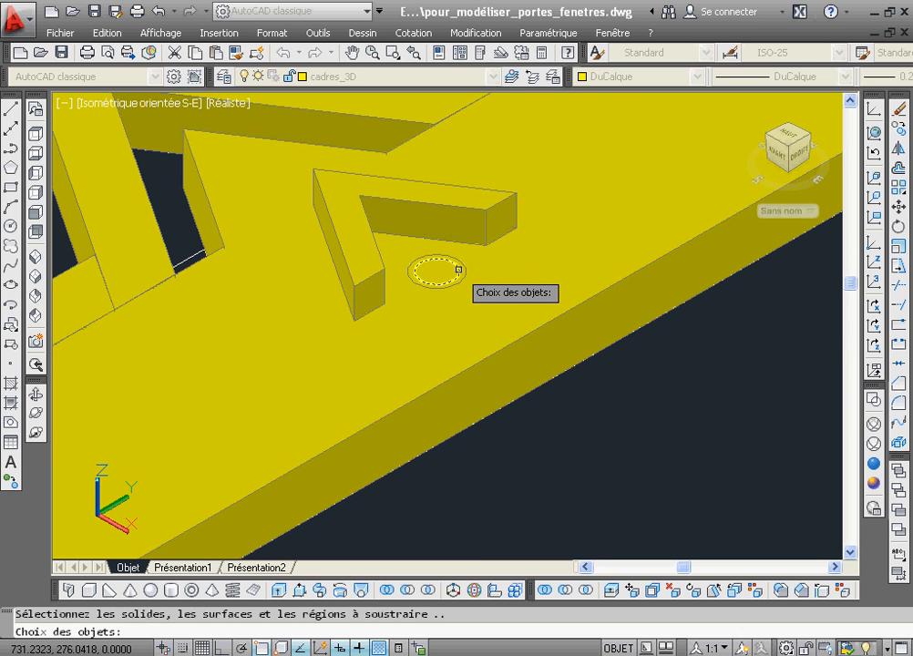
pyautogui.click(458, 270)
pyautogui.press('Return')
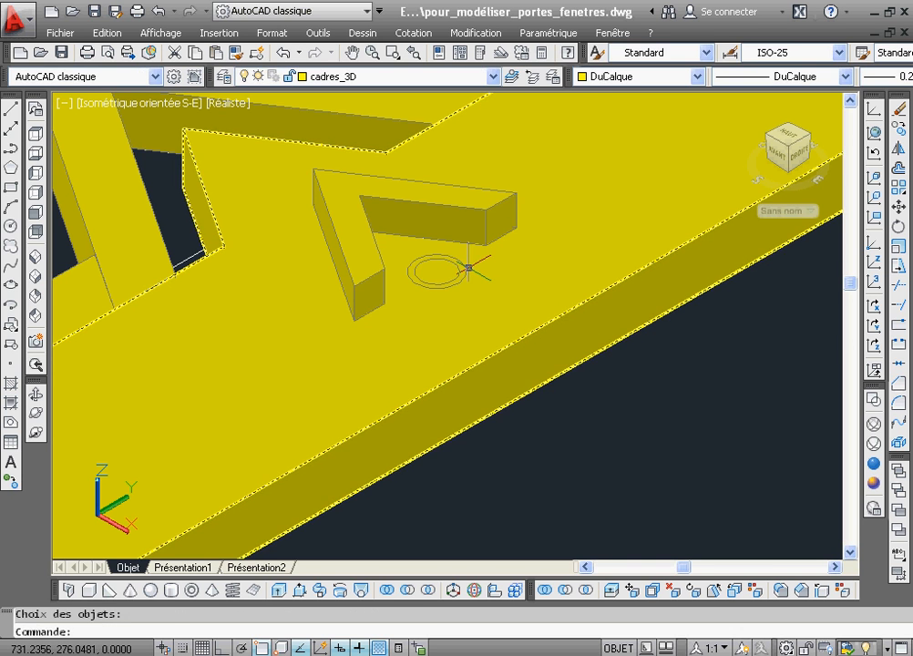
# Extrude the ring-shaped region beside the small raised chevron.
pyautogui.click(281, 596)
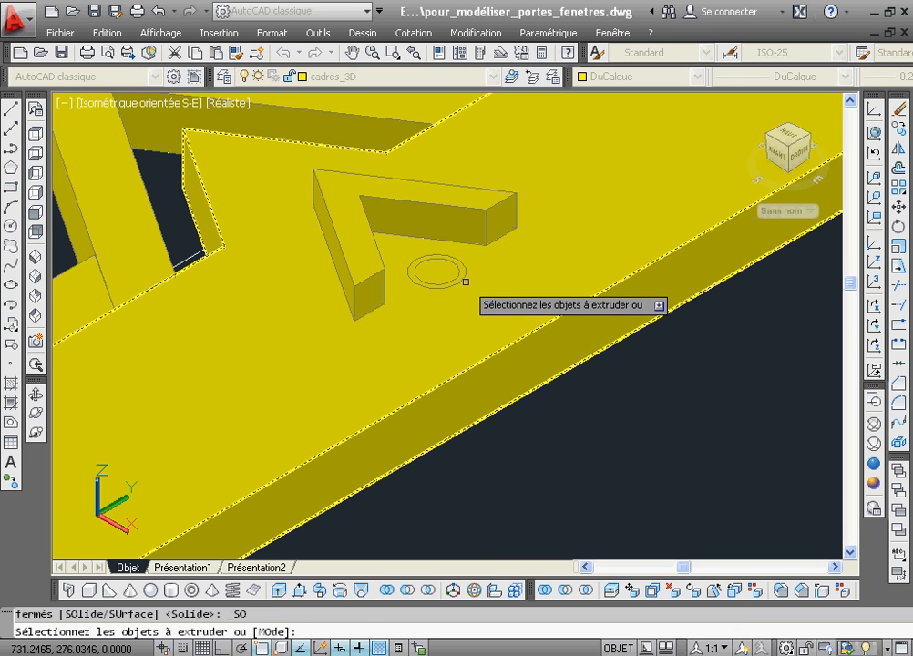
pyautogui.click(463, 275)
pyautogui.rightClick(464, 277)
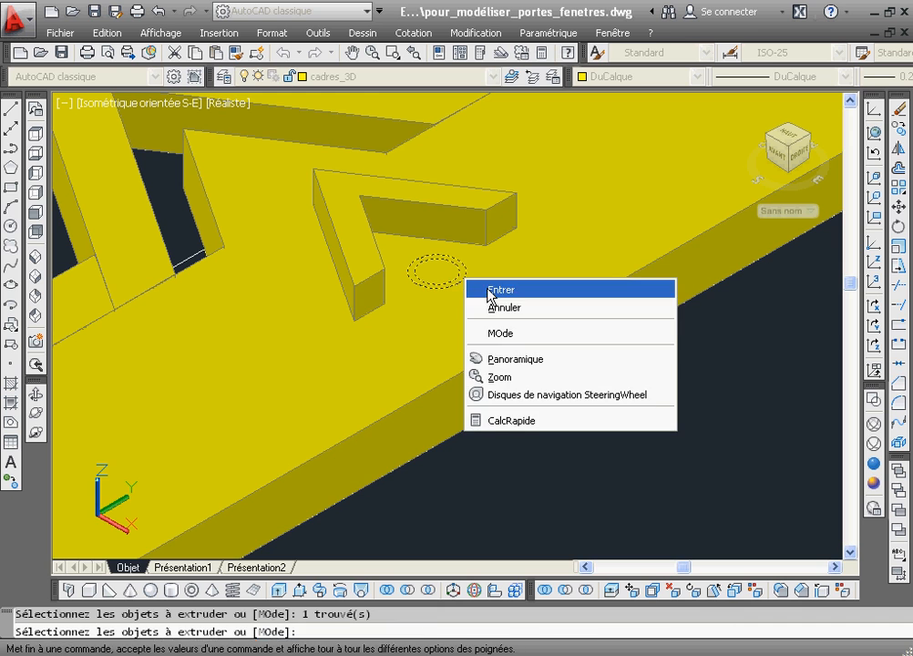
# Extrude the ring profile beside the small chevron to a height of 0.02.
pyautogui.click(488, 291)
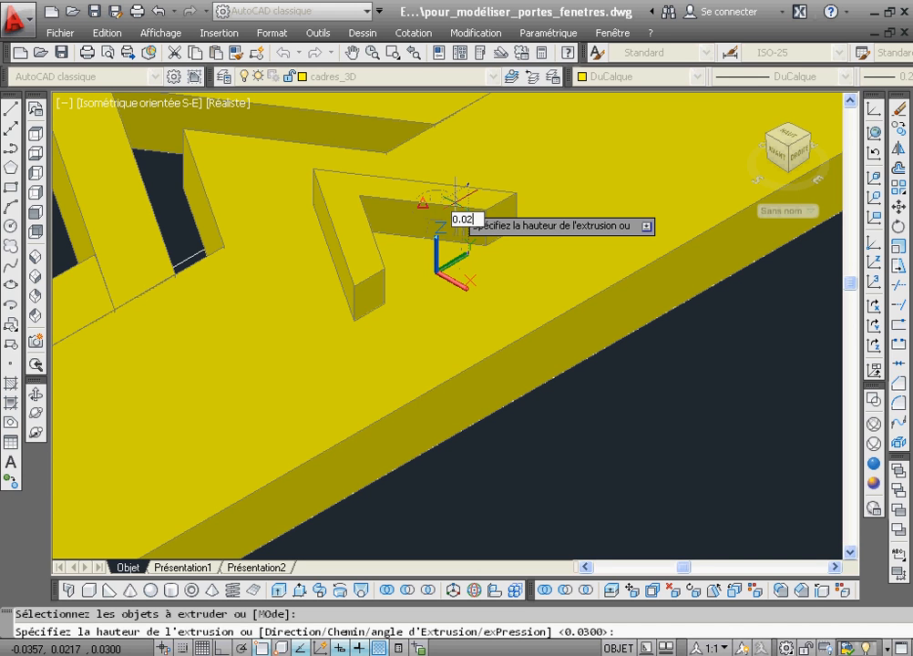
pyautogui.press('Return')
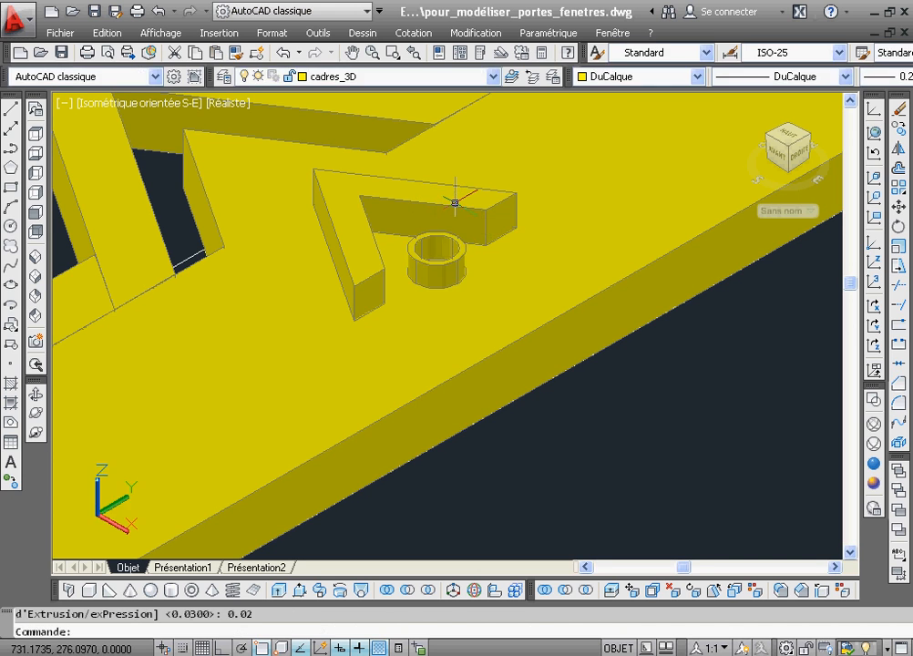
pyautogui.click(415, 55)
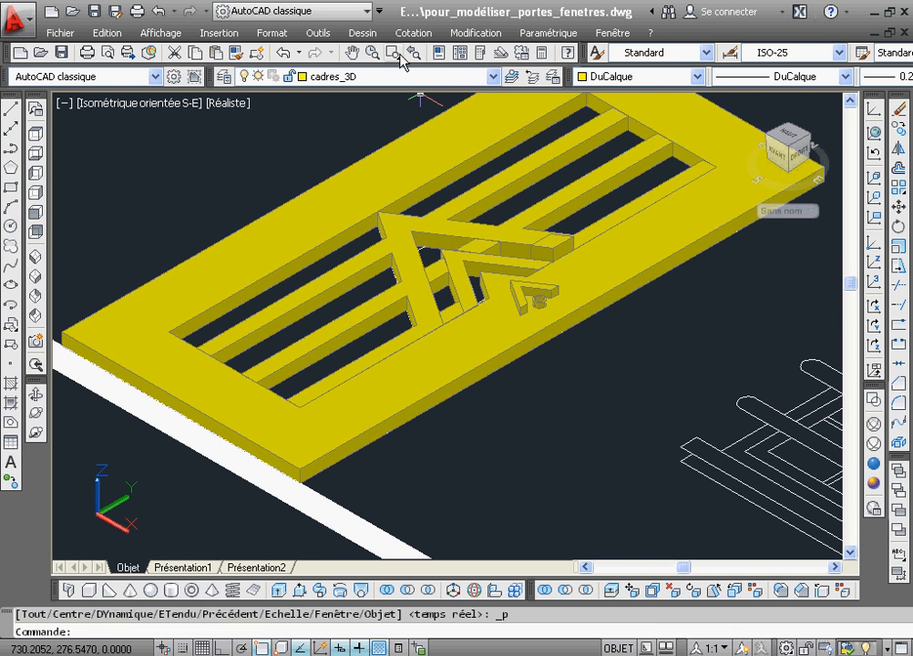
# Make vitrage_3D the current layer.
pyautogui.click(354, 54)
pyautogui.moveTo(489, 180); pyautogui.dragTo(469, 258)
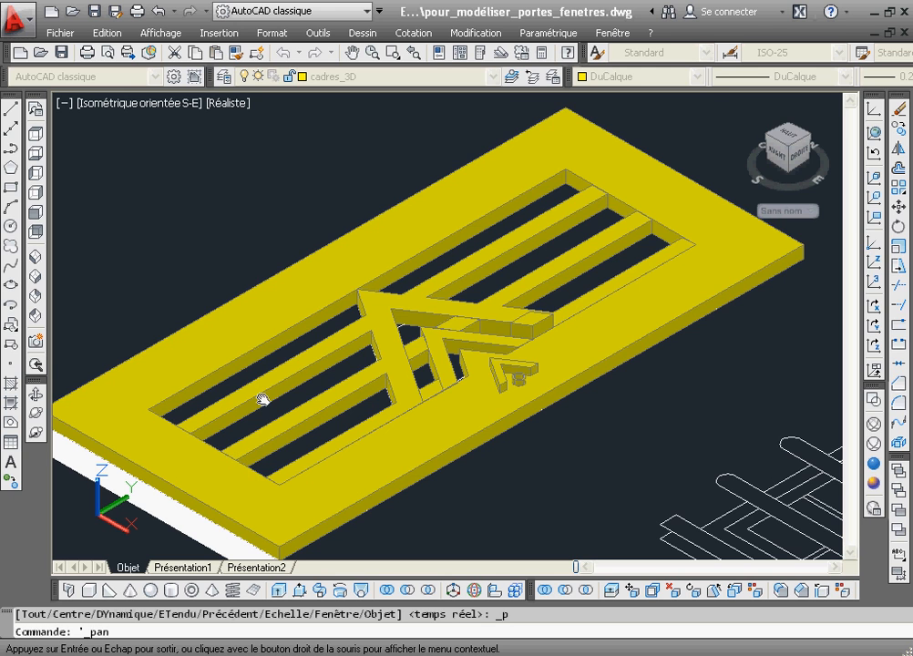
pyautogui.rightClick(404, 277)
pyautogui.click(417, 280)
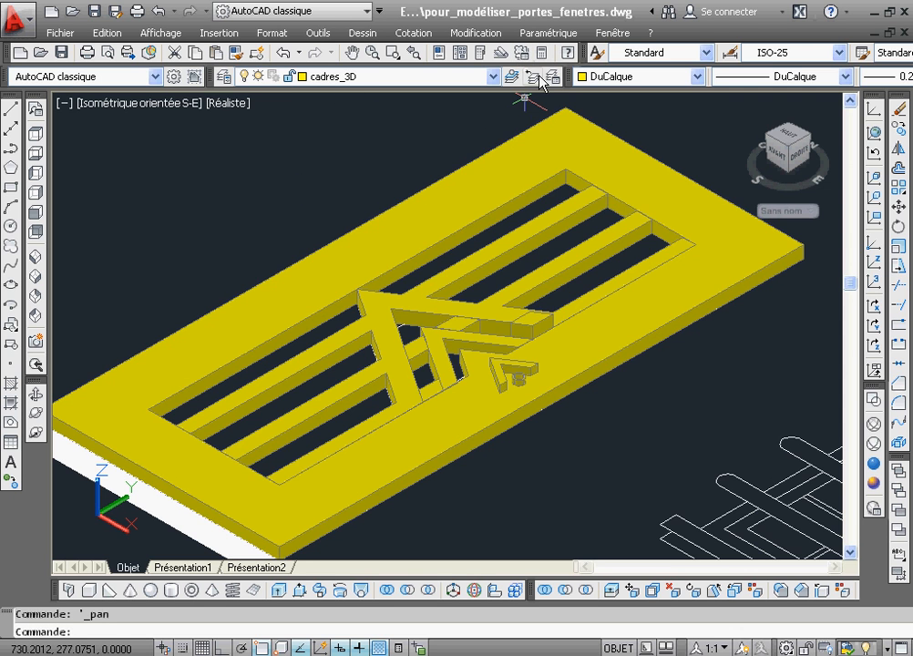
pyautogui.click(494, 77)
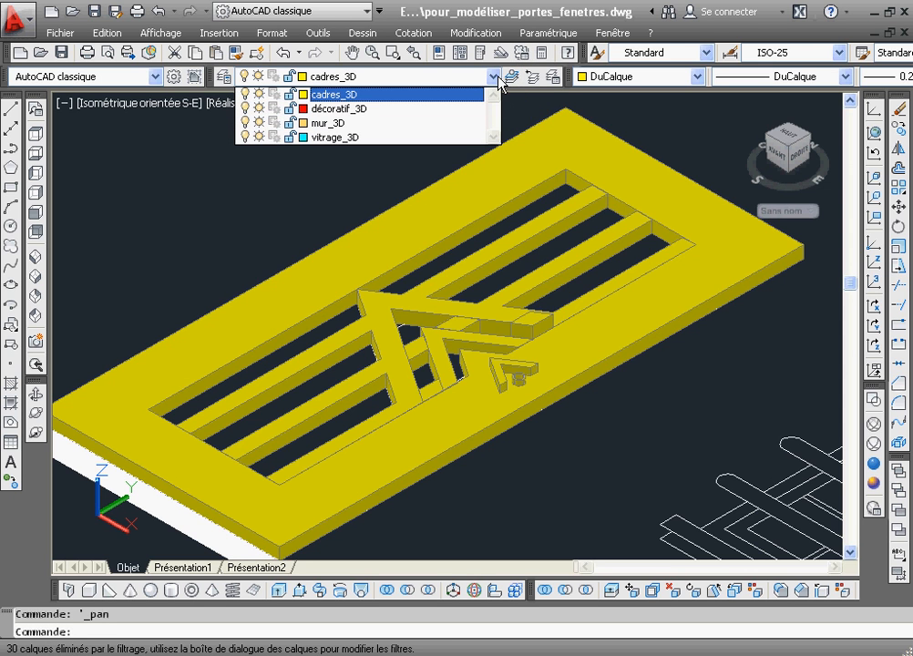
pyautogui.click(433, 139)
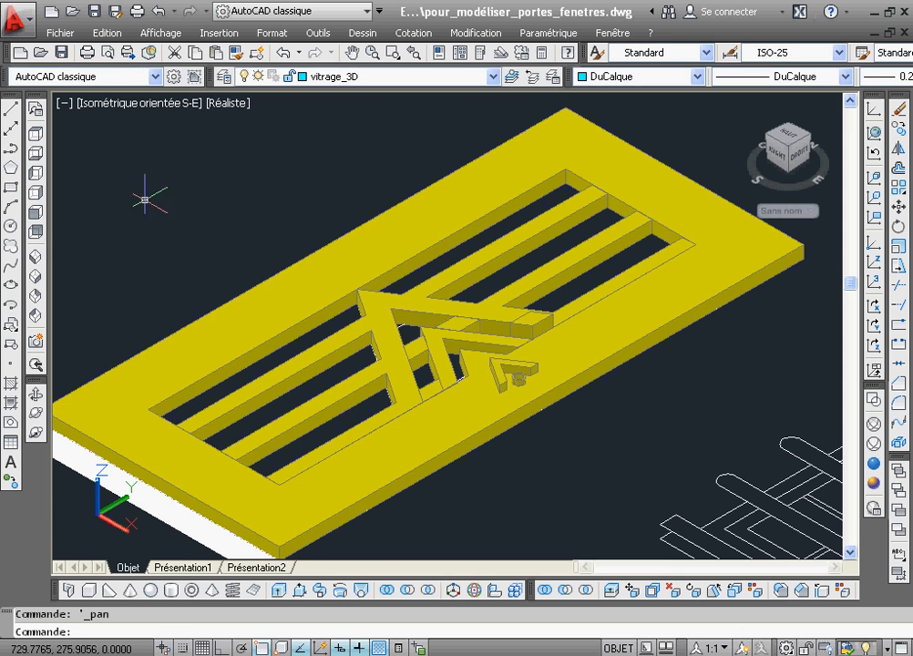
# Draw a closed polyline around the four corners of the door frame's inner opening at its upper face.
pyautogui.click(11, 147)
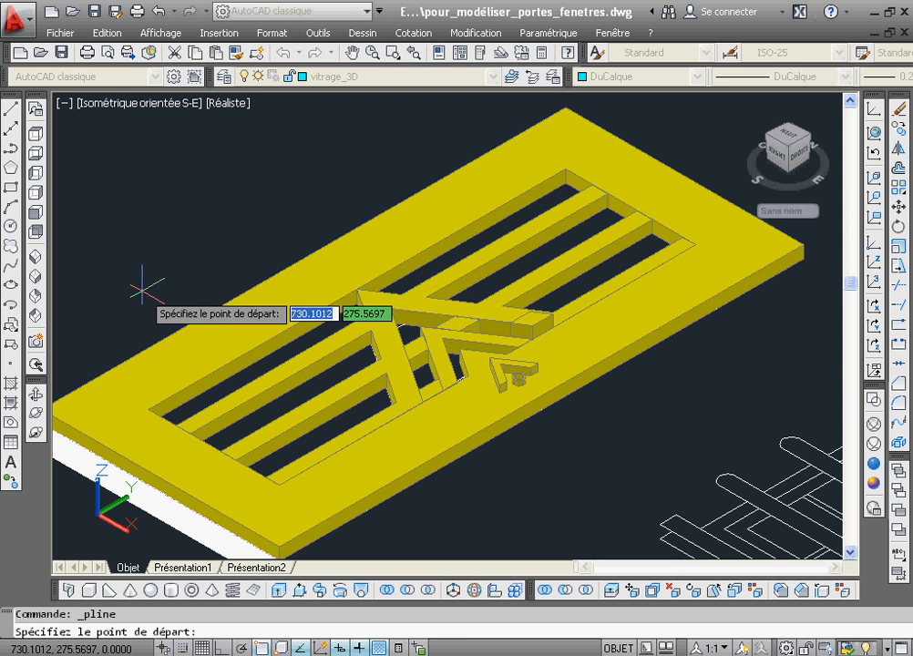
pyautogui.click(149, 412)
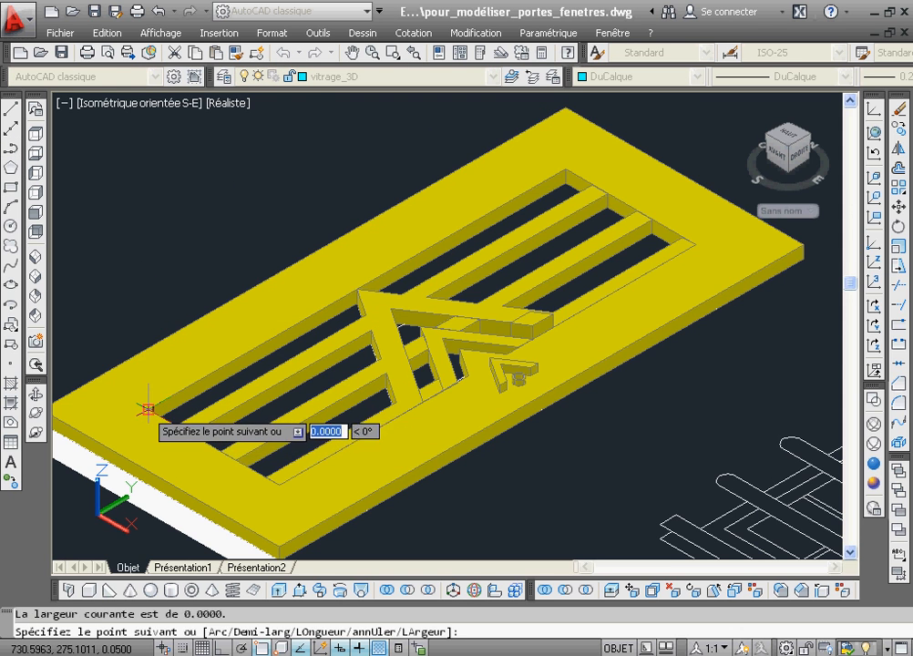
pyautogui.click(566, 170)
pyautogui.click(682, 238)
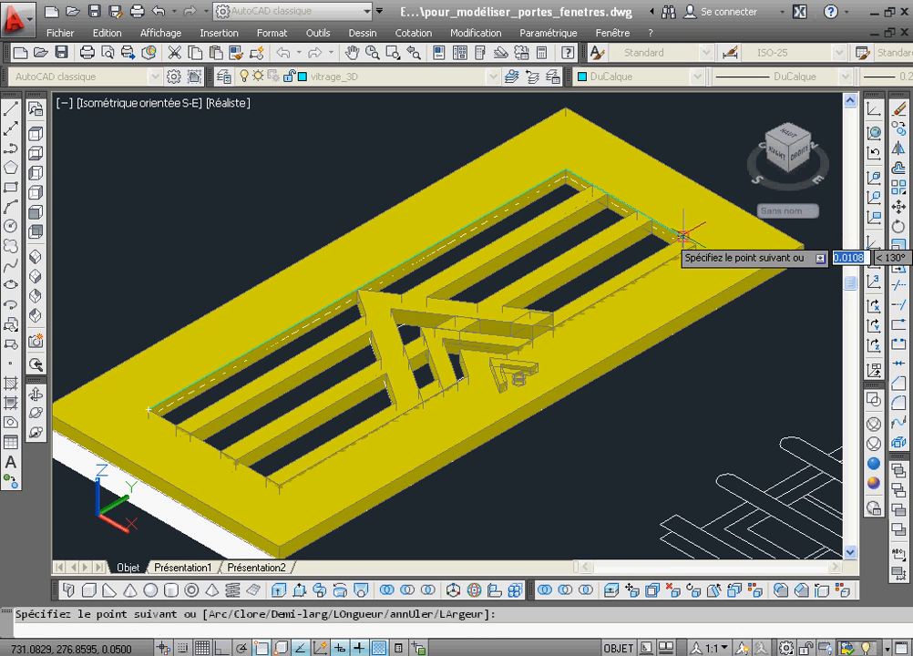
pyautogui.click(266, 480)
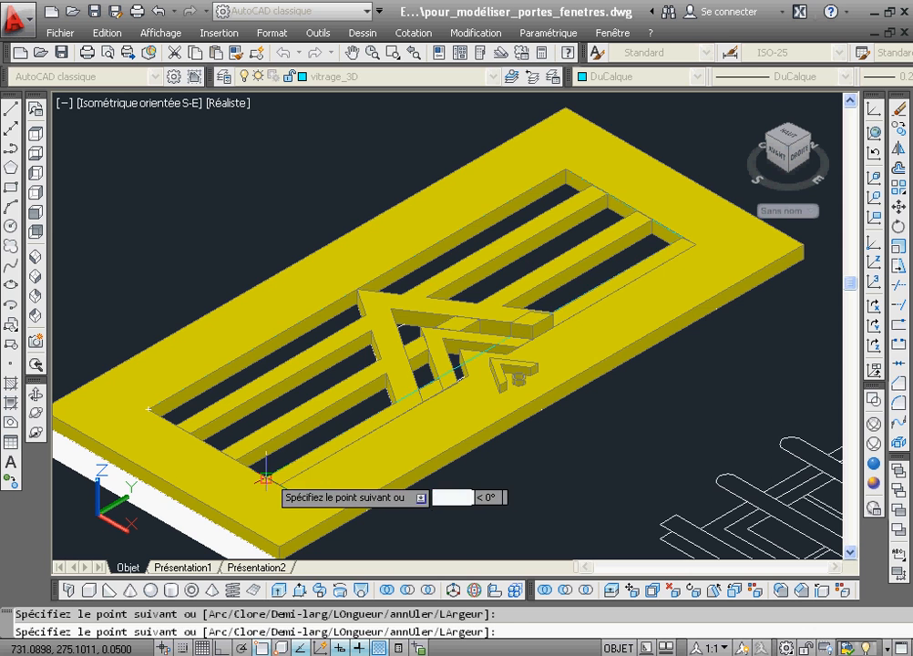
pyautogui.rightClick(493, 239)
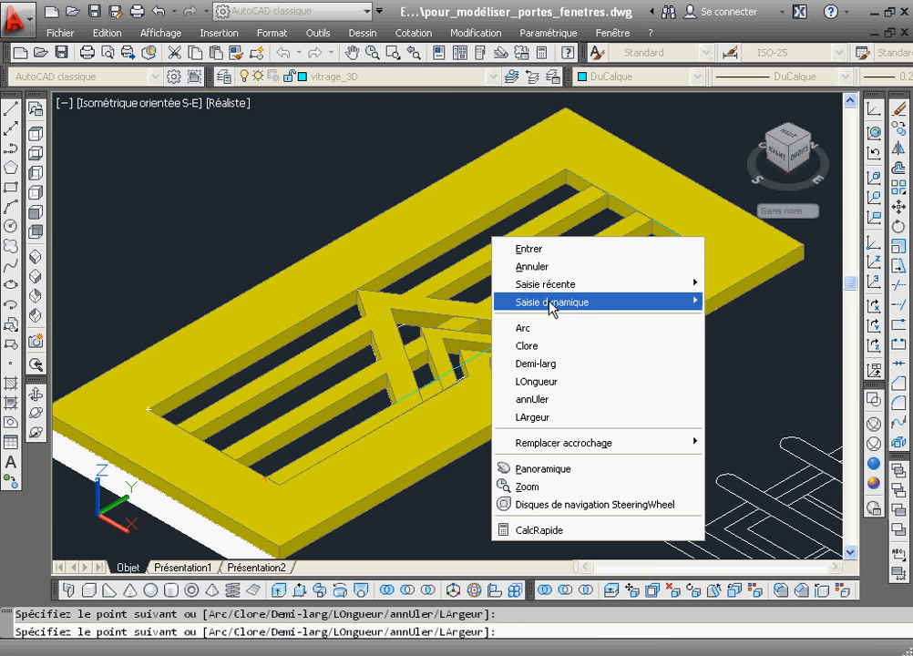
pyautogui.click(562, 399)
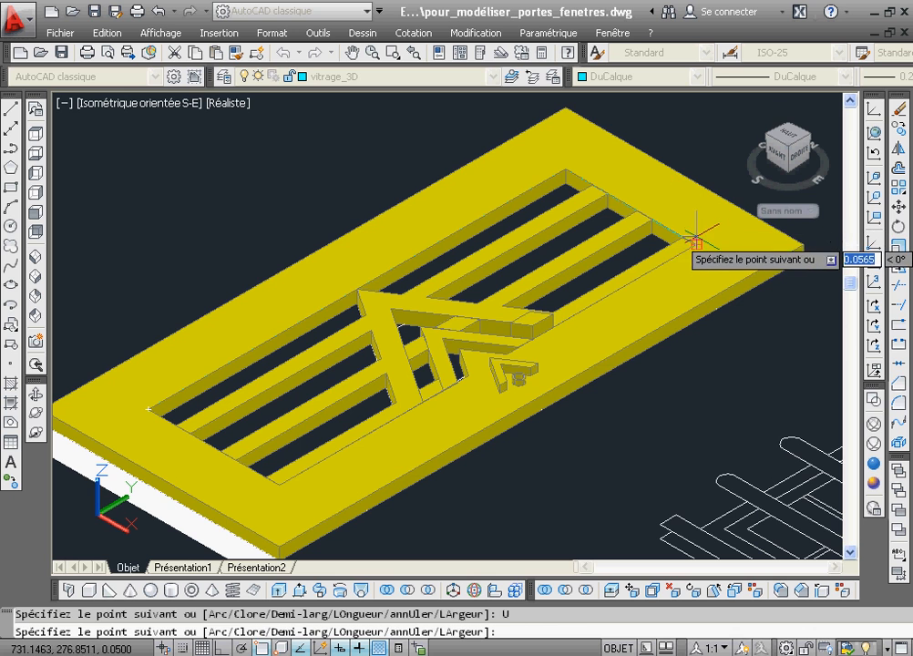
pyautogui.click(697, 244)
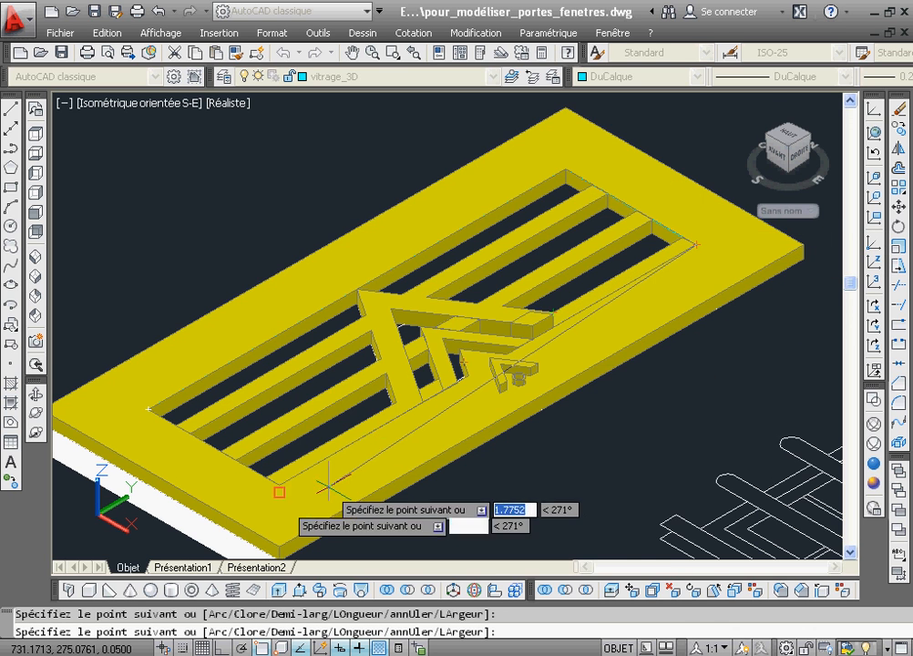
pyautogui.click(278, 483)
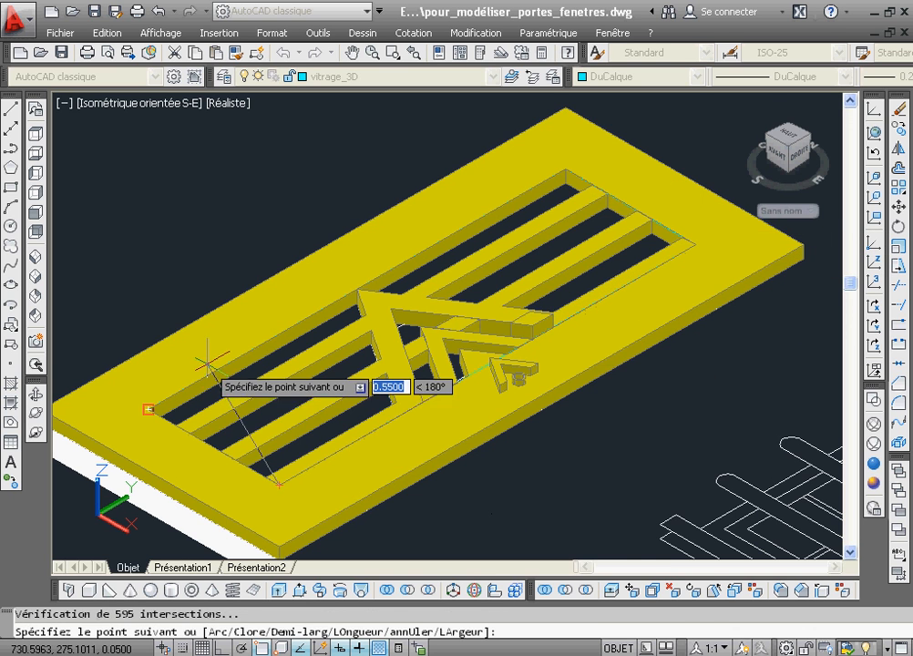
pyautogui.rightClick(165, 246)
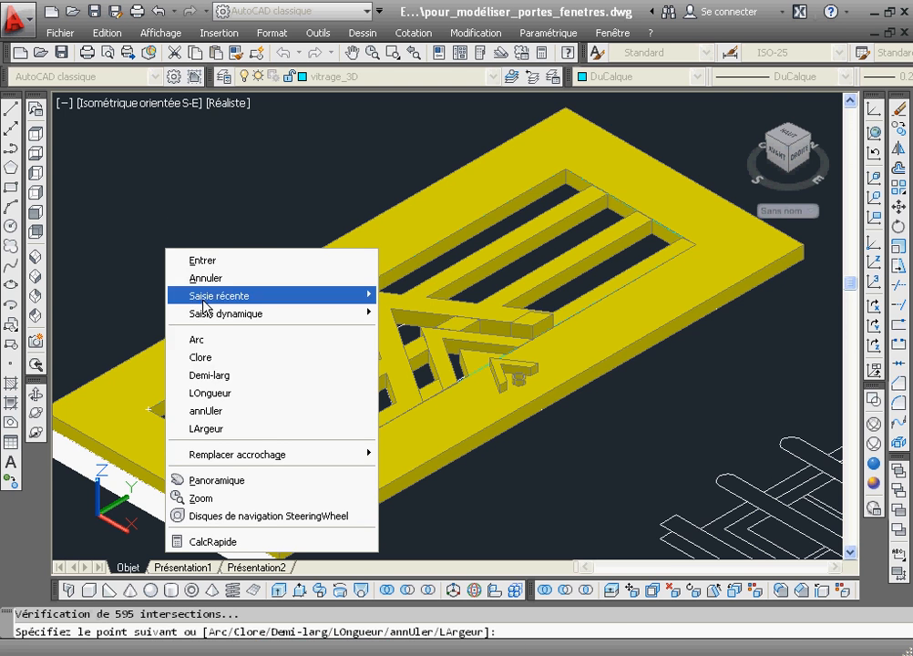
pyautogui.click(218, 364)
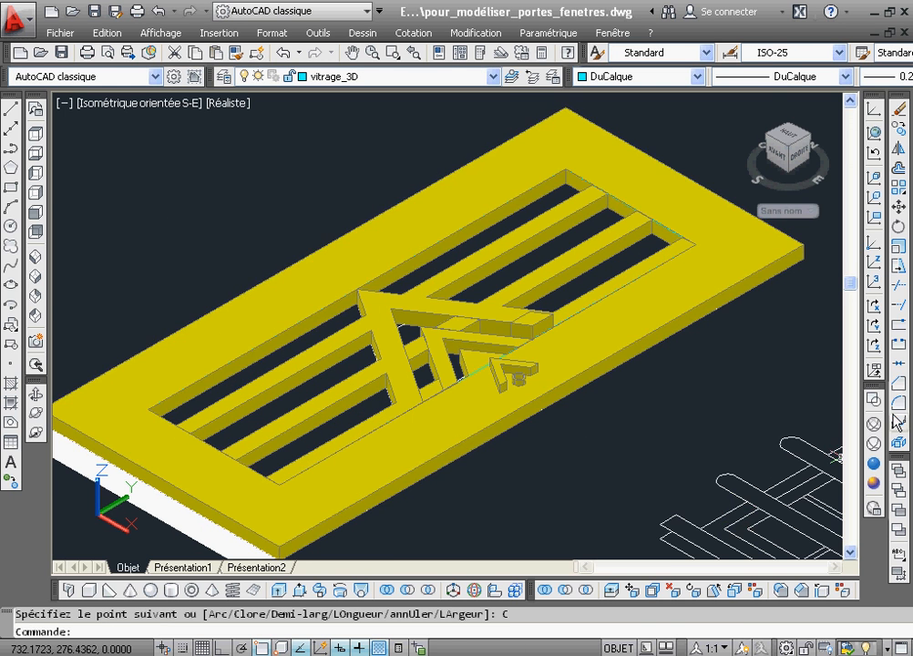
# Display the model in 2D wireframe and extrude the glass outline to a height of 0.01.
pyautogui.click(877, 401)
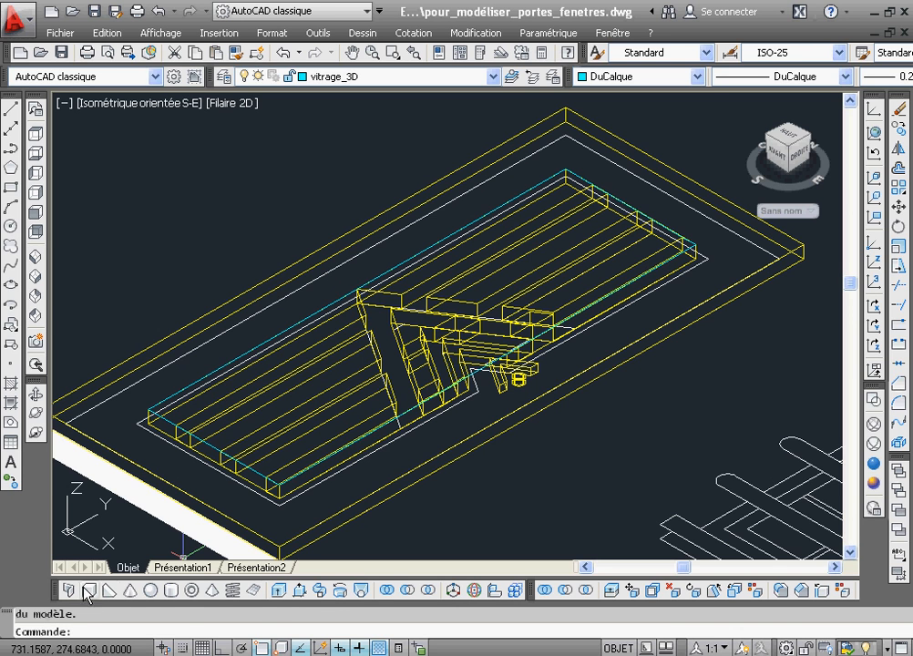
pyautogui.click(279, 593)
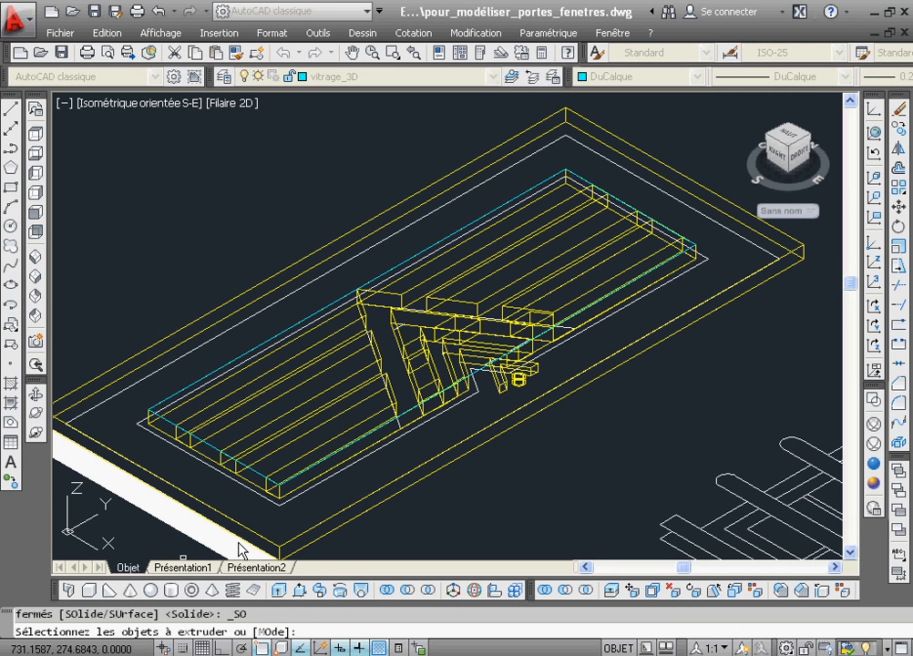
pyautogui.click(164, 400)
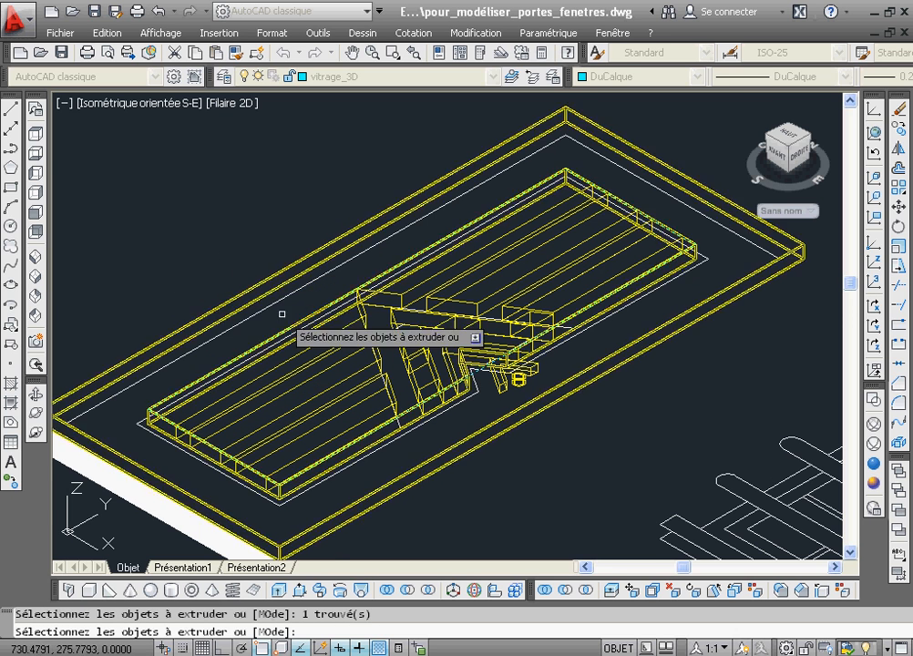
pyautogui.rightClick(144, 263)
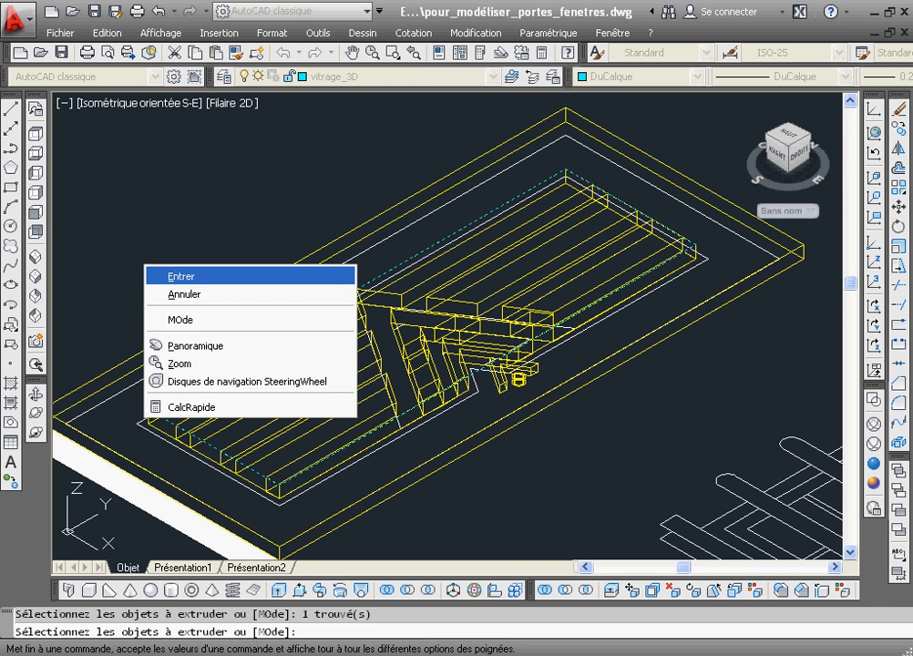
pyautogui.click(168, 277)
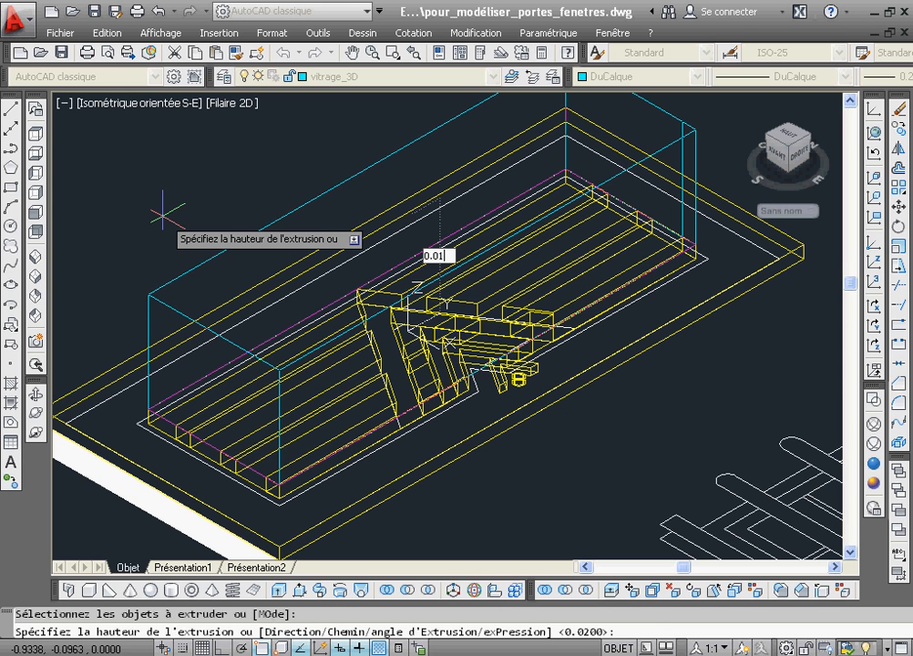
pyautogui.press('Return')
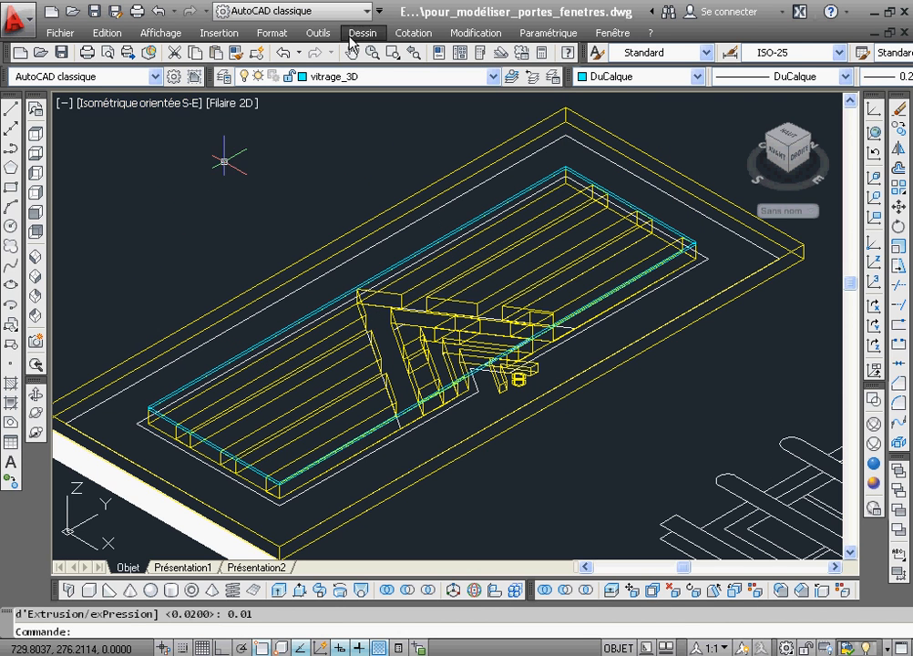
# Move the glass pane from its corner edge's midpoint to the midpoint of the opening's vertical corner edge, and restore the realistic view.
pyautogui.click(393, 52)
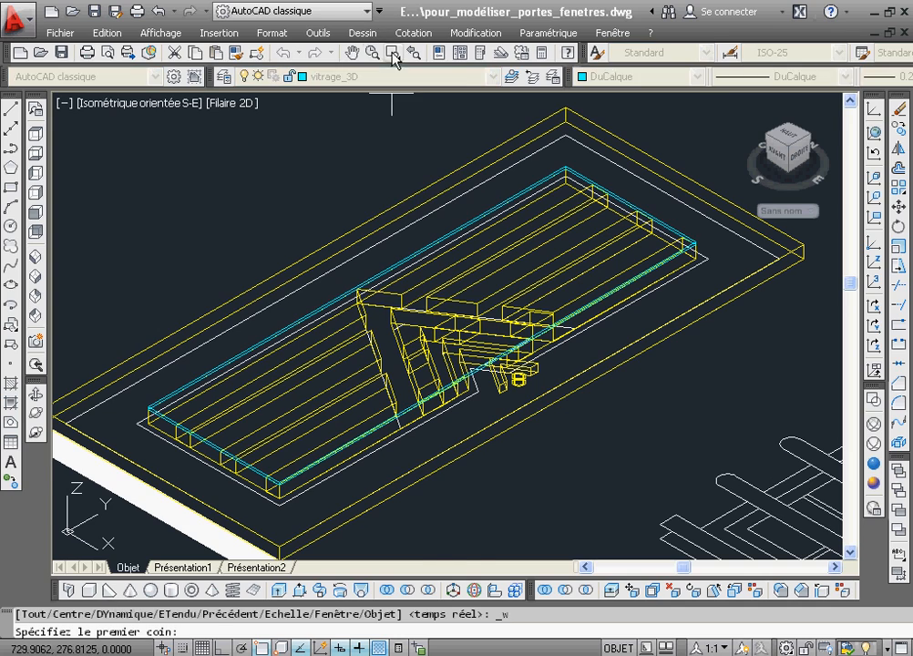
pyautogui.click(127, 362)
pyautogui.click(195, 455)
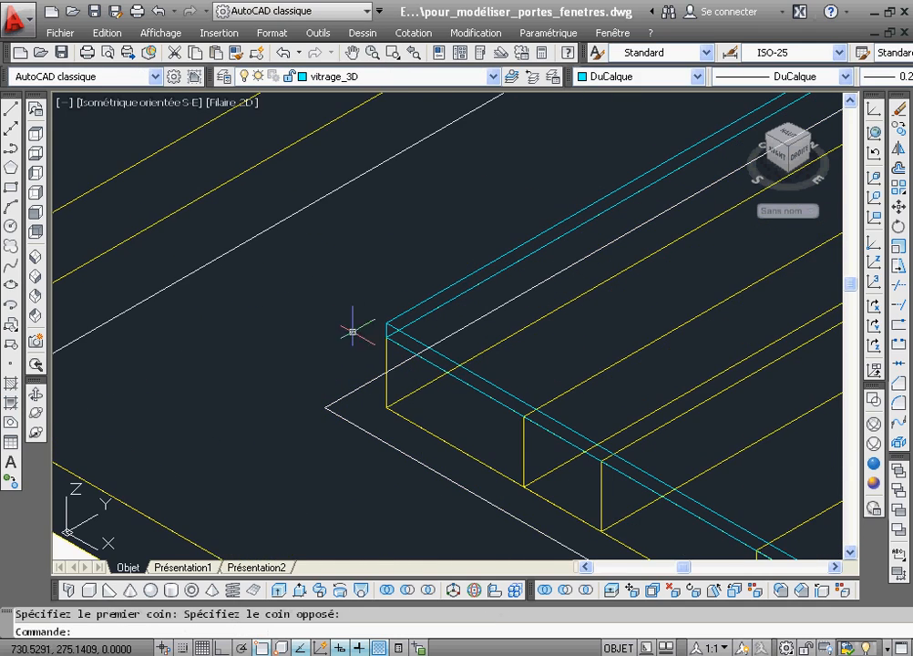
pyautogui.click(900, 208)
pyautogui.click(409, 307)
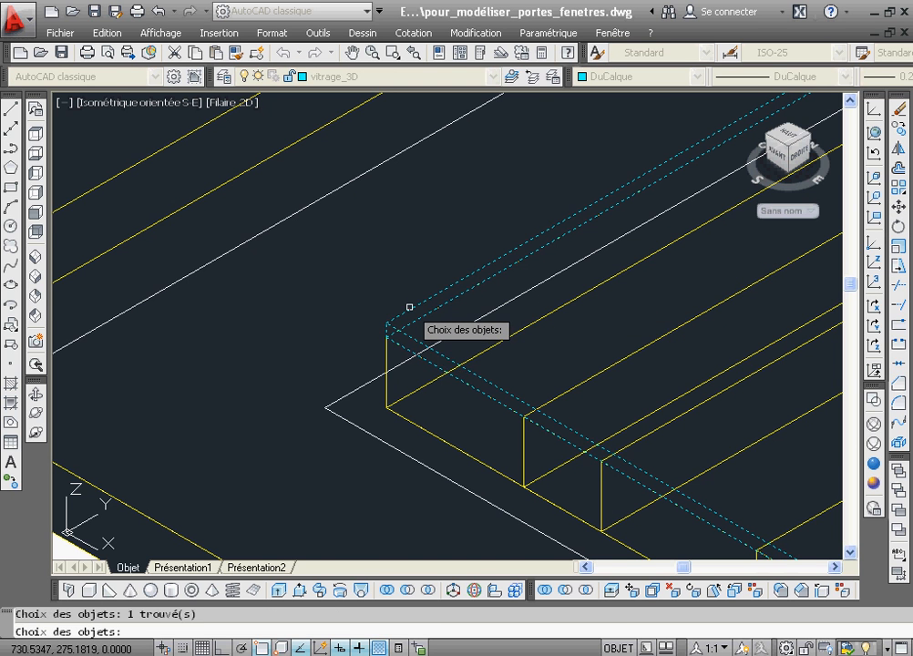
pyautogui.press('Return')
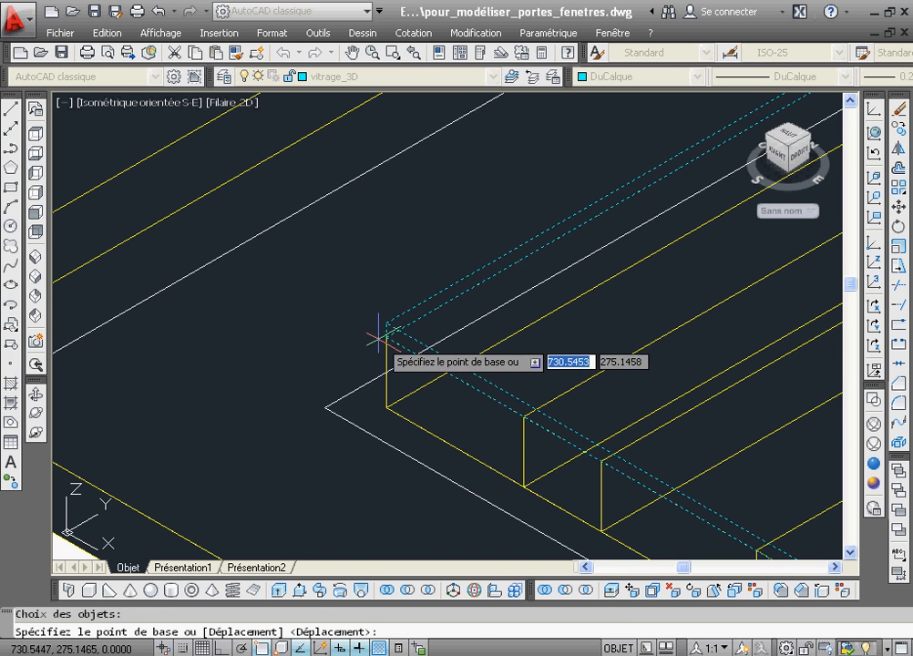
pyautogui.click(381, 329)
pyautogui.click(385, 372)
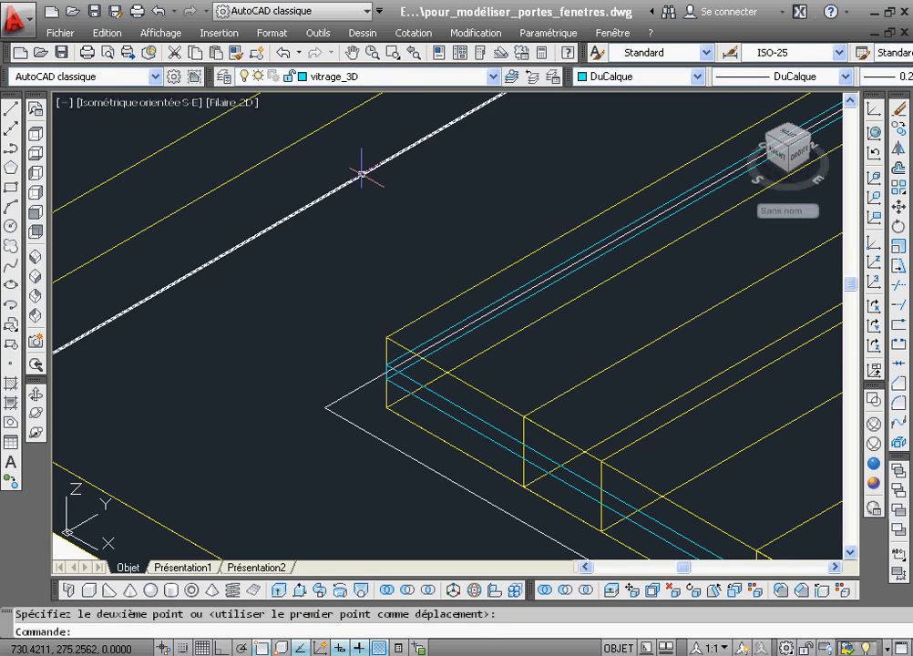
pyautogui.click(415, 33)
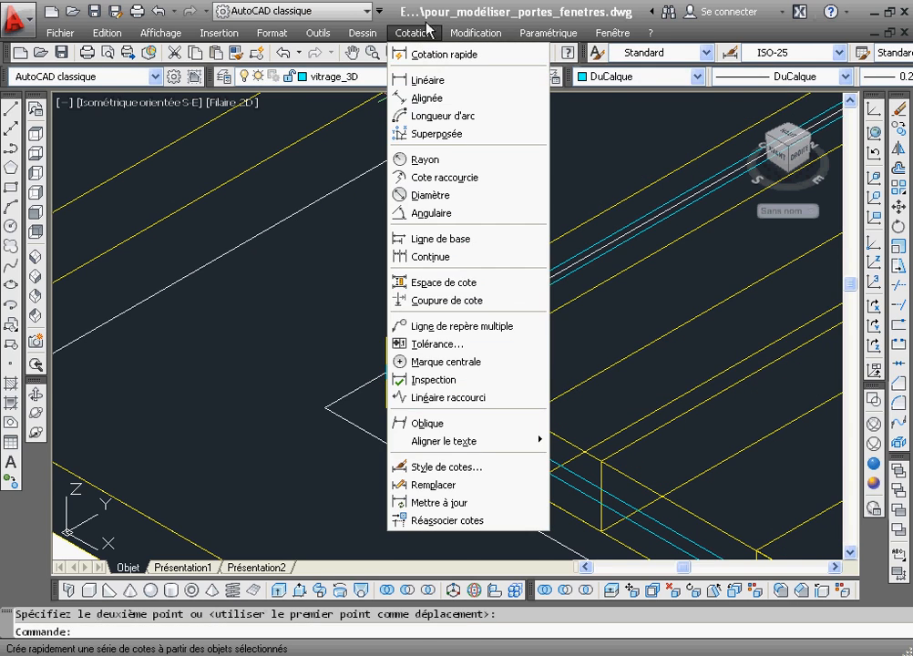
pyautogui.click(415, 52)
pyautogui.click(415, 52)
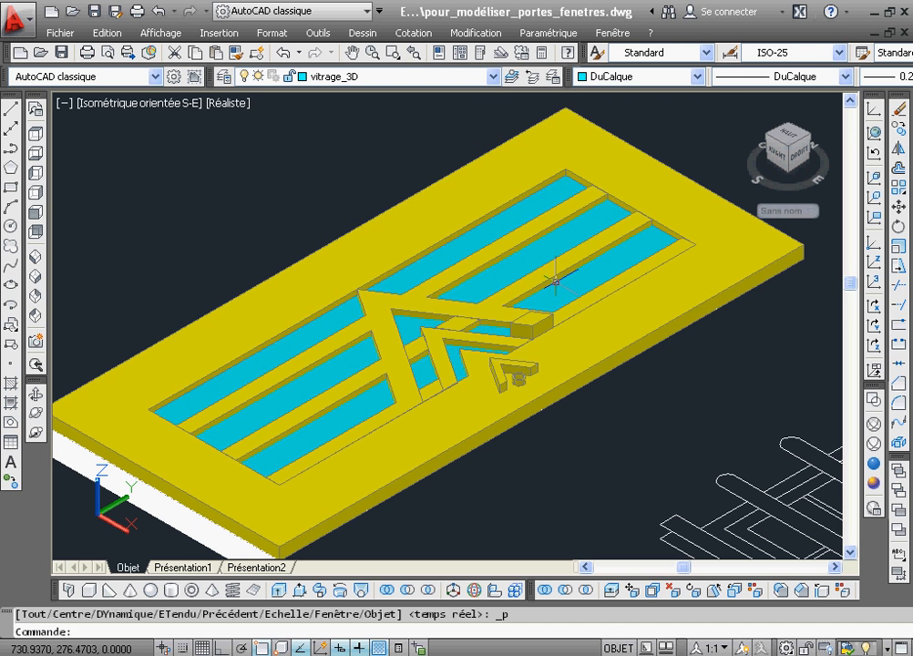
pyautogui.click(533, 323)
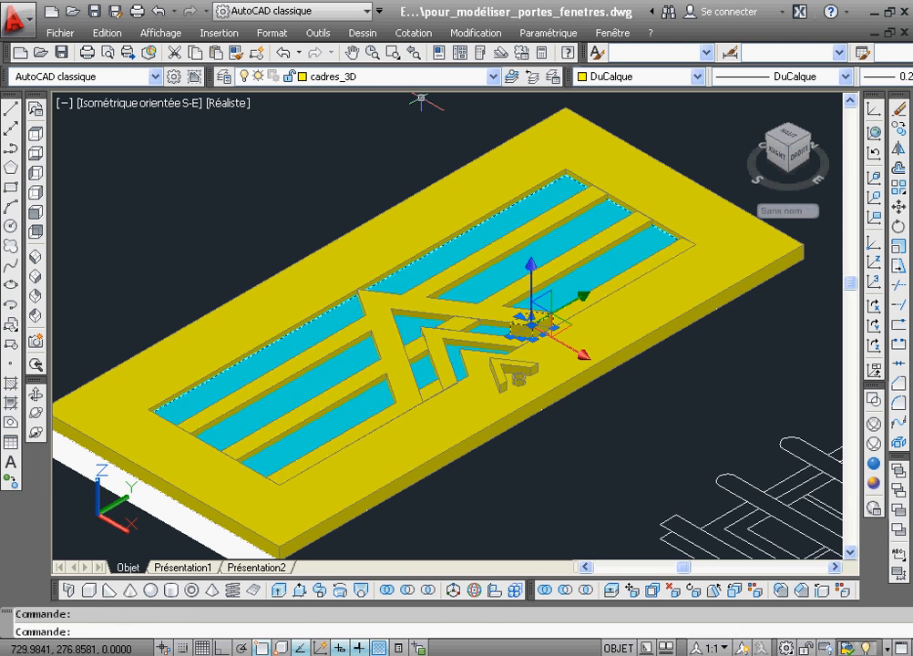
pyautogui.click(394, 53)
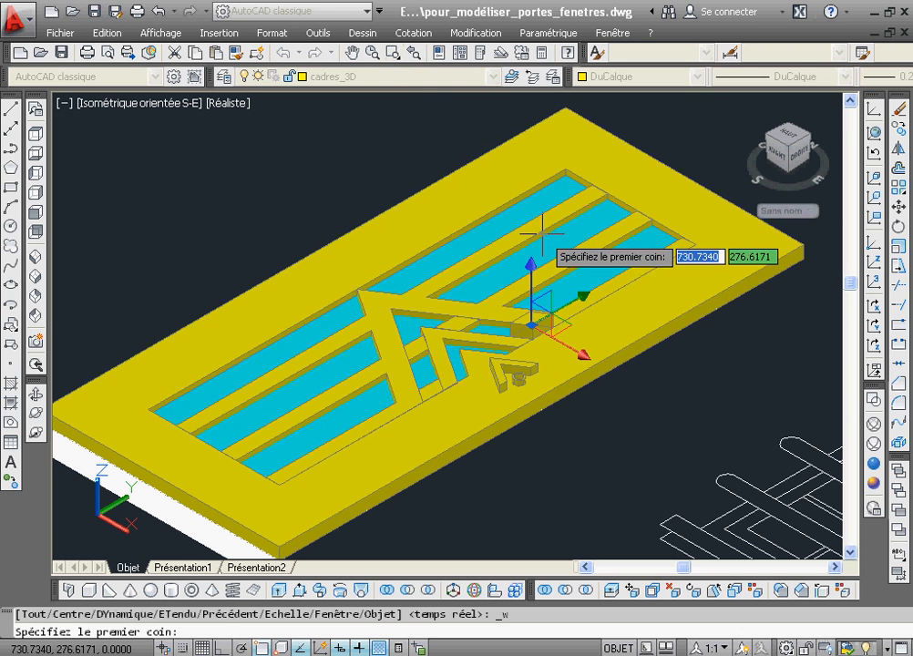
pyautogui.click(507, 288)
pyautogui.click(567, 345)
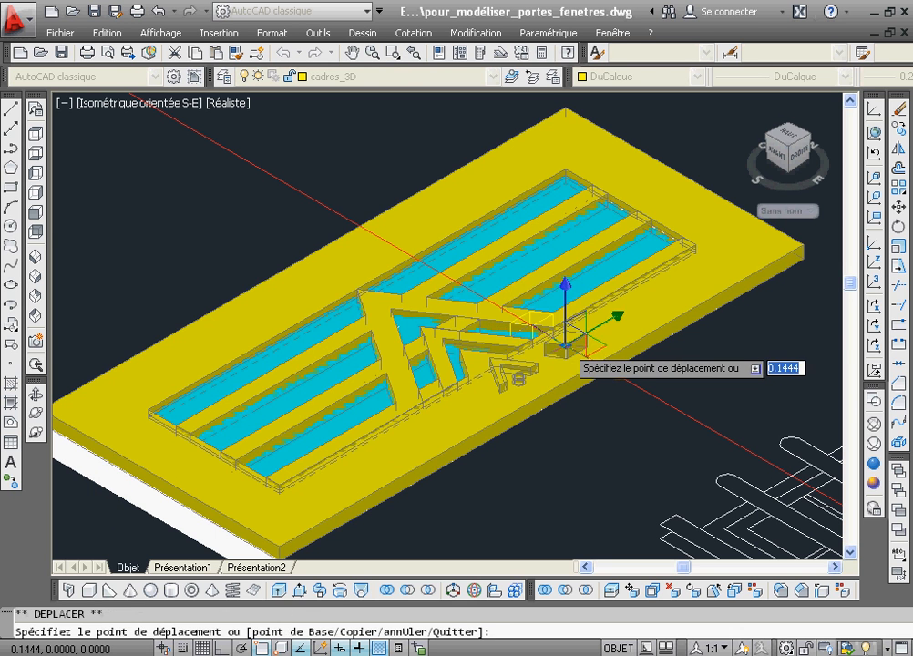
pyautogui.click(566, 351)
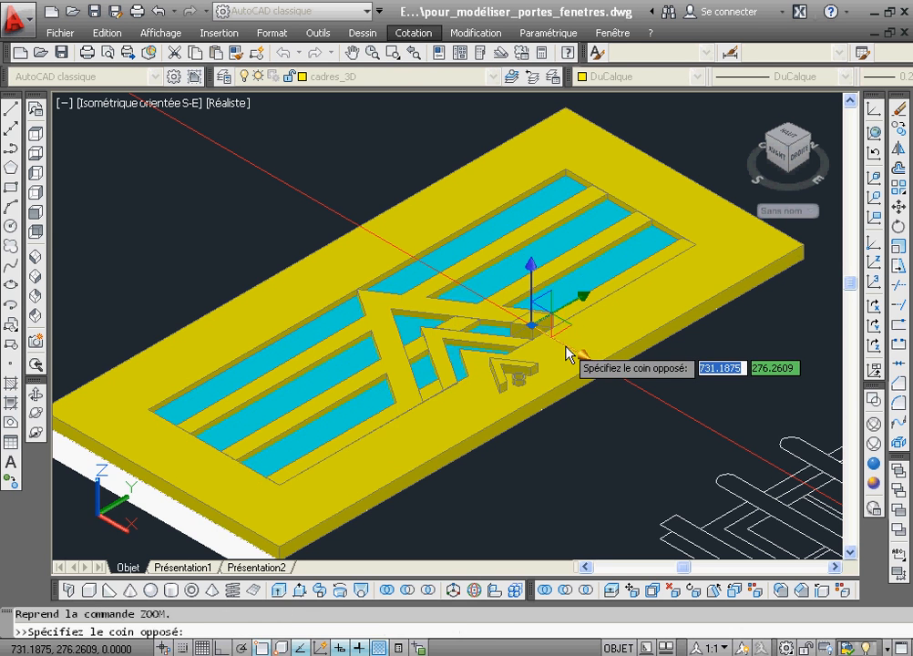
pyautogui.click(648, 404)
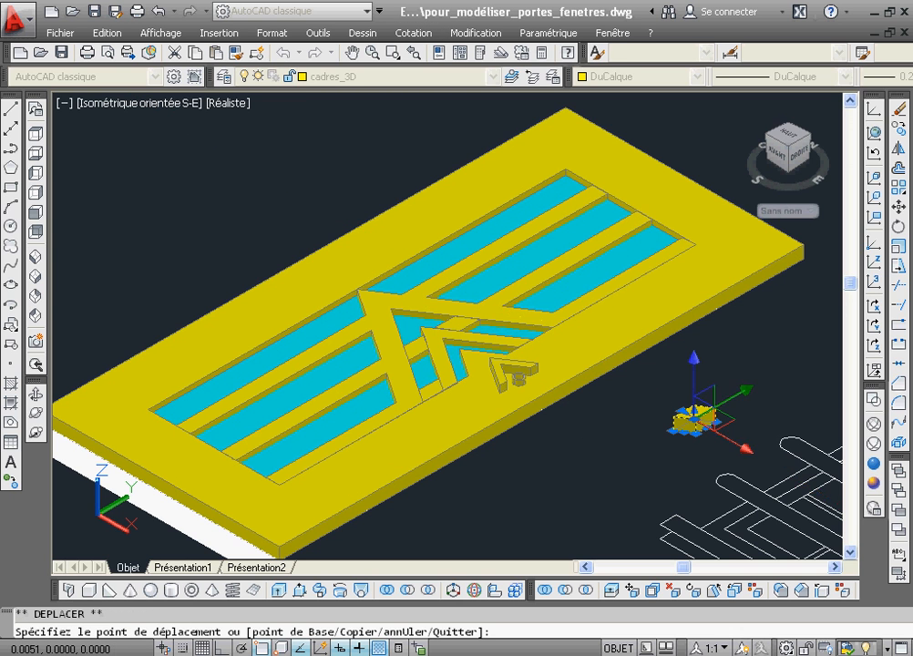
pyautogui.press('Escape')
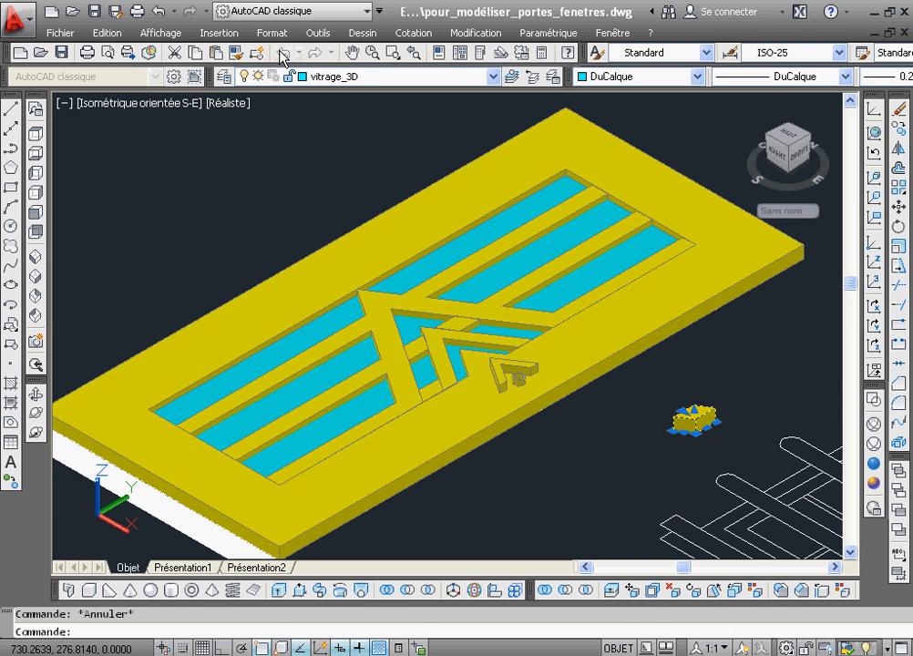
pyautogui.click(283, 53)
pyautogui.click(283, 53)
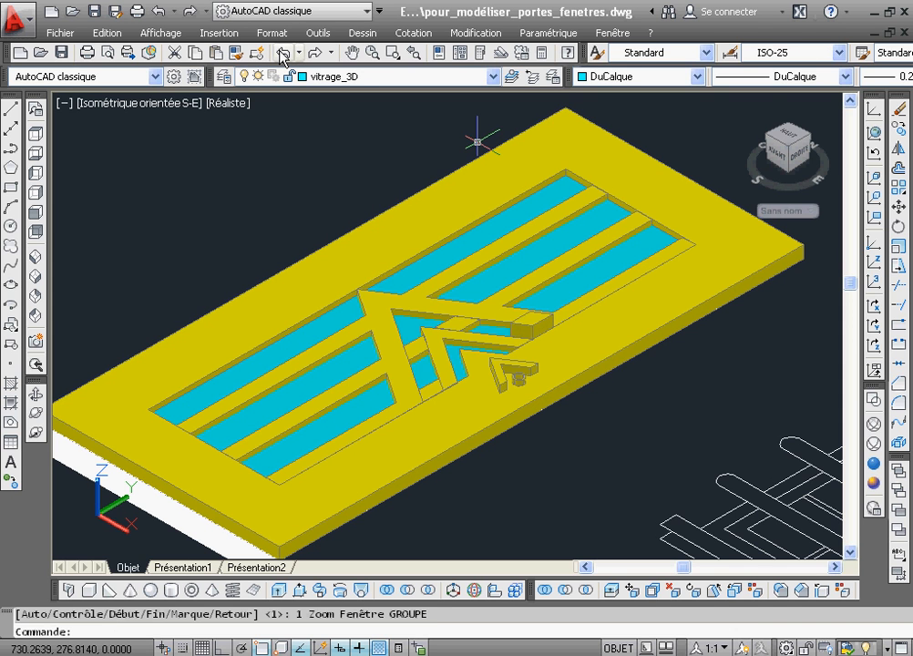
pyautogui.click(284, 53)
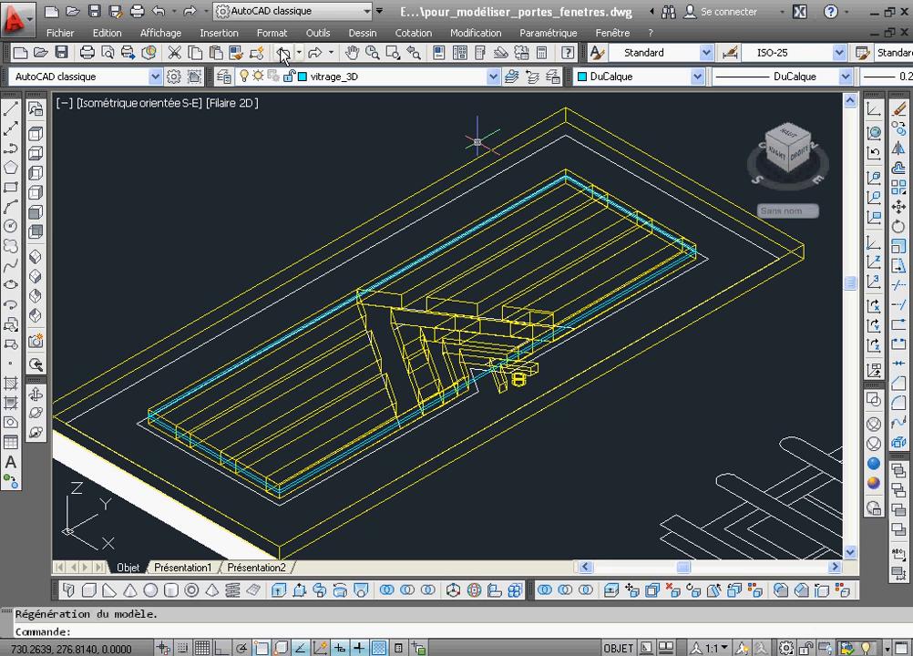
pyautogui.click(315, 54)
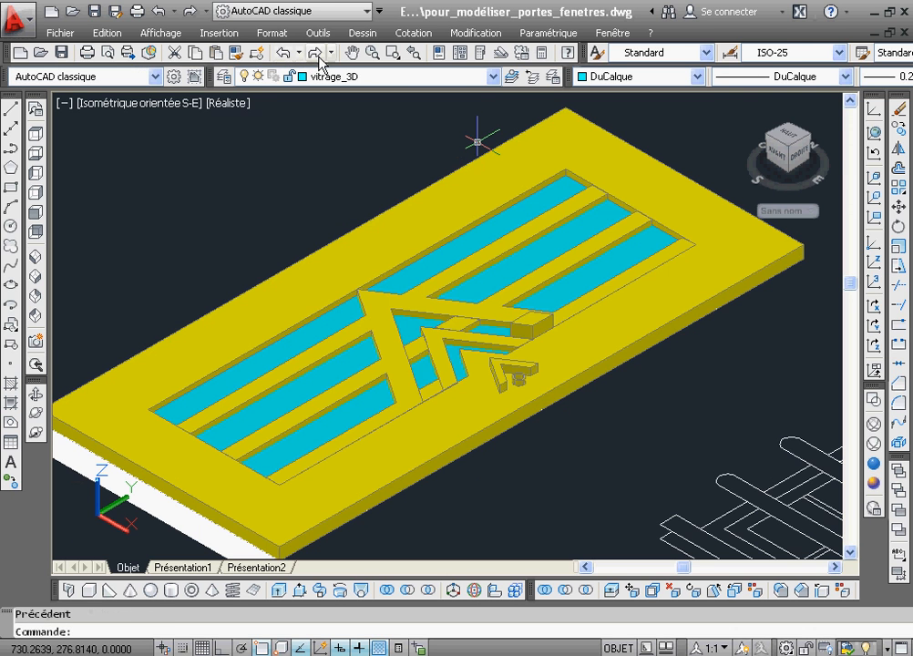
# Move the raised block at the end of the chevron bars vertically from its upper front corner to its lower front corner, flush with the frame.
pyautogui.click(390, 55)
pyautogui.click(481, 292)
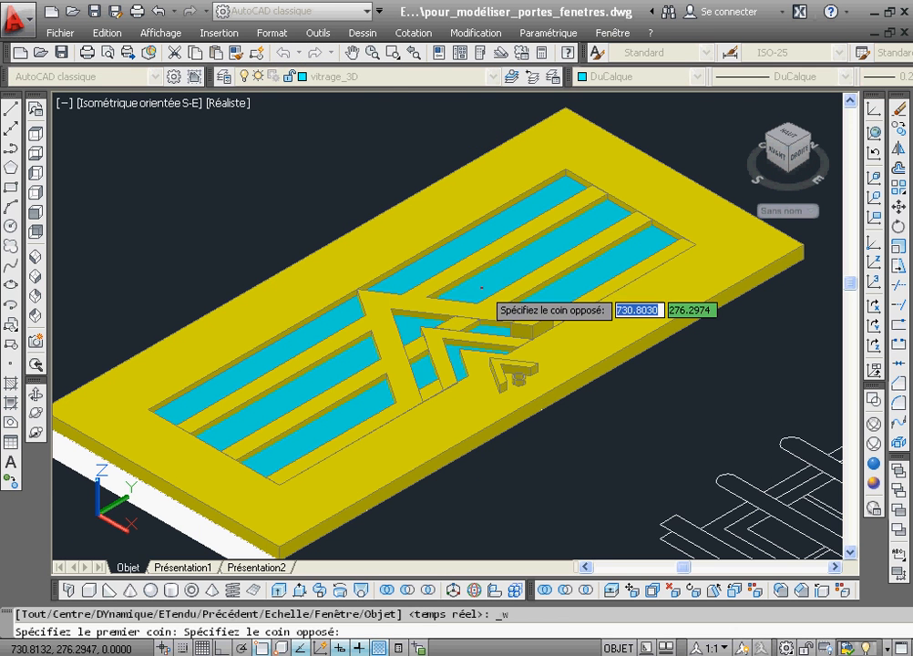
pyautogui.click(569, 365)
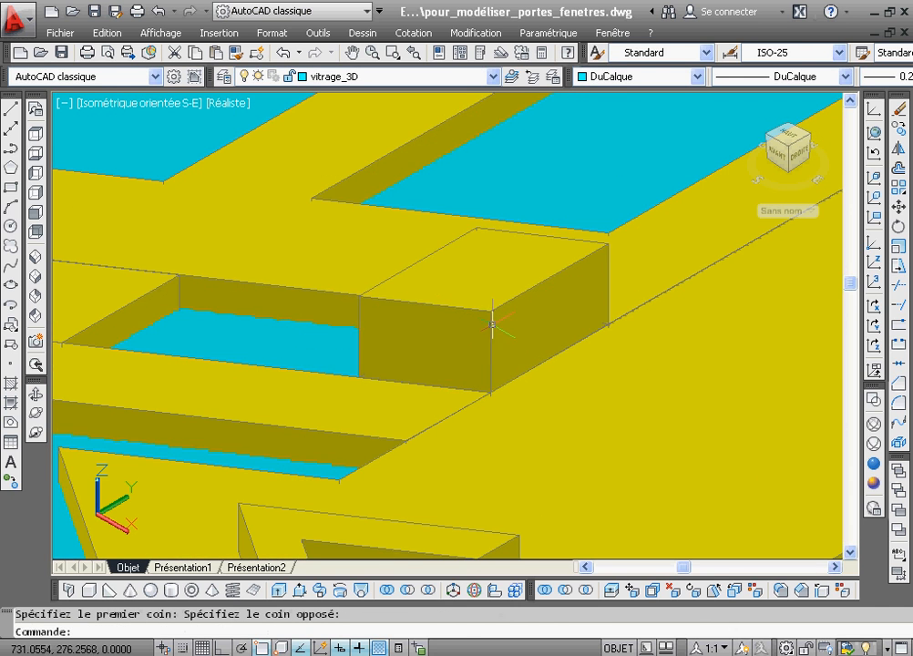
pyautogui.click(490, 320)
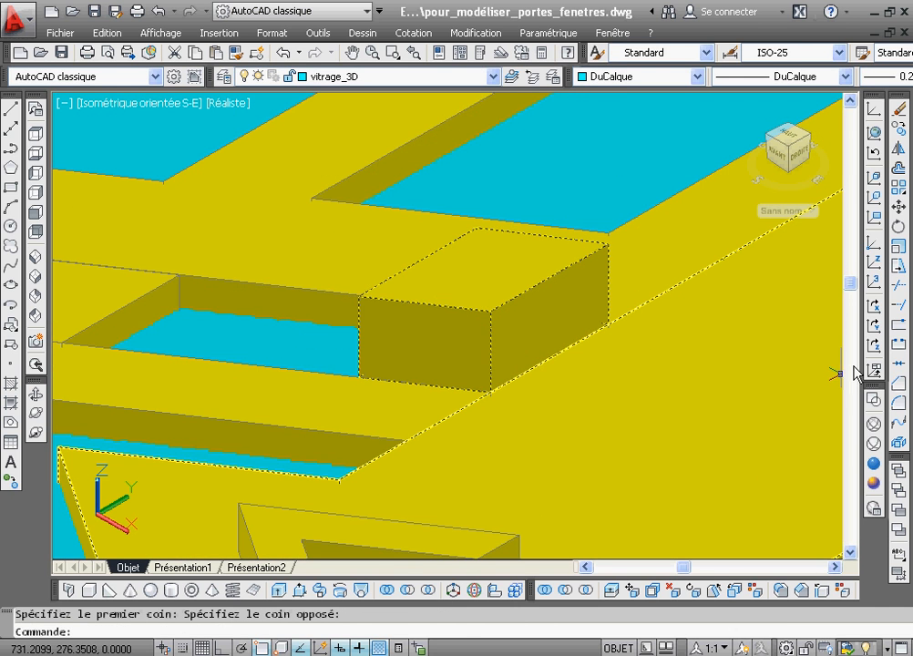
pyautogui.click(905, 210)
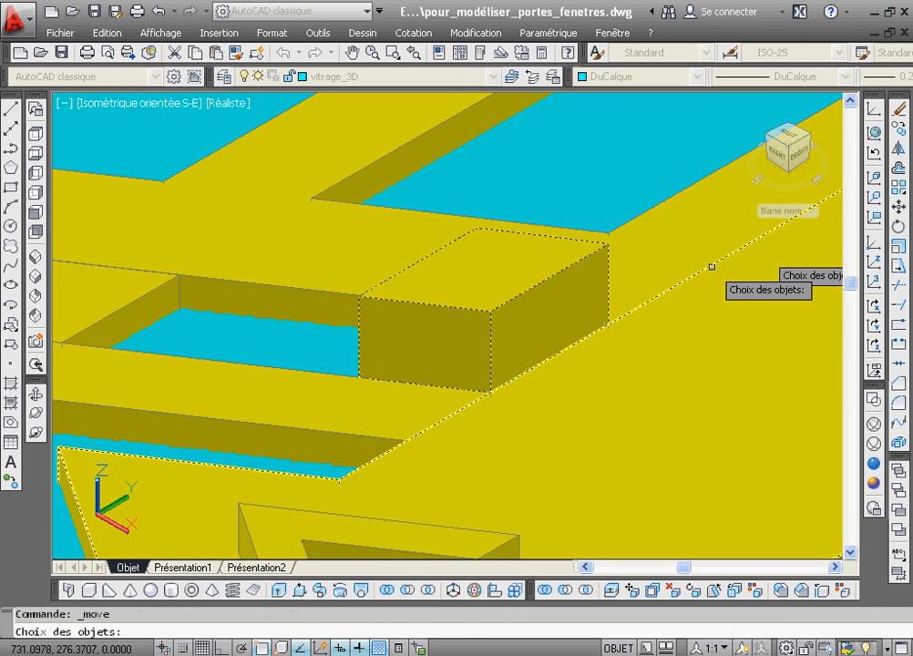
pyautogui.click(505, 304)
pyautogui.press('Return')
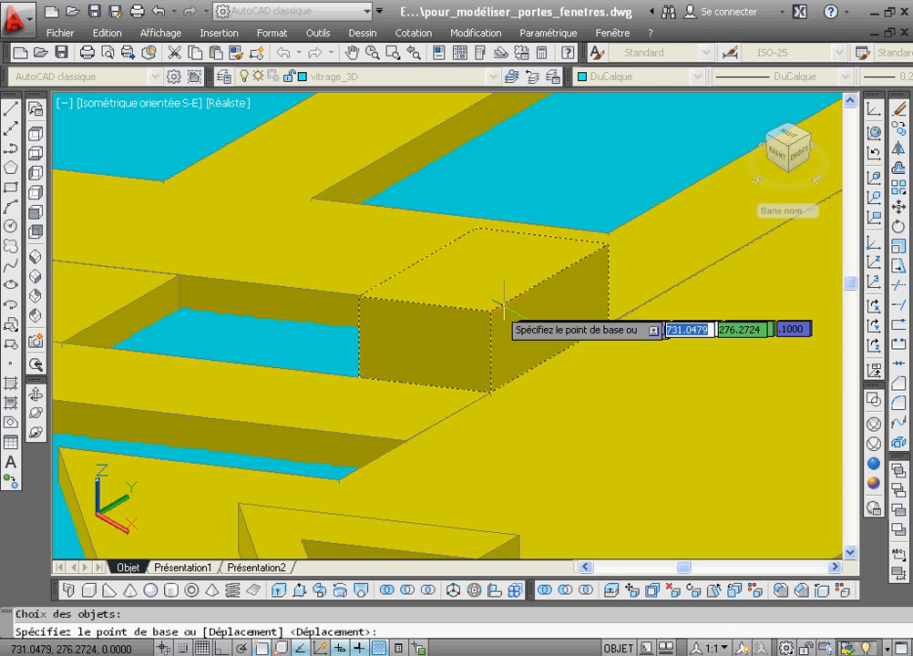
pyautogui.click(491, 310)
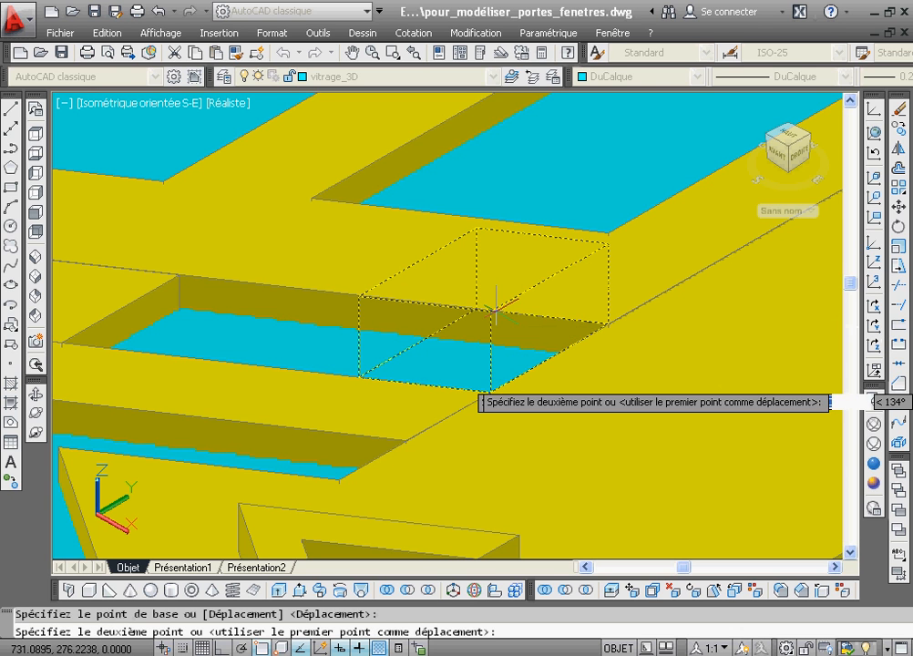
pyautogui.click(486, 387)
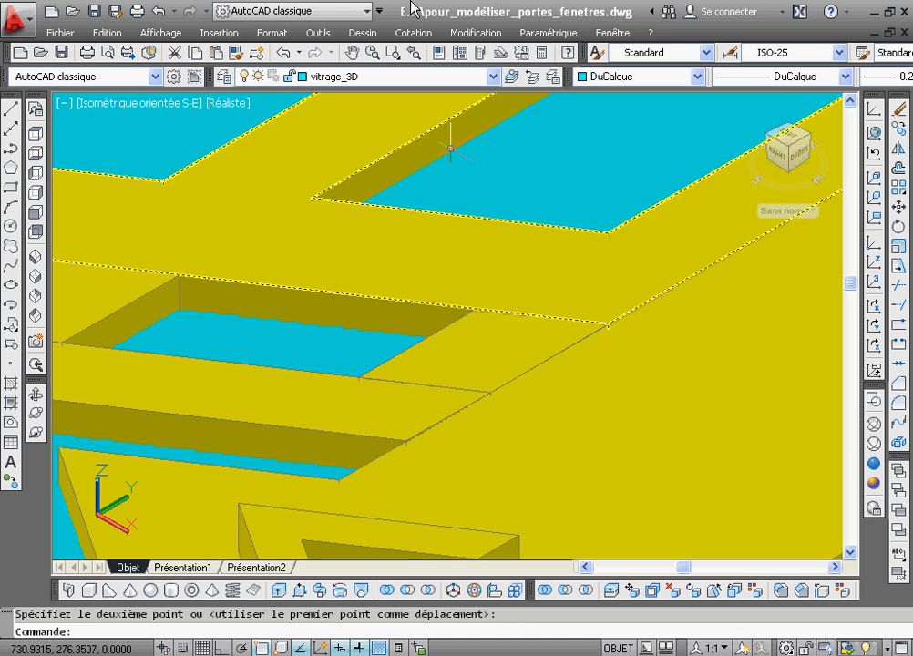
# Leave the close-up of the door and frame the window drawing beside it in the main façade.
pyautogui.click(414, 54)
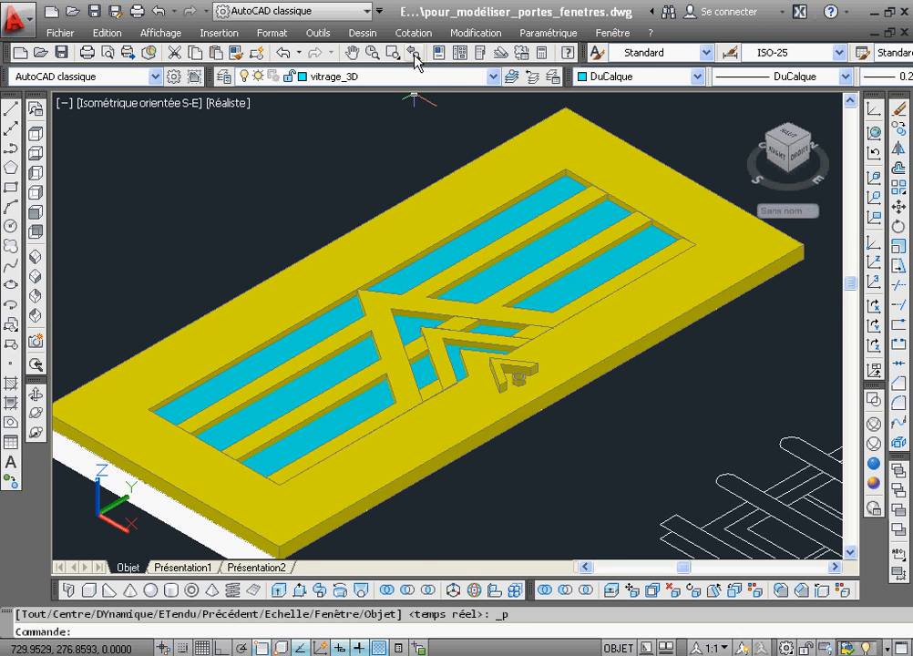
pyautogui.click(415, 54)
pyautogui.click(415, 54)
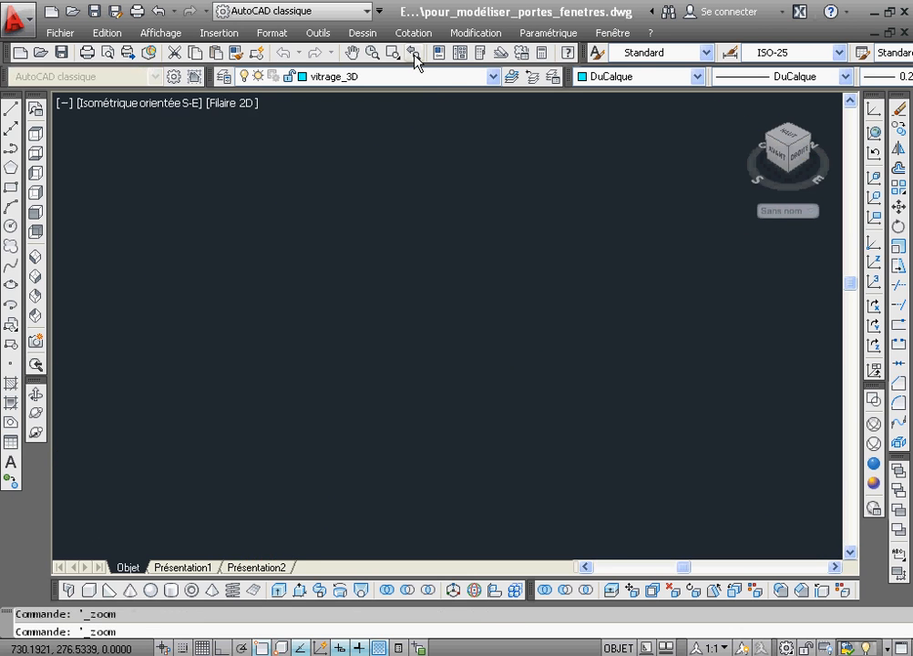
pyautogui.click(415, 55)
pyautogui.click(415, 54)
pyautogui.click(415, 54)
pyautogui.click(415, 55)
pyautogui.click(393, 53)
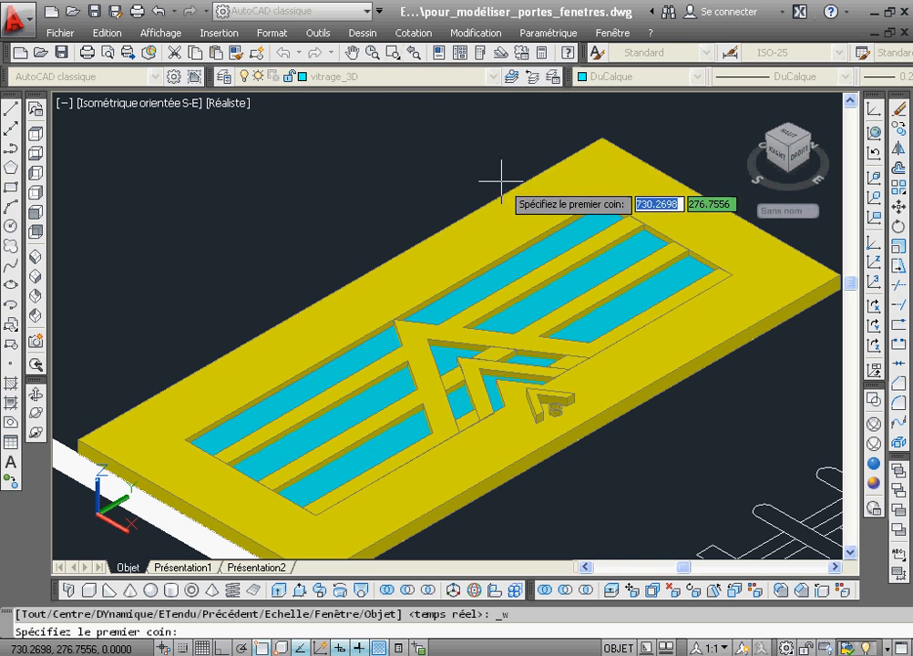
pyautogui.press('Escape')
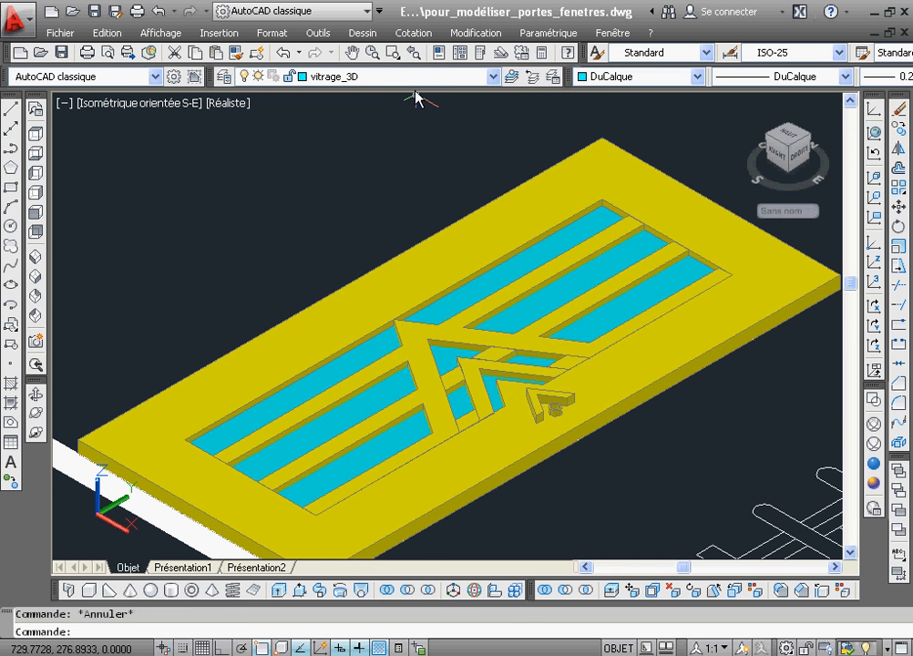
pyautogui.click(373, 55)
pyautogui.moveTo(526, 147); pyautogui.dragTo(570, 313)
pyautogui.moveTo(614, 281); pyautogui.dragTo(594, 255)
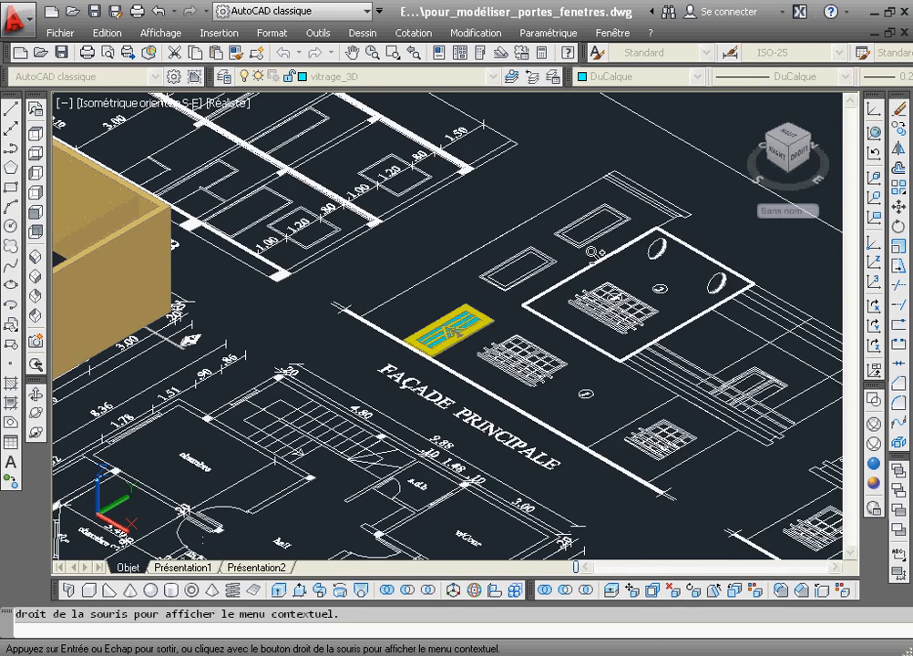
pyautogui.rightClick(592, 252)
pyautogui.click(603, 259)
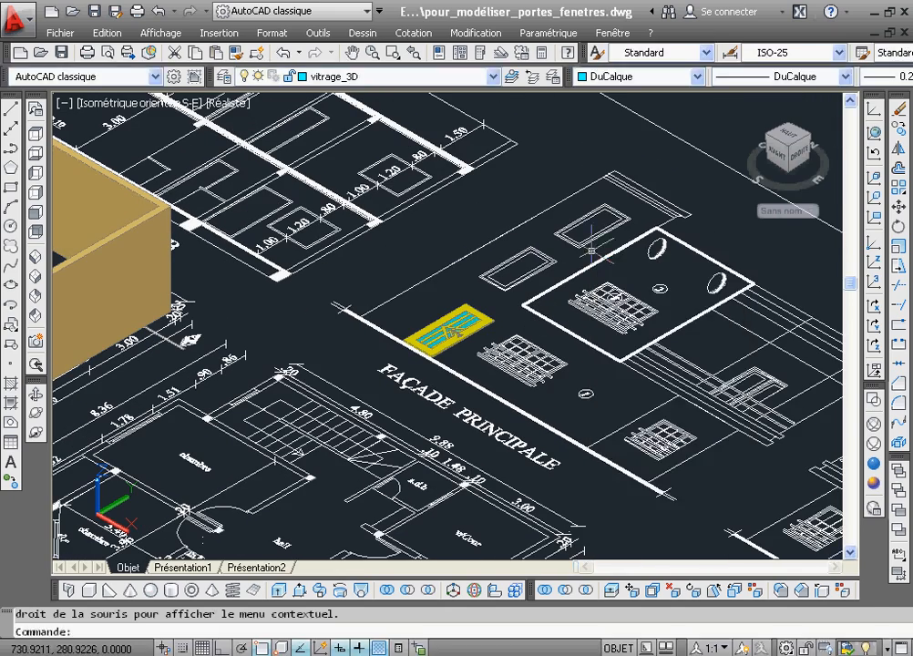
pyautogui.click(393, 52)
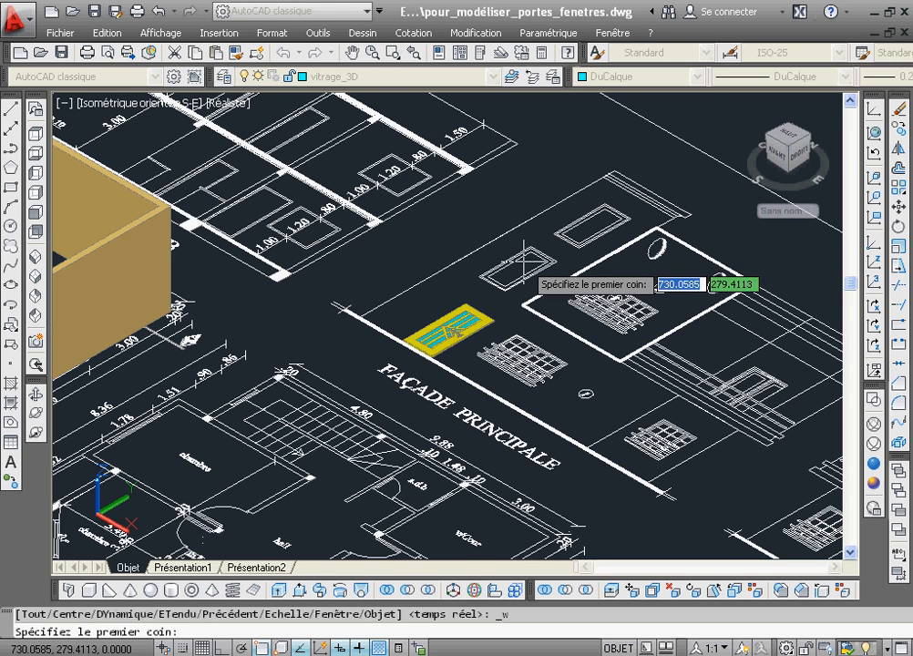
pyautogui.click(442, 305)
pyautogui.click(593, 401)
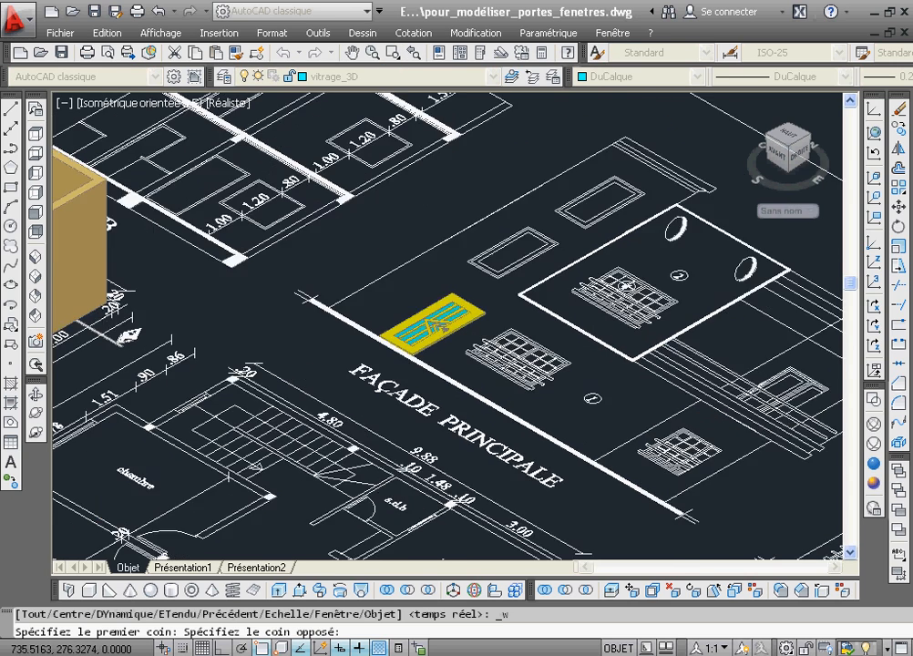
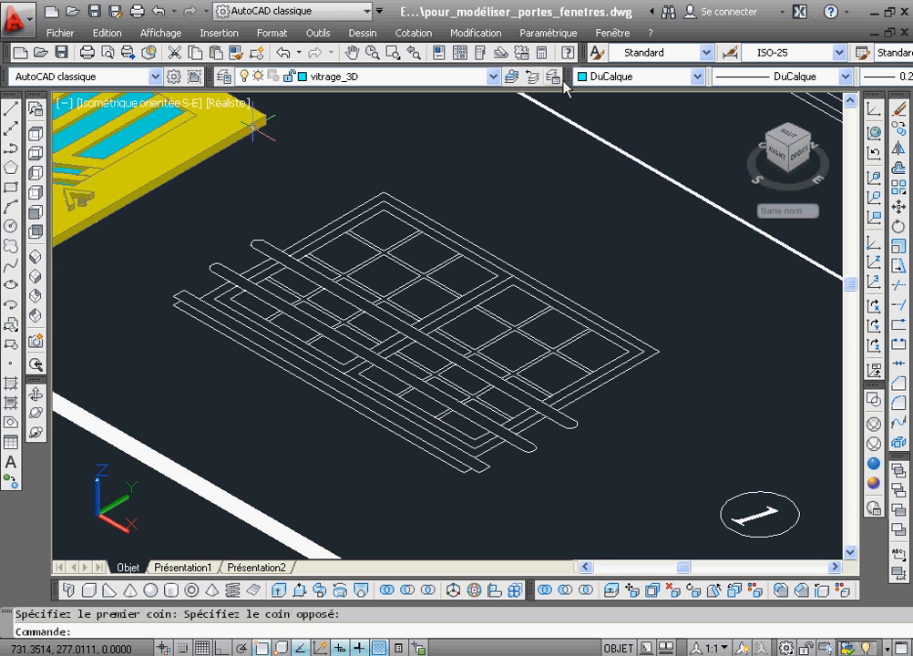
# Make cadres_3D the current layer and draw a closed polyline around the four outer corners of the window frame.
pyautogui.click(494, 78)
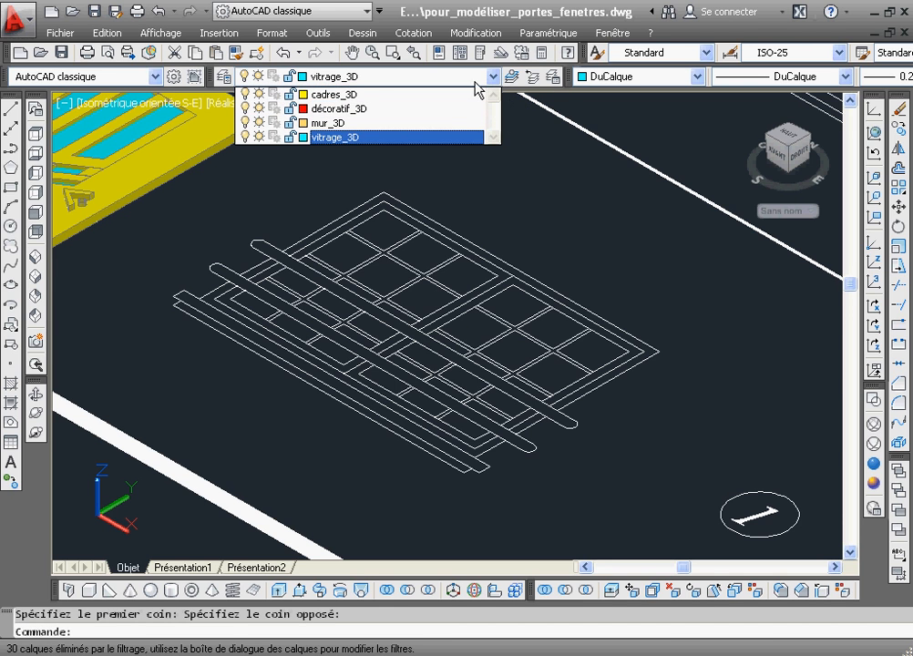
pyautogui.click(460, 95)
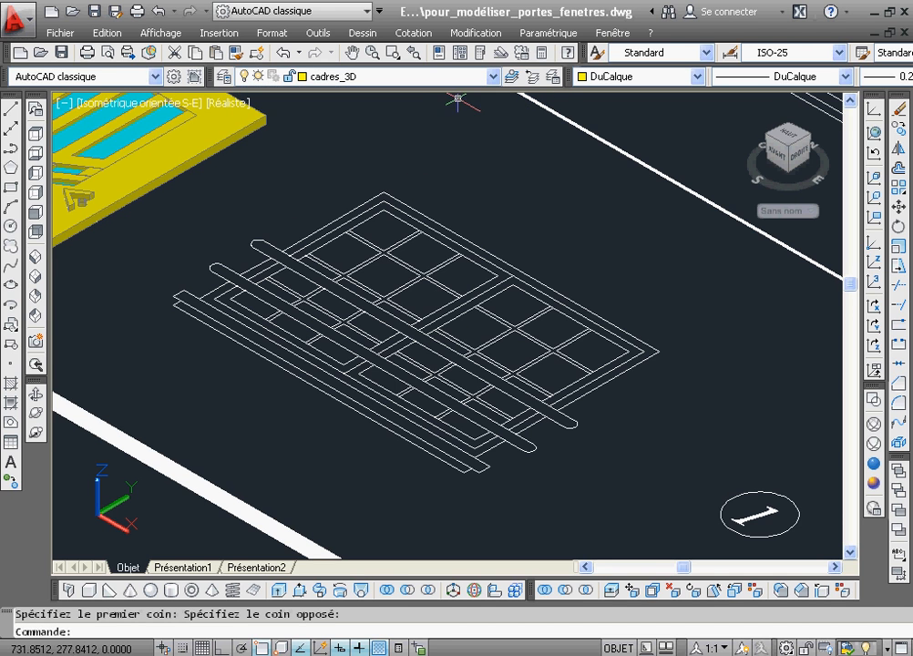
pyautogui.click(12, 149)
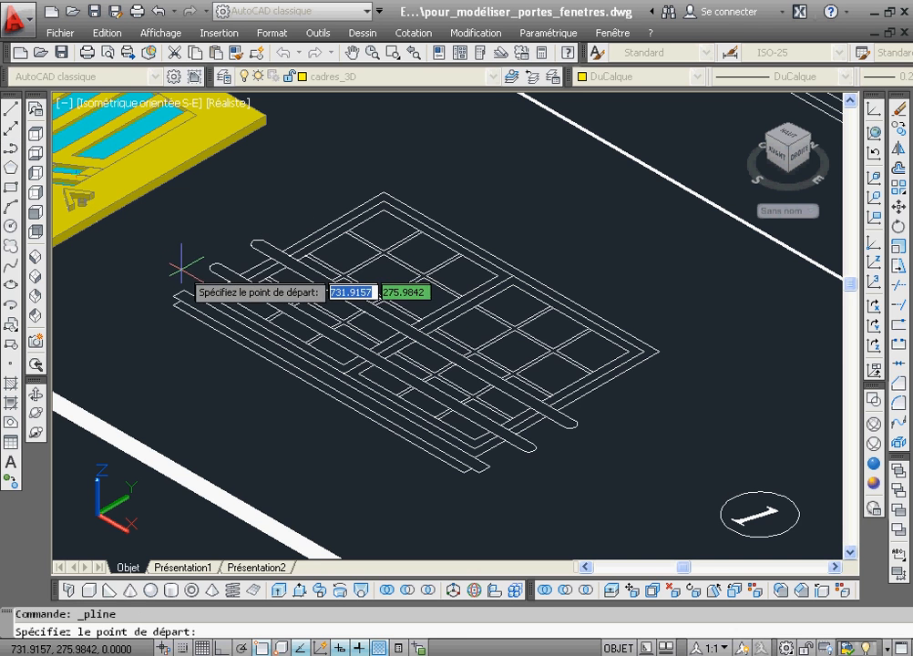
pyautogui.click(199, 298)
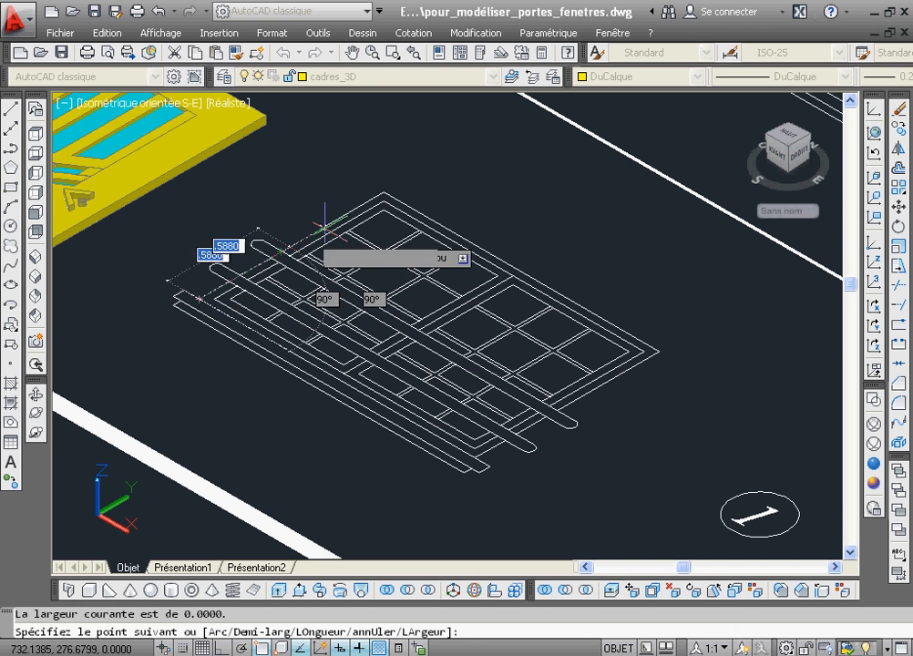
pyautogui.click(382, 193)
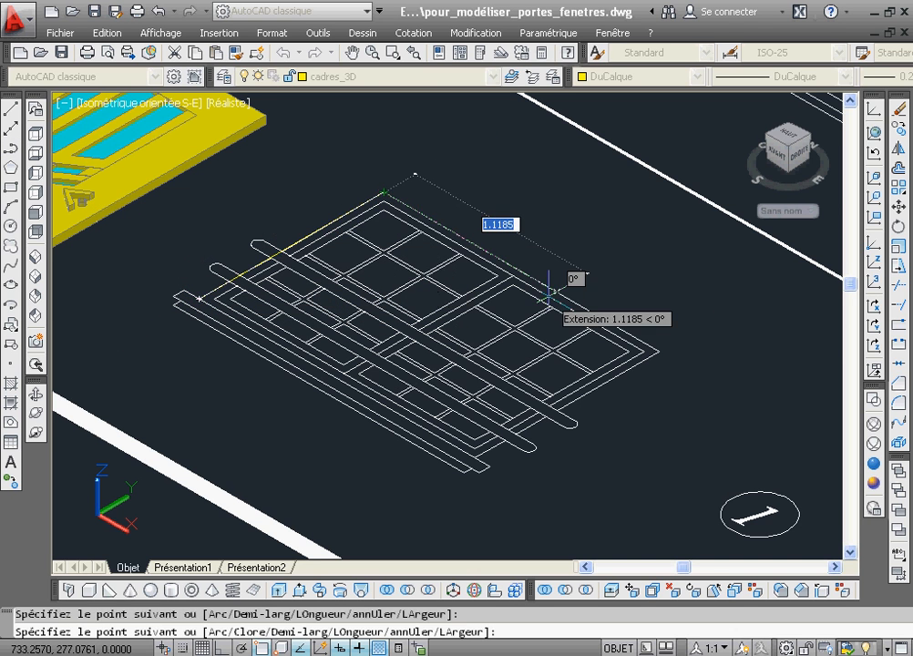
pyautogui.click(658, 351)
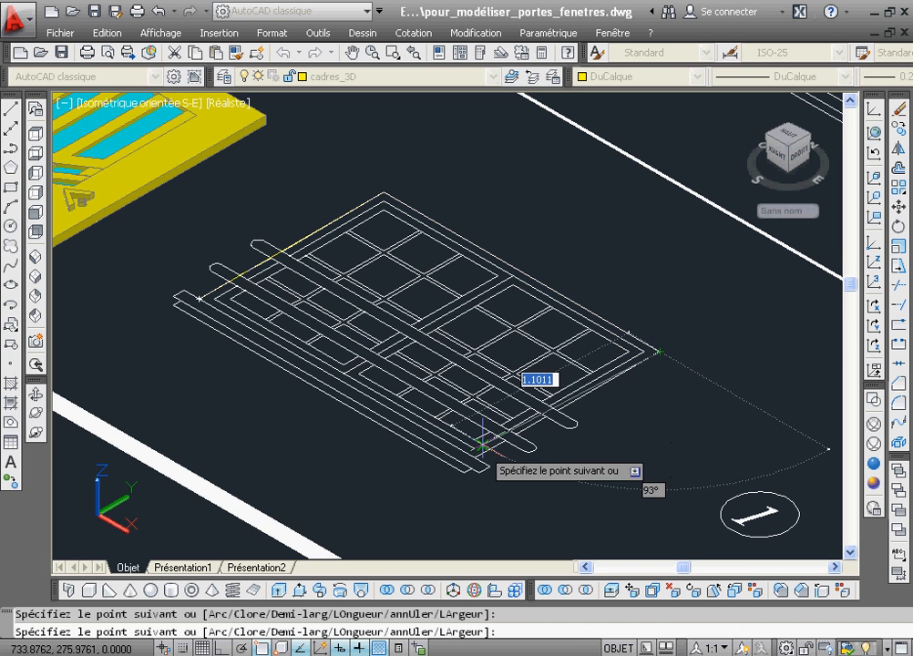
pyautogui.click(474, 454)
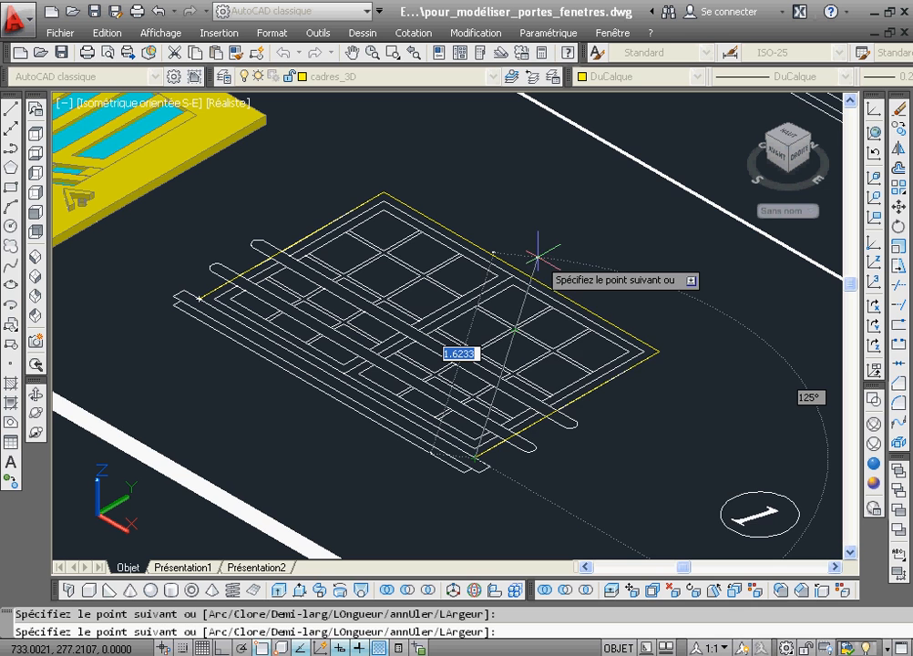
pyautogui.rightClick(540, 260)
pyautogui.click(574, 349)
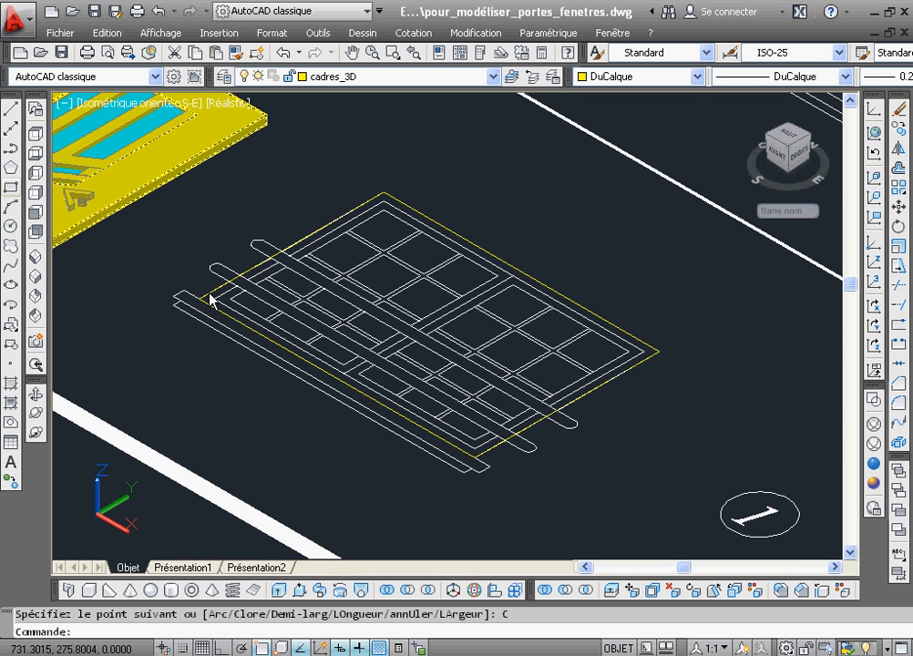
# Draw two rectangles on the window drawing, one around the inner opening of each sash, from corner to opposite corner.
pyautogui.click(11, 188)
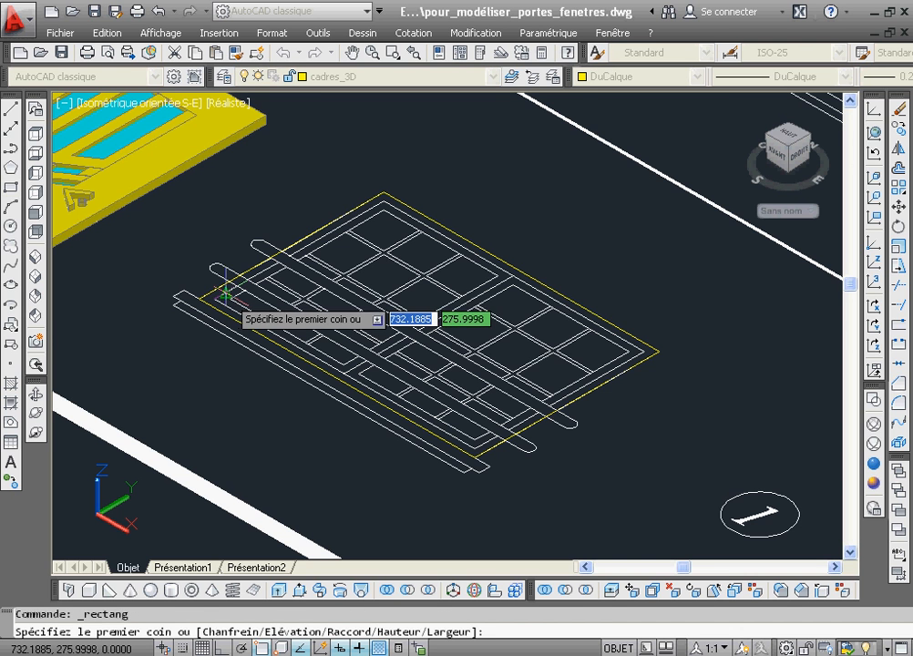
pyautogui.click(229, 299)
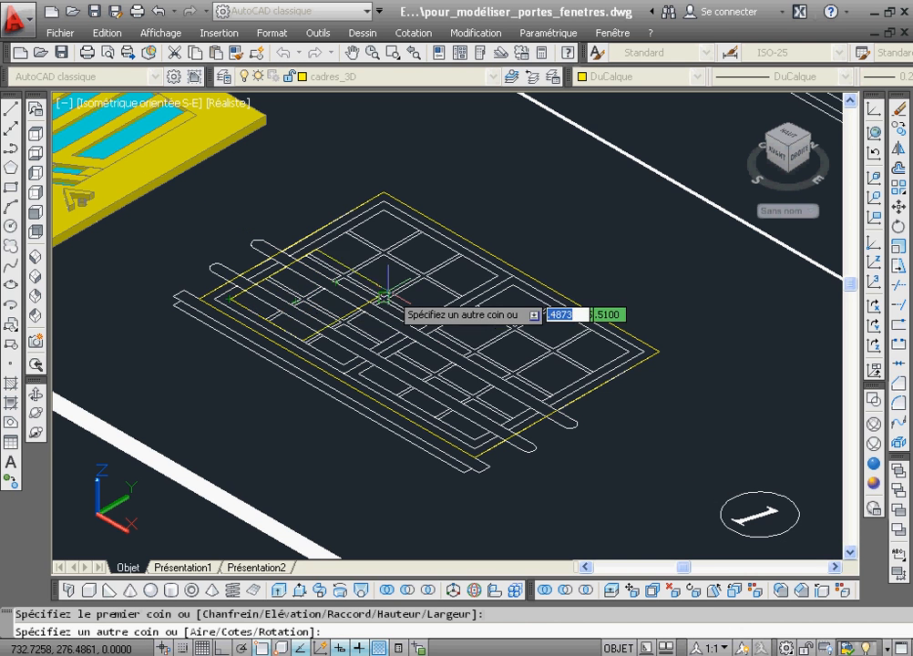
pyautogui.click(495, 272)
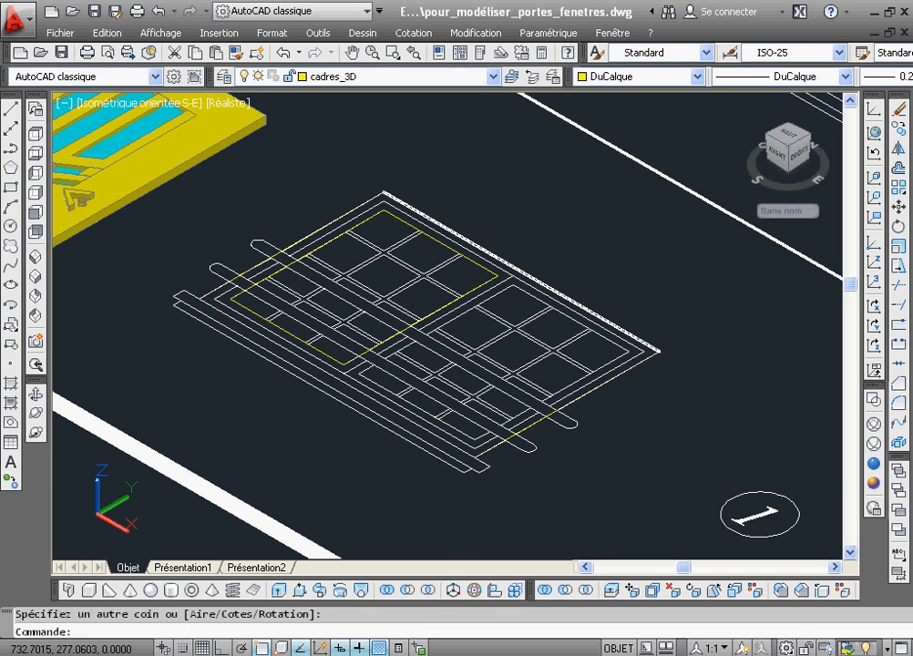
pyautogui.rightClick(469, 241)
pyautogui.click(526, 257)
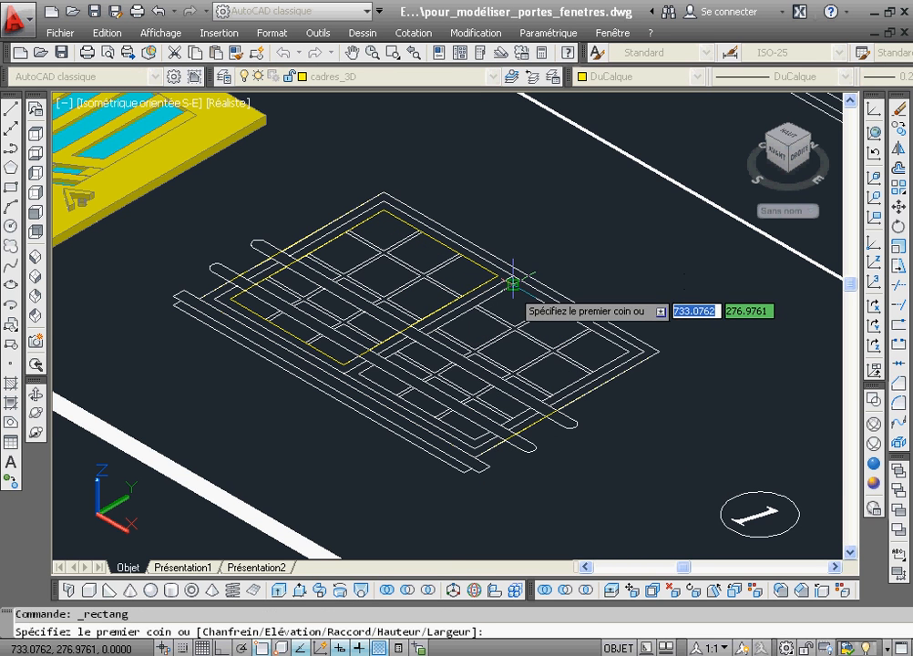
pyautogui.click(513, 283)
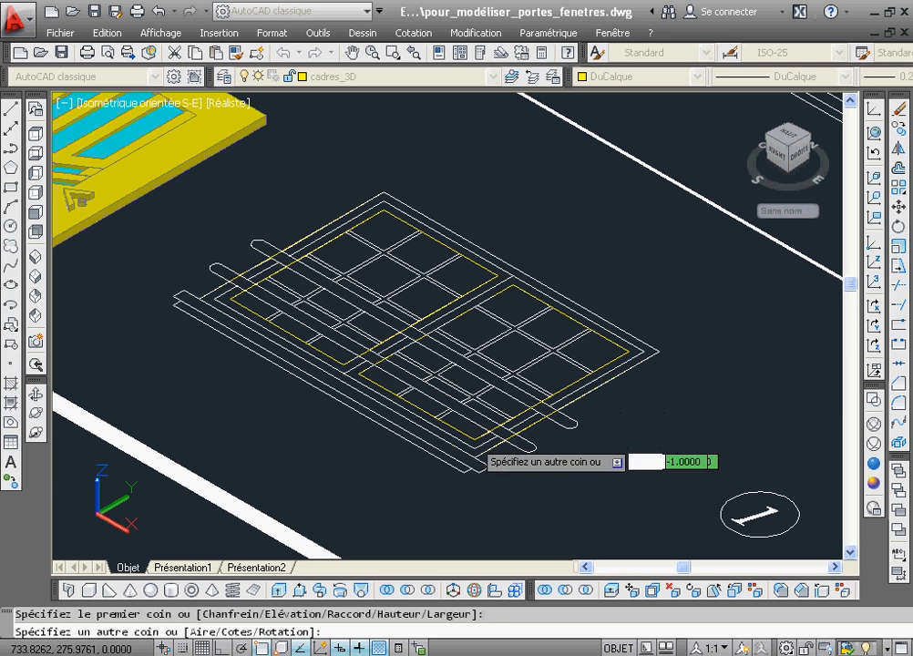
pyautogui.click(473, 441)
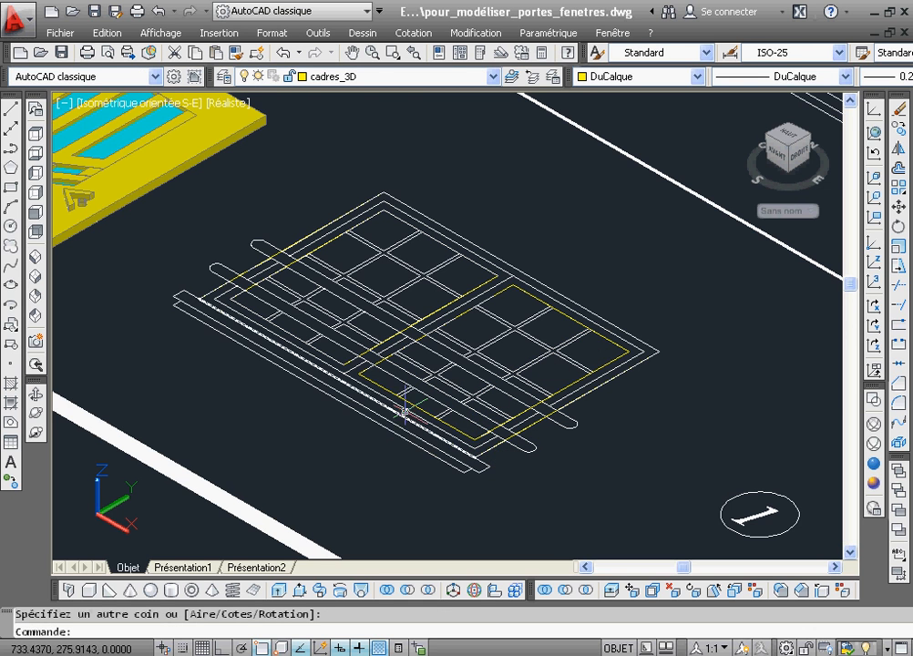
# Erase the white 2D line on layer 0 that overlaps the long outer edge of the traced window frame.
pyautogui.click(422, 210)
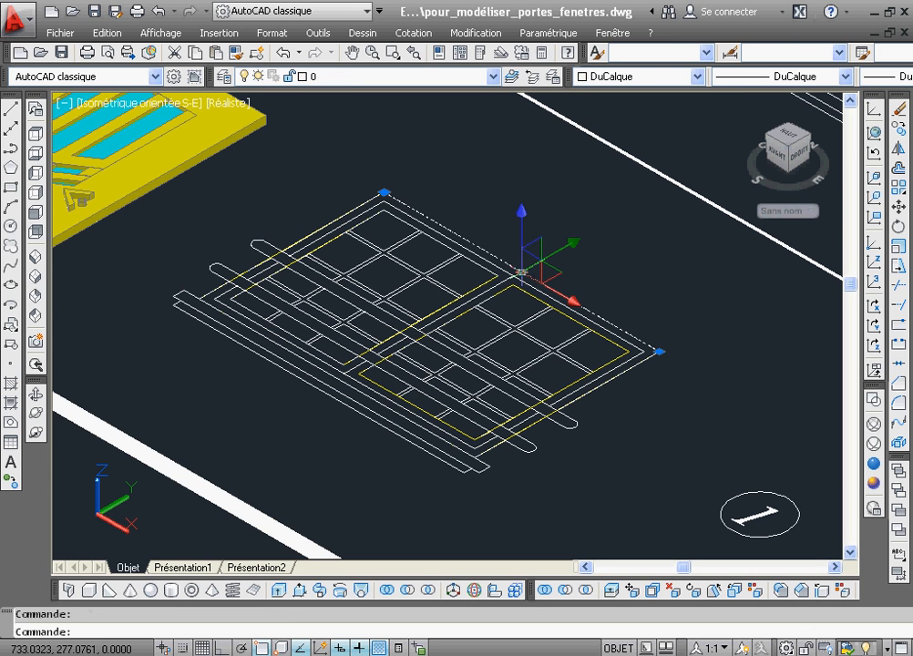
pyautogui.click(900, 110)
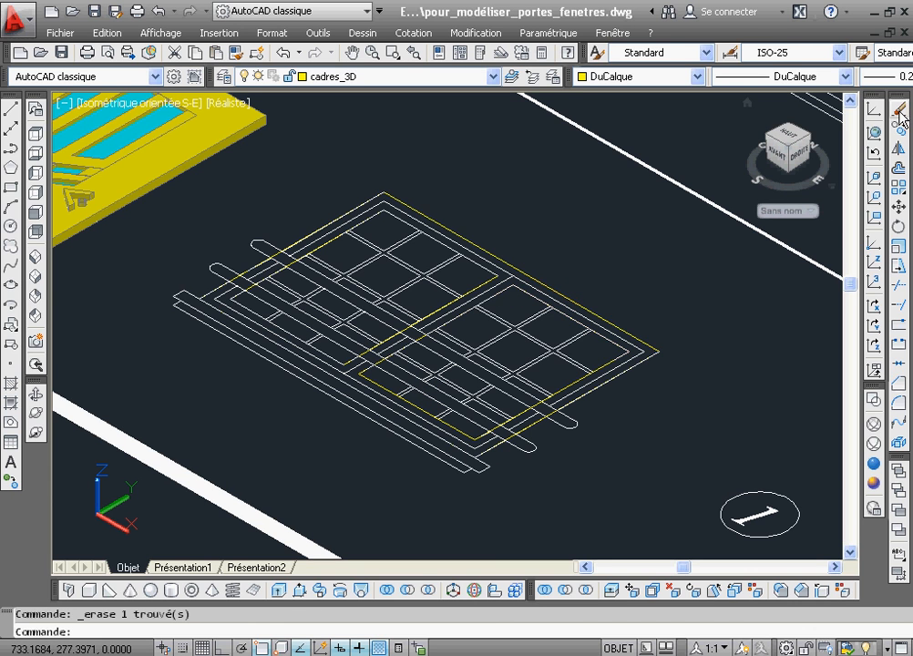
pyautogui.click(302, 418)
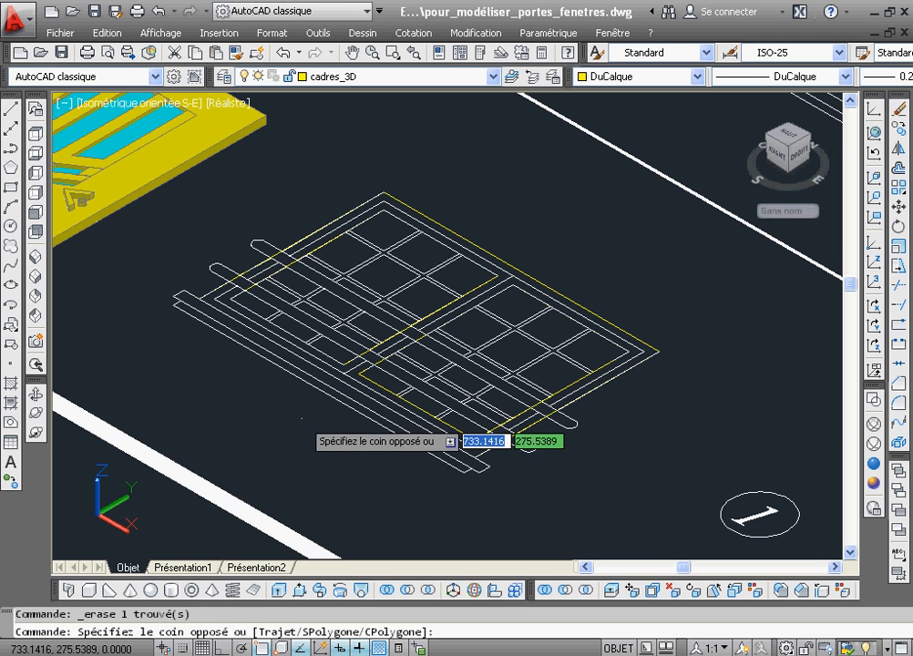
pyautogui.click(300, 419)
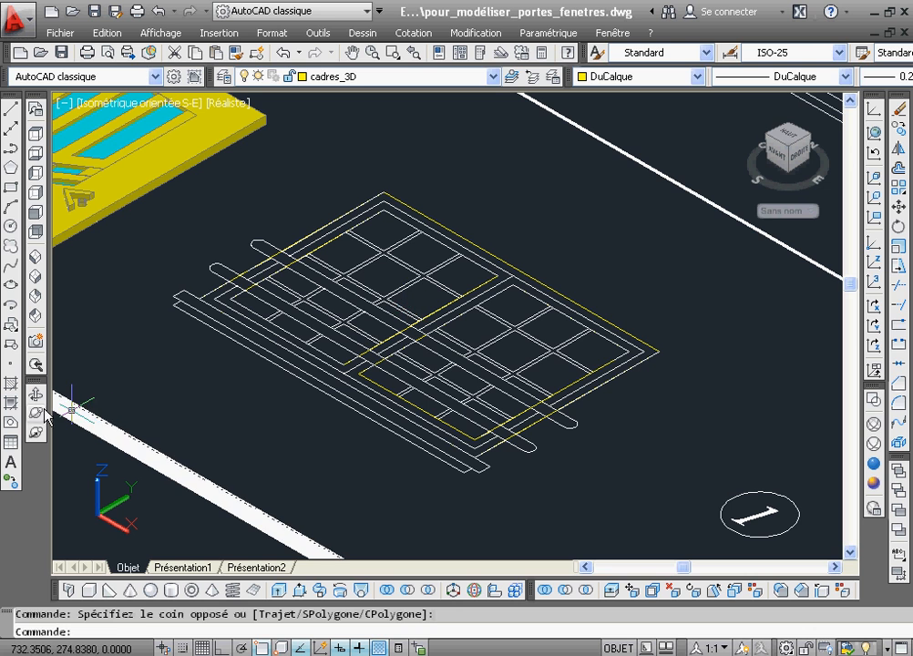
# Convert the outer frame polyline and the two inner rectangles into regions.
pyautogui.click(12, 422)
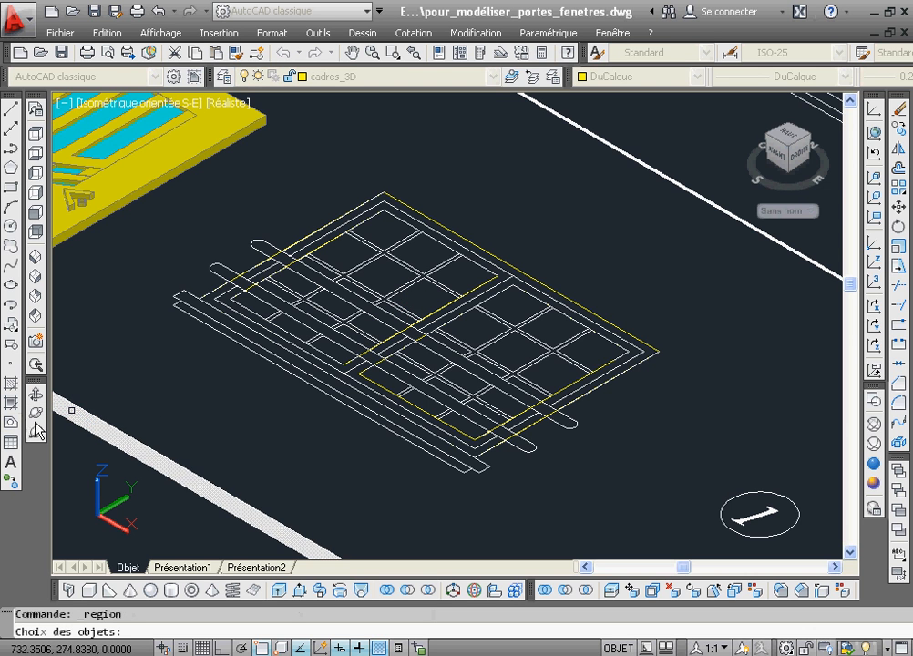
pyautogui.click(518, 271)
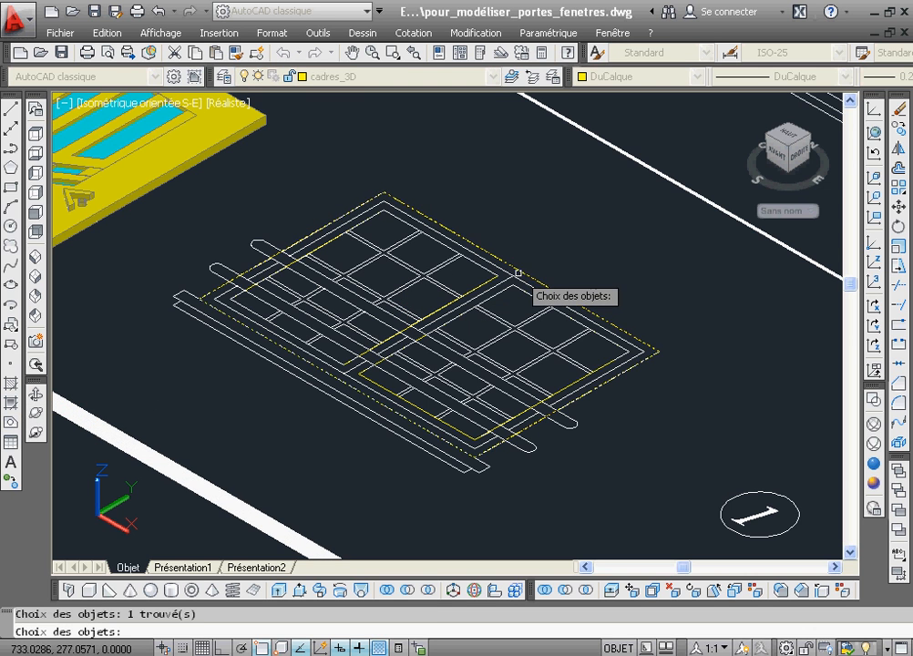
pyautogui.click(472, 286)
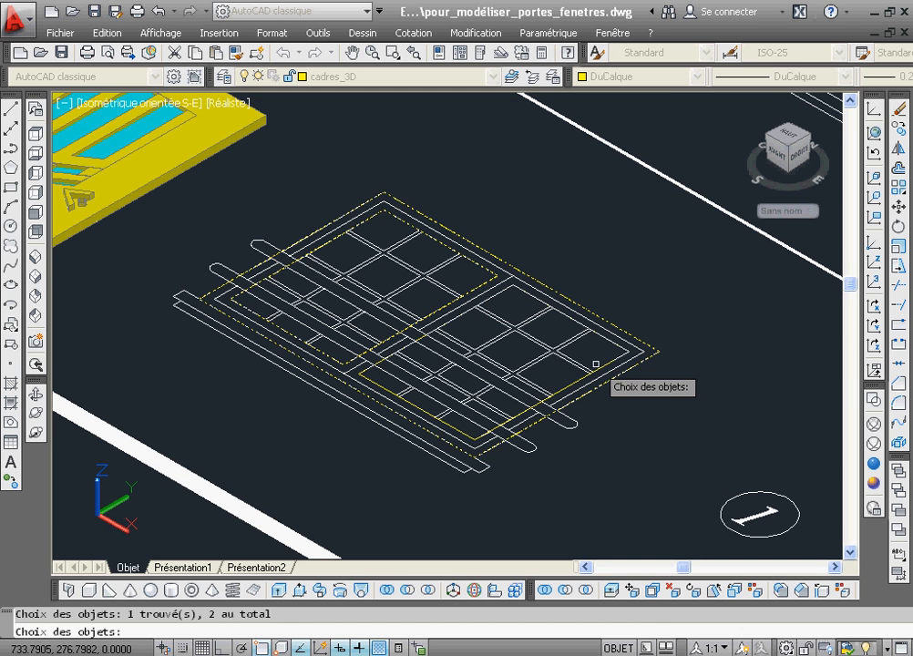
pyautogui.click(533, 404)
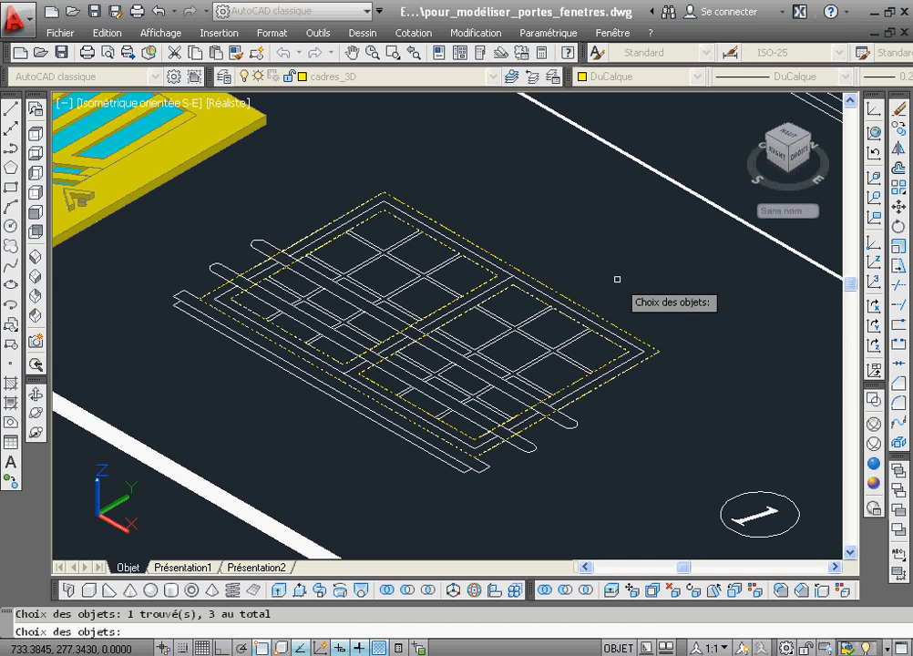
pyautogui.press('Return')
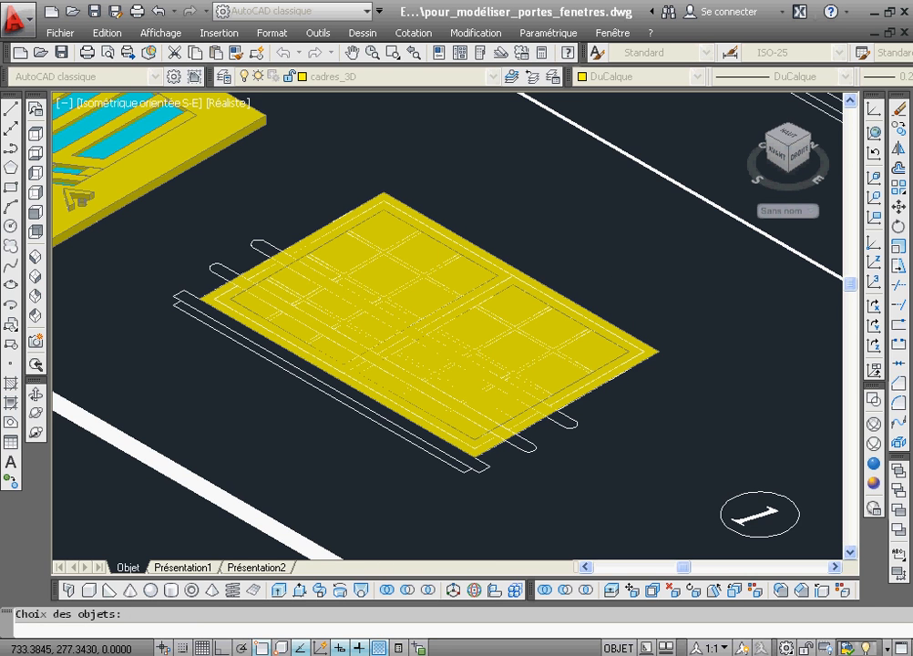
pyautogui.press('Return')
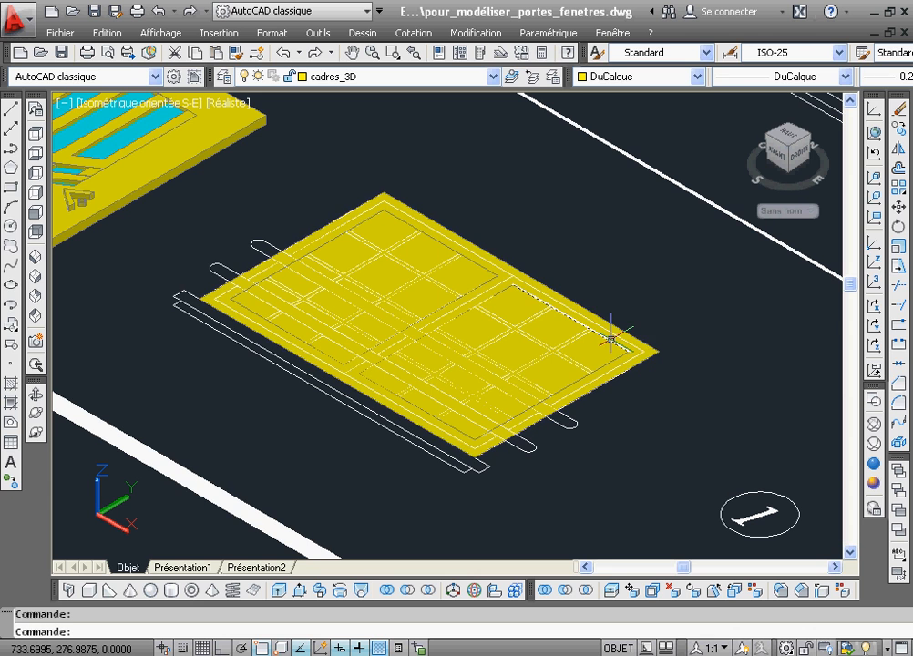
# Erase the 2D line along the second opening's edge and subtract both inner regions from the outer frame region.
pyautogui.click(611, 339)
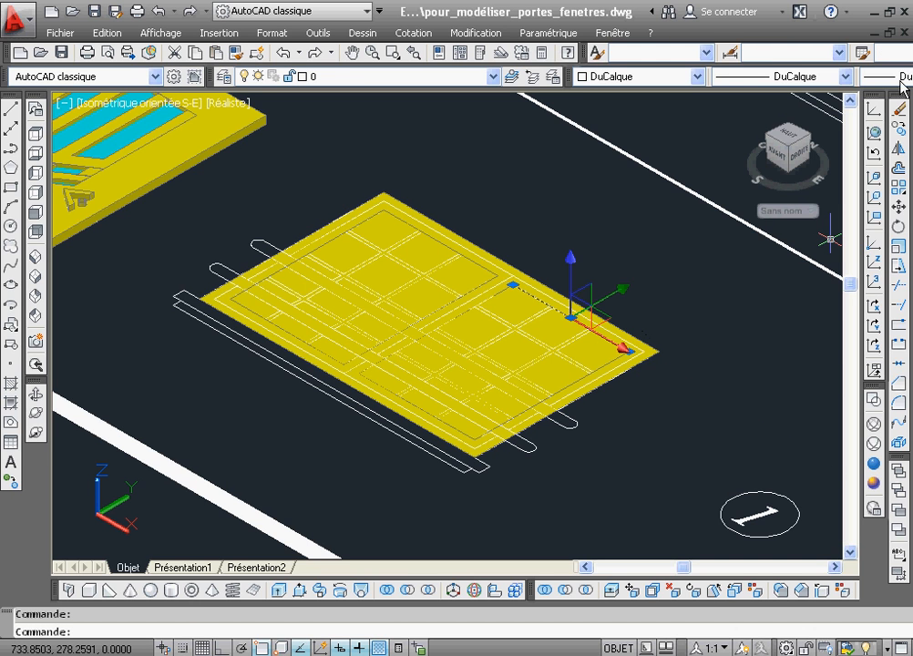
pyautogui.click(900, 110)
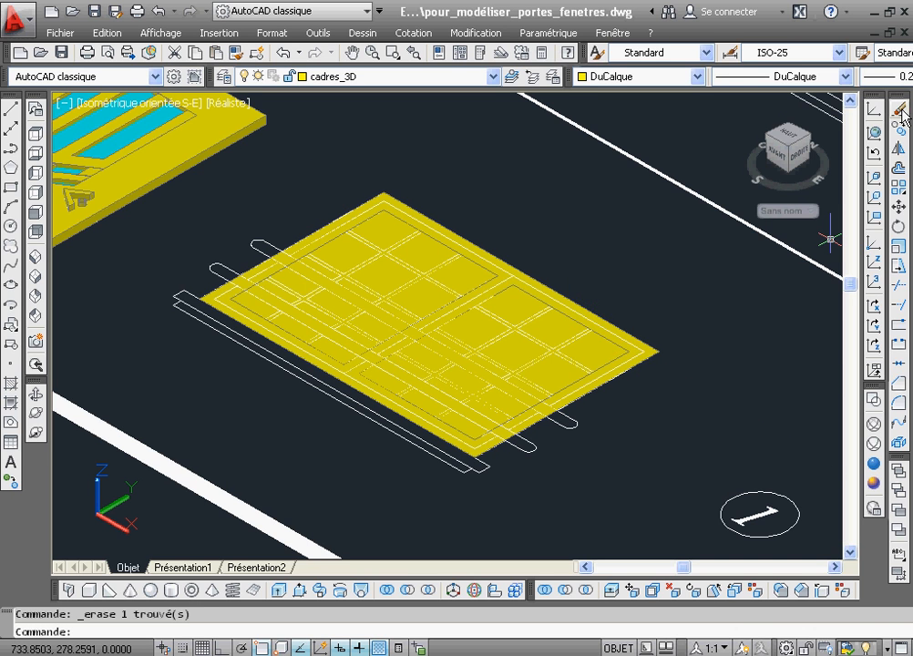
pyautogui.click(406, 591)
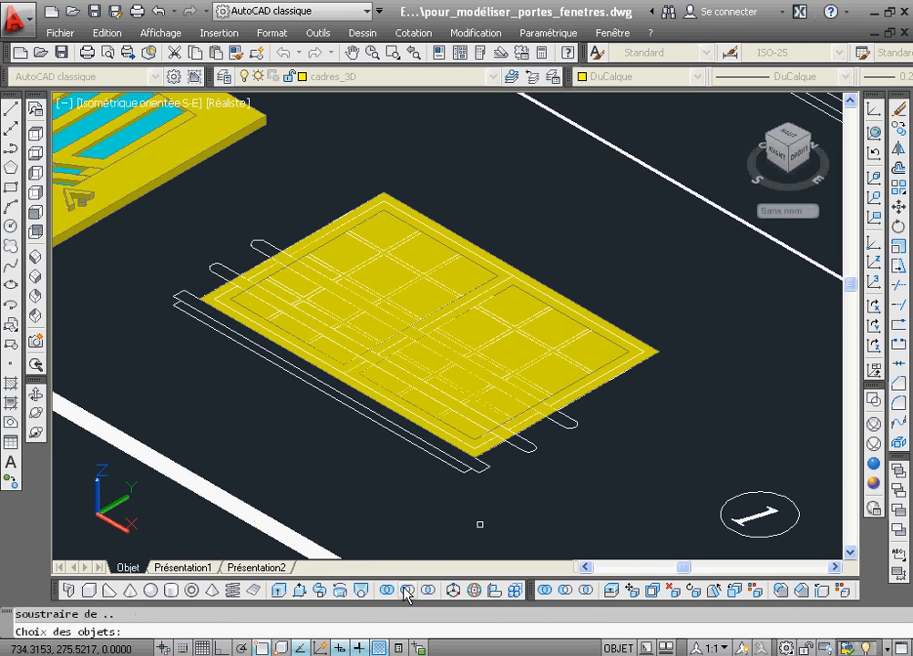
pyautogui.click(625, 331)
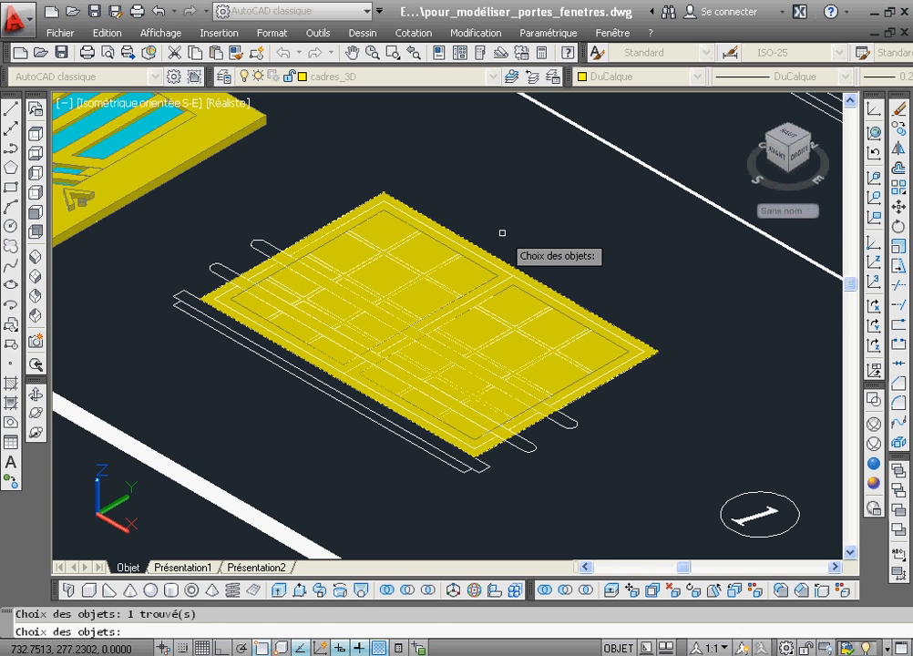
pyautogui.press('Return')
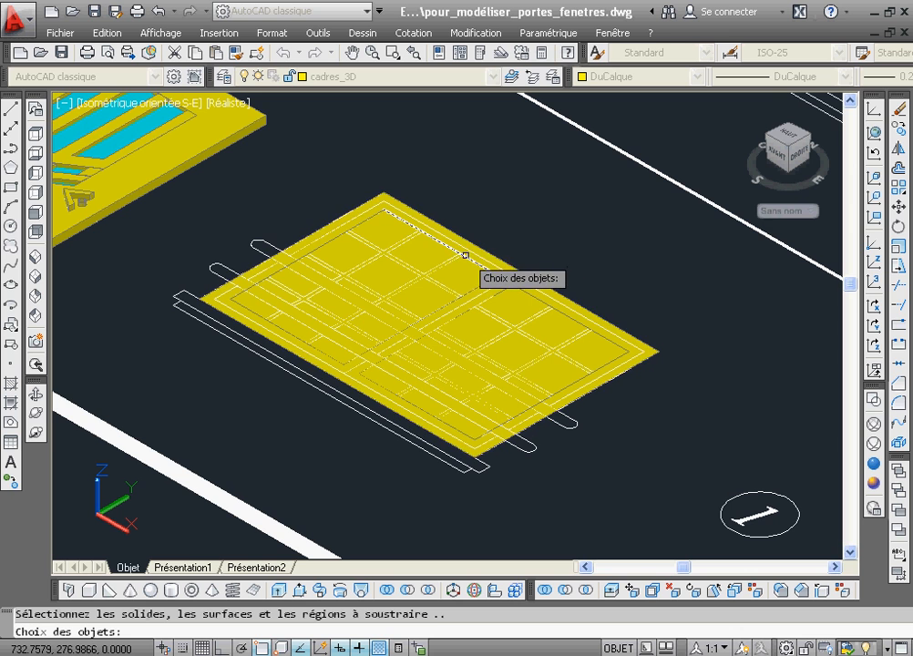
pyautogui.click(432, 313)
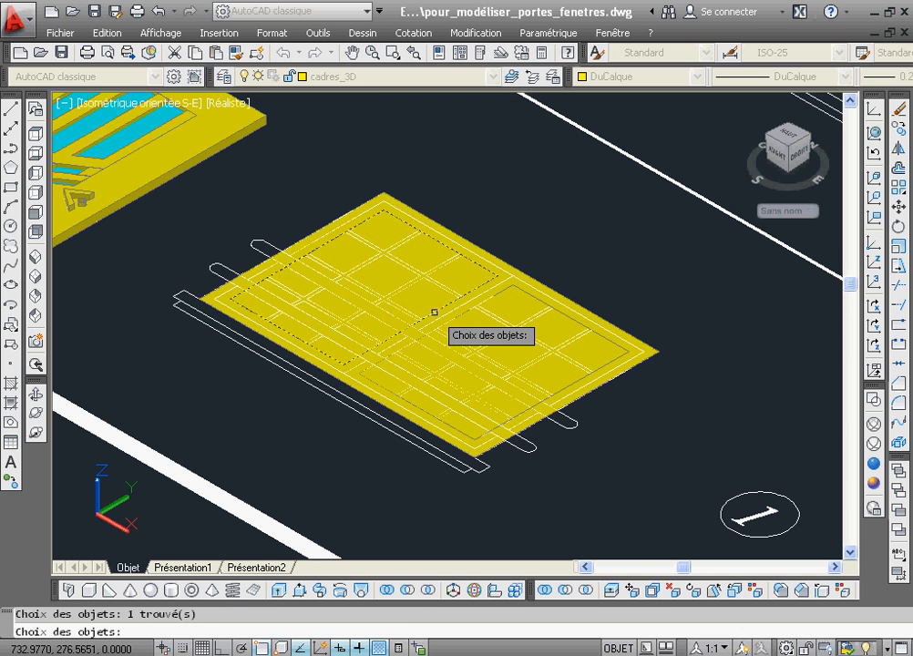
pyautogui.click(572, 317)
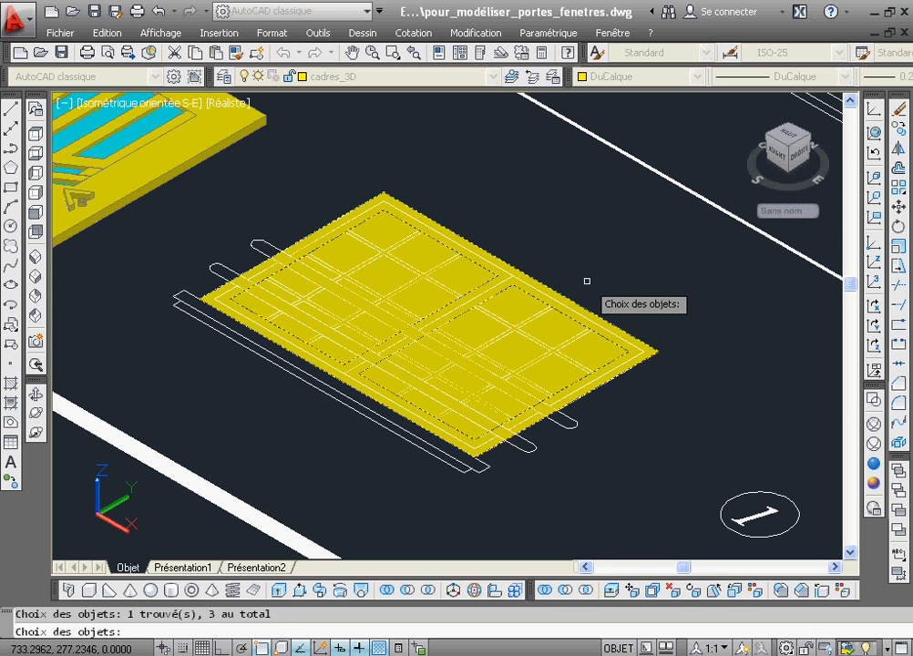
pyautogui.press('Return')
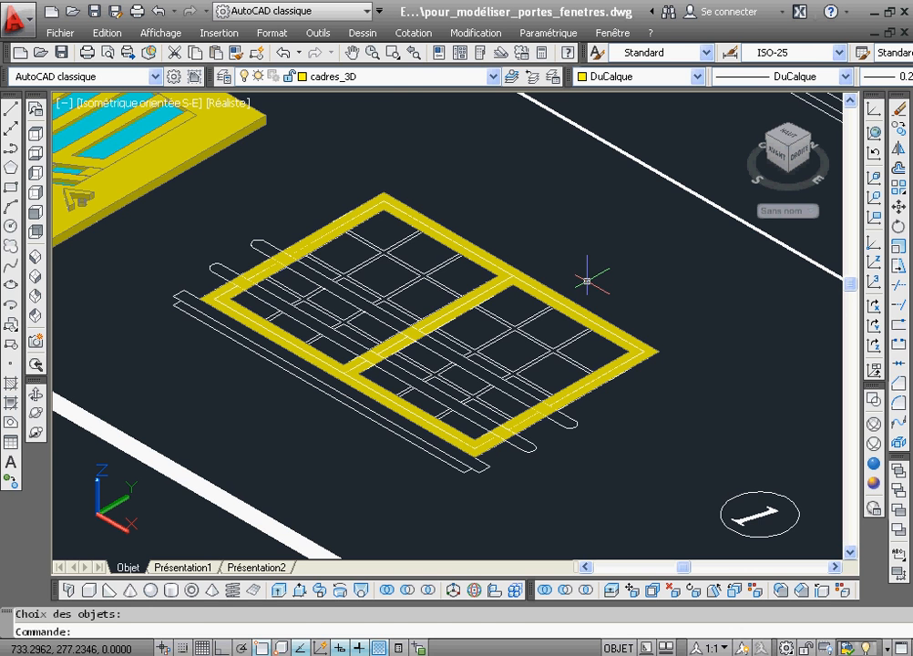
# Trace the first long glazing bar in the first opening with a closed polyline through its four corners at the frame.
pyautogui.click(393, 53)
pyautogui.click(166, 204)
pyautogui.click(520, 351)
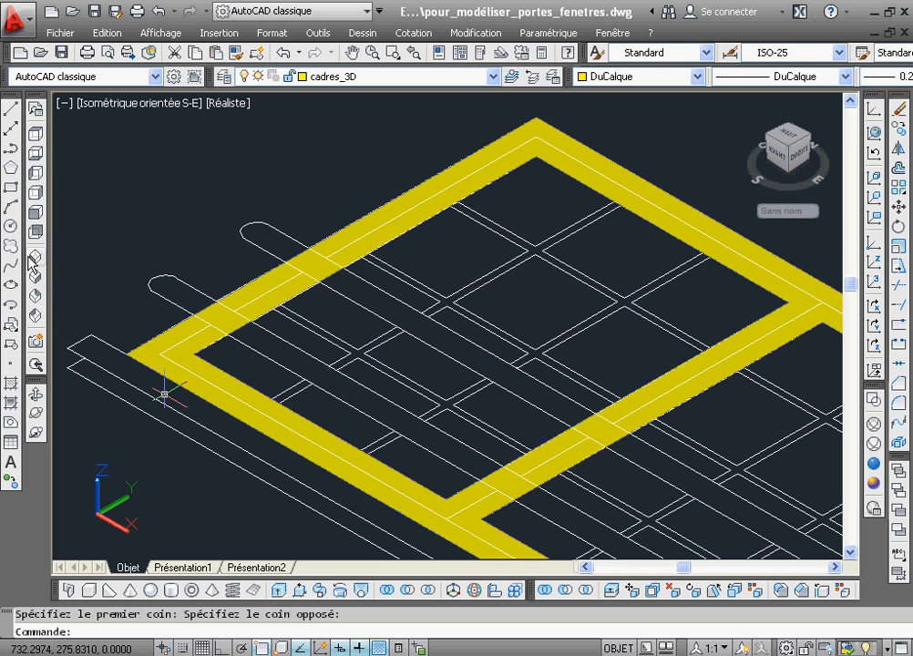
pyautogui.click(11, 150)
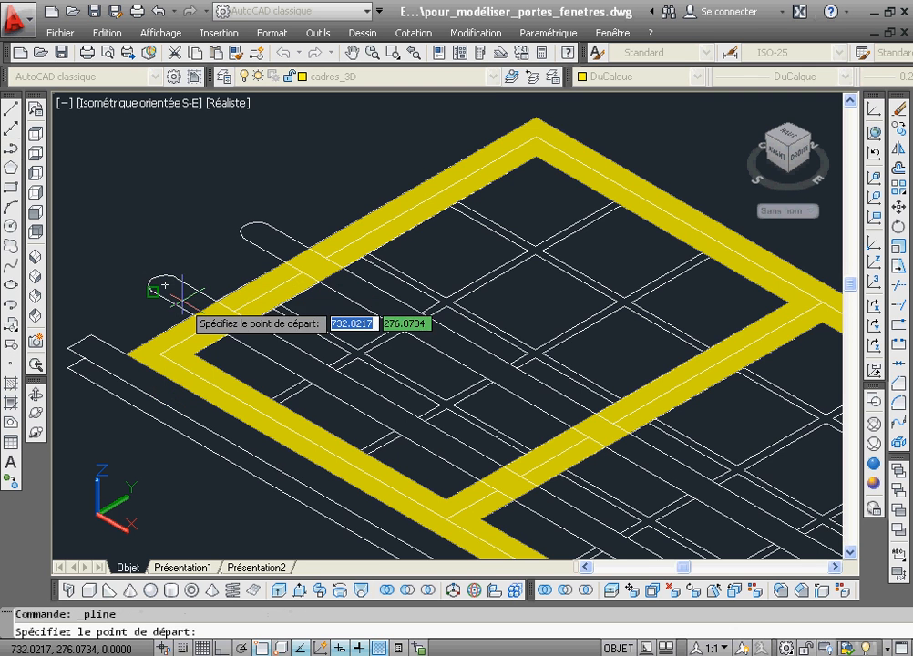
pyautogui.click(281, 388)
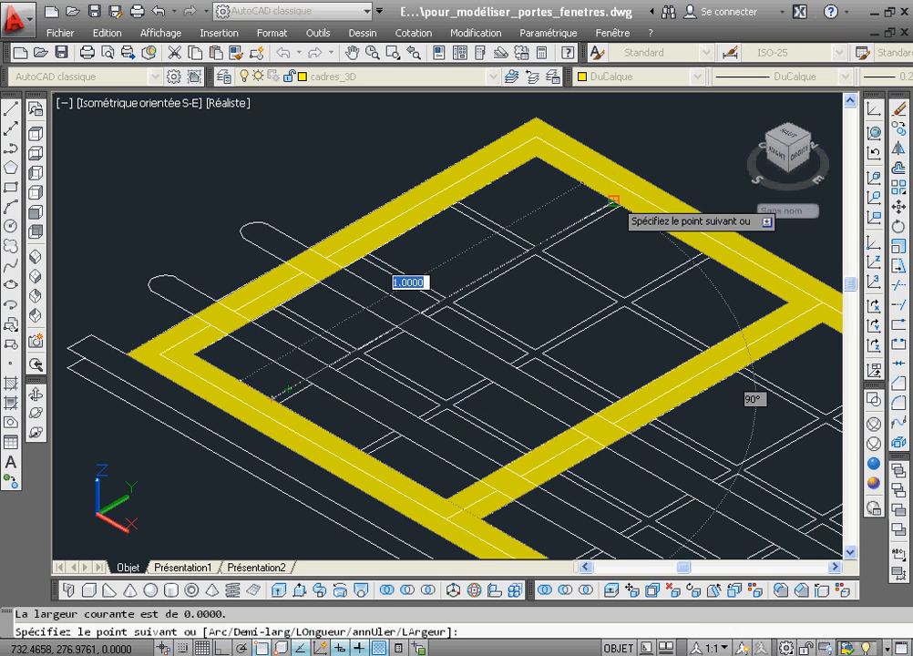
pyautogui.click(618, 199)
pyautogui.click(621, 195)
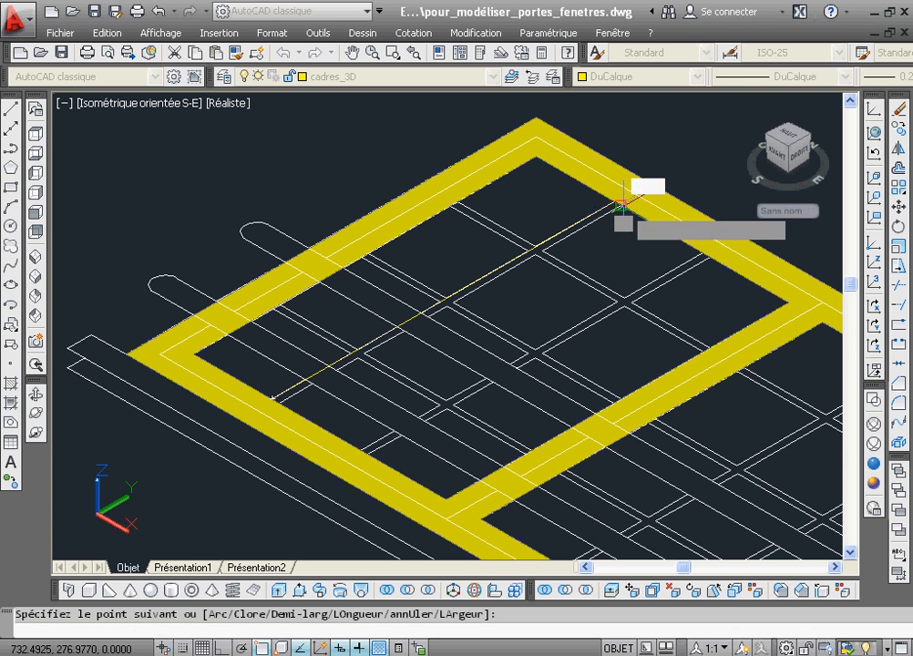
pyautogui.click(274, 398)
pyautogui.rightClick(297, 347)
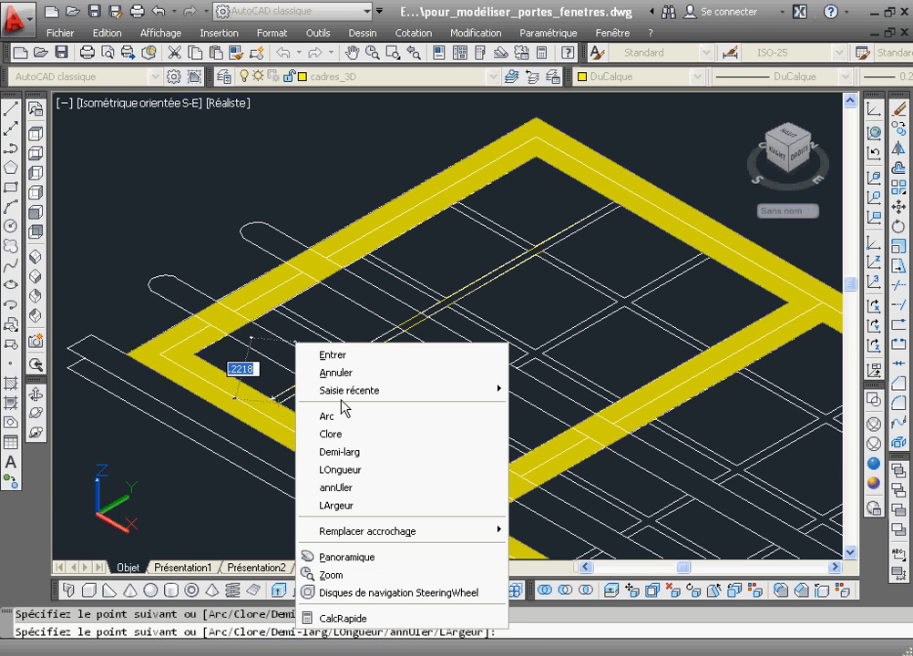
pyautogui.click(325, 432)
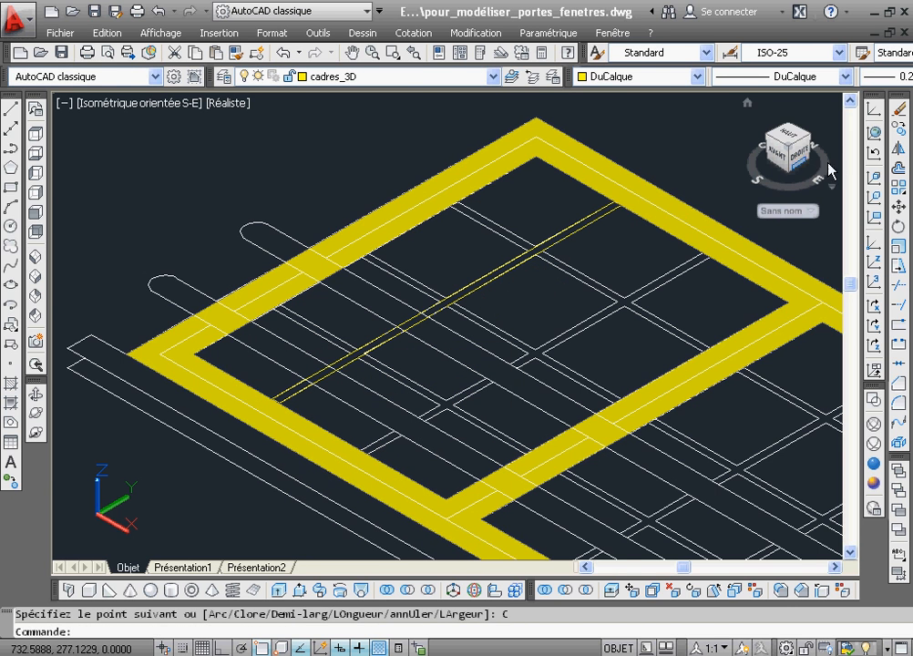
# Erase the short 2D line segment overlapping the end of the traced glazing bar.
pyautogui.click(897, 132)
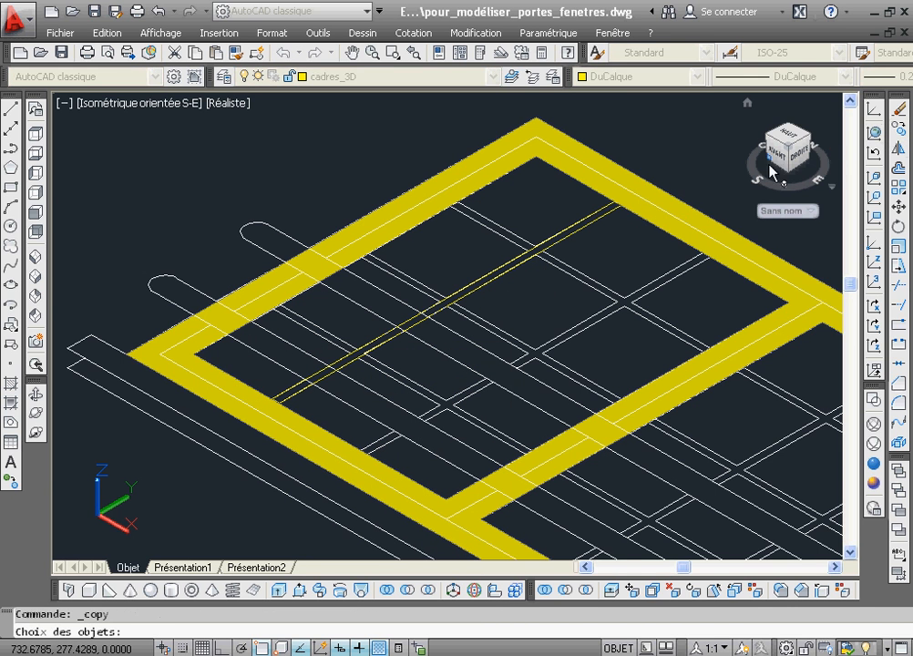
pyautogui.rightClick(614, 214)
pyautogui.click(615, 214)
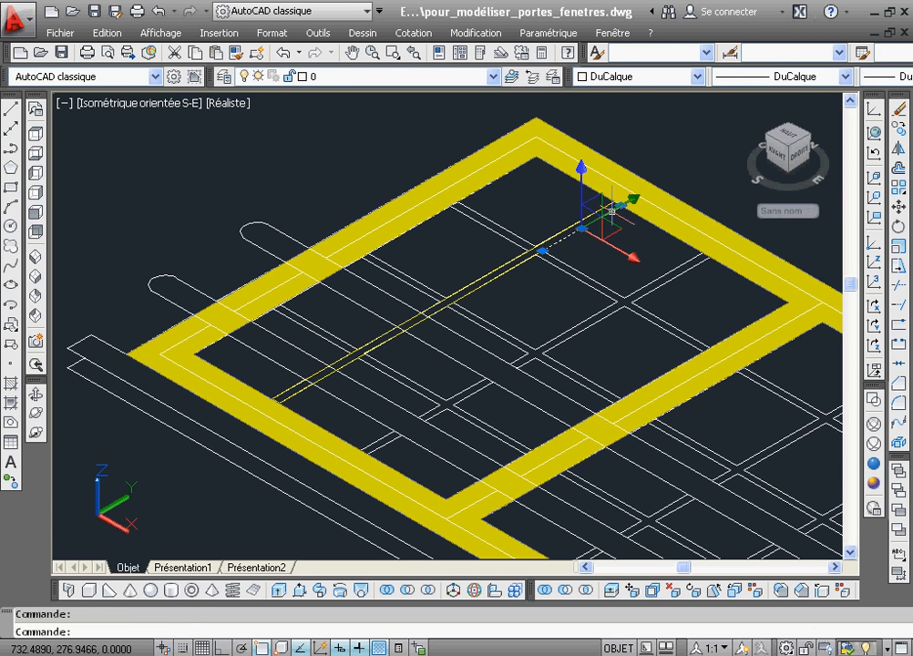
pyautogui.click(898, 113)
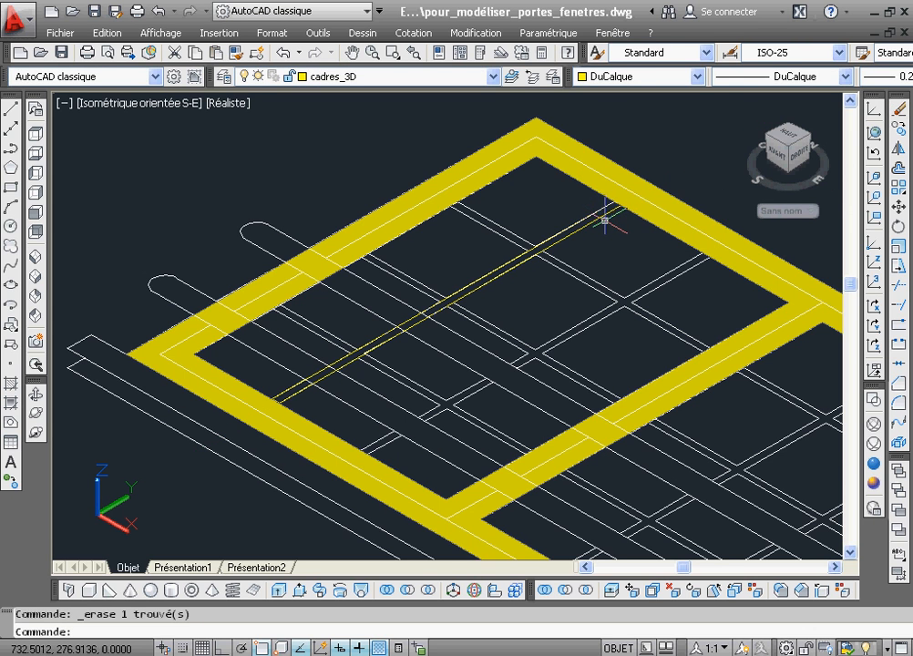
# Copy the traced long glazing bar 0.26 along X, snapping it onto the second long bar position in the first opening.
pyautogui.click(899, 131)
pyautogui.click(581, 231)
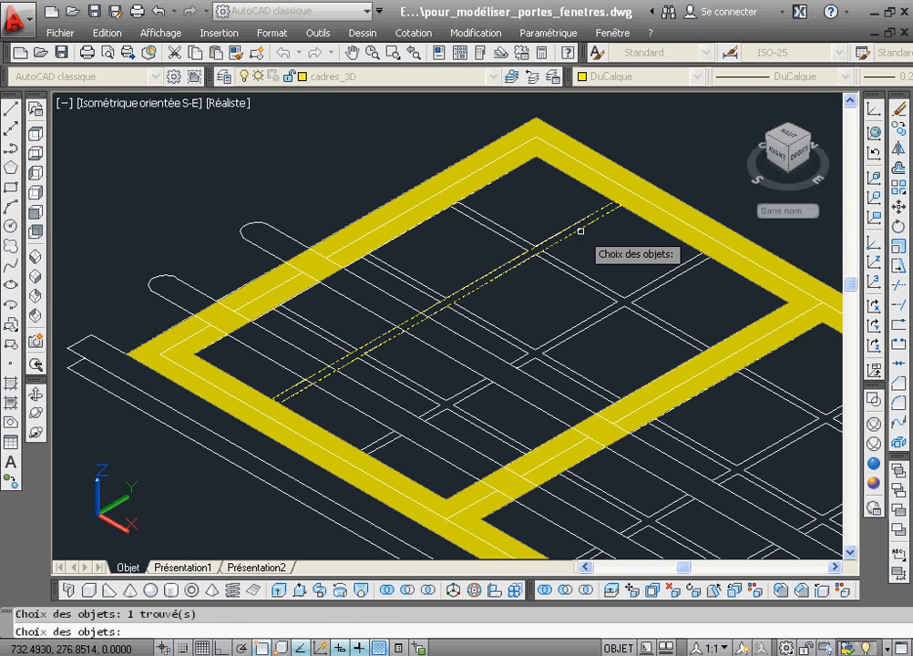
pyautogui.press('Return')
pyautogui.click(620, 202)
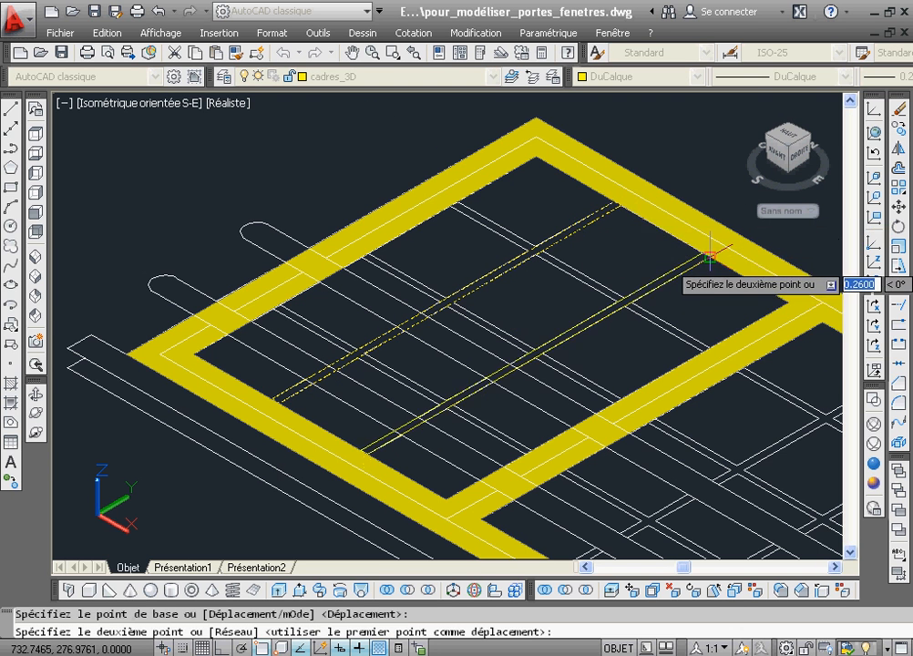
pyautogui.click(706, 259)
# Place two more copies of the long glazing bar on the matching 2D bar lines in the second opening.
pyautogui.click(414, 52)
pyautogui.click(394, 52)
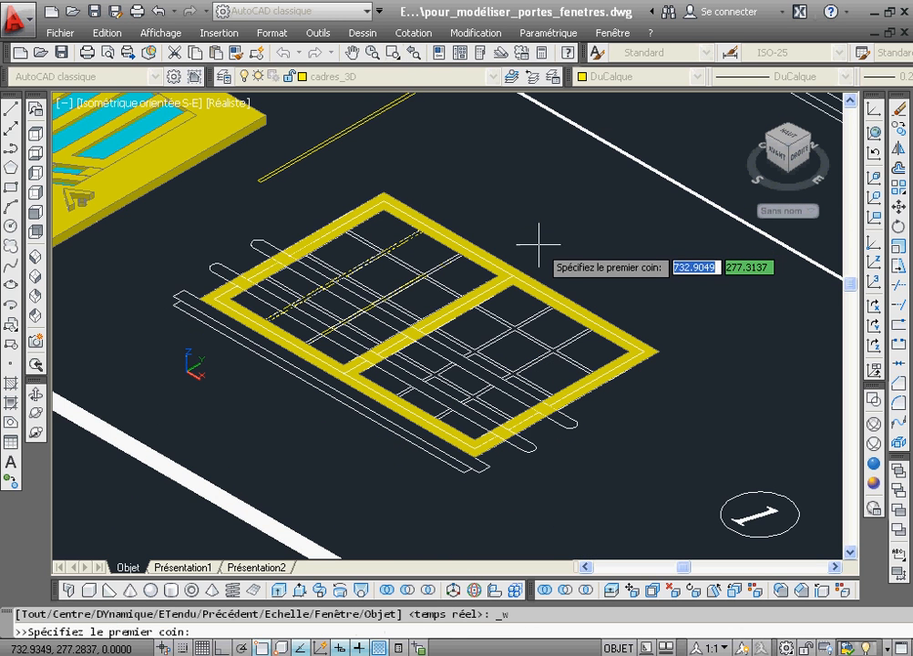
pyautogui.click(506, 255)
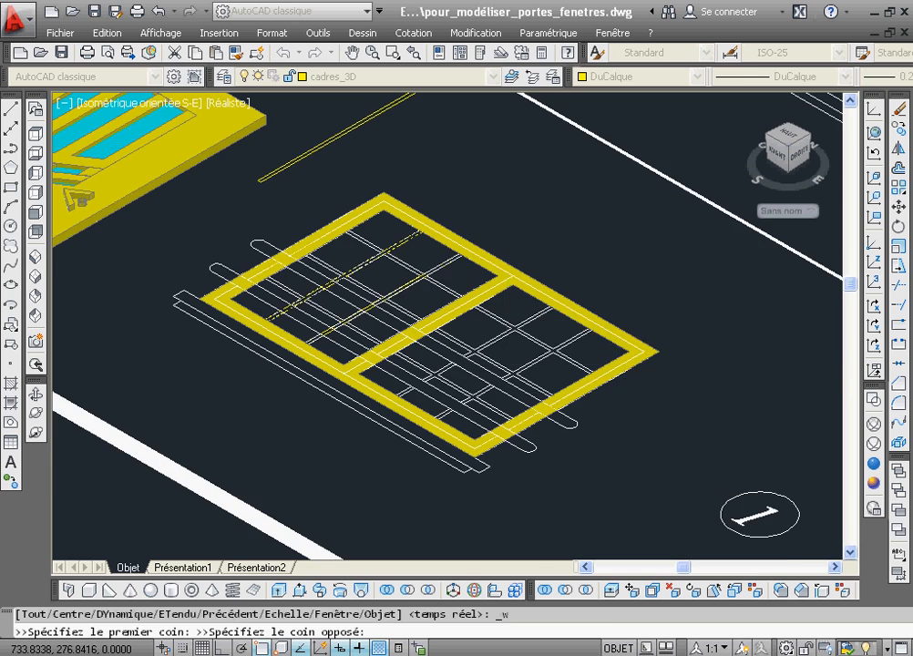
pyautogui.click(607, 365)
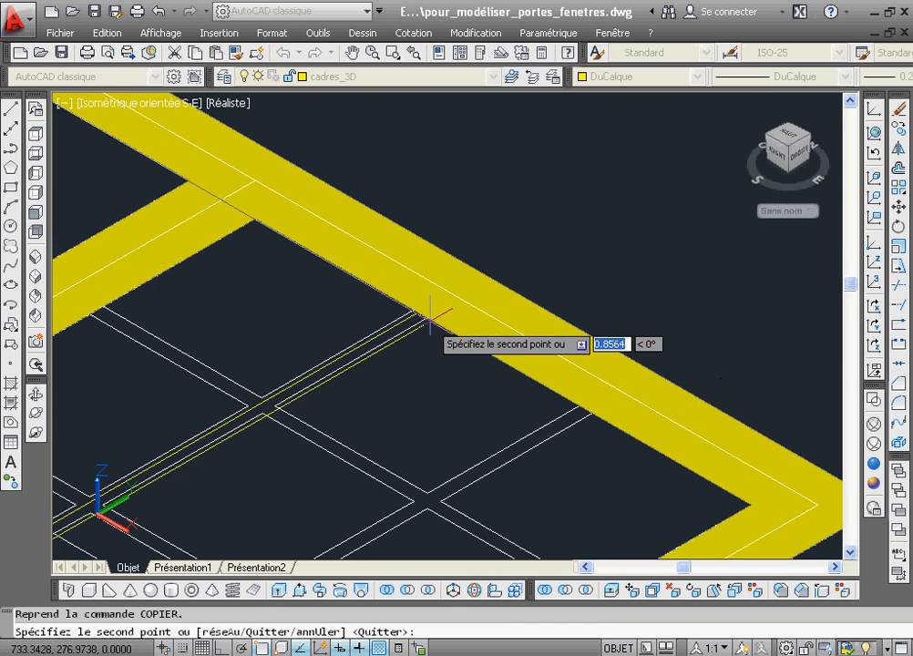
pyautogui.click(425, 317)
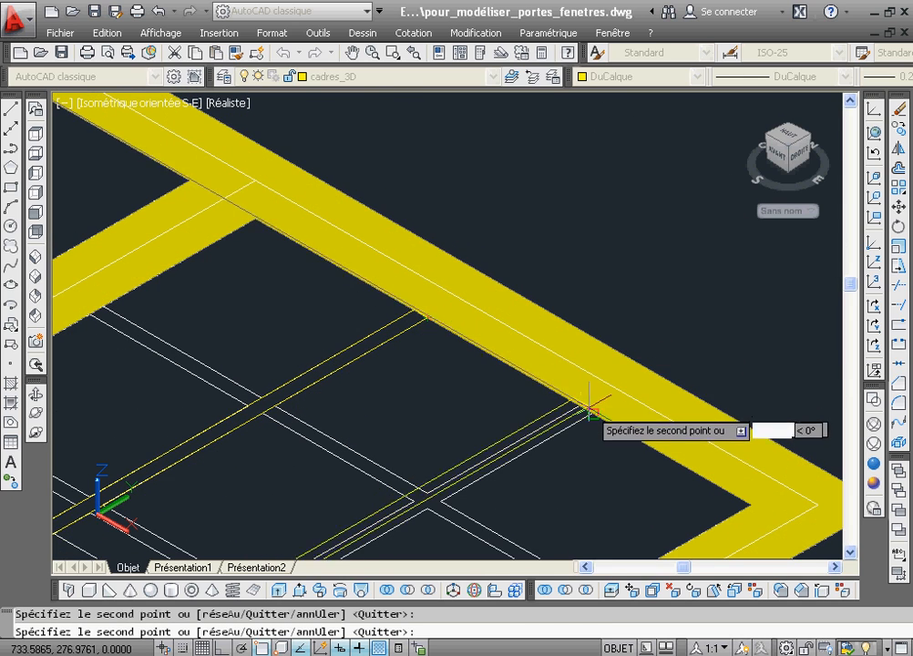
pyautogui.rightClick(597, 342)
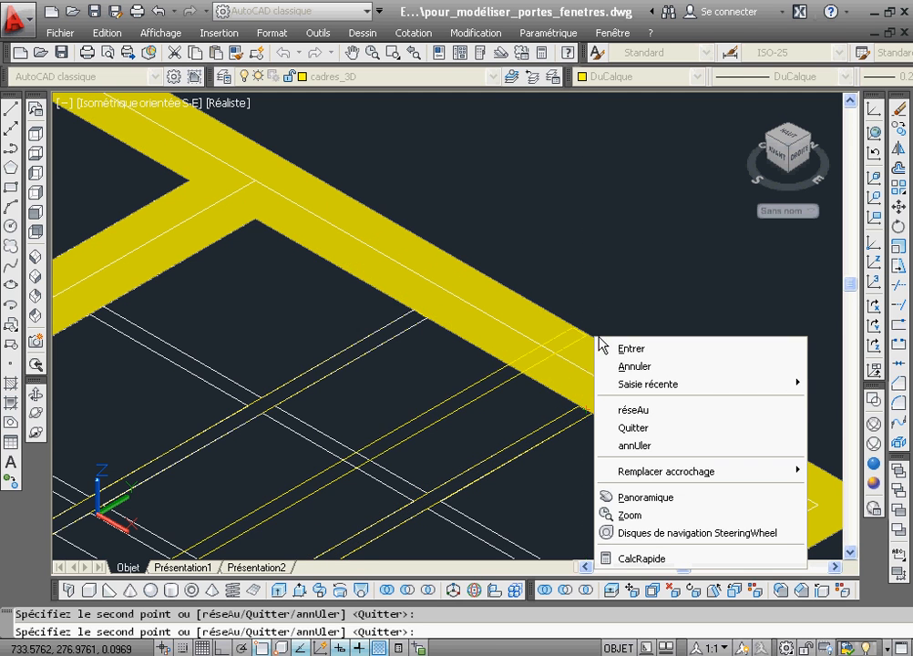
pyautogui.click(620, 350)
pyautogui.click(412, 53)
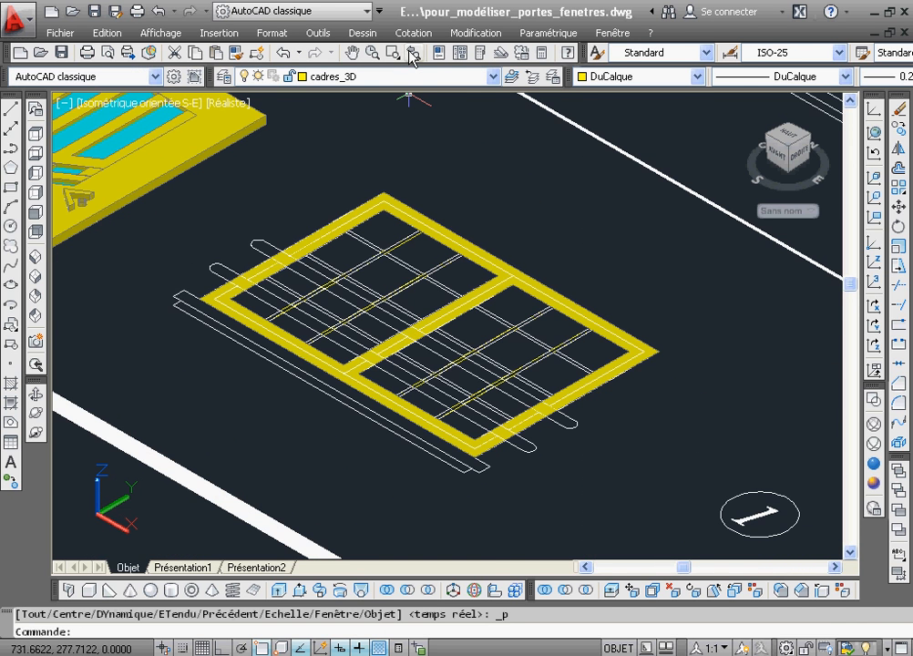
# Trace the first cross bar of the first opening with a closed polyline and erase the 2D line segment overlapping it.
pyautogui.click(395, 52)
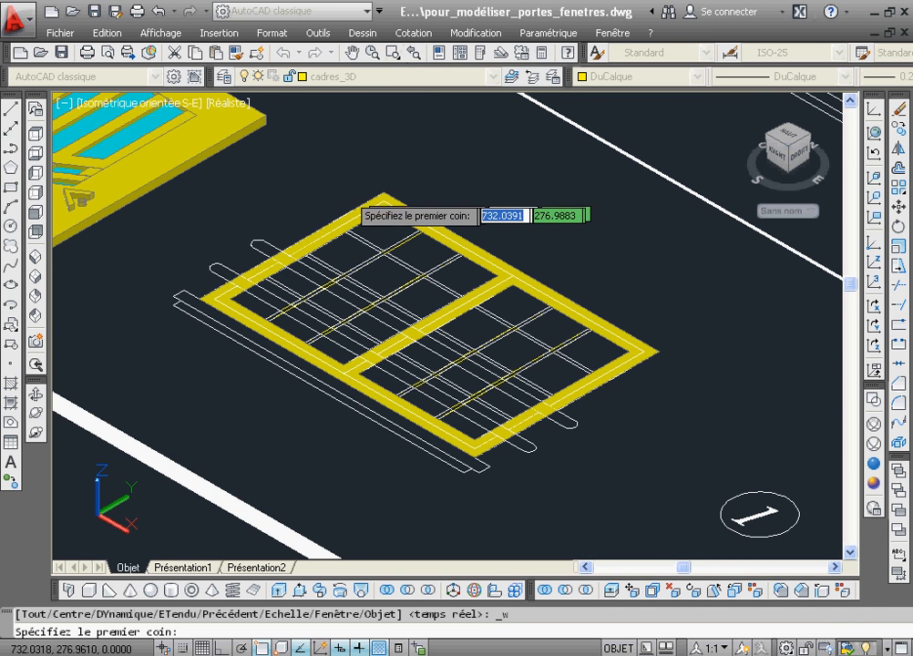
pyautogui.click(338, 191)
pyautogui.click(508, 335)
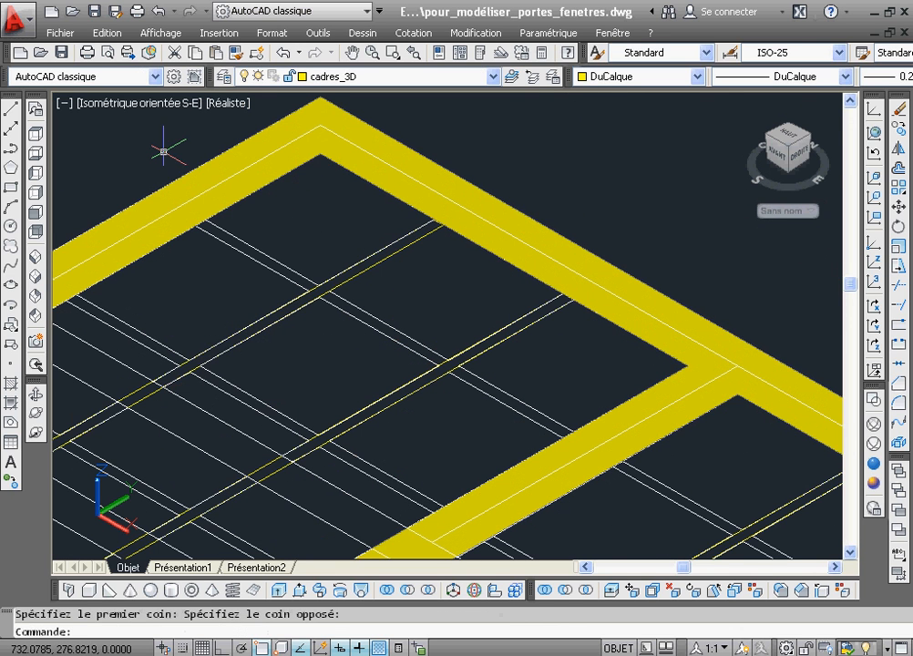
pyautogui.click(10, 148)
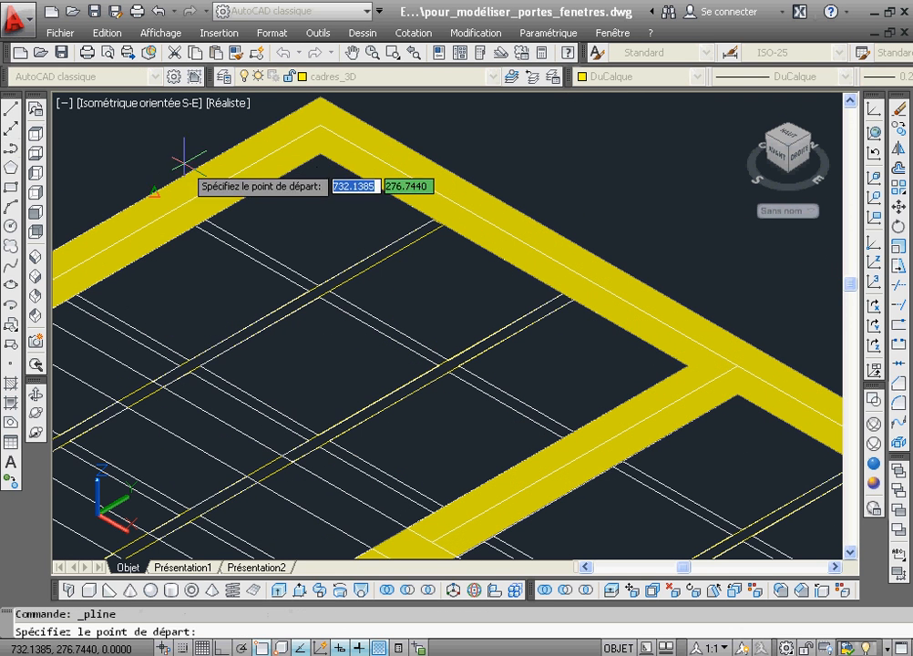
pyautogui.click(195, 223)
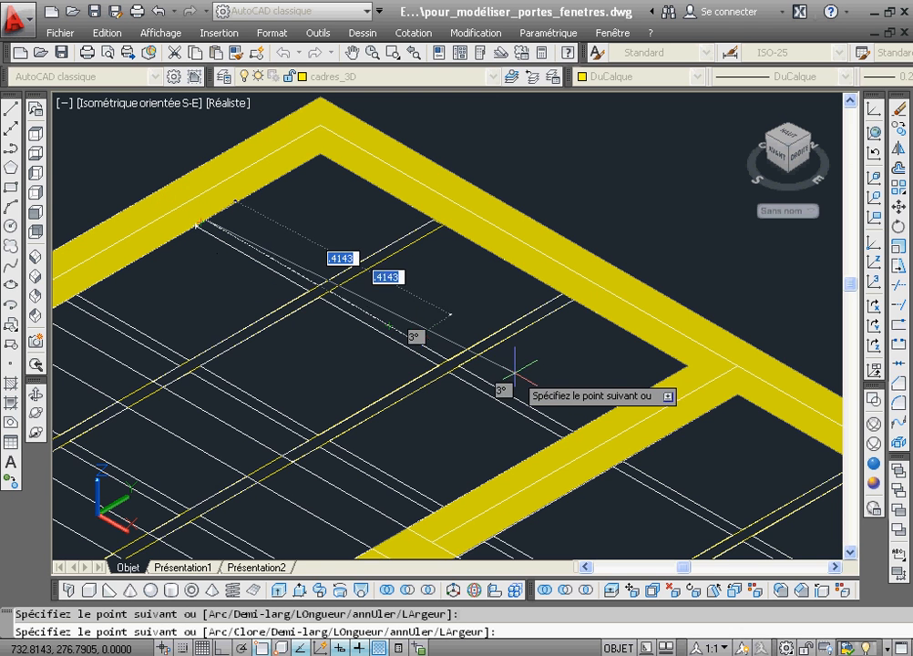
pyautogui.click(565, 439)
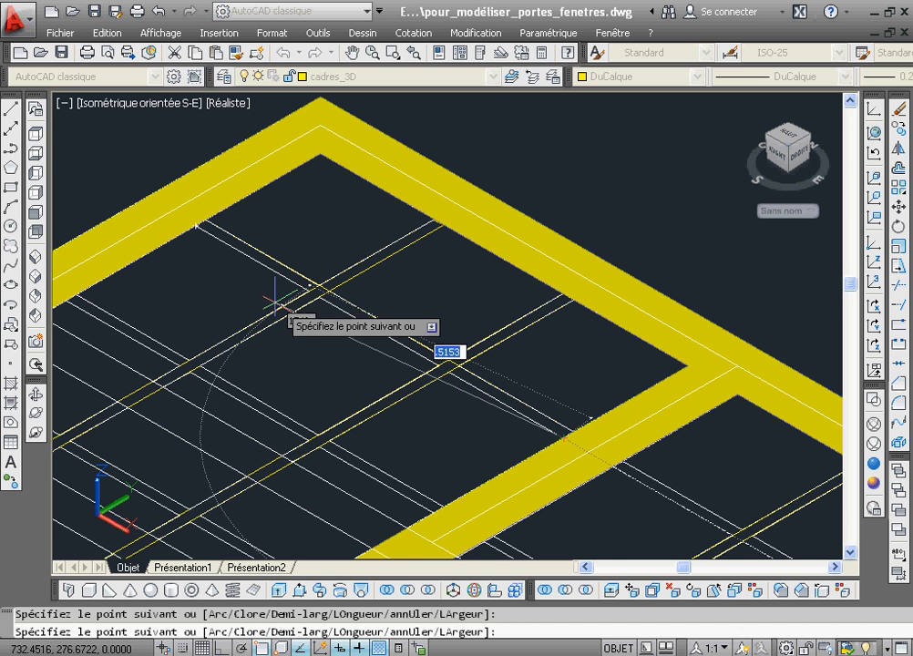
pyautogui.rightClick(235, 274)
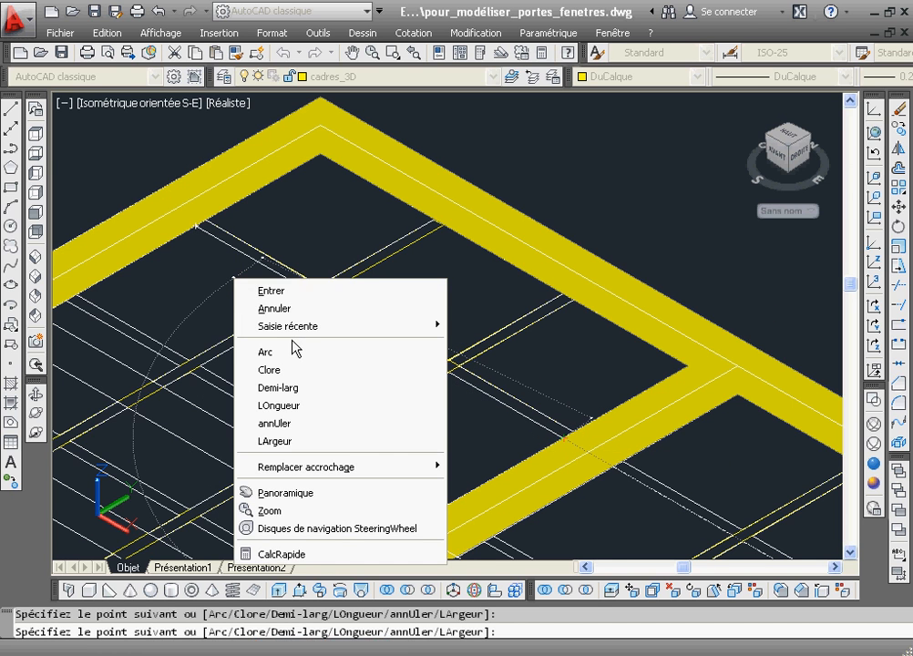
pyautogui.click(292, 369)
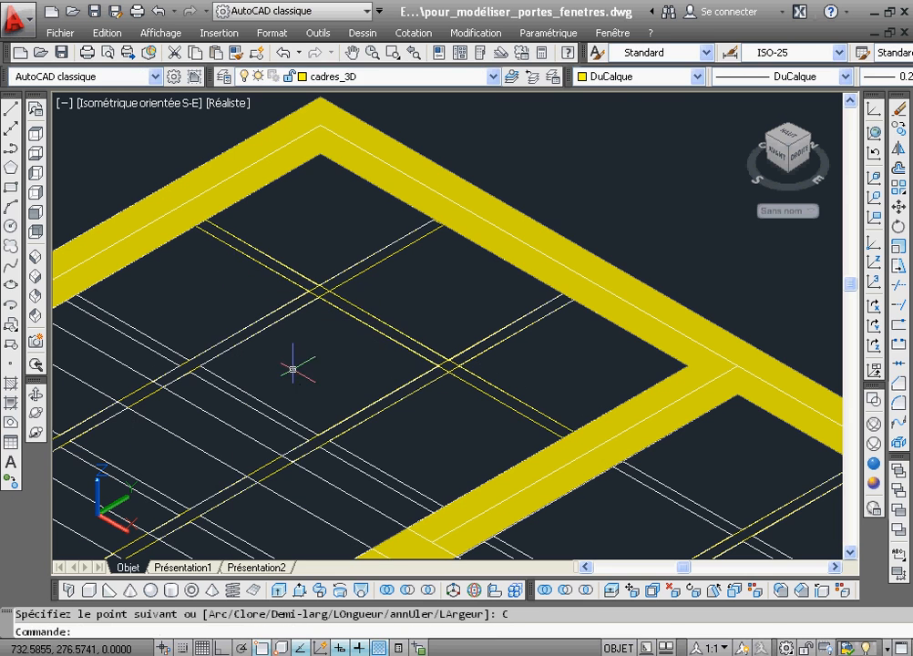
pyautogui.click(386, 337)
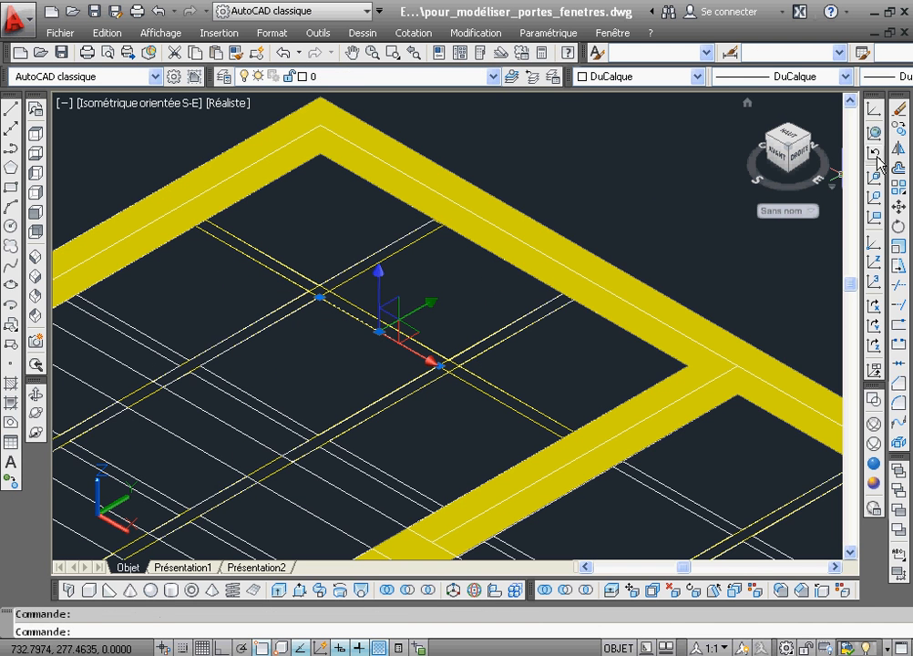
pyautogui.click(897, 113)
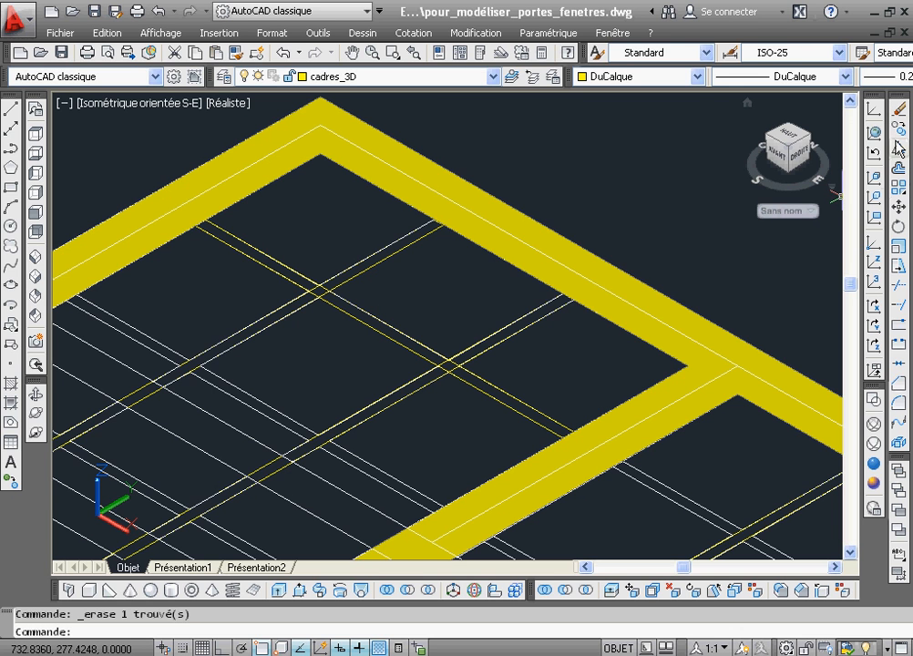
# Copy the traced cross bar from its corner at the frame onto the two other cross bar positions in the first opening.
pyautogui.click(898, 130)
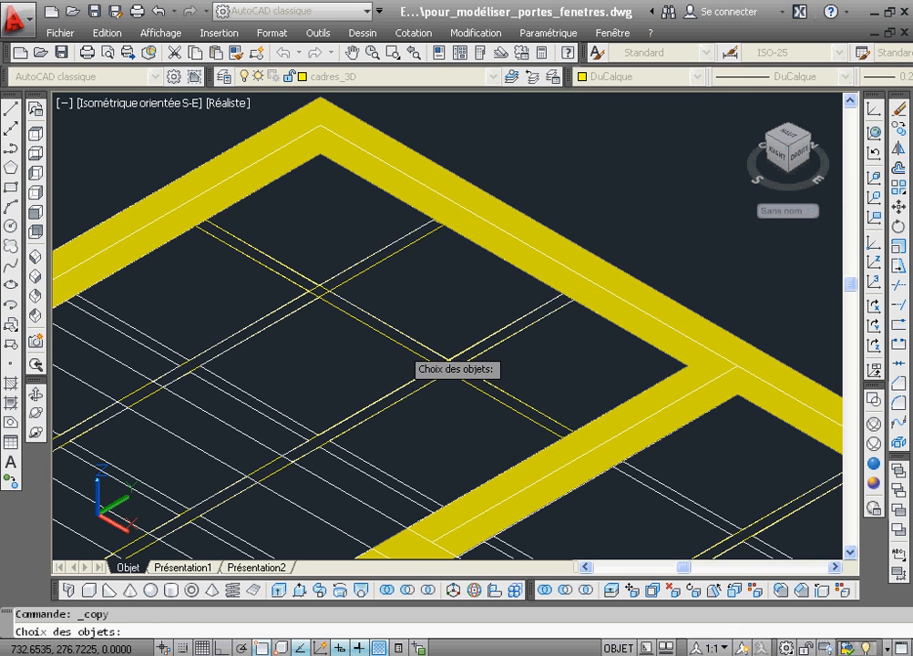
pyautogui.click(400, 347)
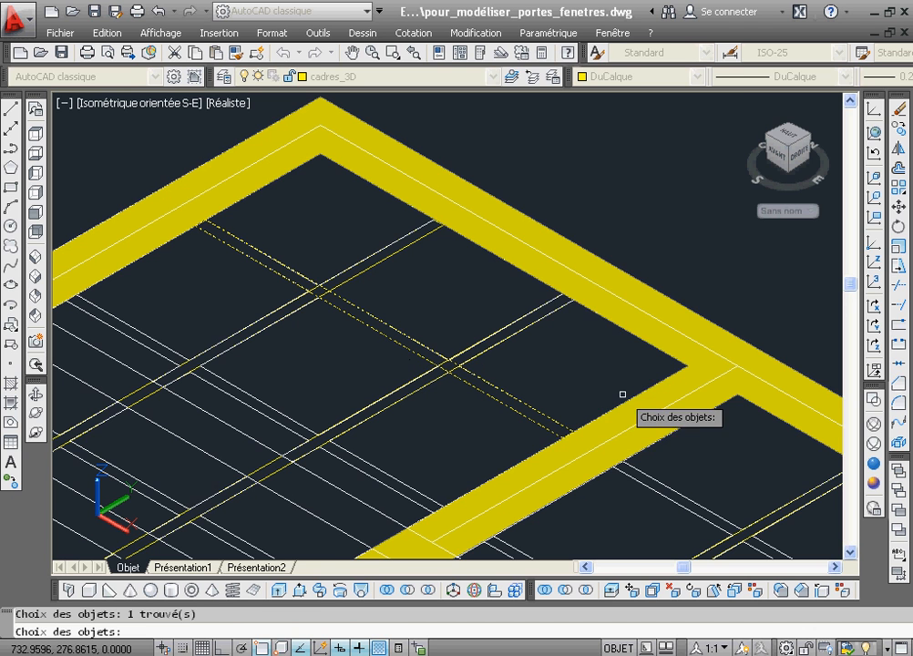
pyautogui.press('Return')
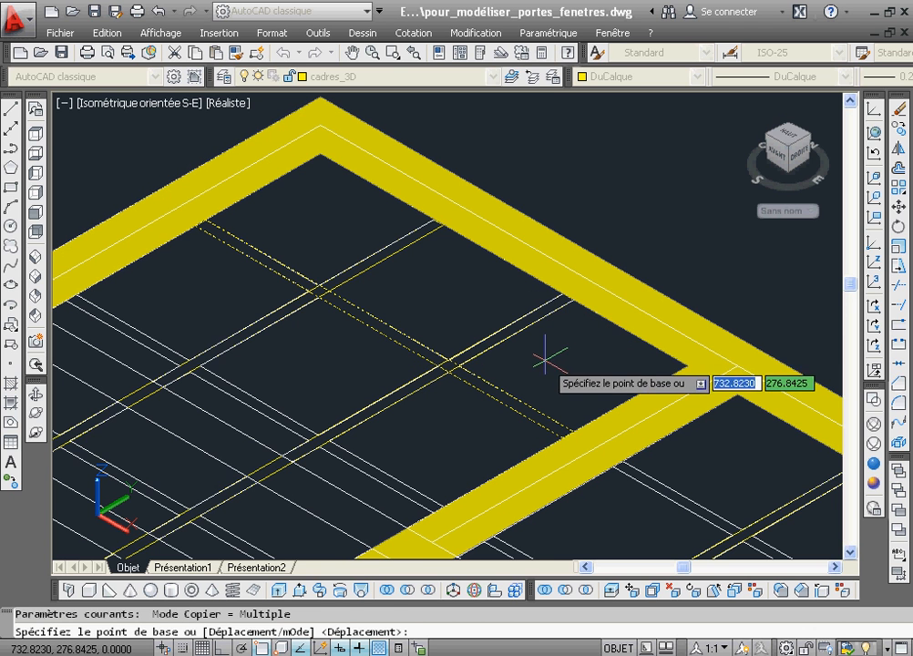
pyautogui.click(574, 434)
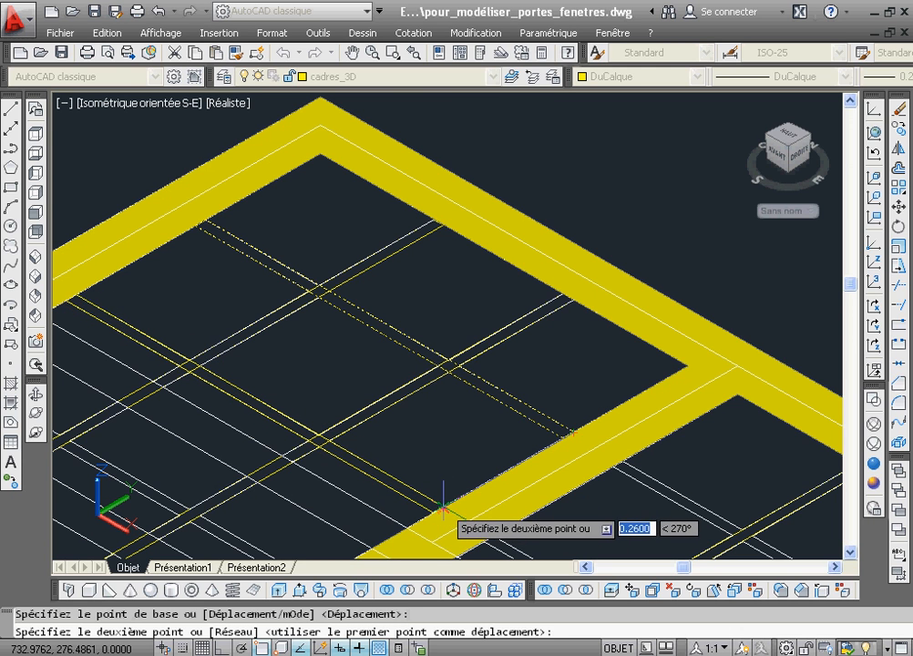
pyautogui.click(439, 512)
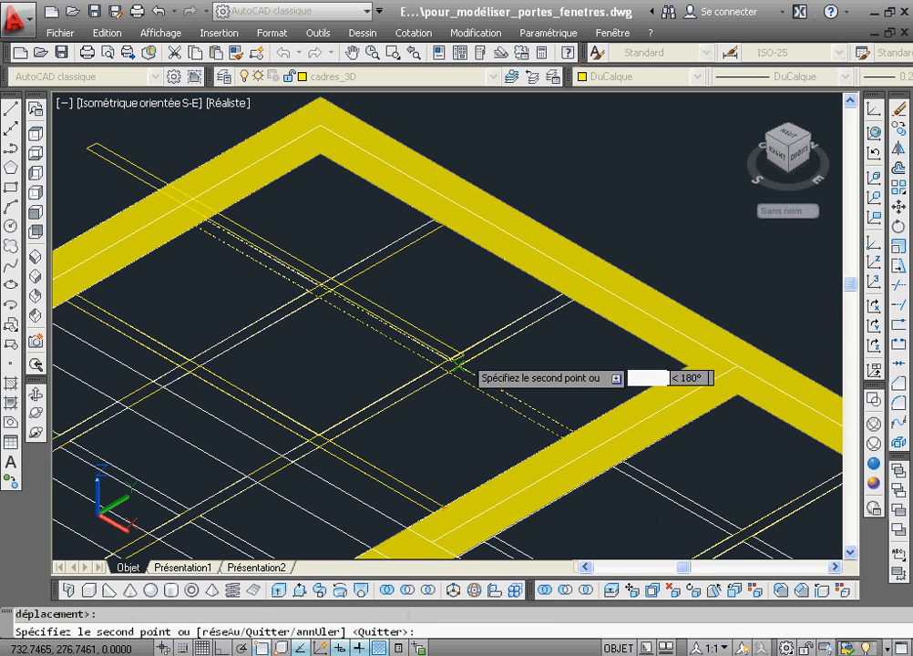
pyautogui.click(415, 52)
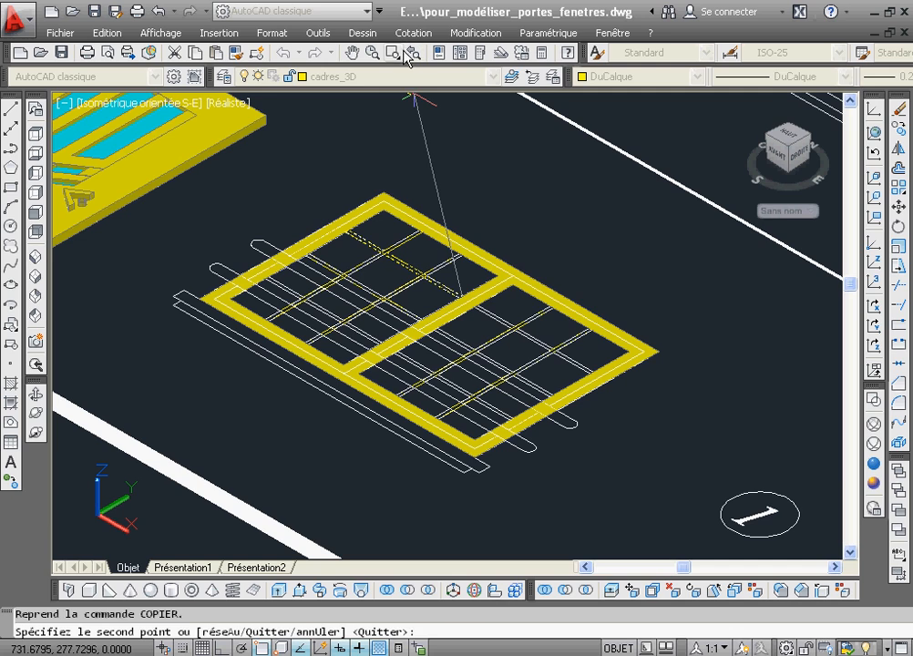
pyautogui.click(394, 53)
pyautogui.click(301, 308)
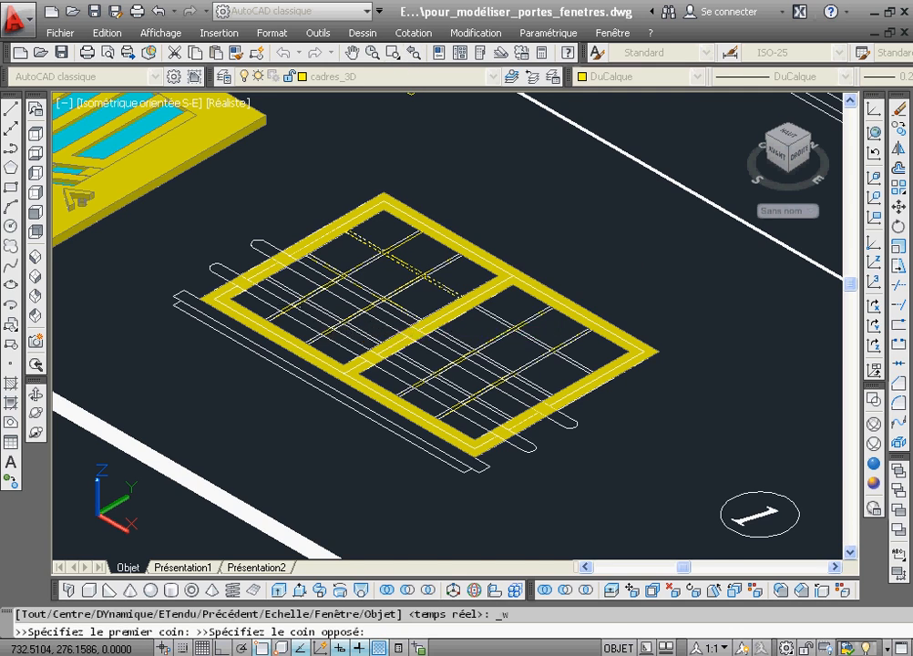
pyautogui.click(439, 377)
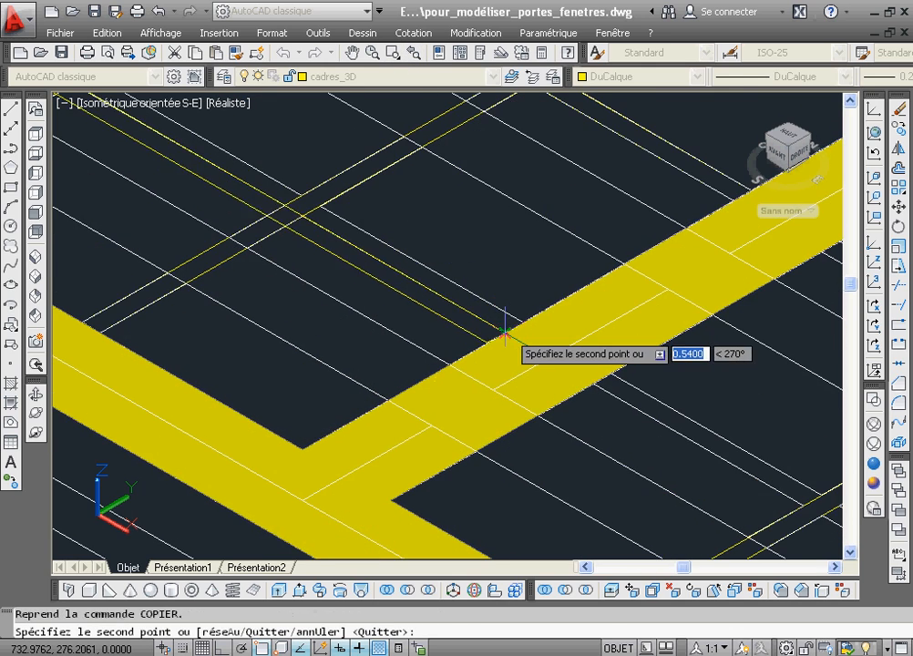
pyautogui.click(521, 325)
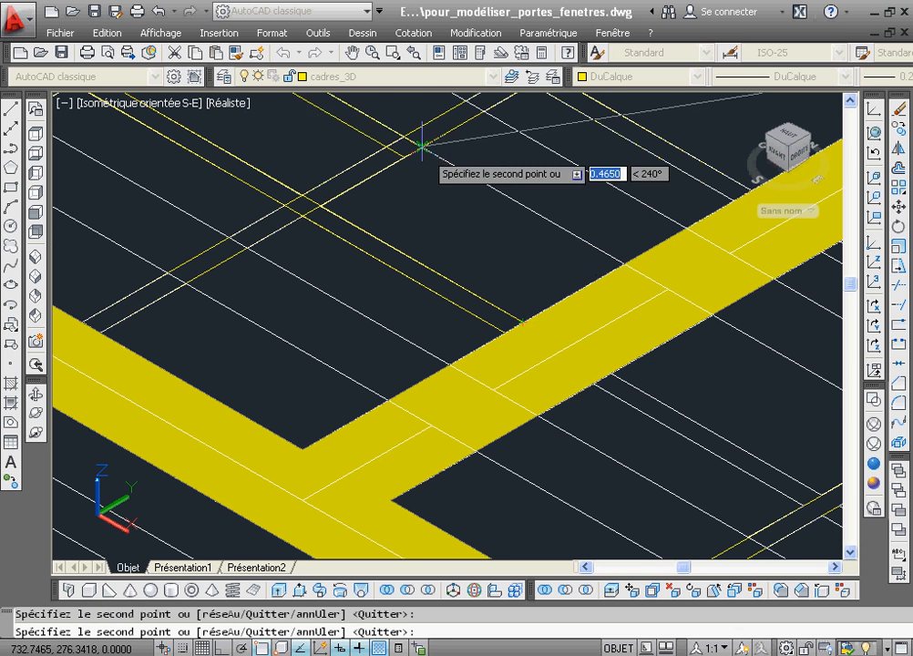
# Place further copies of the cross bar on the matching 2D cross bar lines in the second opening.
pyautogui.click(416, 53)
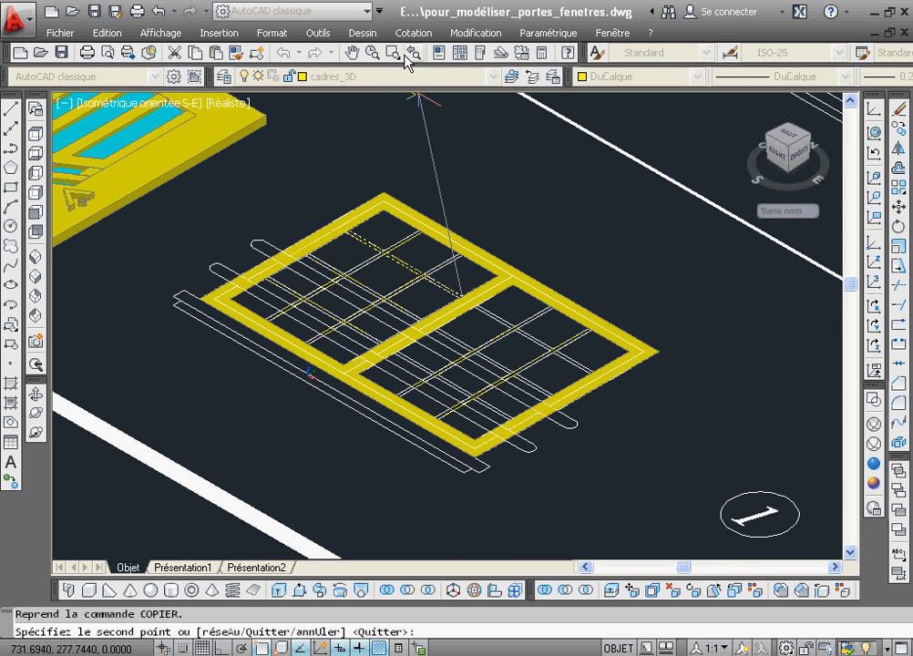
pyautogui.click(395, 54)
pyautogui.click(510, 383)
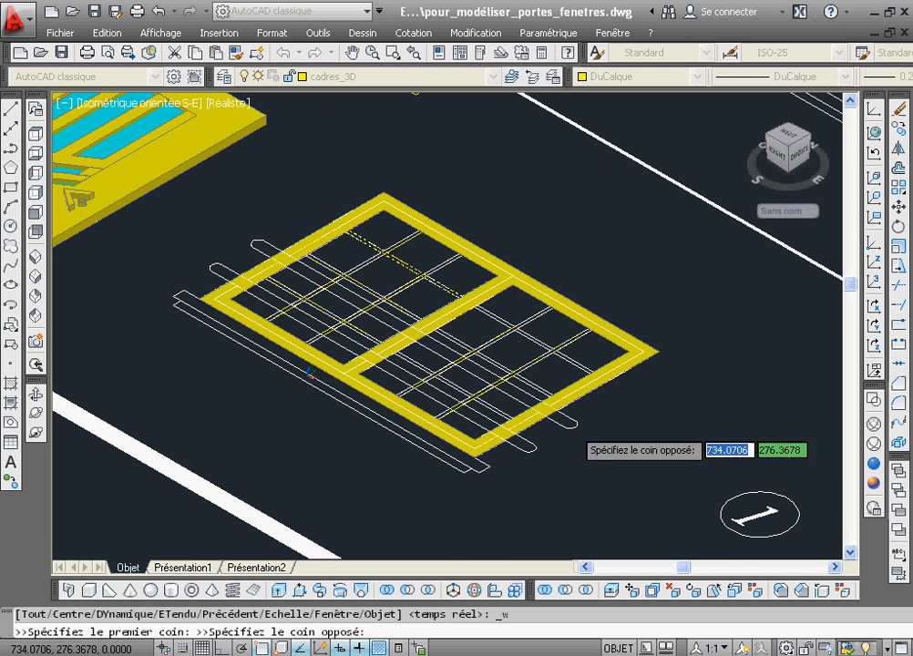
pyautogui.click(629, 328)
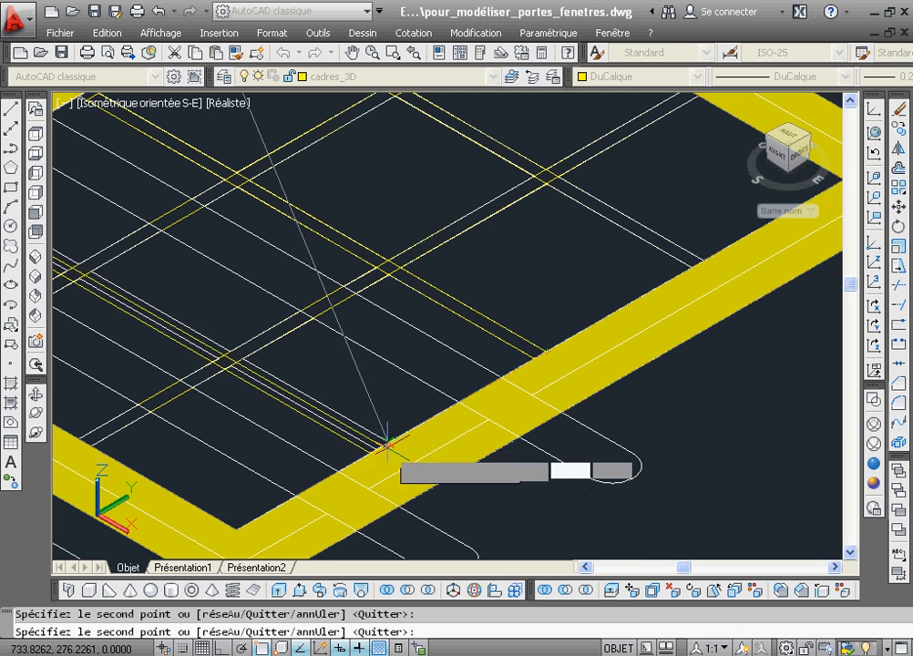
pyautogui.rightClick(428, 375)
pyautogui.click(453, 385)
pyautogui.click(415, 54)
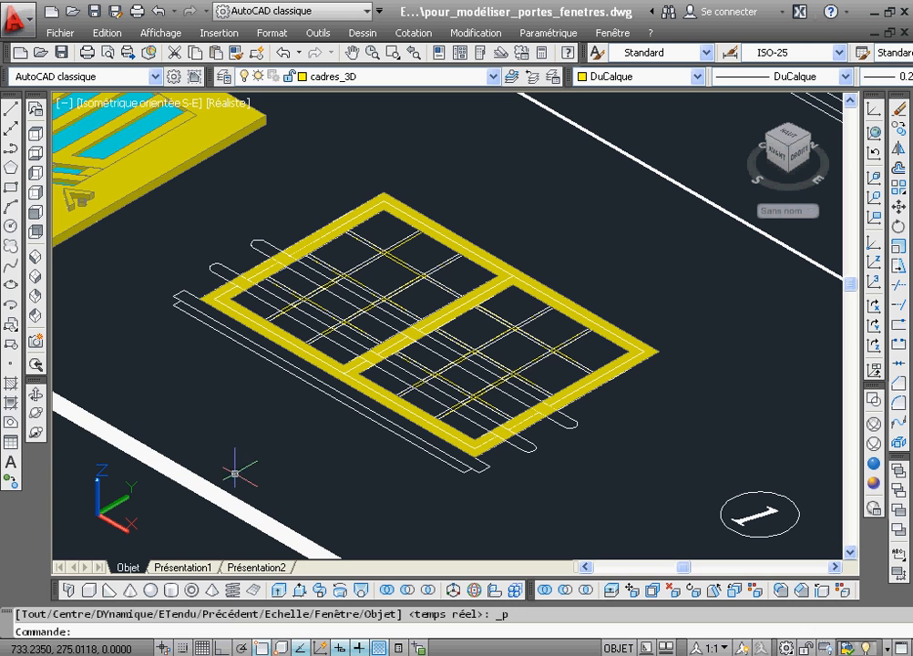
pyautogui.click(283, 590)
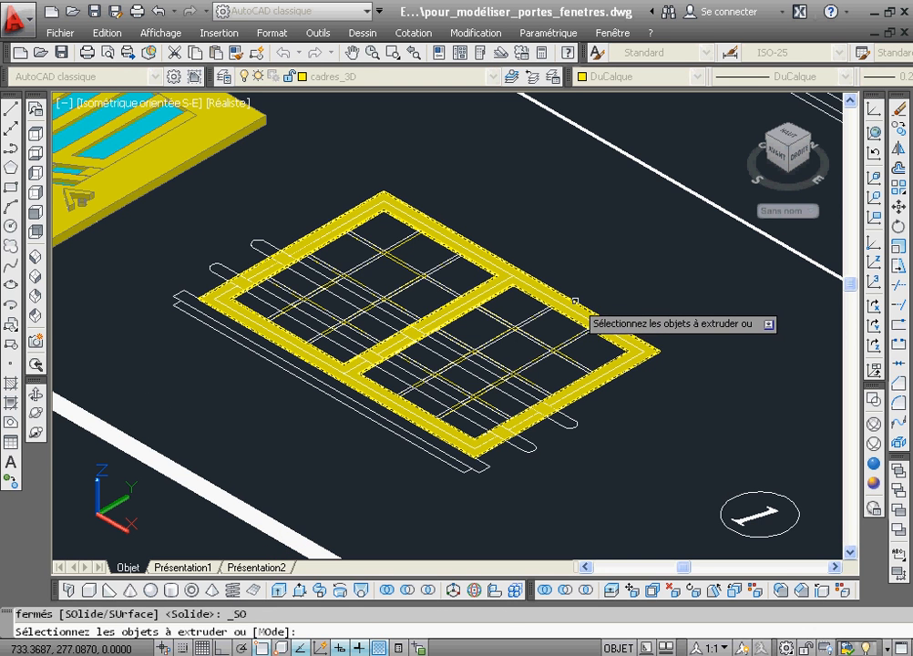
pyautogui.click(575, 301)
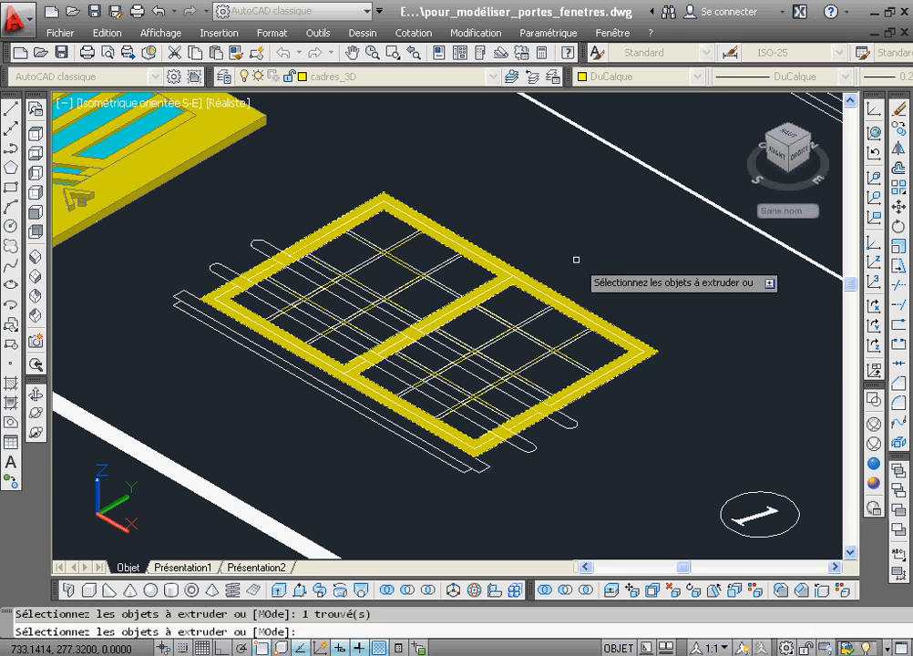
pyautogui.press('Escape')
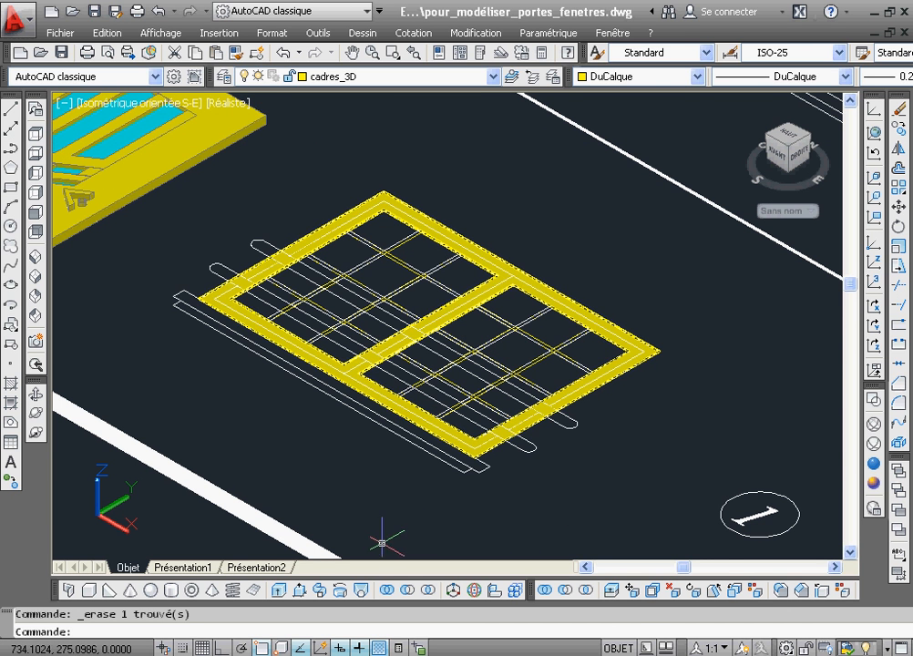
# Extrude the frame region, the four long glazing bars and the outermost cross bar of the second opening by 0.05.
pyautogui.click(278, 590)
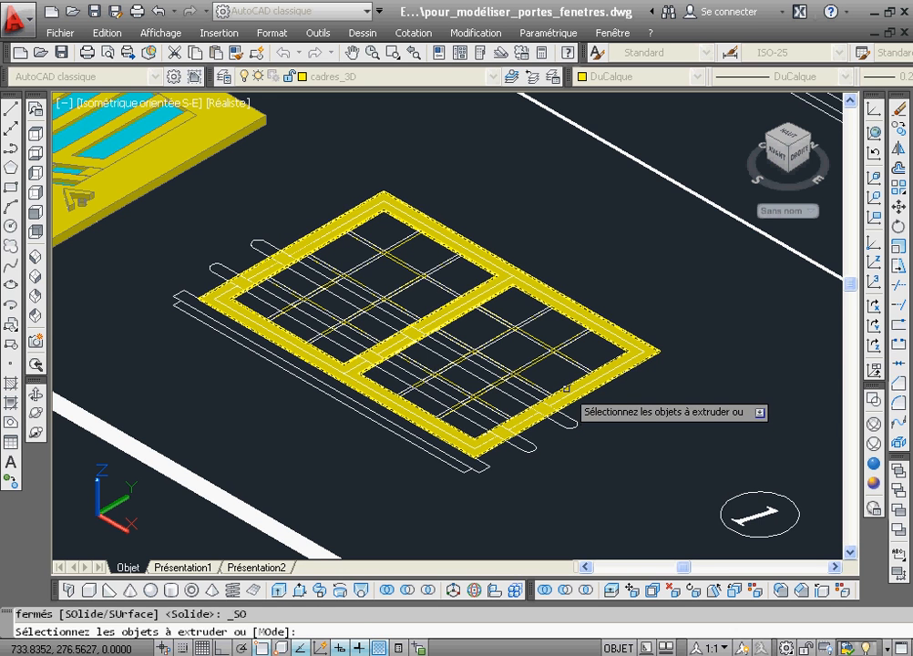
pyautogui.click(566, 394)
pyautogui.click(542, 359)
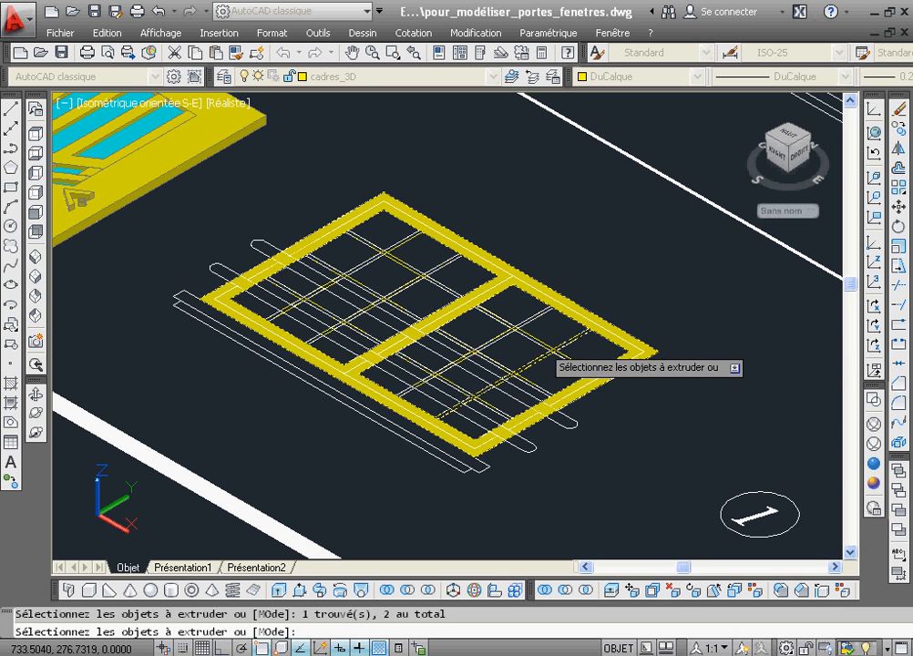
pyautogui.click(541, 345)
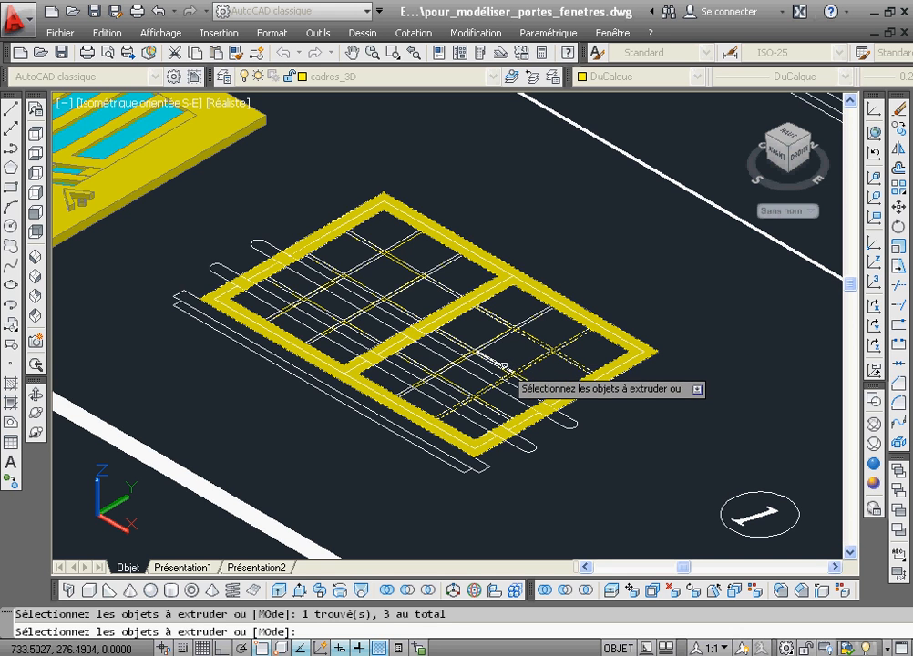
pyautogui.click(463, 358)
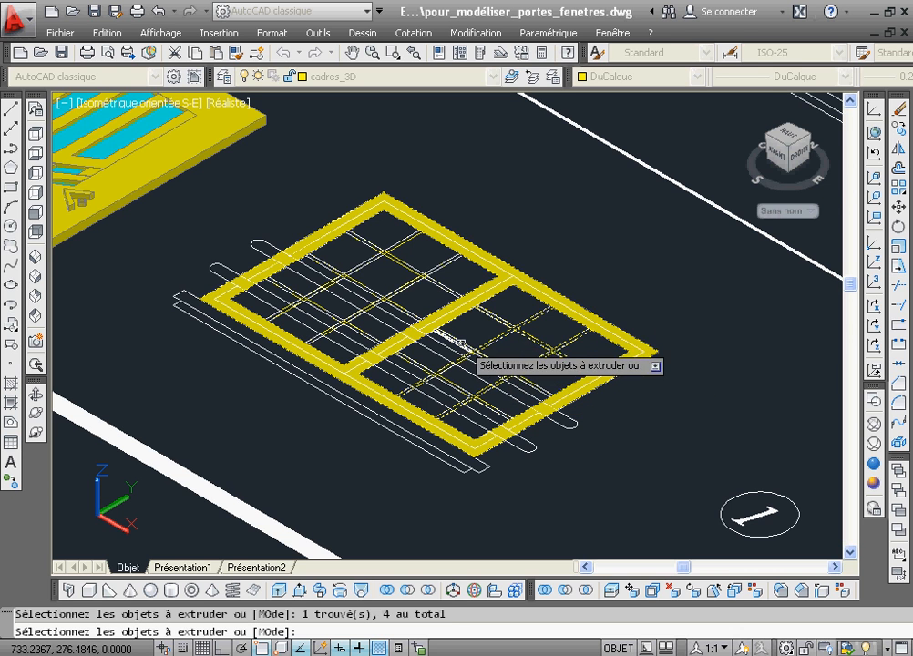
pyautogui.click(395, 247)
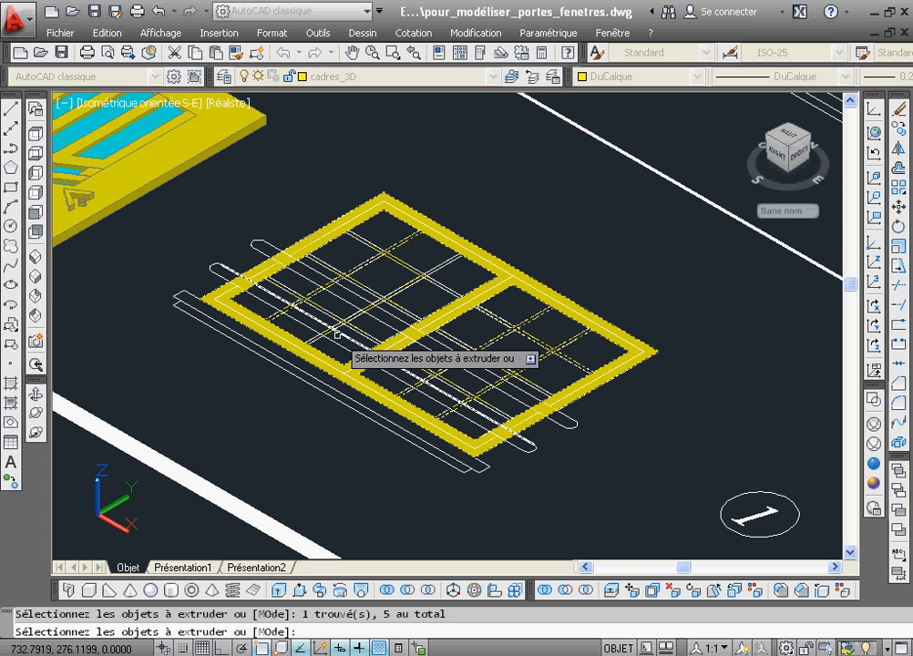
pyautogui.click(260, 245)
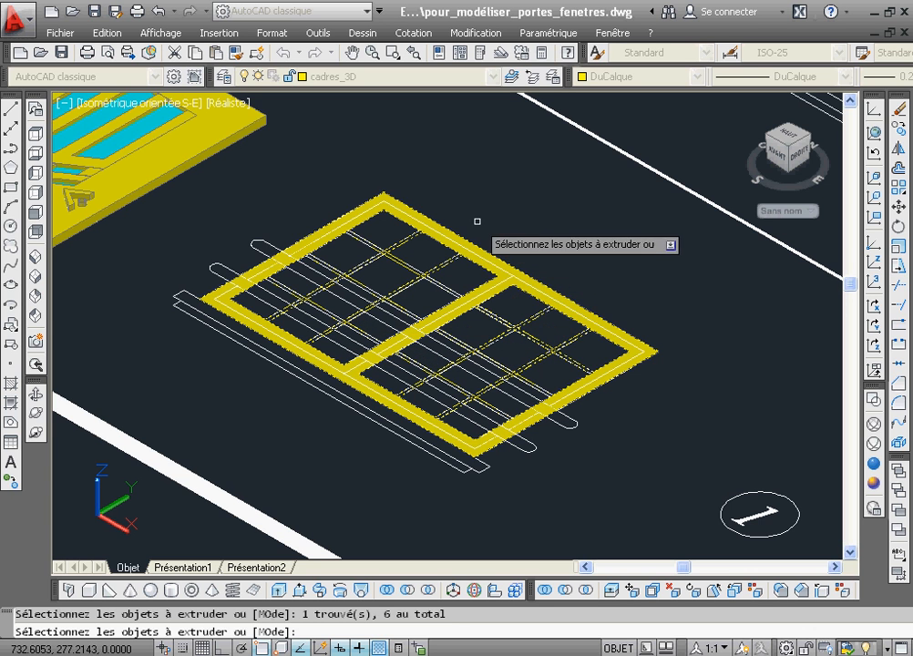
pyautogui.rightClick(536, 228)
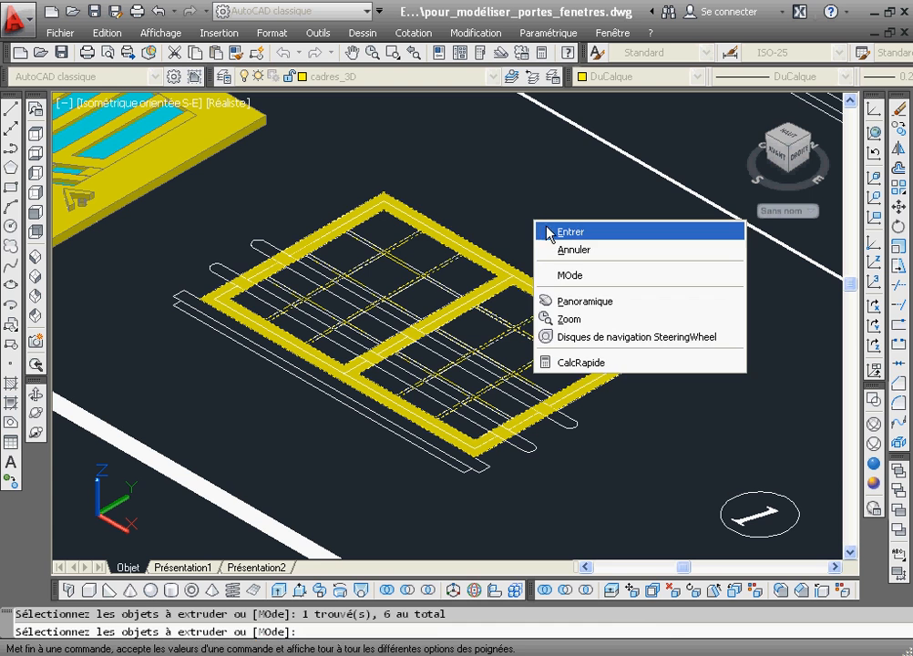
pyautogui.click(551, 233)
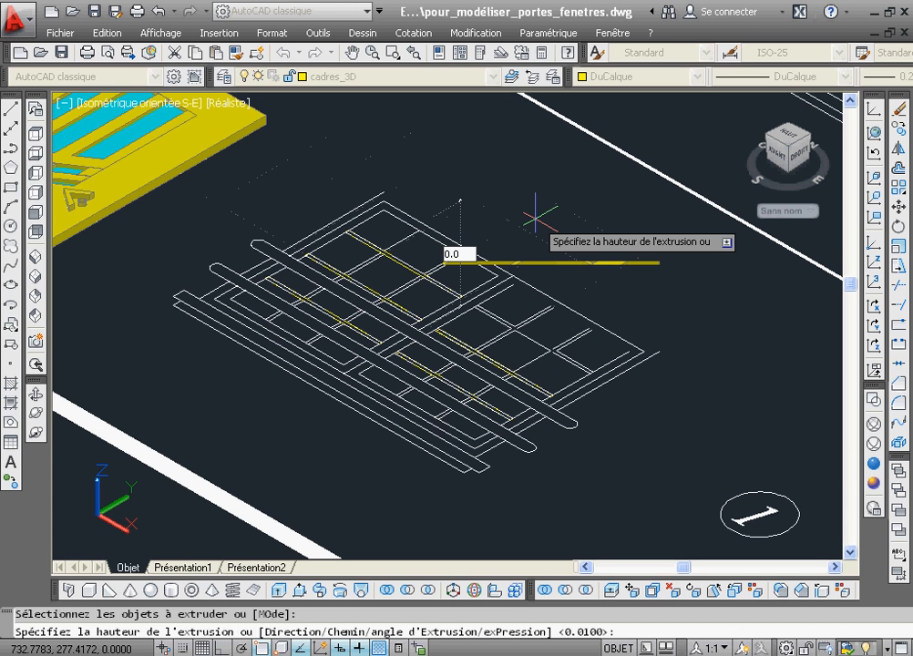
pyautogui.press('Return')
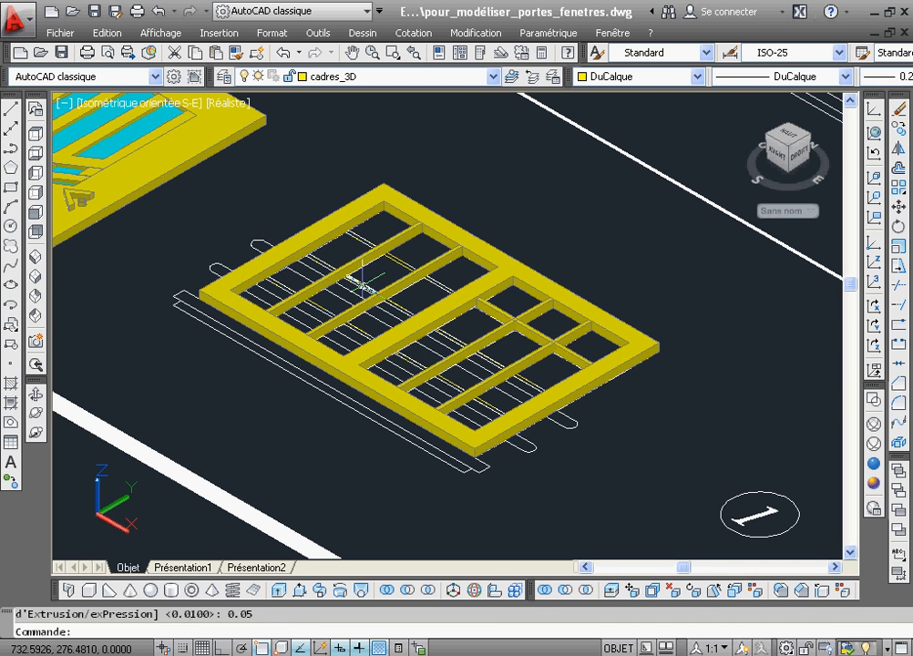
# Erase the 2D lines covering a cross bar outline in the first opening and the middle one in the second opening.
pyautogui.click(361, 280)
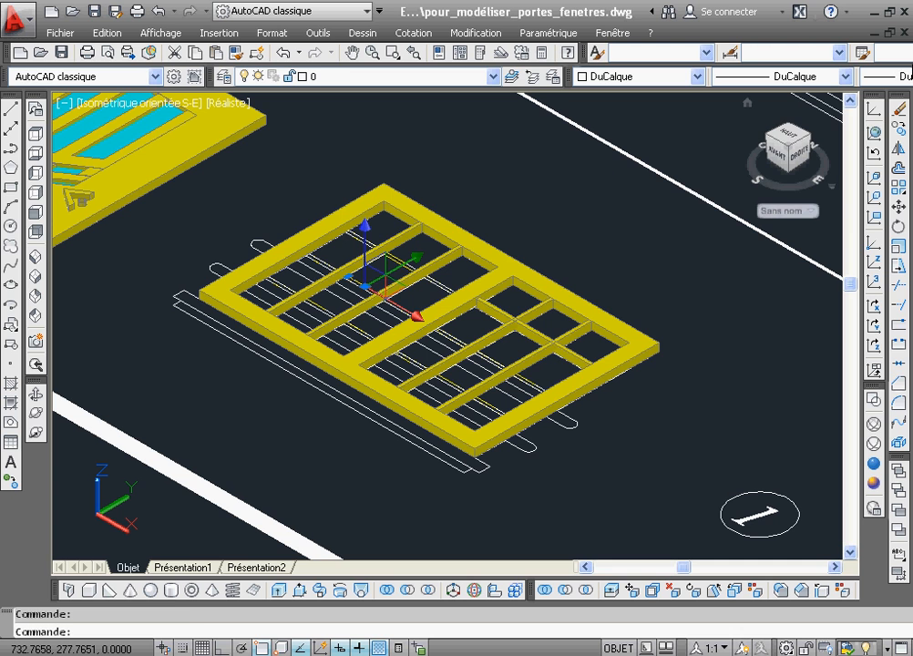
pyautogui.click(899, 109)
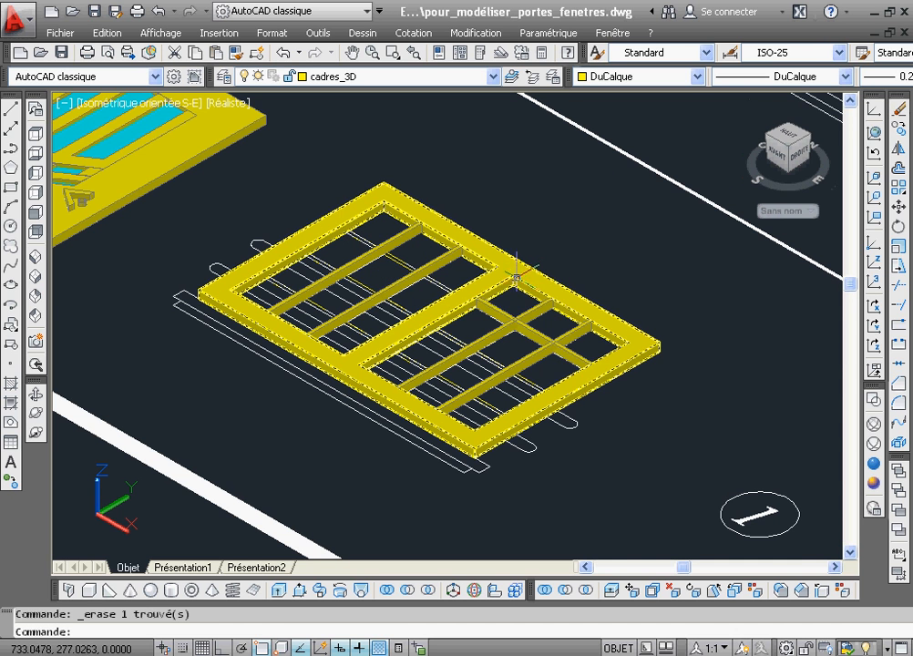
pyautogui.click(453, 335)
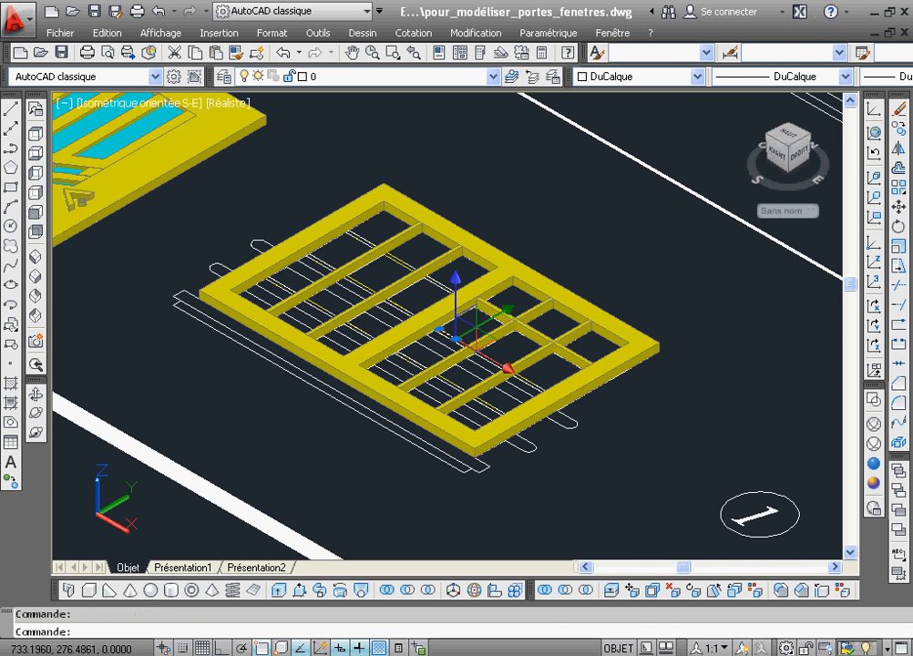
pyautogui.click(899, 108)
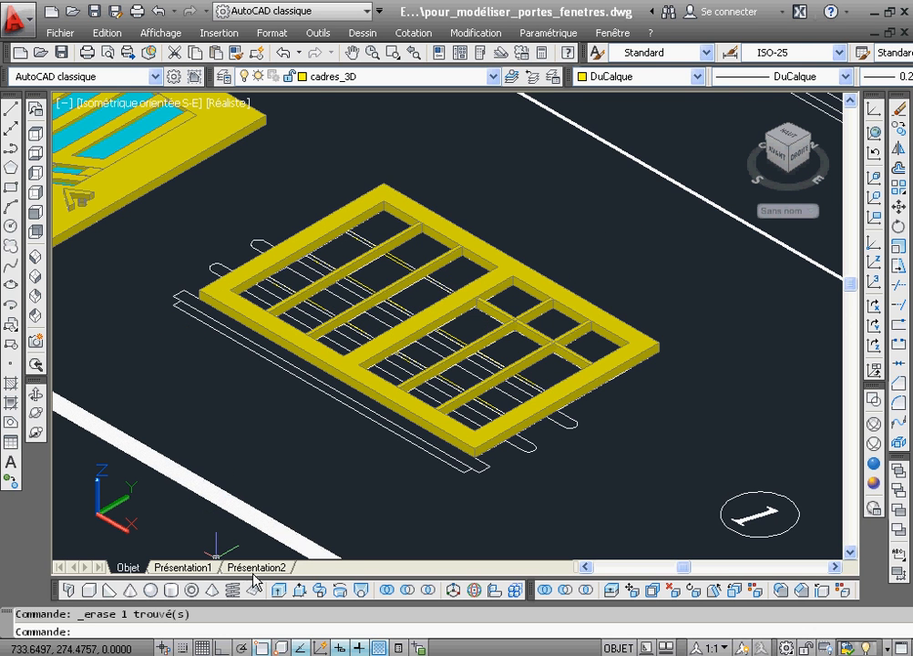
# Extrude two cross bars of the first opening and the middle cross bar of the second opening by 0.05.
pyautogui.click(275, 592)
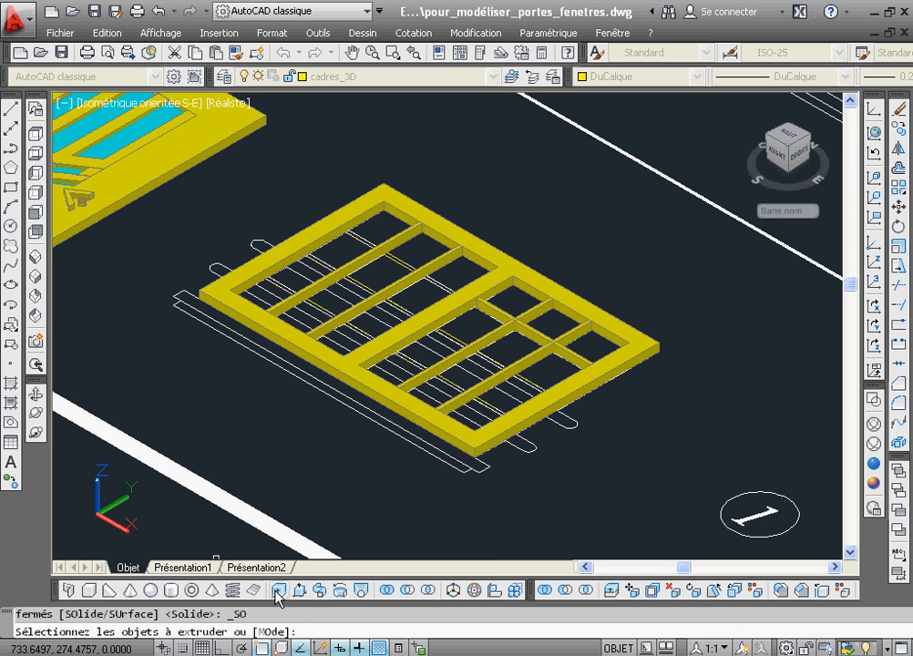
pyautogui.click(392, 260)
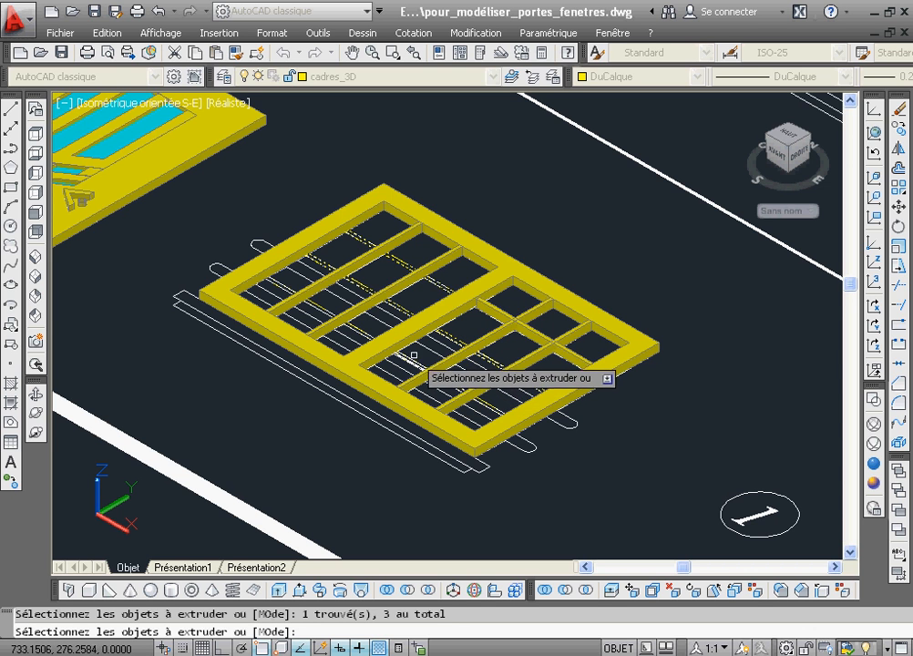
pyautogui.rightClick(426, 355)
pyautogui.click(440, 367)
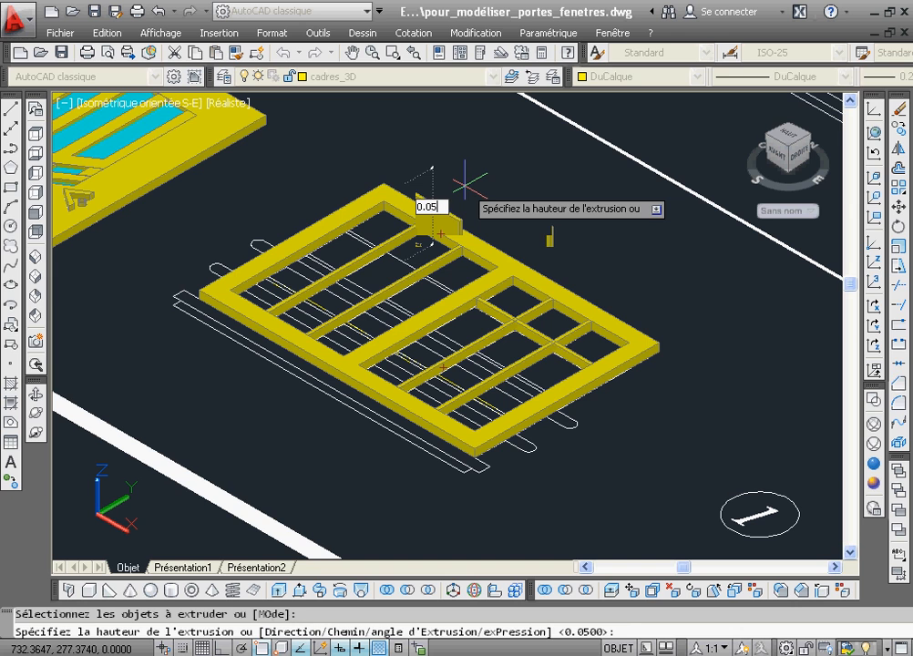
pyautogui.write('0.05')
pyautogui.press('Return')
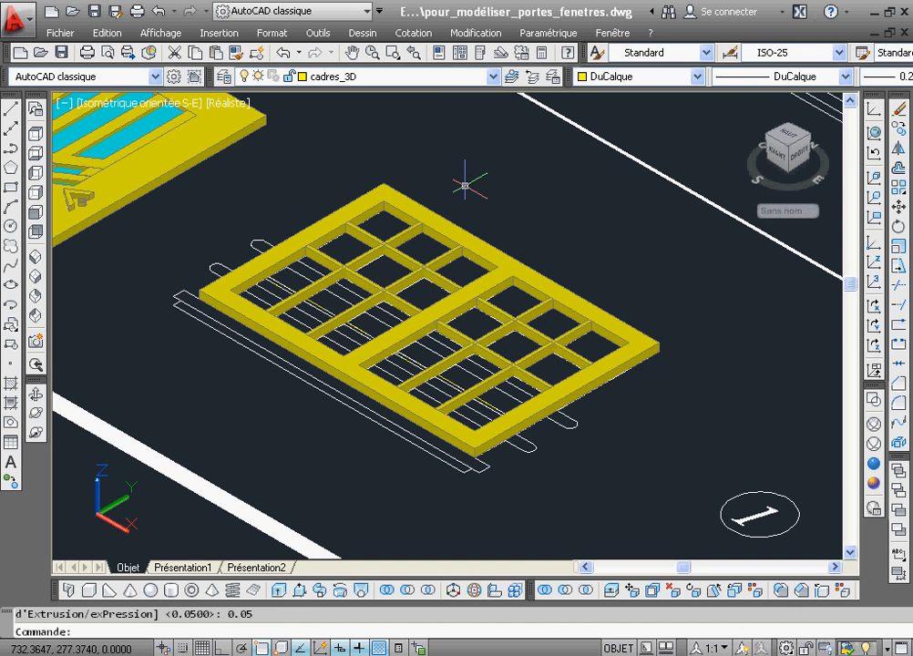
# Erase the 2D lines overlapping the last unextruded cross bar outline in each opening.
pyautogui.click(324, 310)
pyautogui.press('Delete')
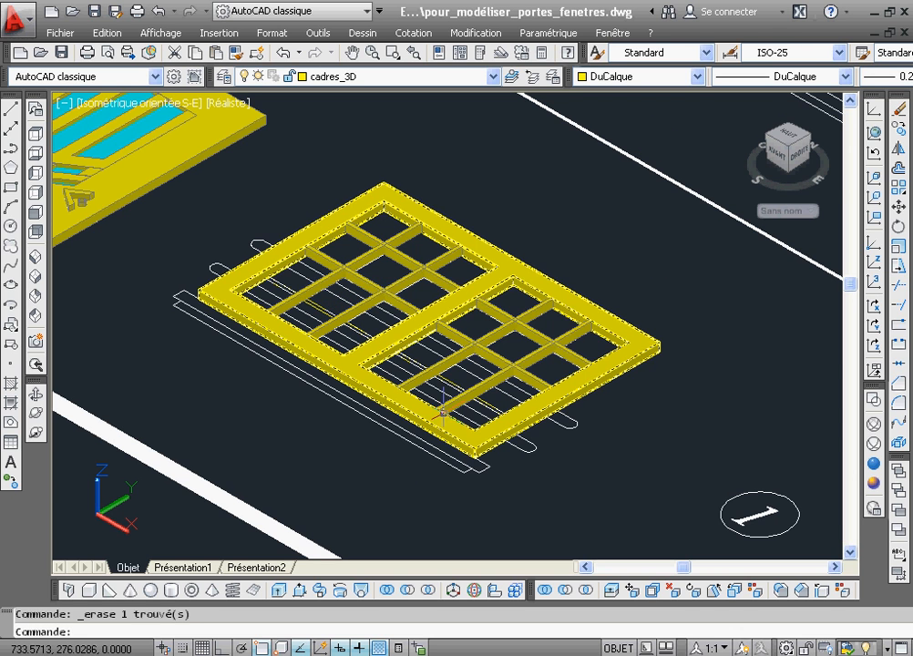
pyautogui.click(452, 387)
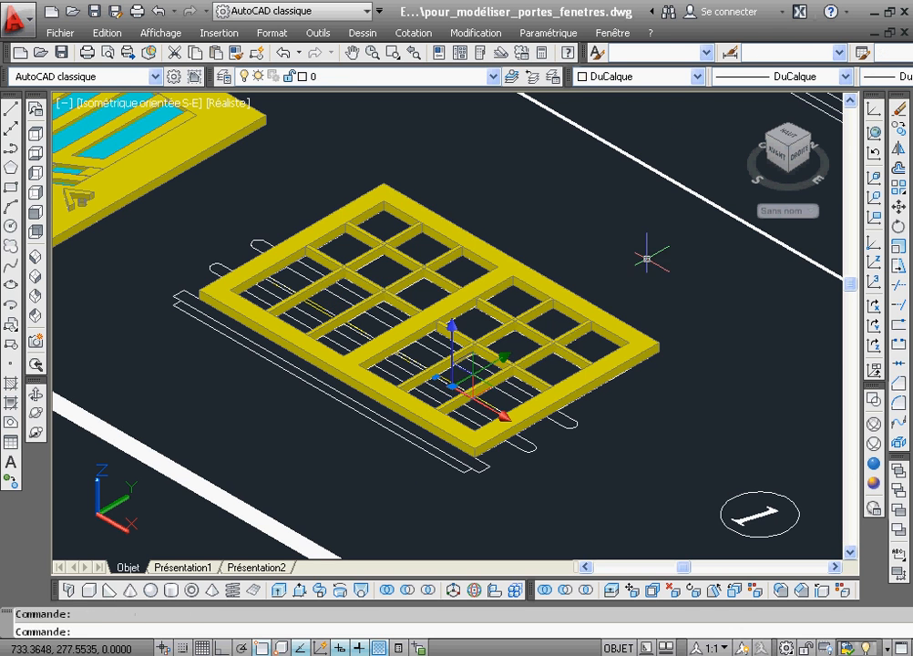
pyautogui.press('Delete')
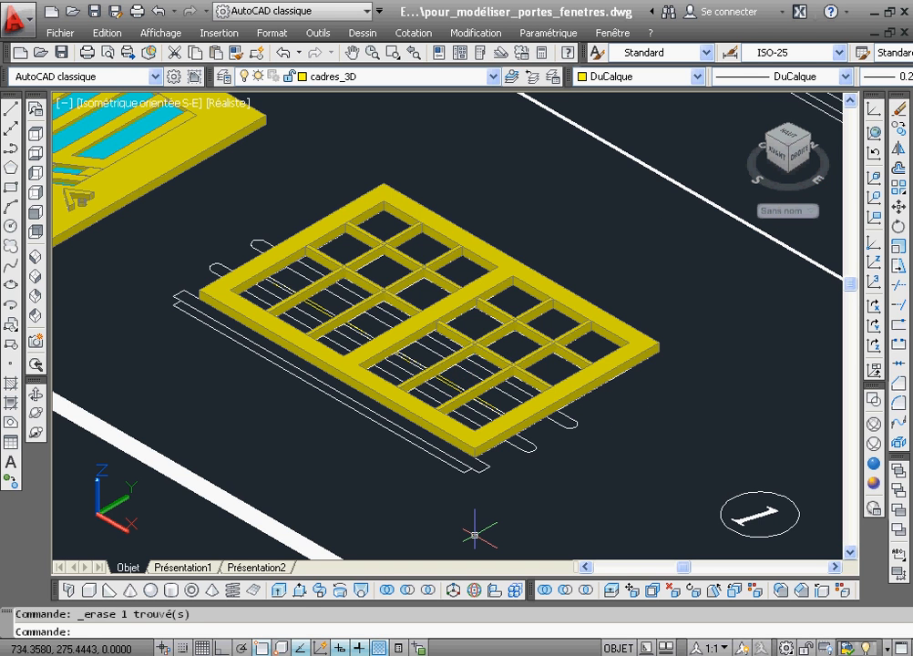
# Extrude the last flat cross bar of each opening by 0.05.
pyautogui.click(279, 591)
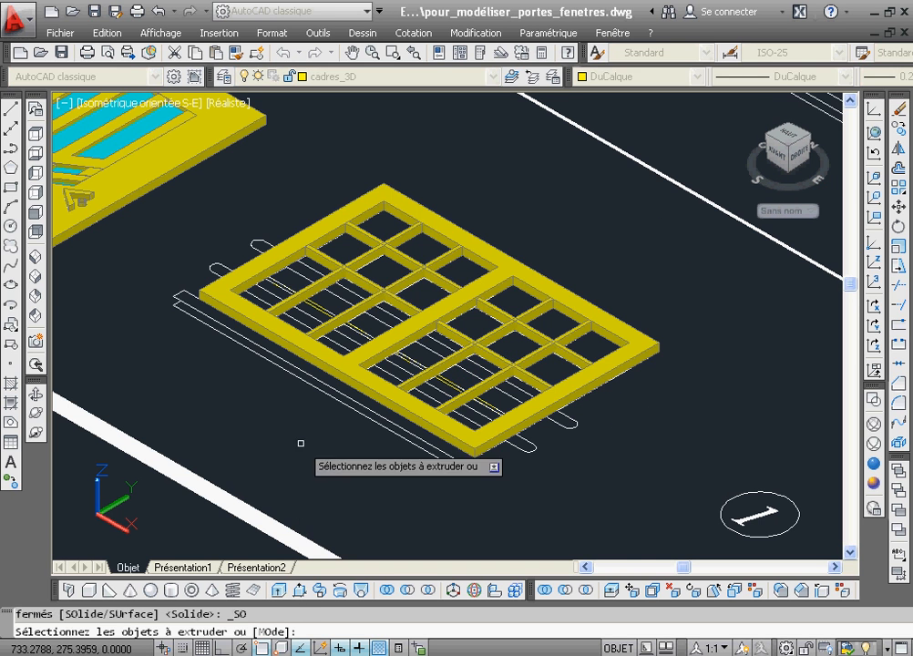
pyautogui.click(321, 308)
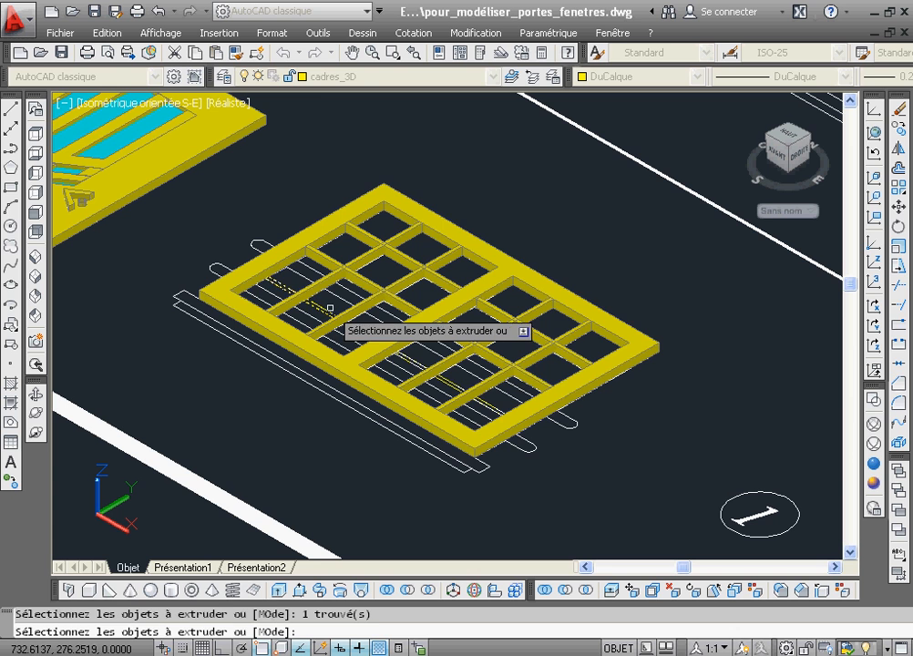
pyautogui.click(449, 390)
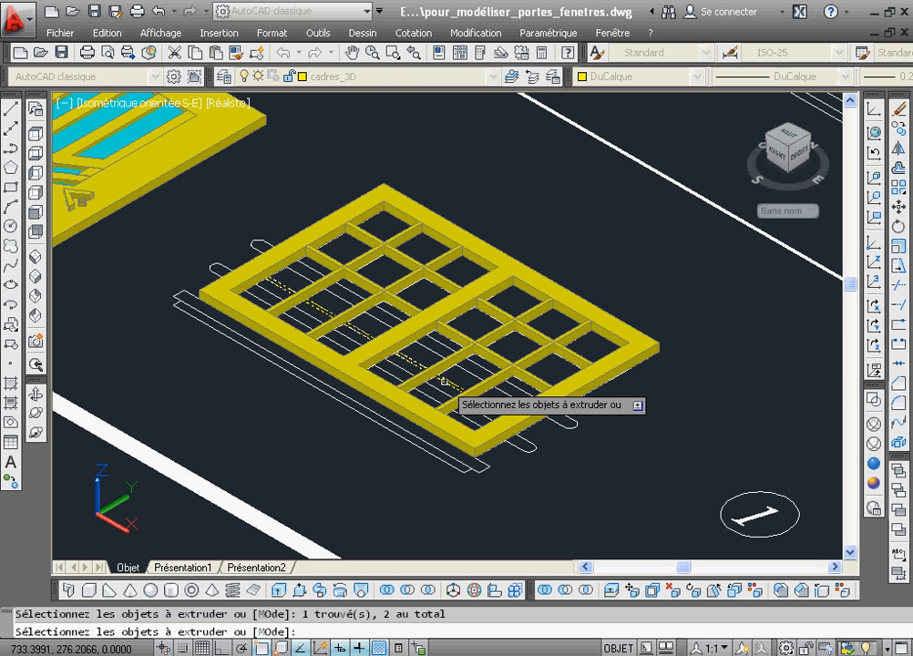
pyautogui.rightClick(446, 387)
pyautogui.click(463, 395)
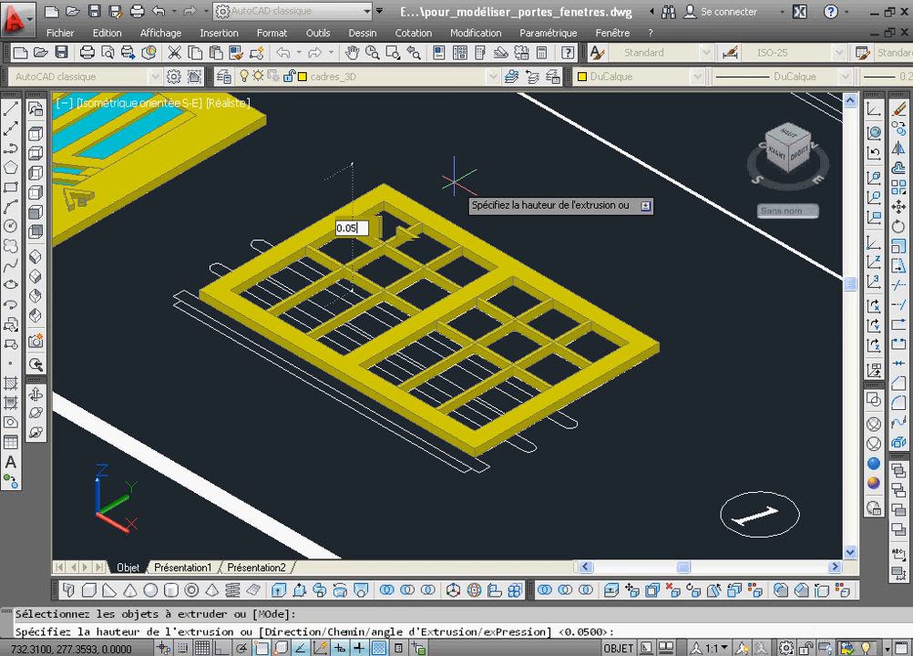
pyautogui.press('Return')
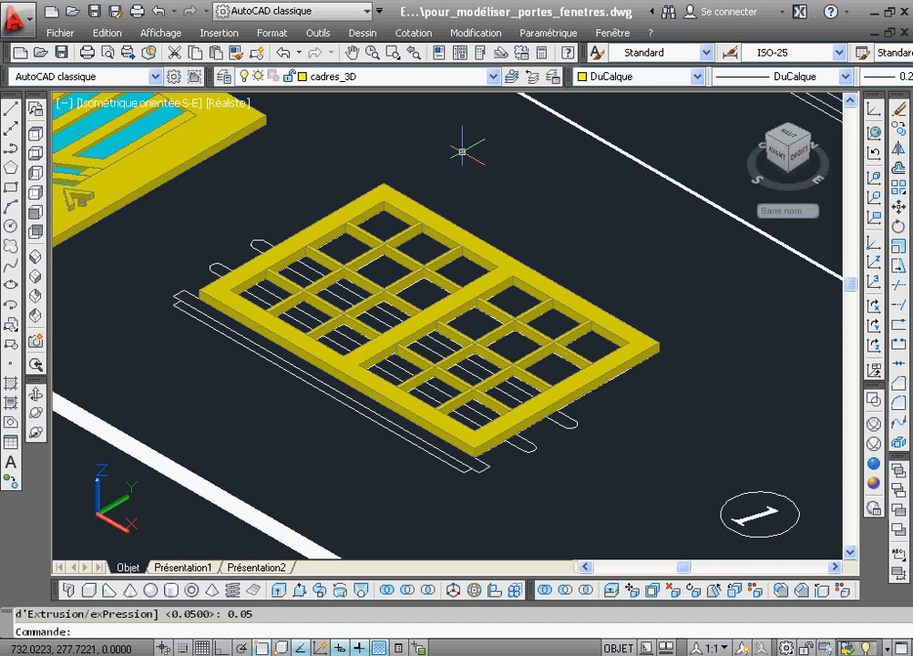
# Make vitrage_3D the current layer.
pyautogui.click(492, 81)
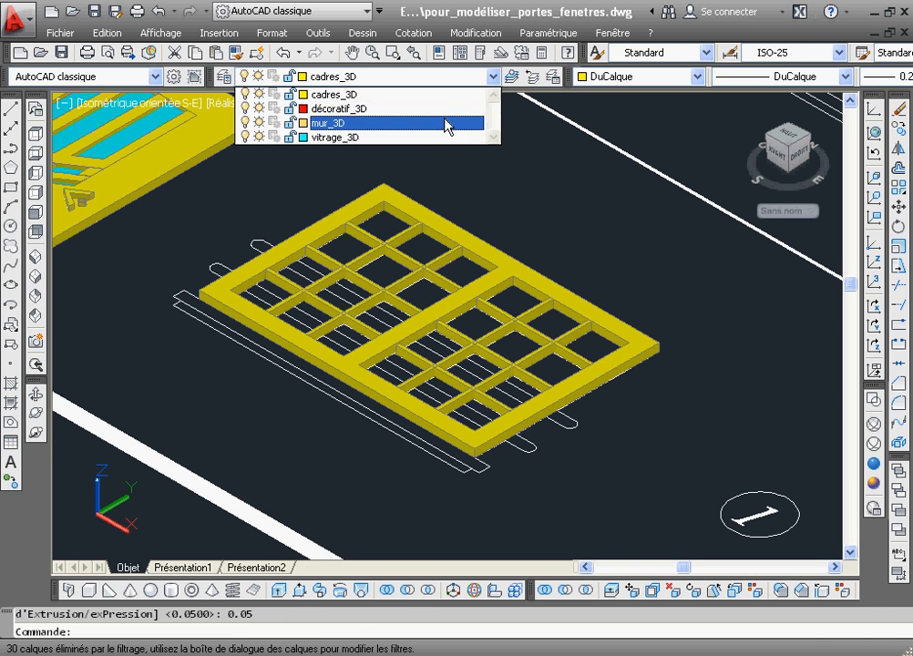
pyautogui.click(432, 138)
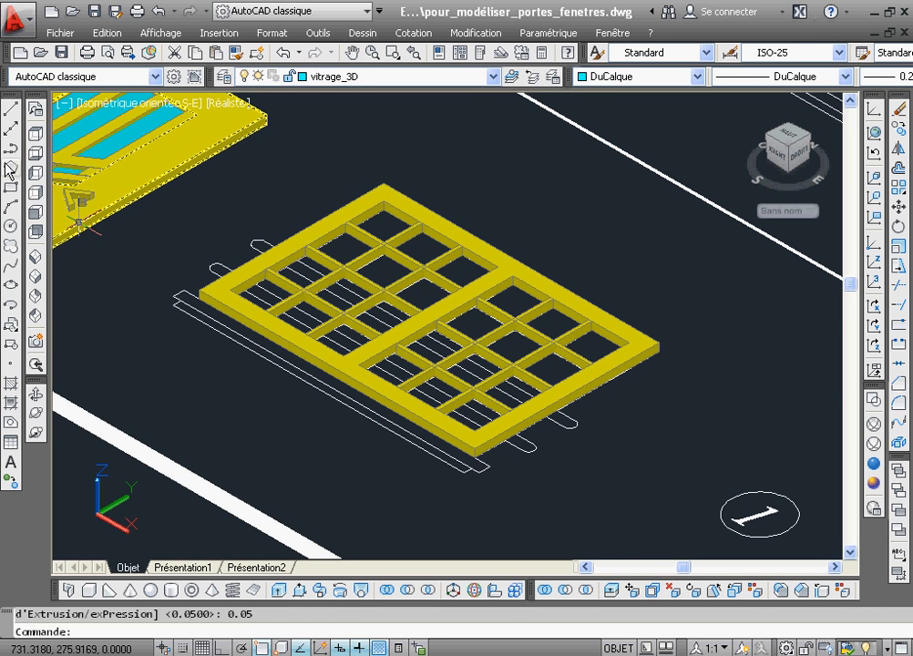
# Draw a glazing rectangle spanning both openings between opposite inner corners of the window frame.
pyautogui.click(10, 187)
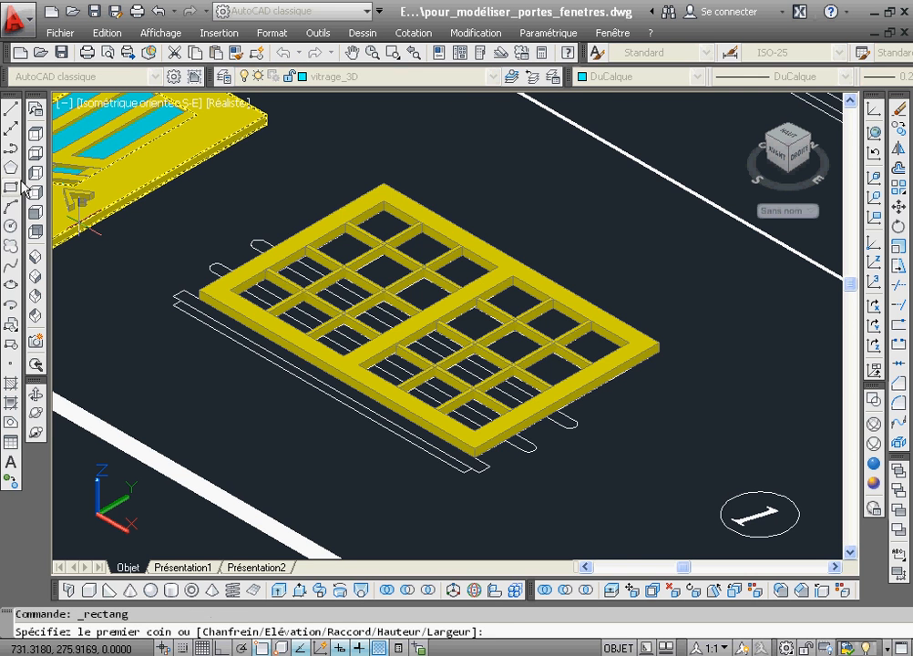
pyautogui.click(395, 56)
pyautogui.click(173, 143)
pyautogui.click(625, 435)
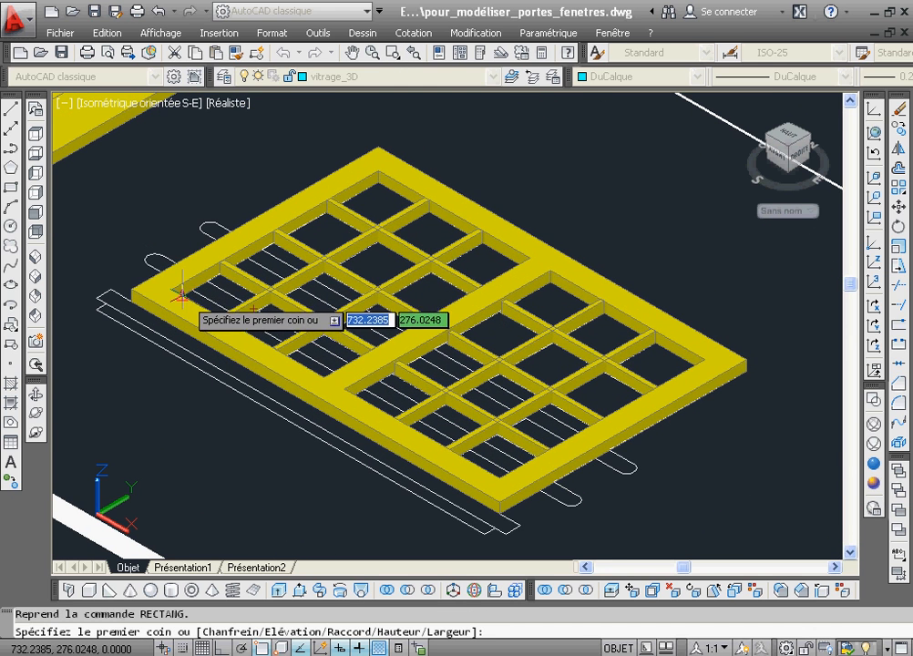
pyautogui.click(169, 289)
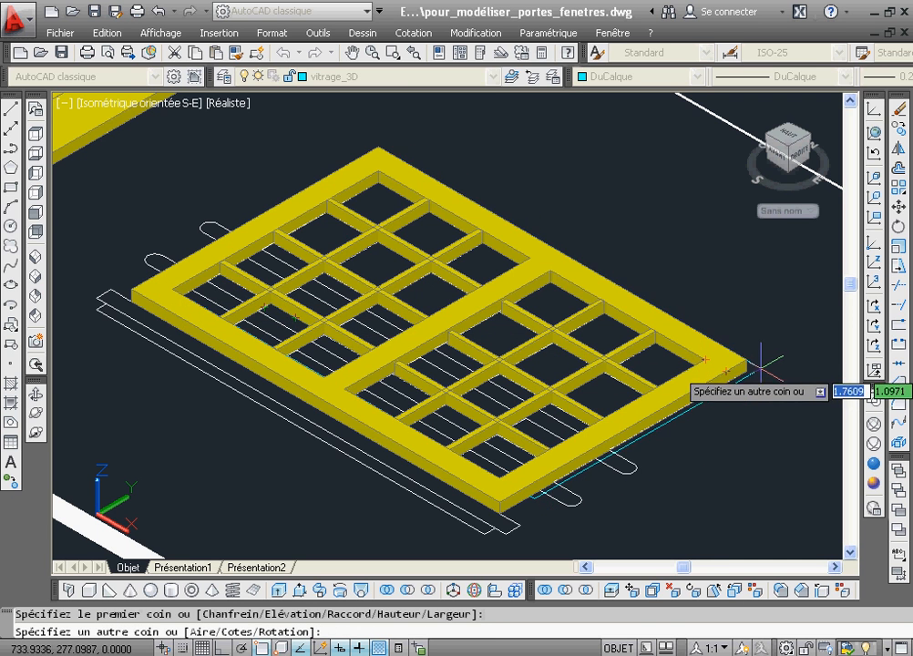
pyautogui.click(706, 372)
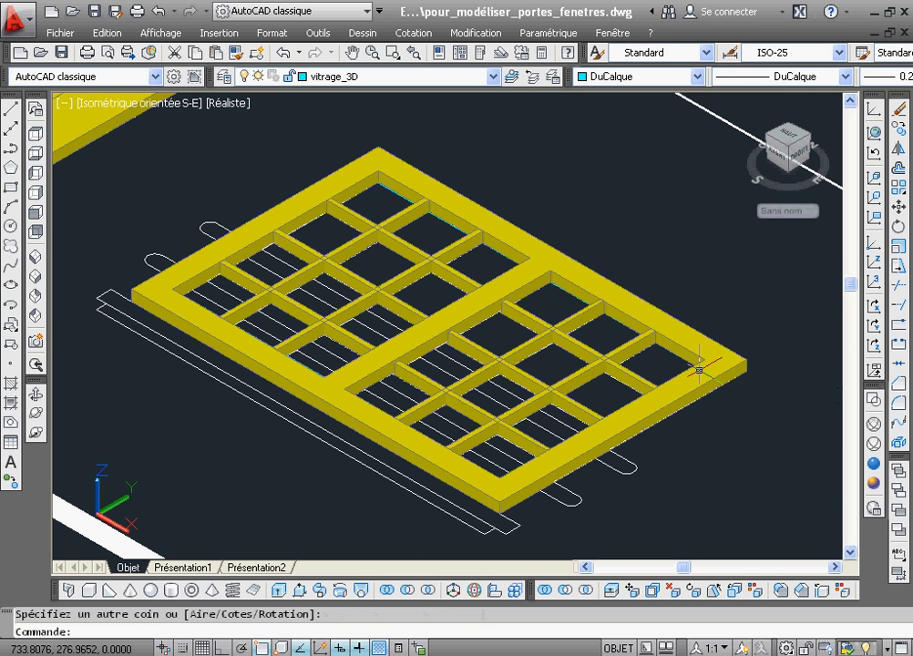
# Switch the visual style to 2D wireframe and erase the glazing rectangle drawn across both openings.
pyautogui.click(872, 401)
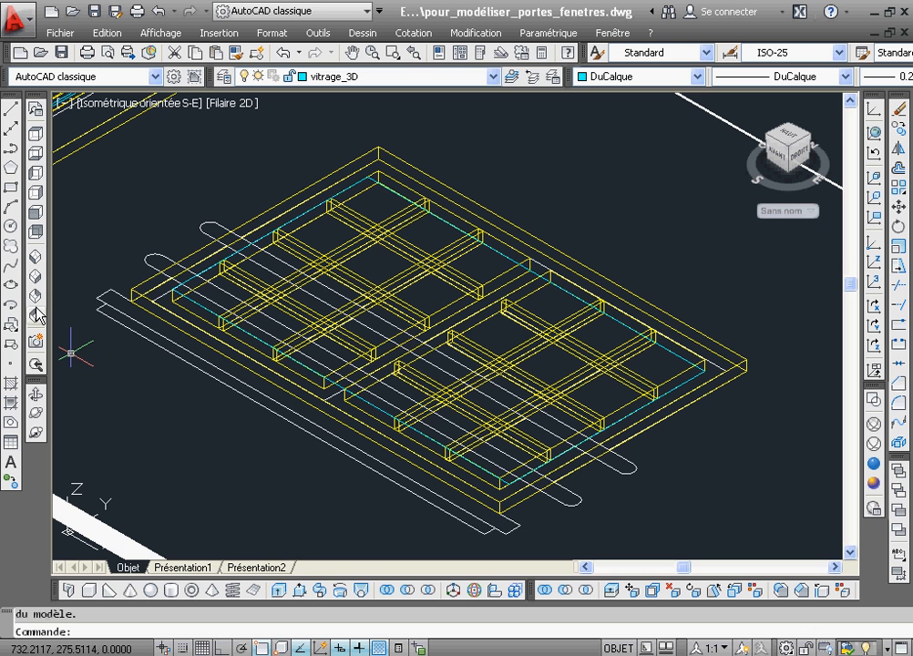
pyautogui.click(501, 480)
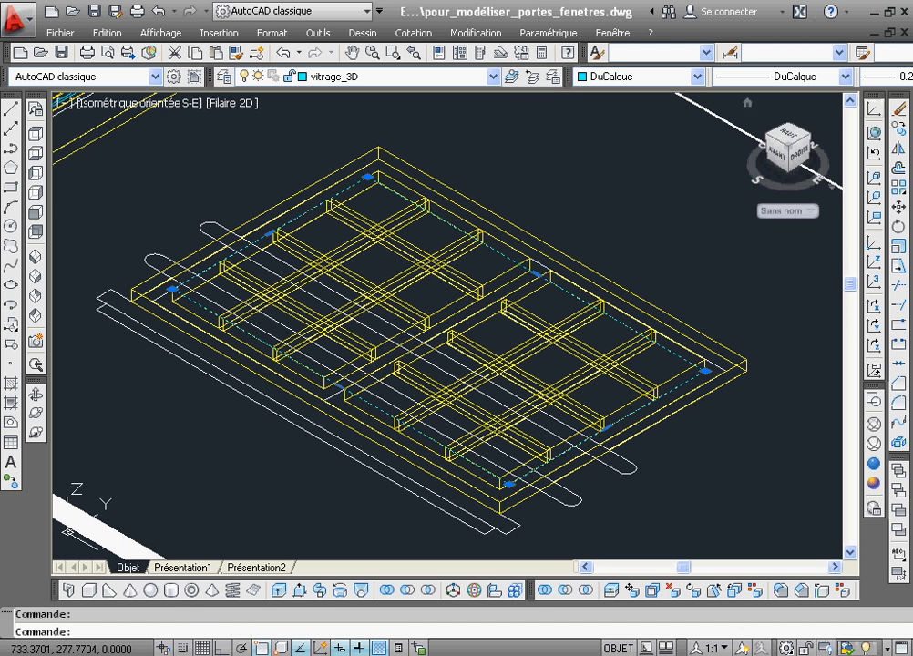
pyautogui.click(898, 113)
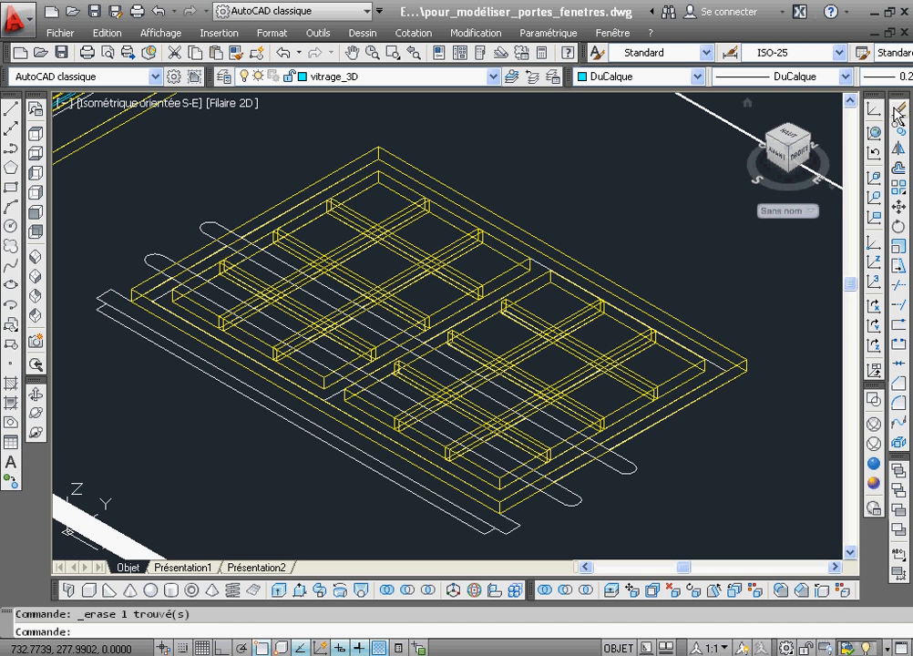
# Draw a closed glazing polyline spanning both openings through the midpoints of the window frame's four outermost inner corner edges.
pyautogui.click(11, 148)
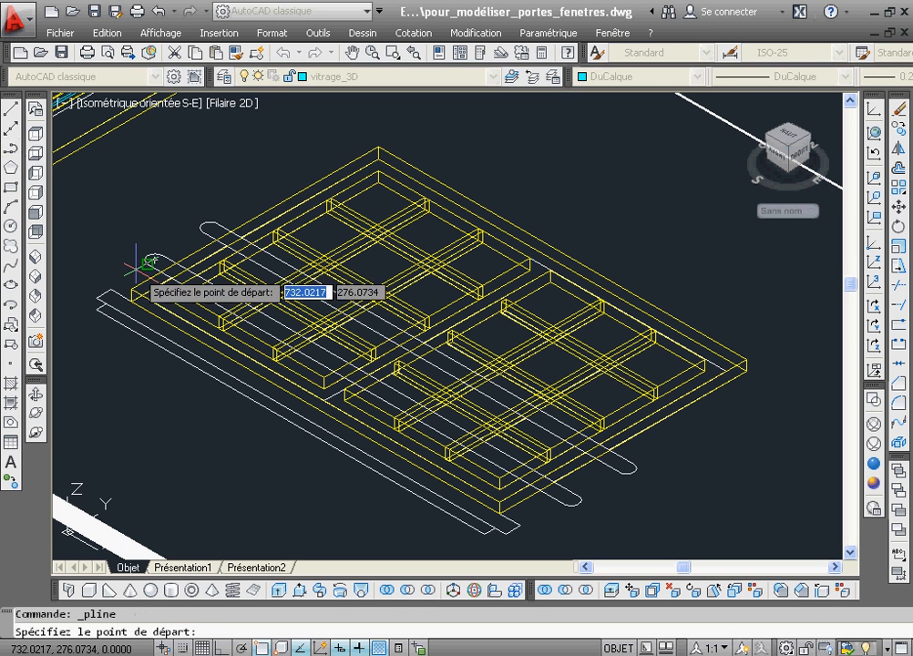
pyautogui.click(173, 291)
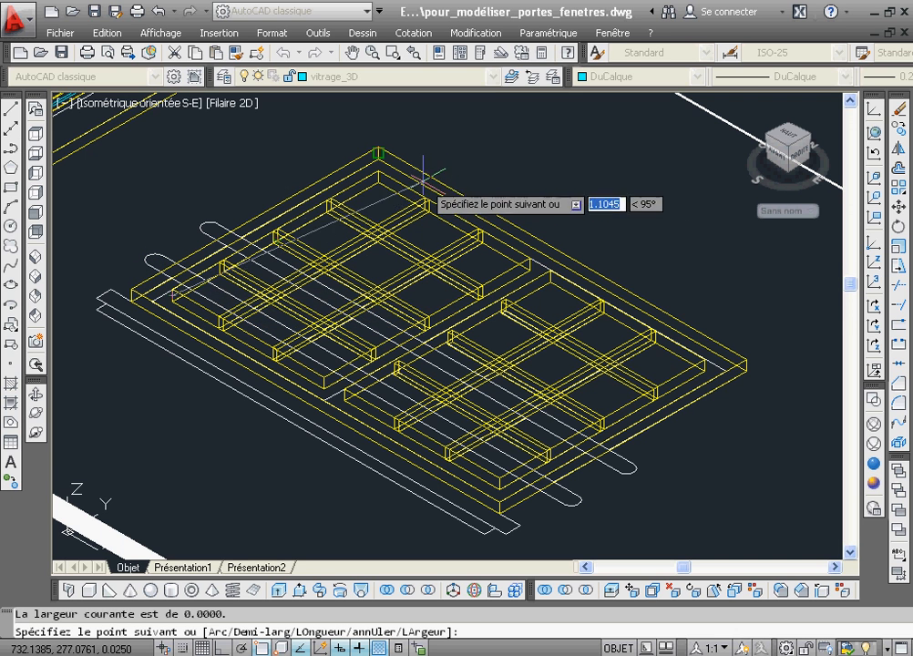
pyautogui.click(379, 176)
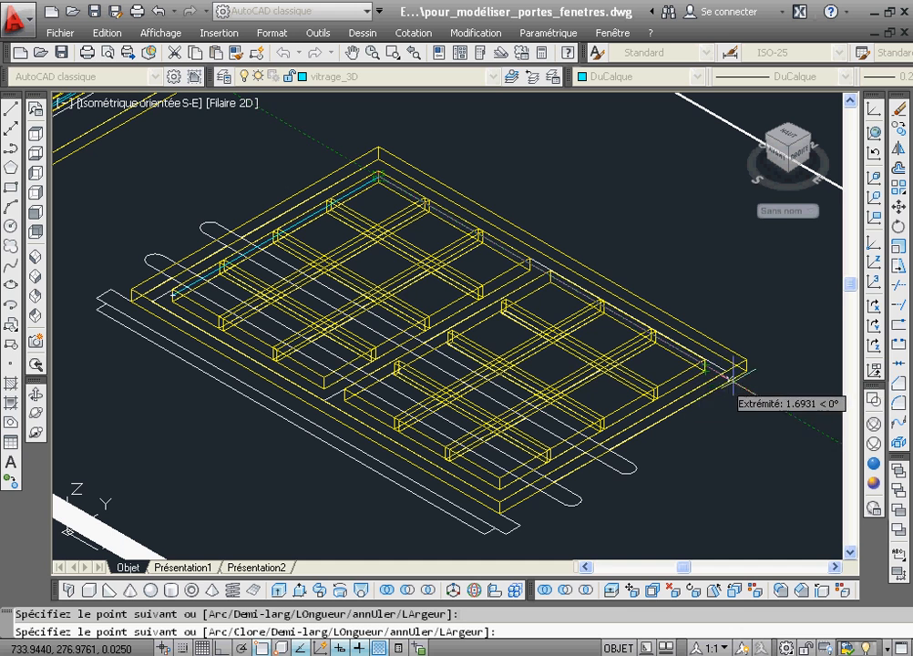
pyautogui.click(705, 364)
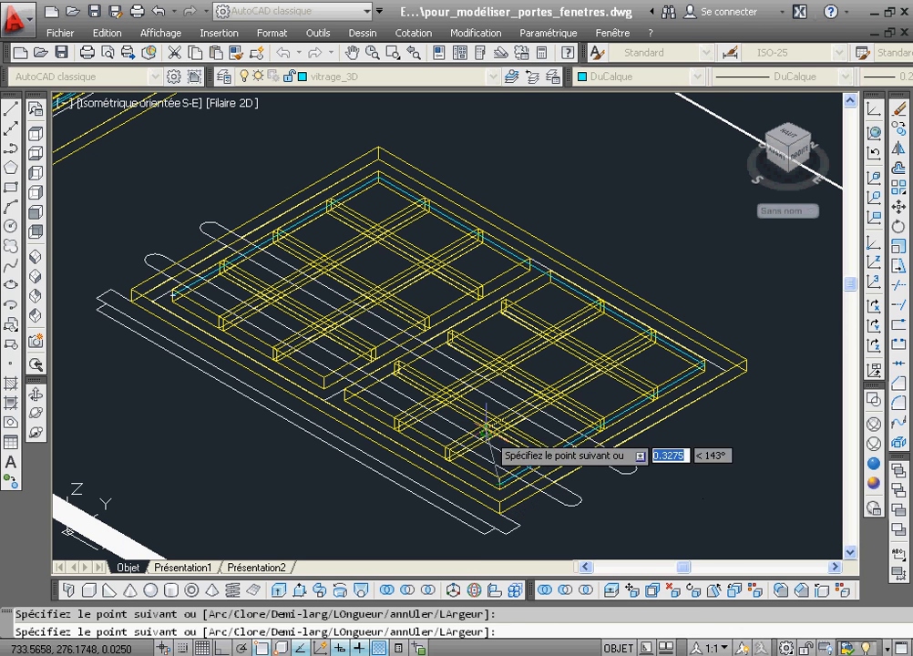
pyautogui.rightClick(492, 375)
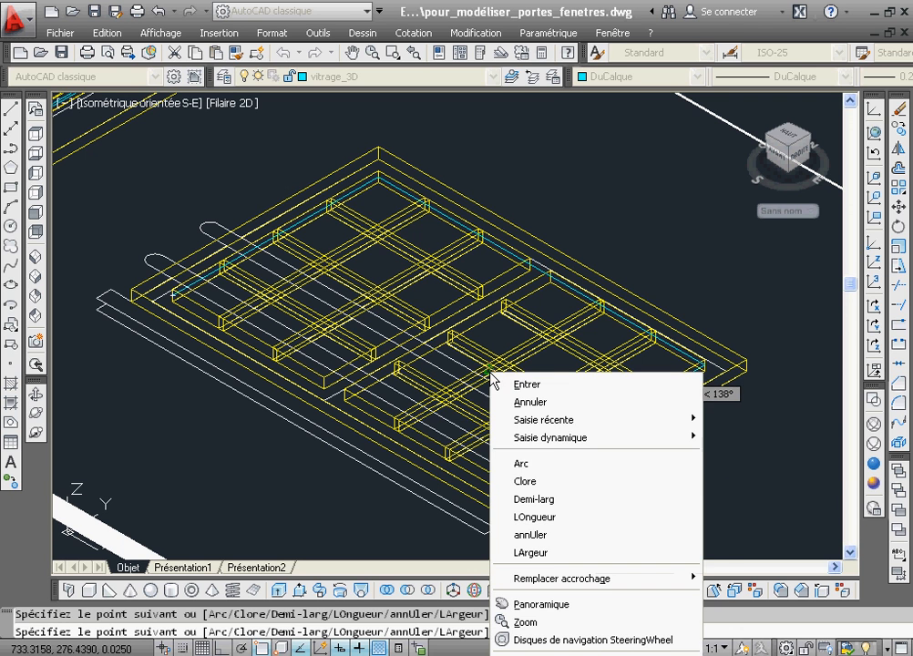
pyautogui.click(547, 481)
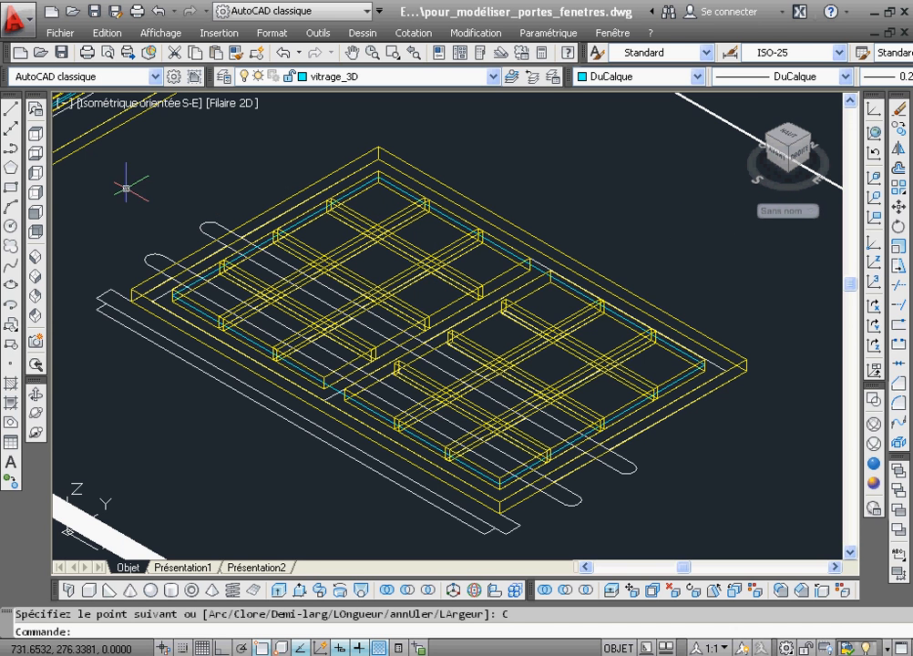
# Extrude the glazing outline by 0.005 and set the visual style to Realistic.
pyautogui.click(280, 590)
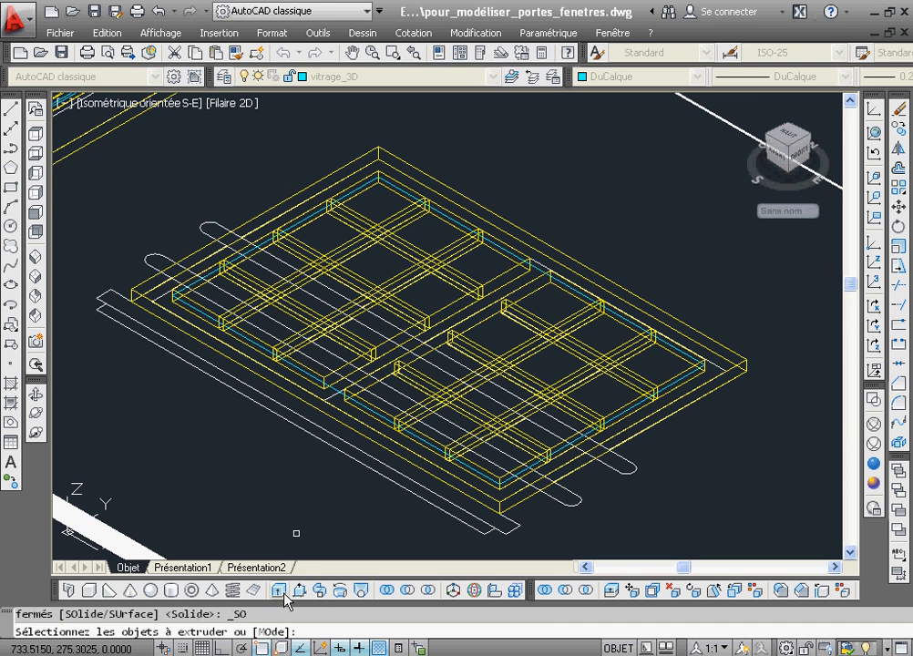
pyautogui.click(261, 341)
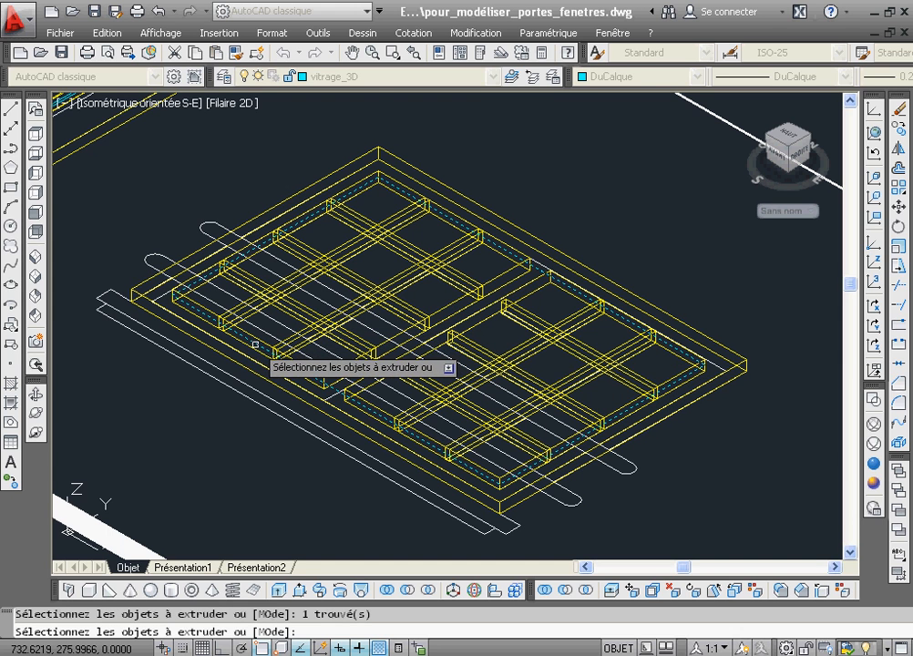
pyautogui.rightClick(257, 348)
pyautogui.click(276, 358)
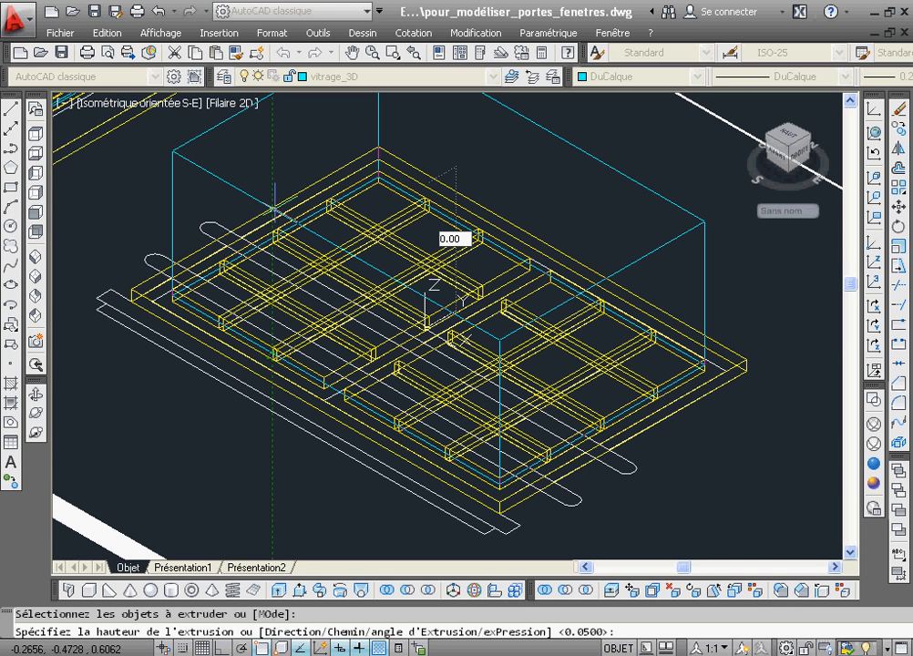
pyautogui.write('0.005')
pyautogui.press('Return')
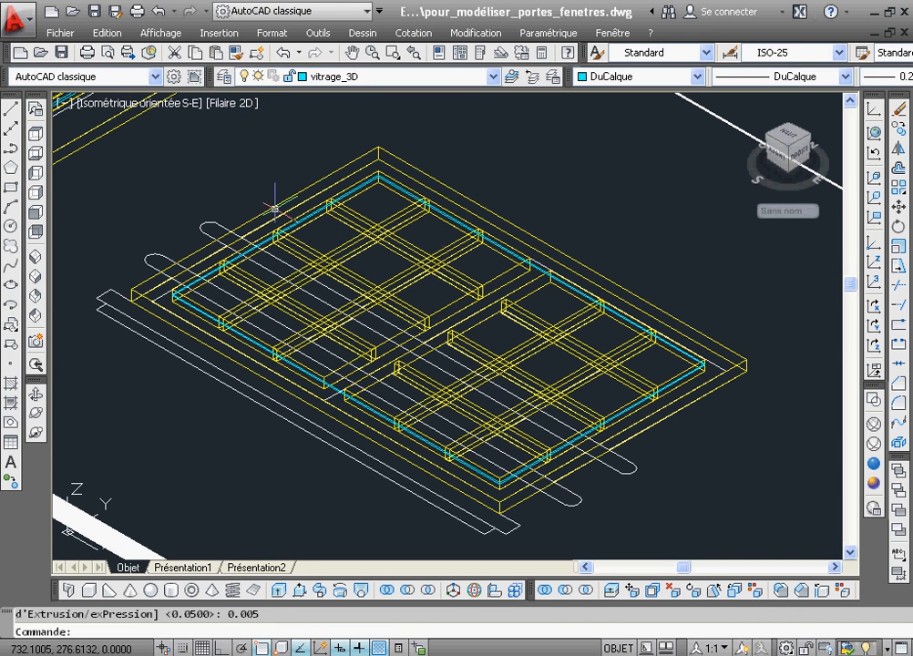
pyautogui.click(877, 464)
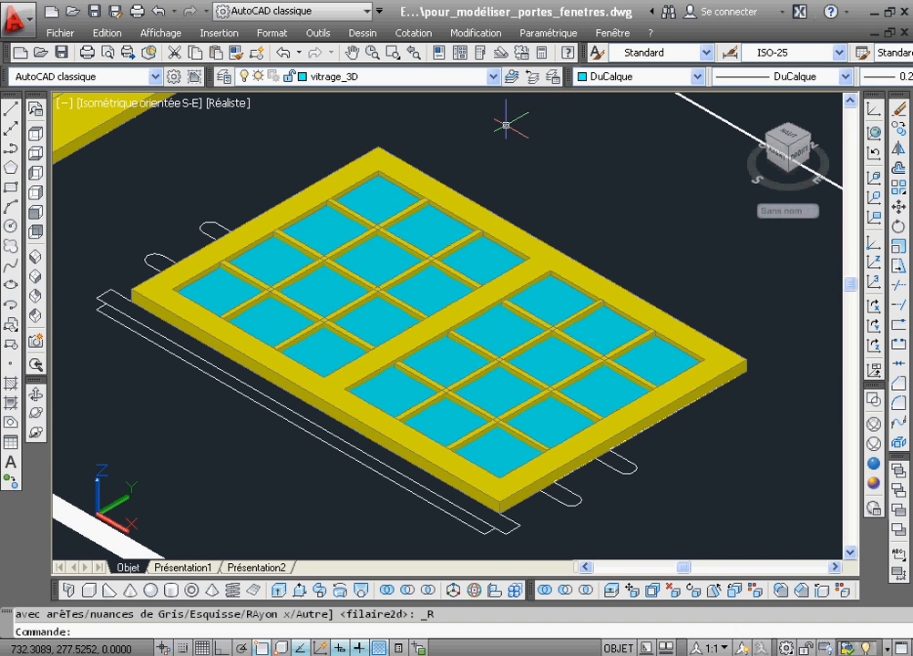
# Make cadres_3D the current layer for framing the plain rectangular window nearest the modelled door.
pyautogui.click(411, 55)
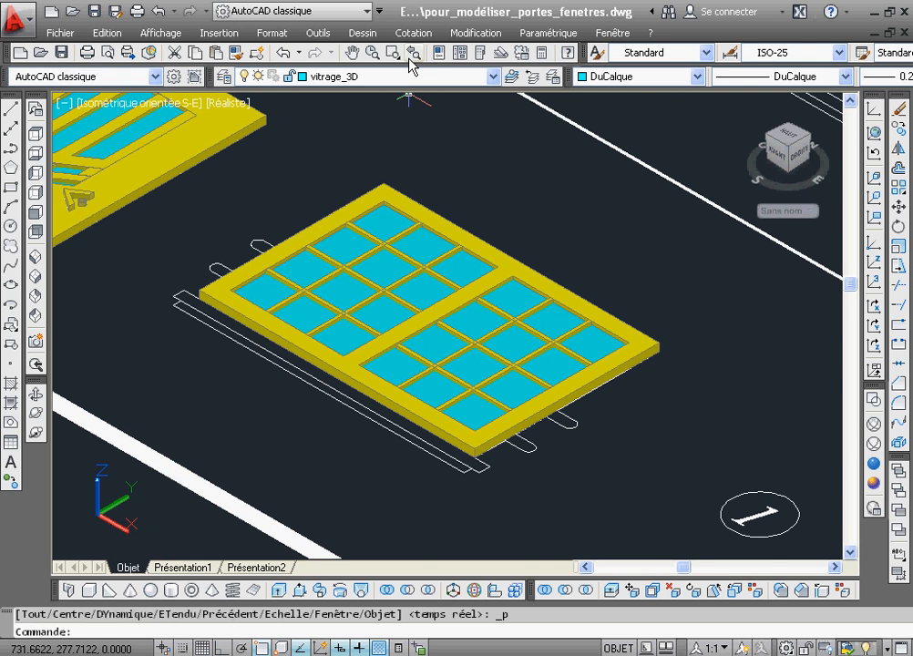
pyautogui.click(409, 57)
pyautogui.click(409, 58)
pyautogui.click(410, 58)
pyautogui.click(410, 58)
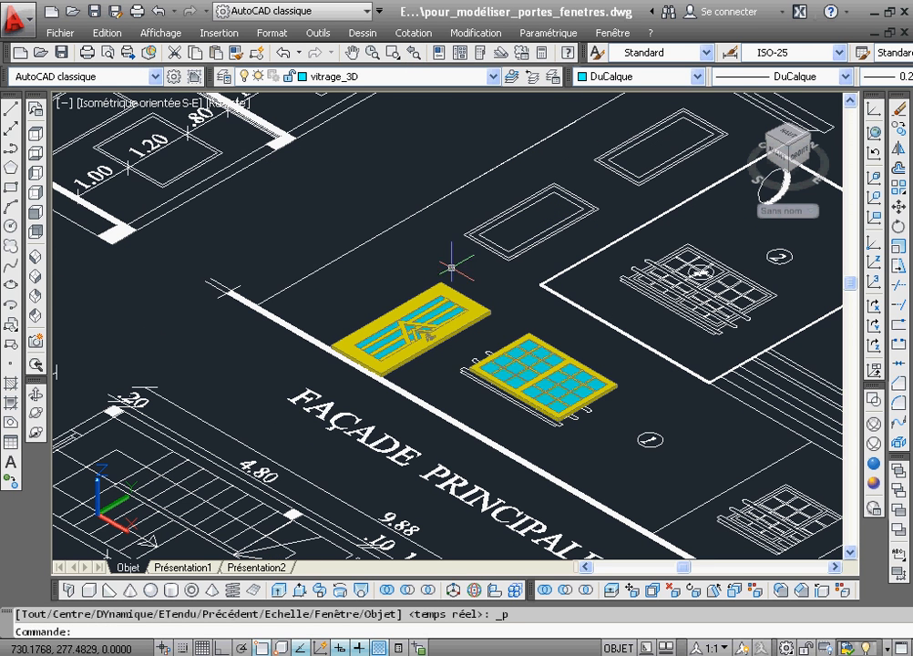
pyautogui.click(395, 54)
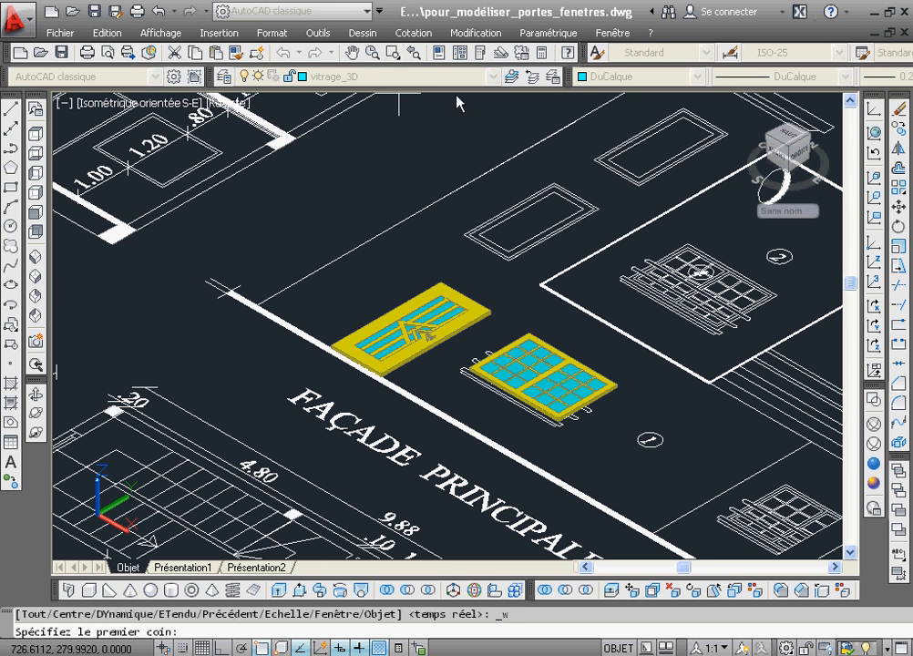
pyautogui.click(432, 122)
pyautogui.click(612, 285)
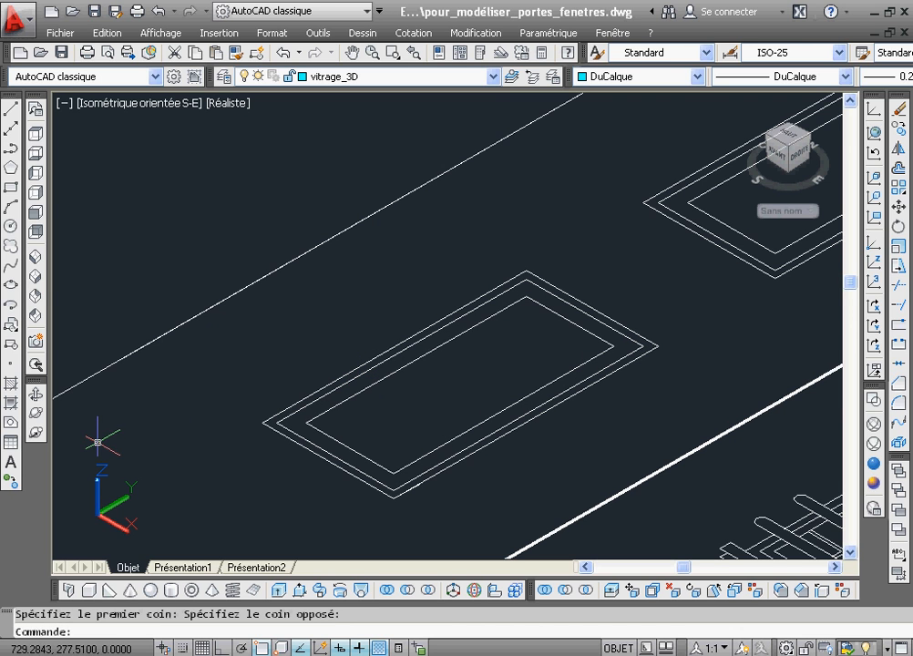
pyautogui.click(12, 424)
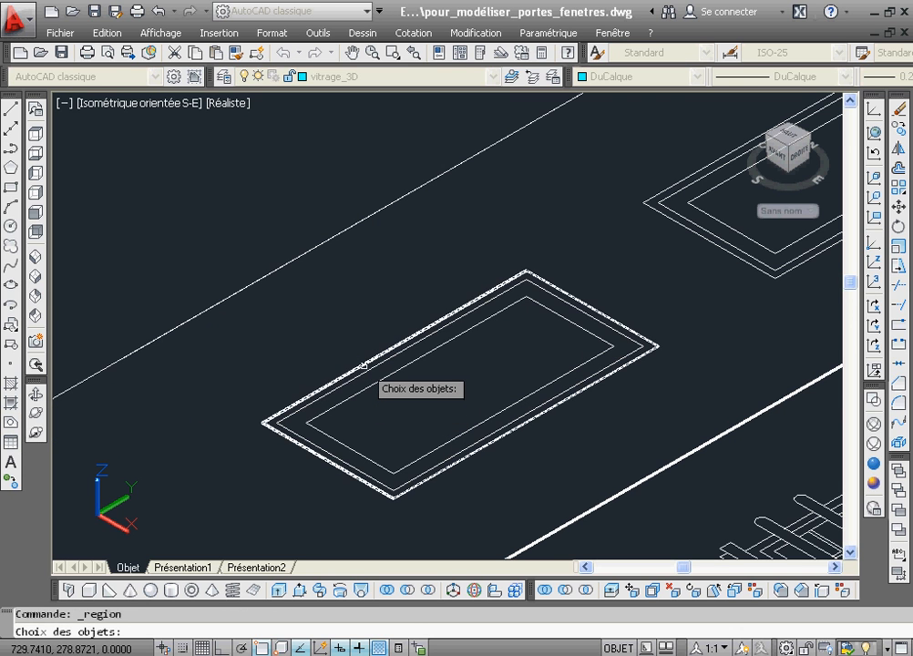
pyautogui.press('Return')
pyautogui.click(493, 76)
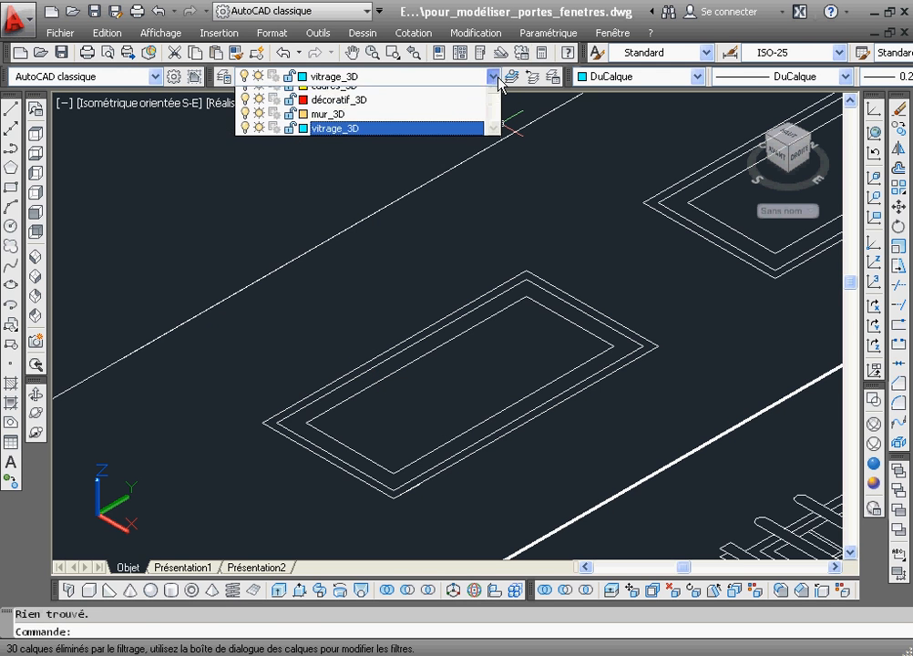
pyautogui.click(472, 93)
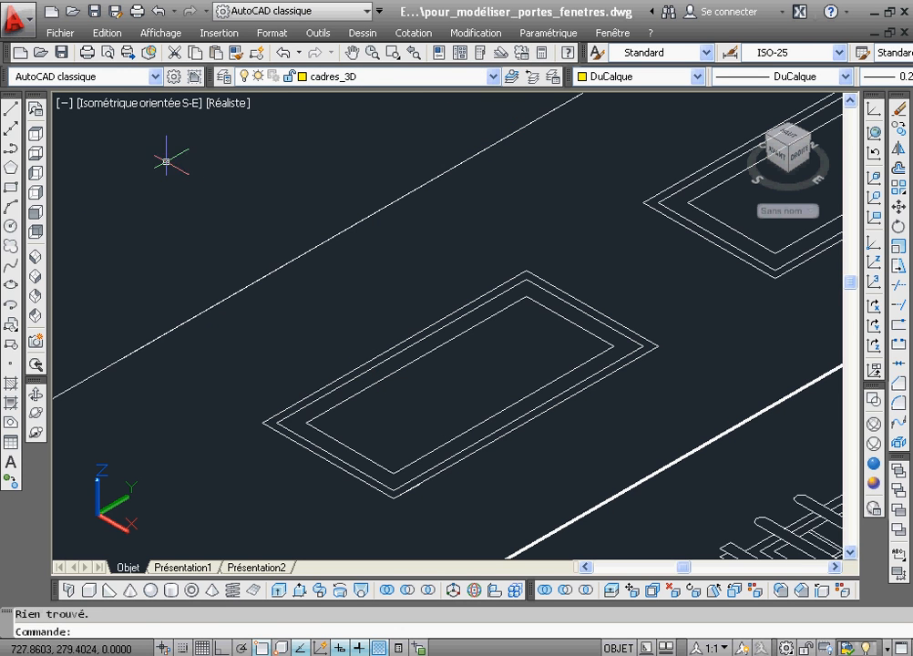
# Convert the outermost and innermost rectangles of the plain window into regions.
pyautogui.click(11, 423)
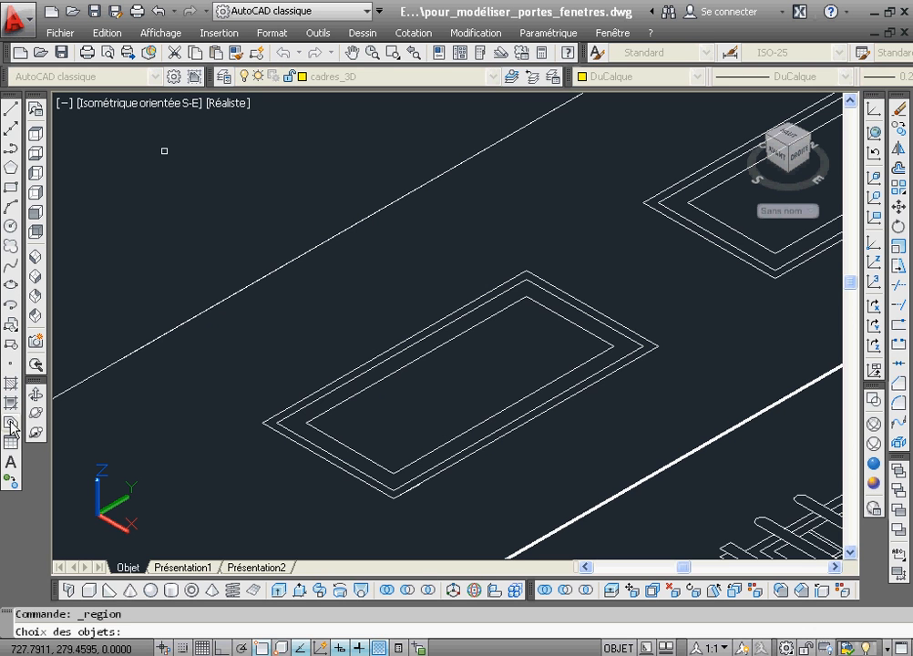
pyautogui.click(322, 384)
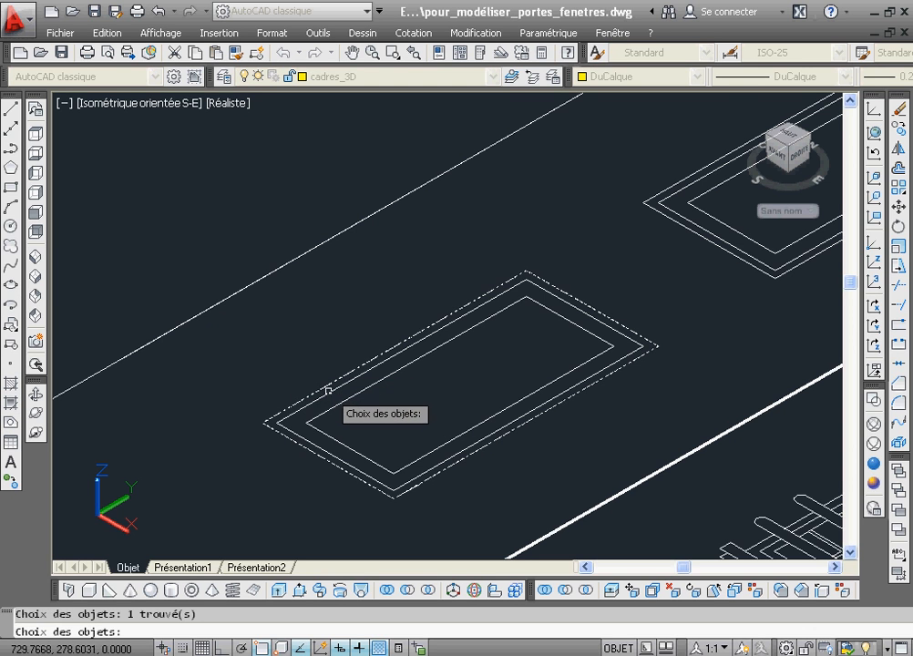
pyautogui.click(424, 357)
pyautogui.press('Return')
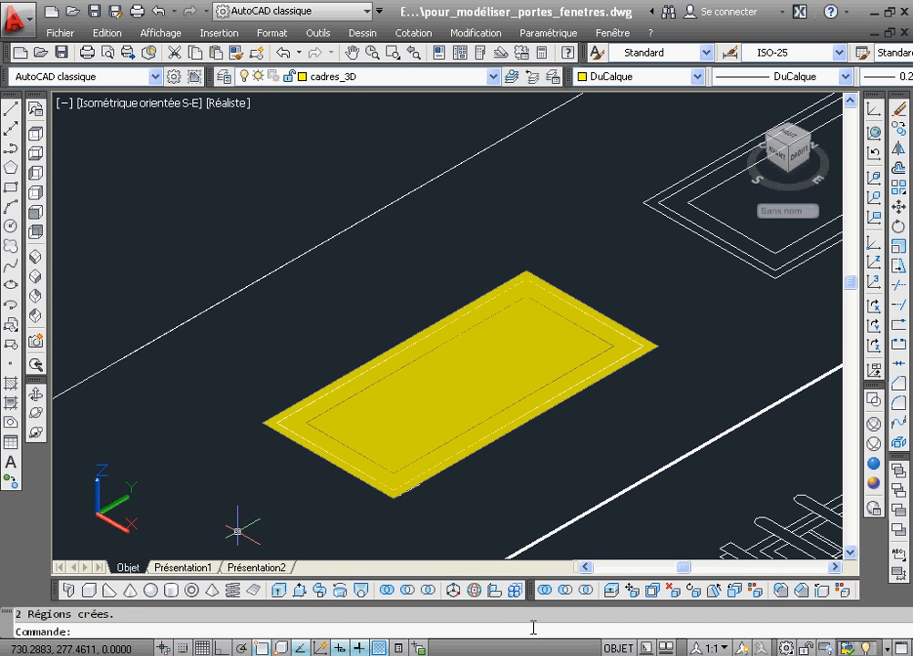
# Subtract the inner rectangular region from the outer one to leave a flat window frame.
pyautogui.click(566, 591)
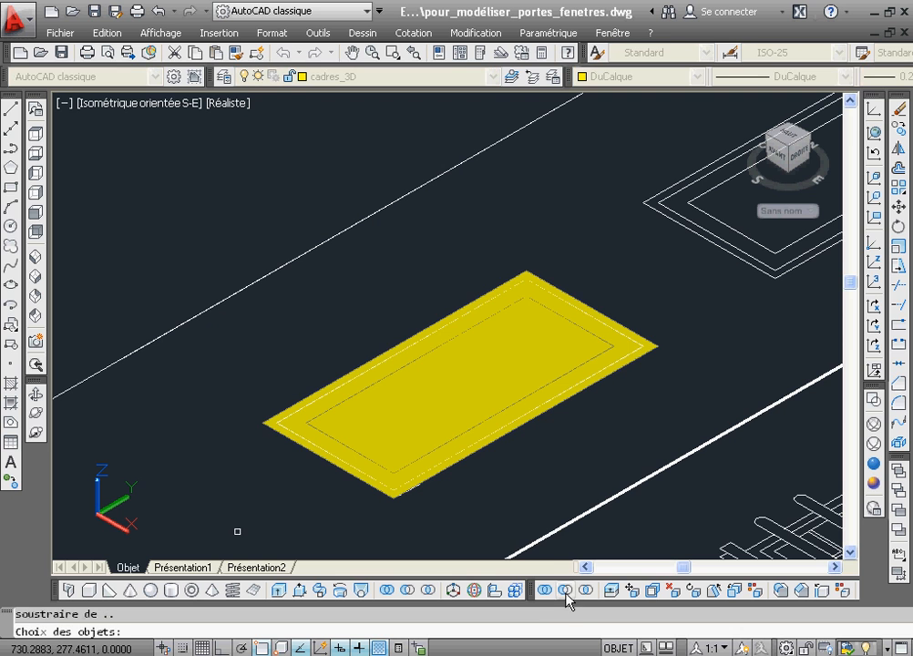
pyautogui.click(355, 373)
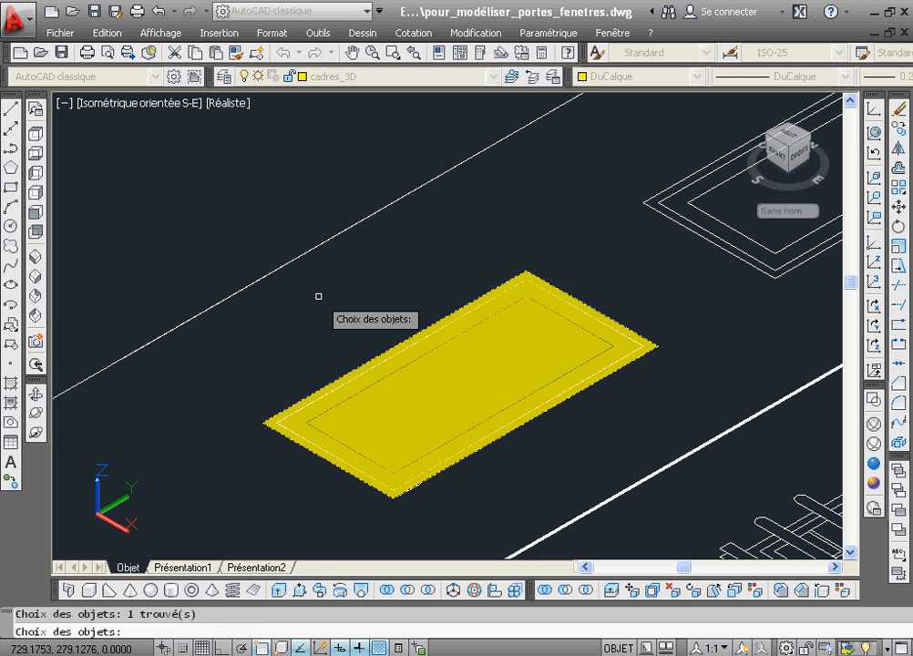
pyautogui.press('Return')
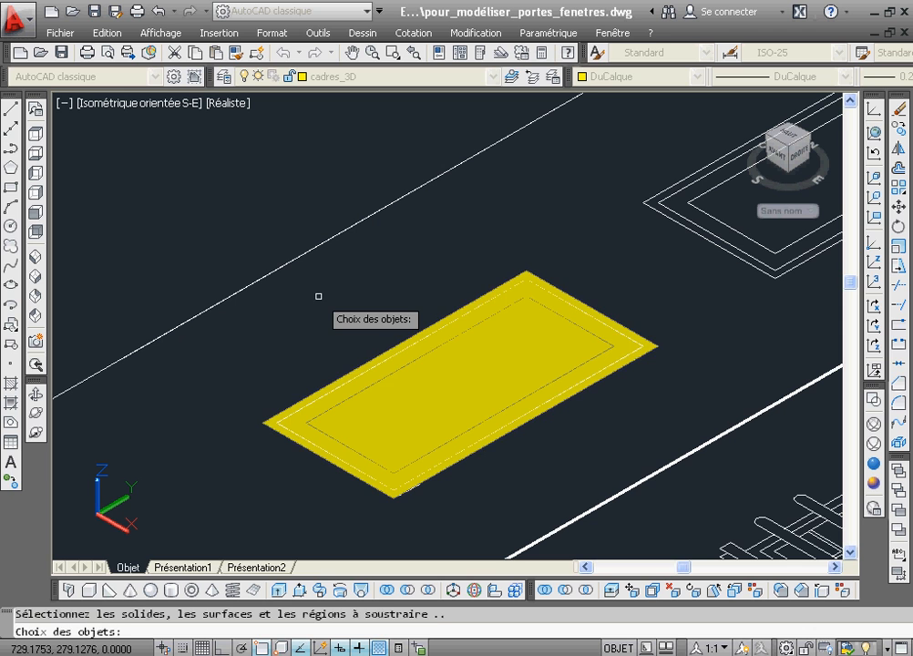
pyautogui.click(356, 394)
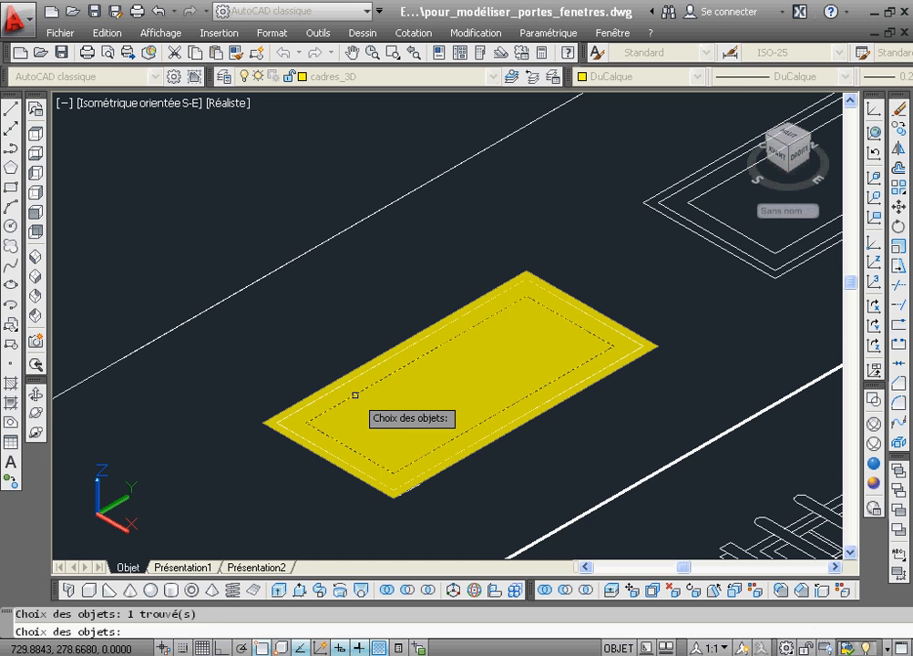
pyautogui.press('Return')
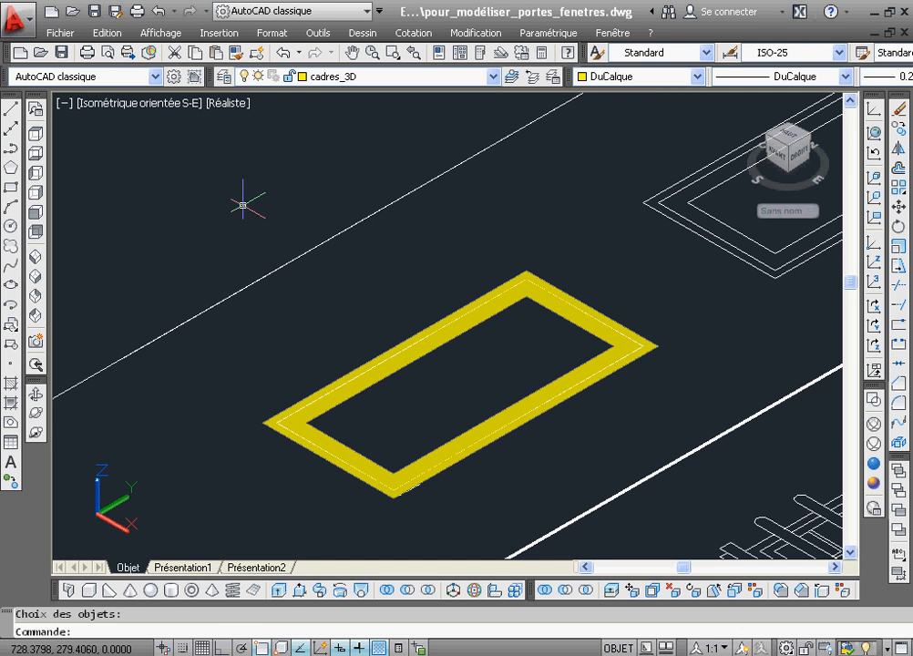
# Extrude the flat rectangular window frame by 0.05.
pyautogui.click(280, 592)
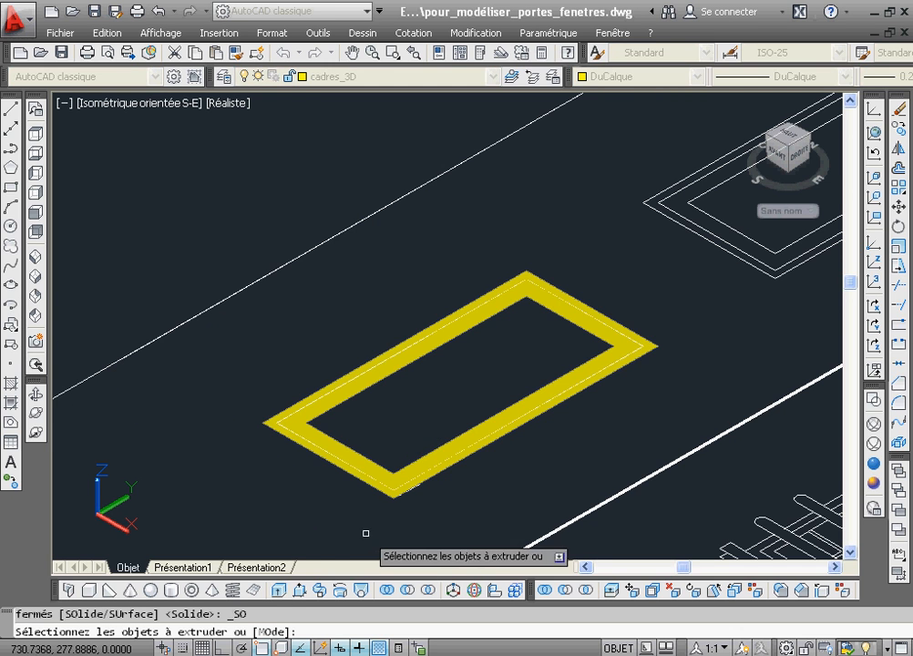
pyautogui.click(434, 457)
pyautogui.rightClick(440, 462)
pyautogui.click(440, 462)
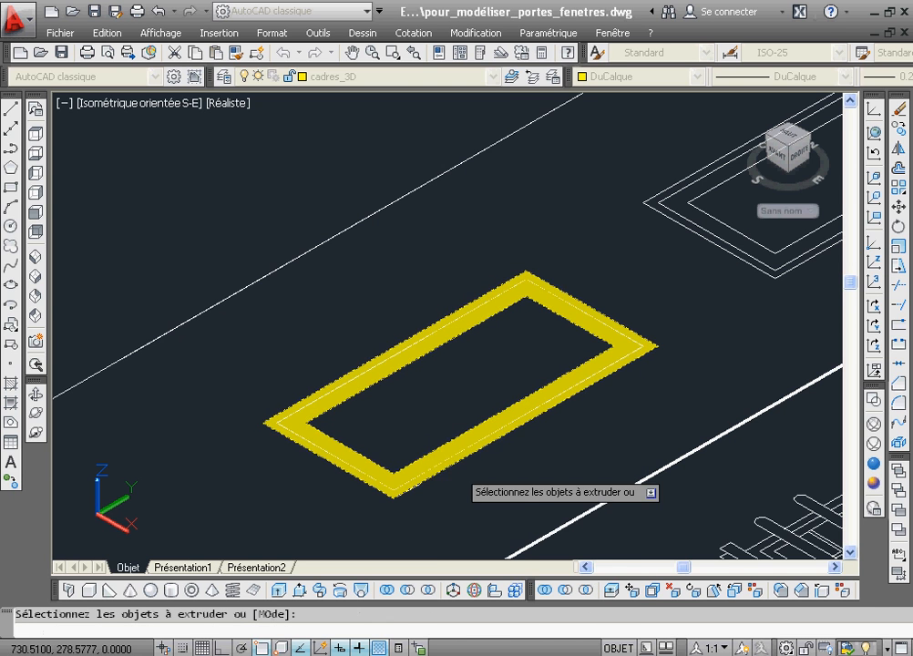
pyautogui.write('0/')
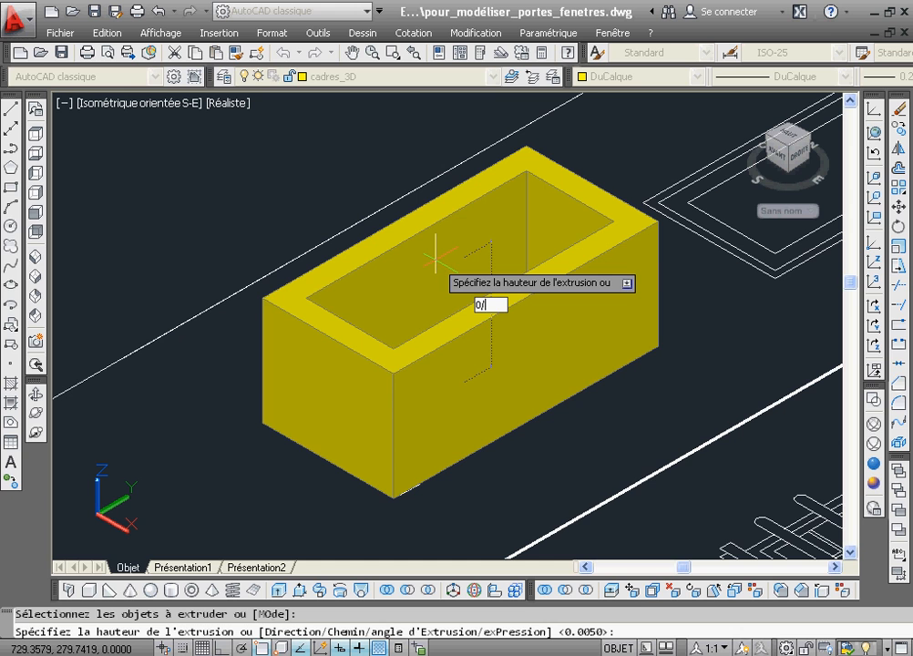
pyautogui.press('BackSpace')
pyautogui.press('Return')
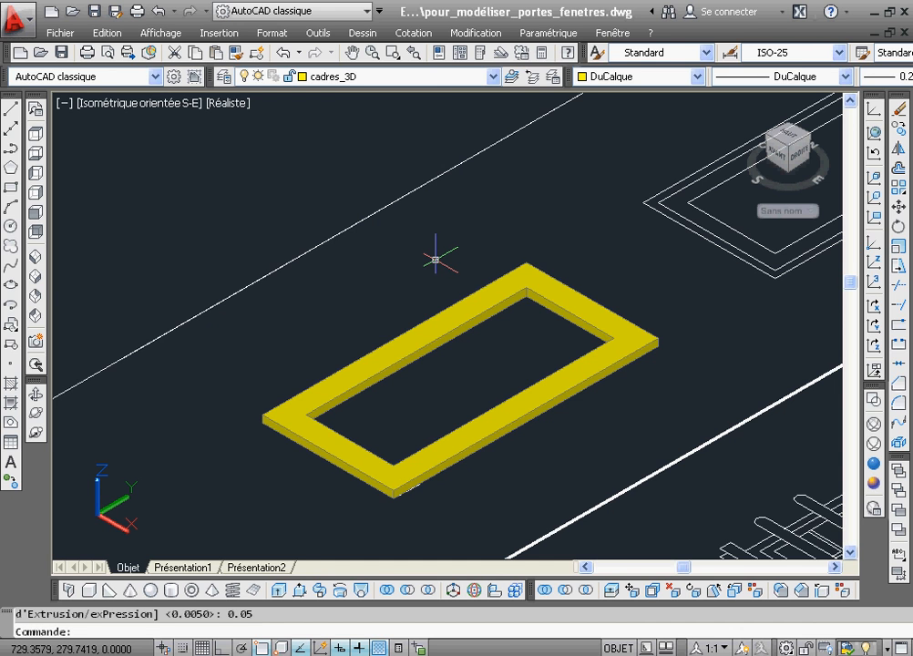
# On layer vitrage_3D, trace a closed polyline around the top inner edge of the extruded rectangular window frame.
pyautogui.click(491, 77)
pyautogui.click(418, 137)
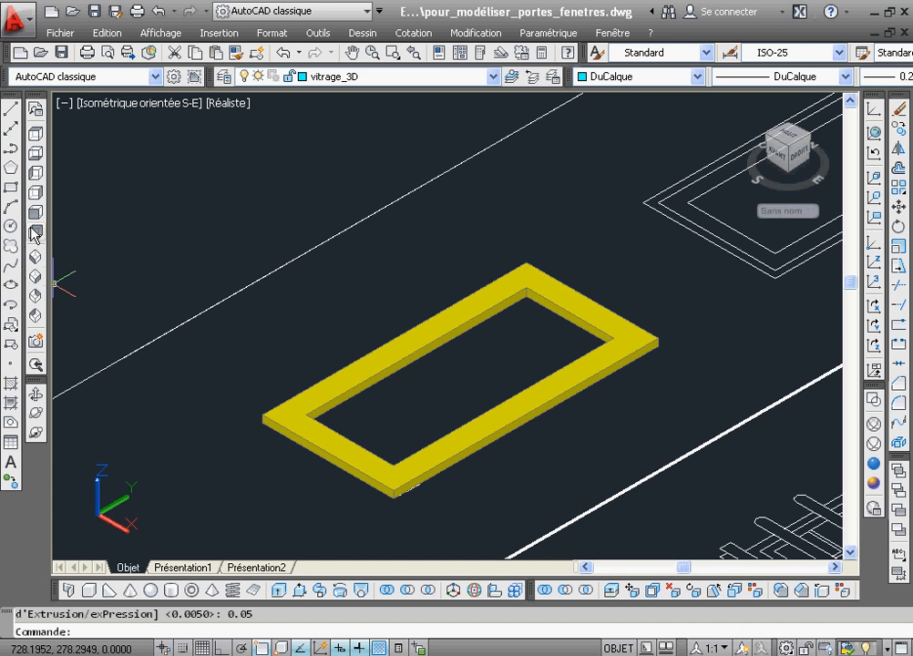
pyautogui.click(11, 149)
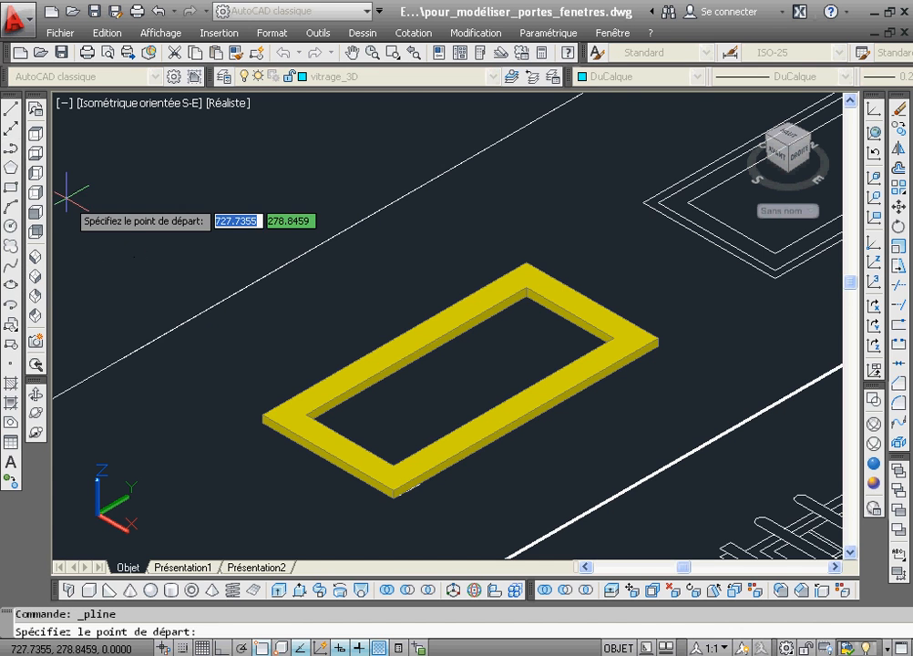
pyautogui.click(306, 414)
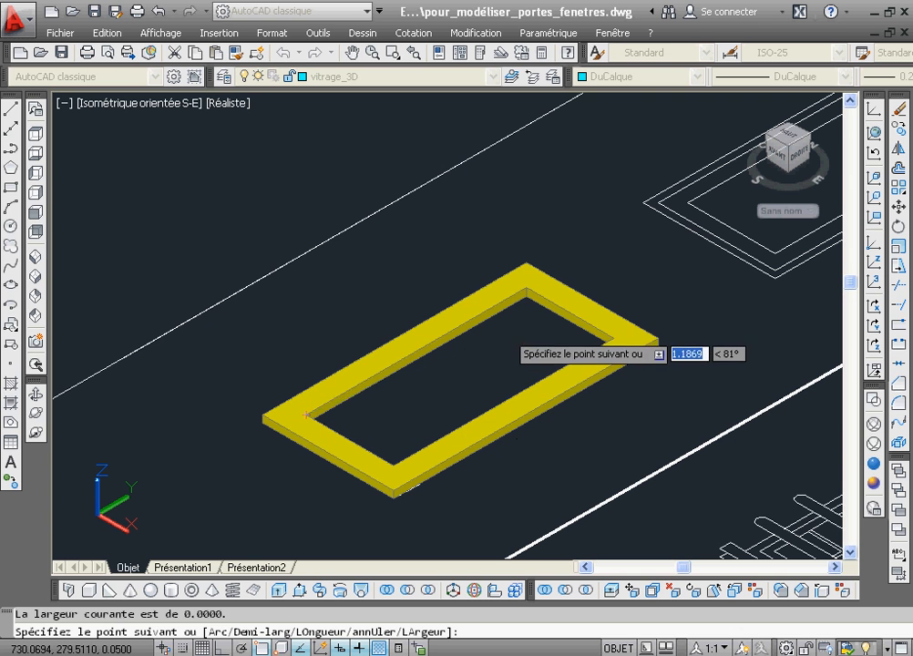
pyautogui.click(526, 287)
pyautogui.click(614, 339)
pyautogui.click(394, 467)
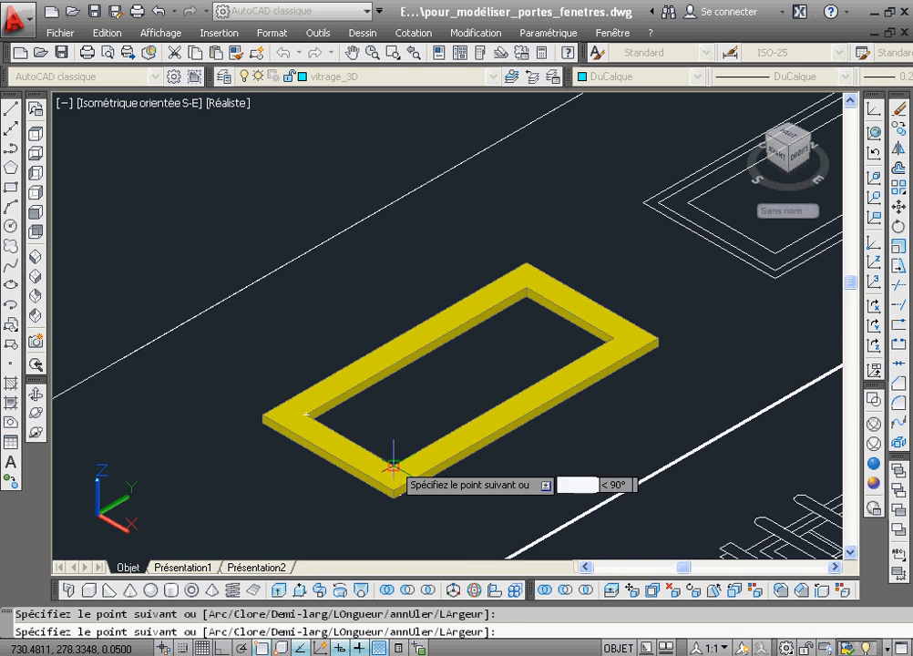
pyautogui.rightClick(370, 310)
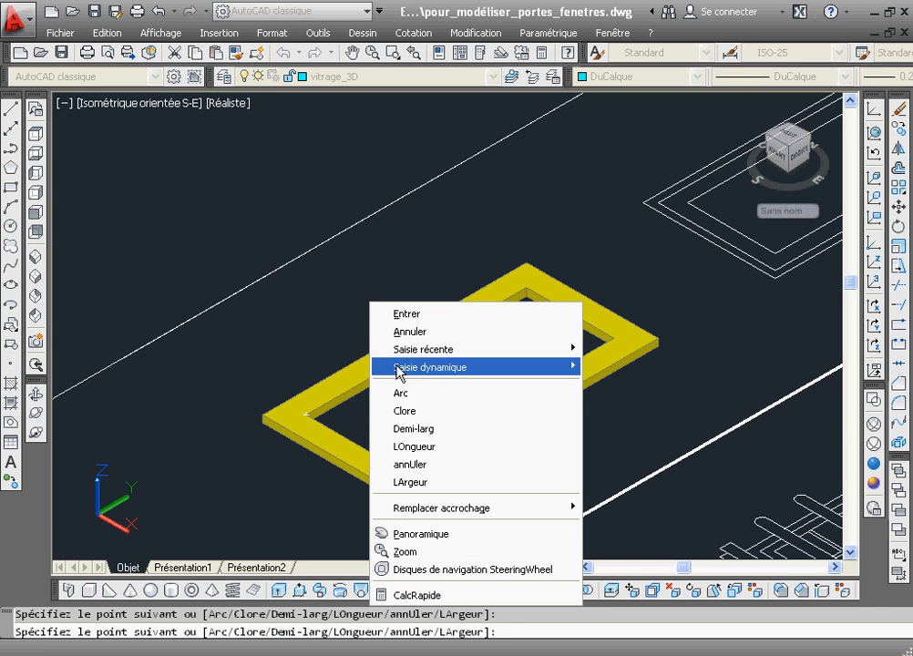
pyautogui.click(402, 409)
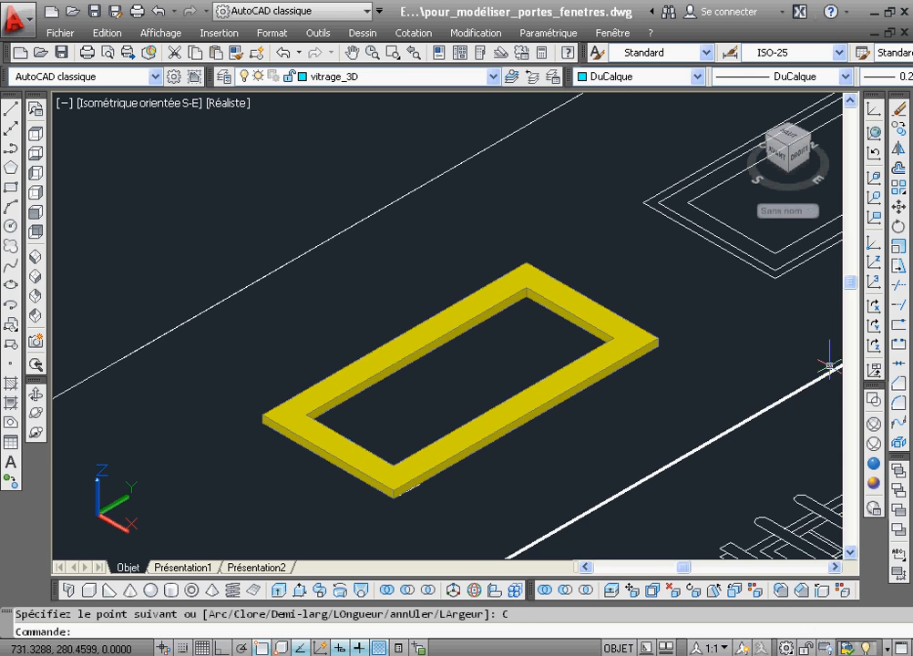
# Show the model in 2D wireframe and extrude the traced glazing outline by 0.005.
pyautogui.click(873, 399)
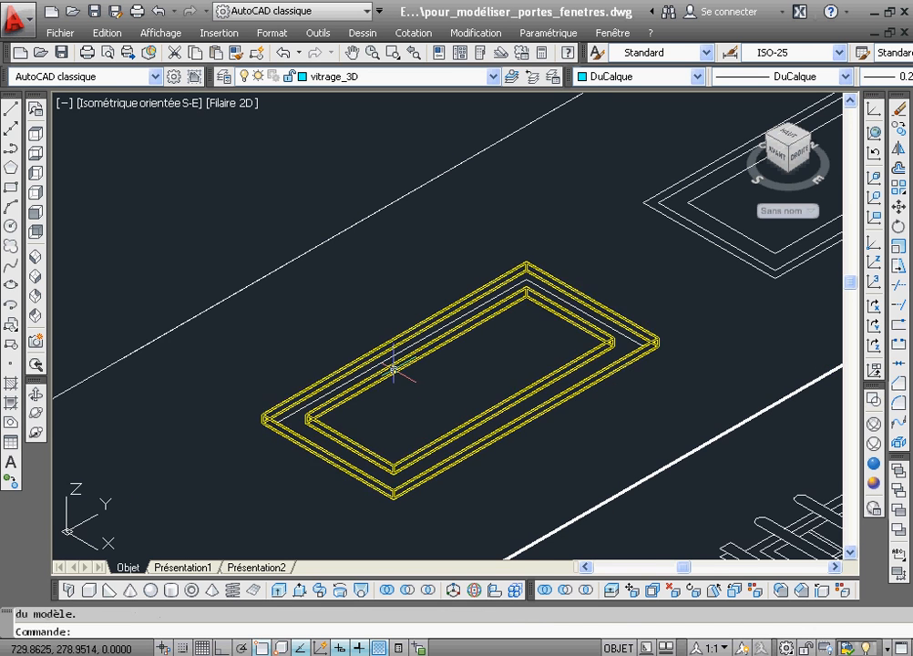
pyautogui.click(279, 590)
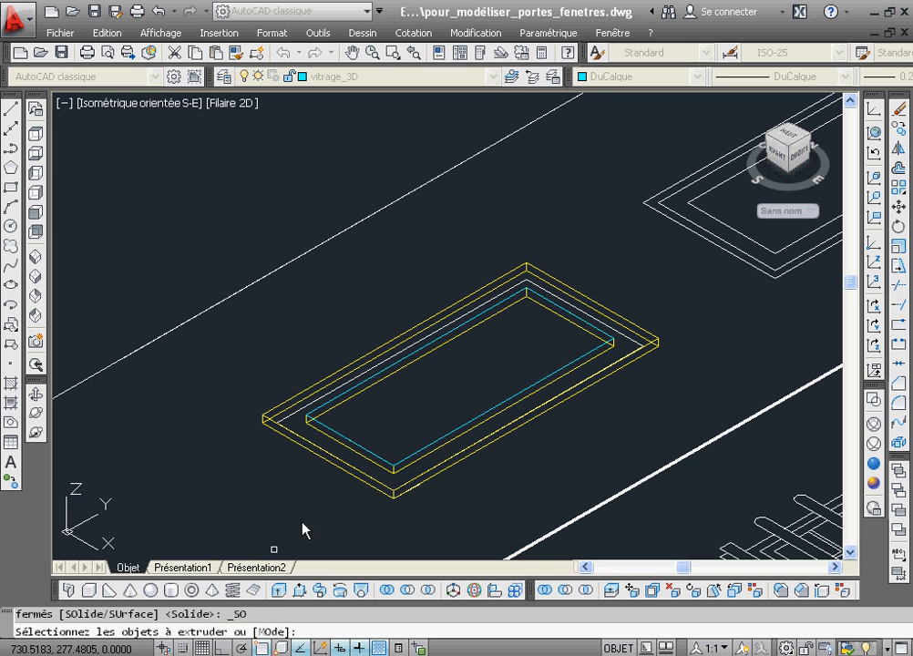
pyautogui.click(341, 437)
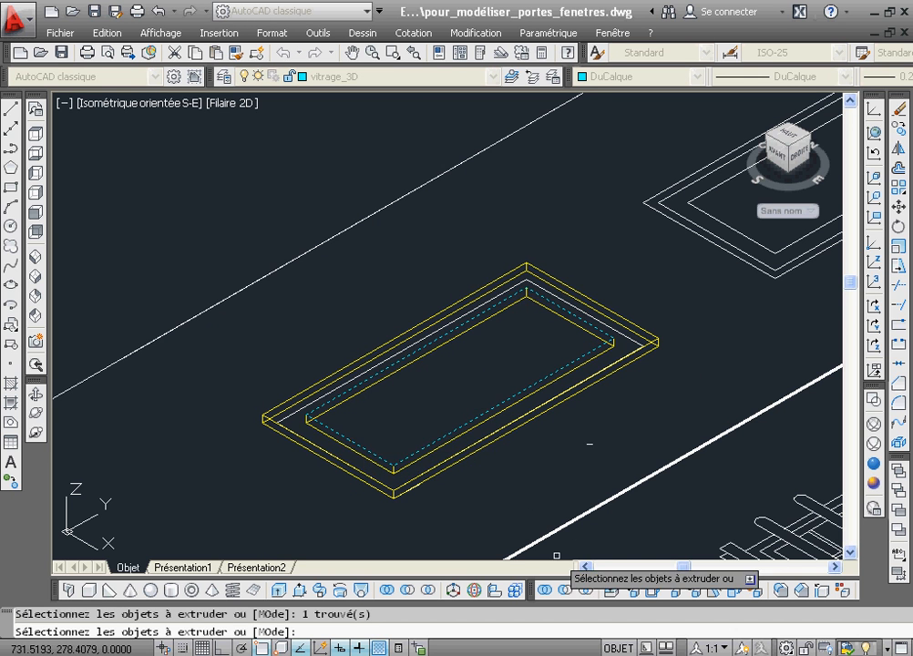
pyautogui.rightClick(258, 351)
pyautogui.click(269, 354)
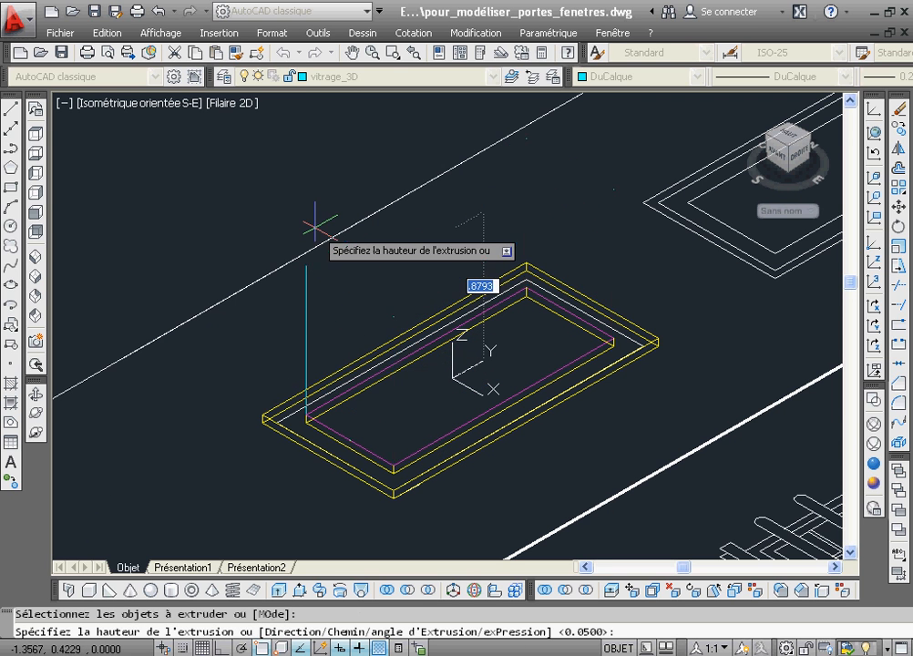
pyautogui.write('0.005')
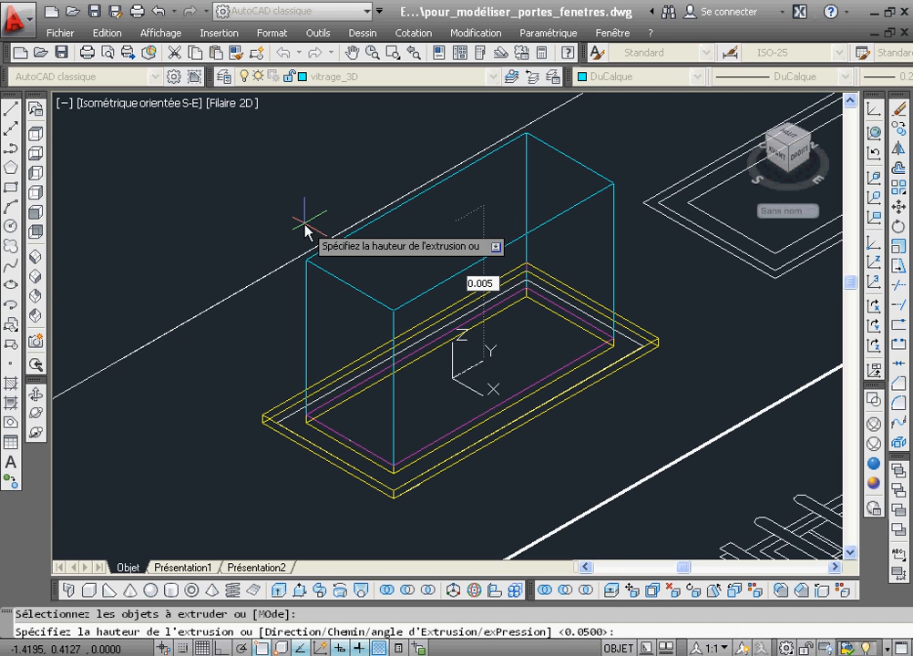
pyautogui.press('Return')
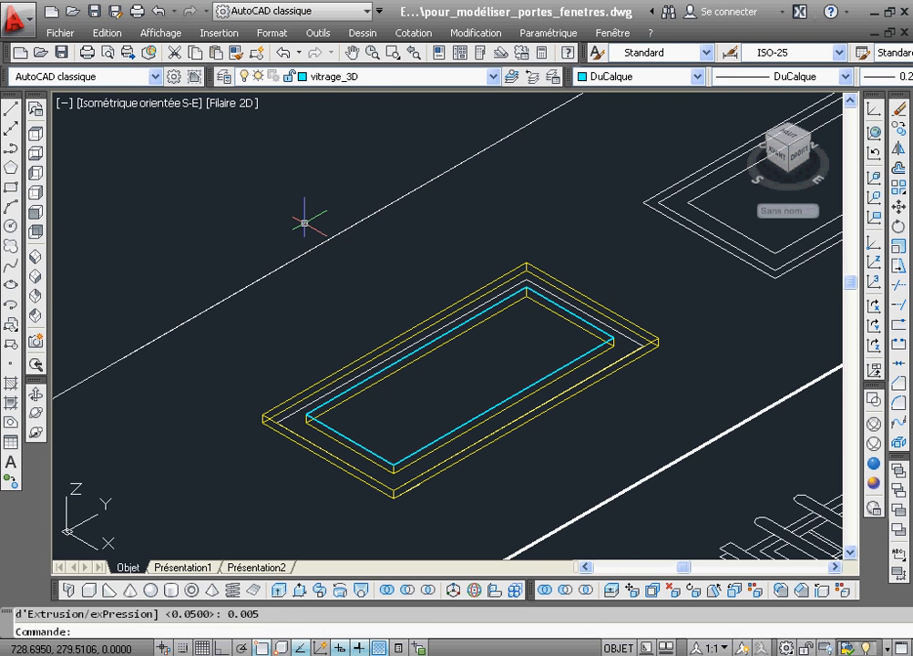
pyautogui.click(392, 53)
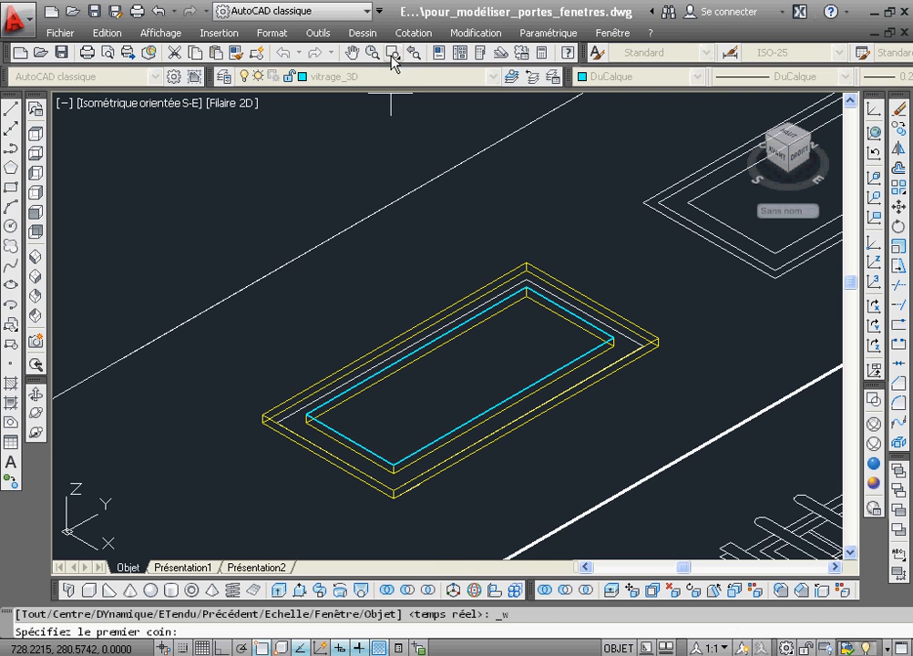
pyautogui.click(262, 438)
pyautogui.click(364, 400)
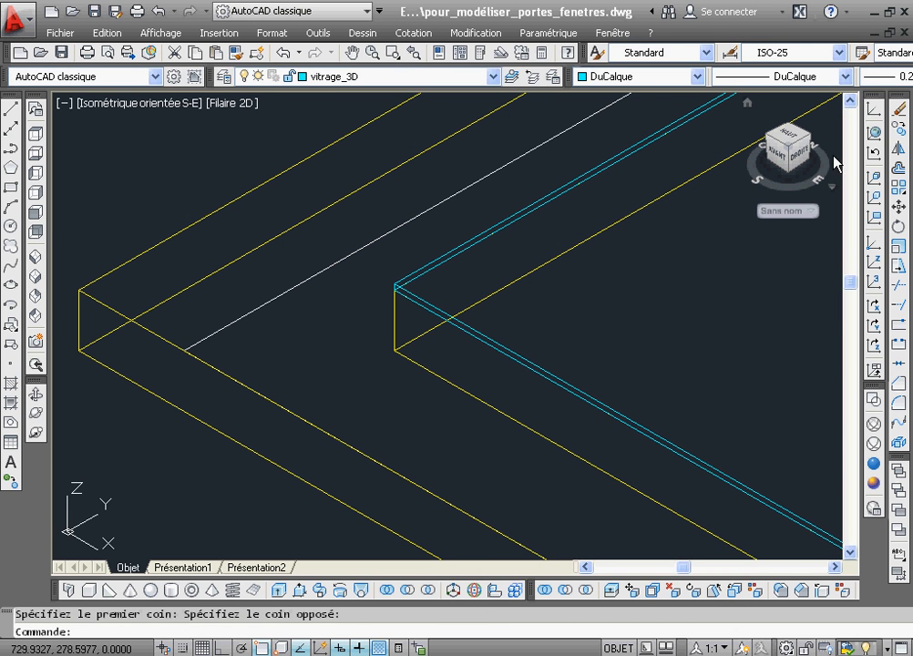
pyautogui.click(898, 211)
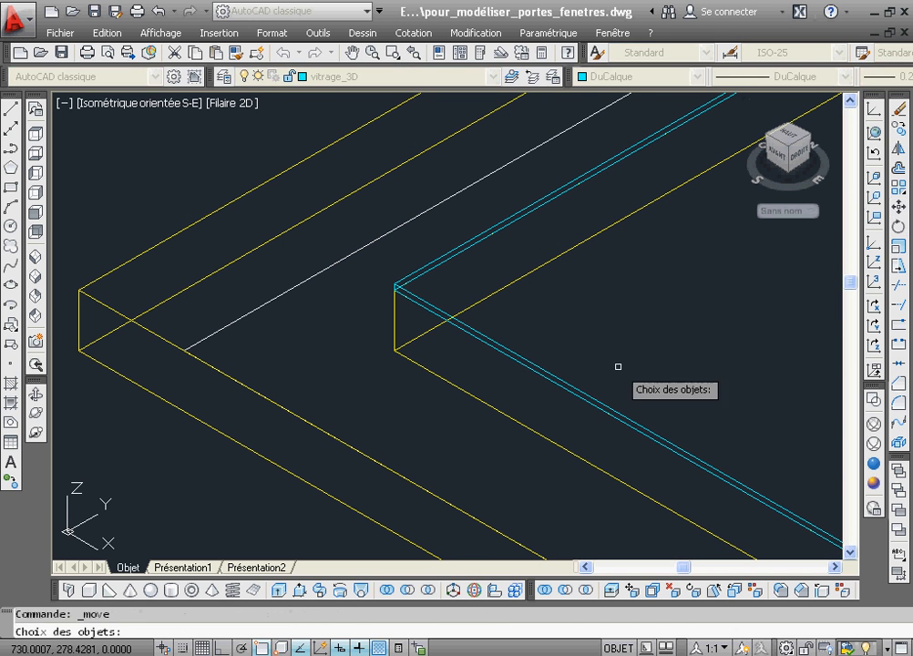
pyautogui.click(569, 382)
pyautogui.press('Return')
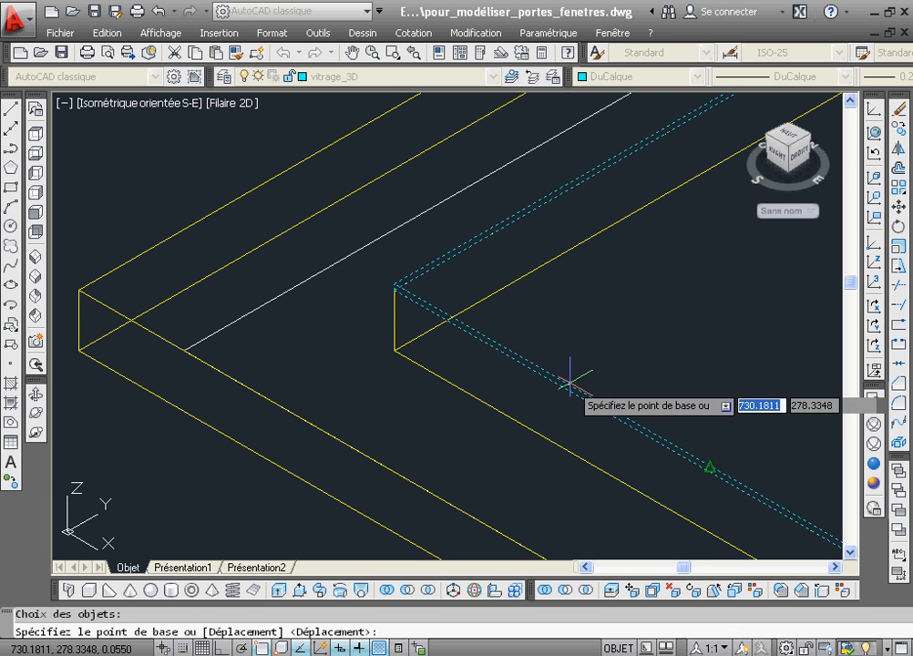
pyautogui.click(394, 320)
pyautogui.press('Escape')
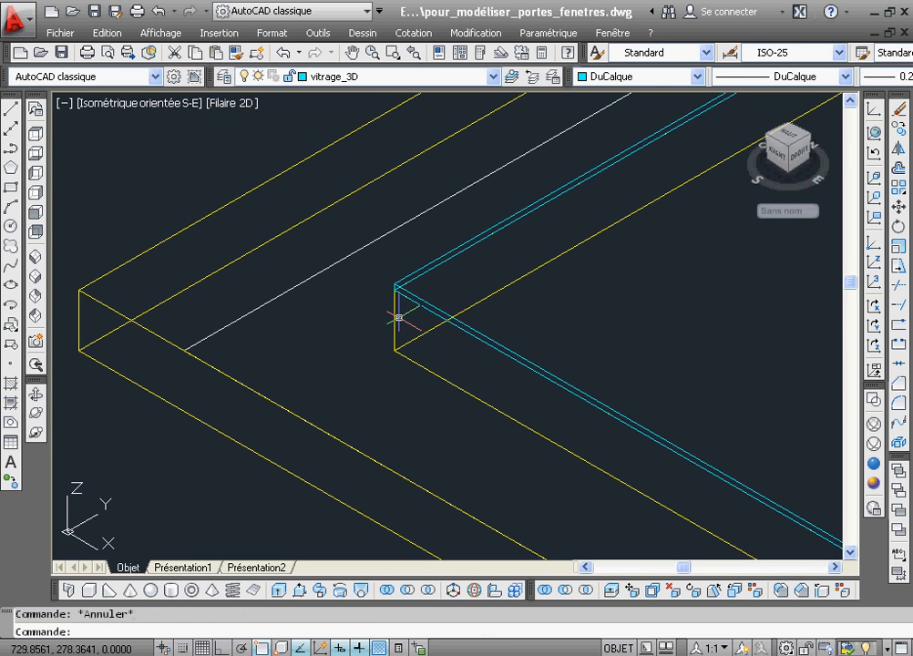
# Move the glazing panel from its corner down to the midpoint of the frame's vertical inner edge.
pyautogui.click(897, 215)
pyautogui.click(519, 353)
pyautogui.press('Return')
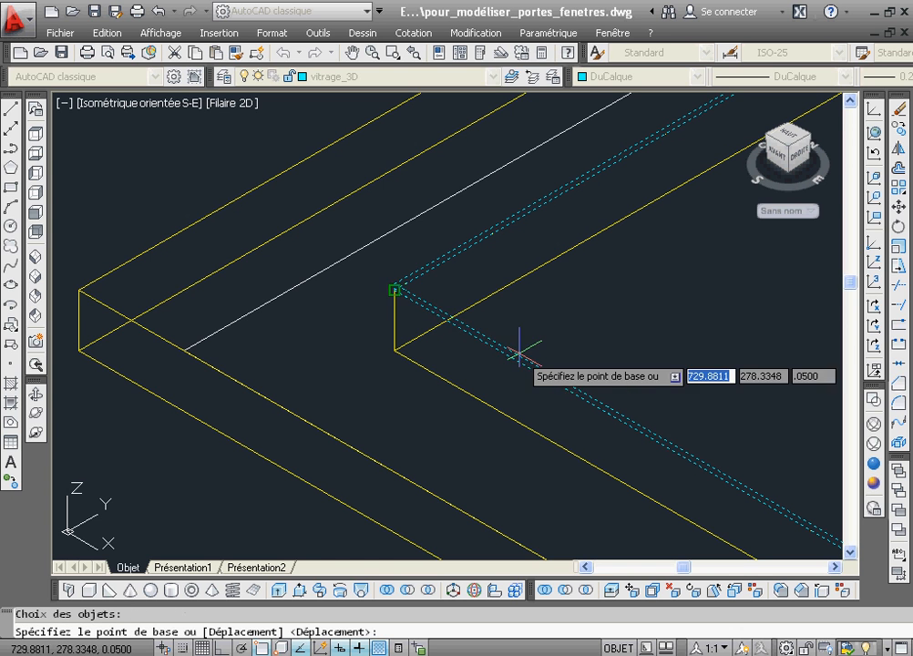
pyautogui.click(394, 284)
pyautogui.click(395, 321)
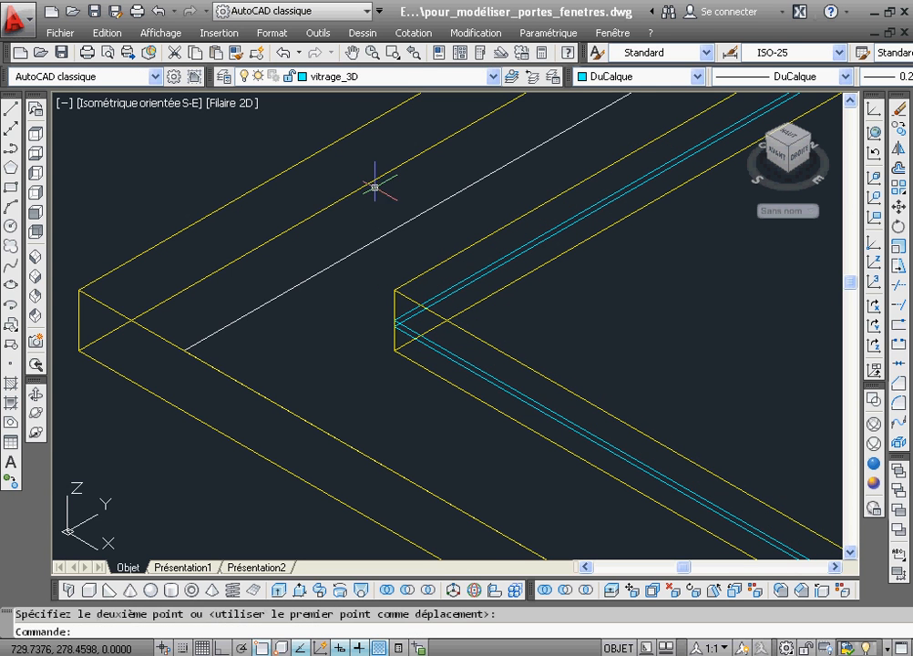
# Return to the realistic view and examine the framed window, the other modelled openings and the remaining façade drawings.
pyautogui.click(416, 54)
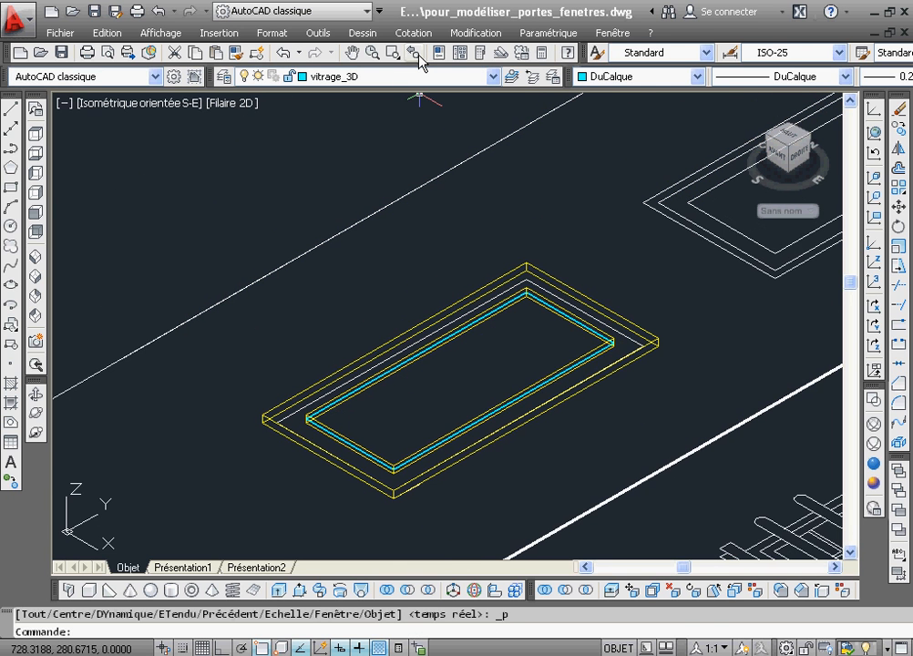
pyautogui.click(417, 55)
pyautogui.click(417, 56)
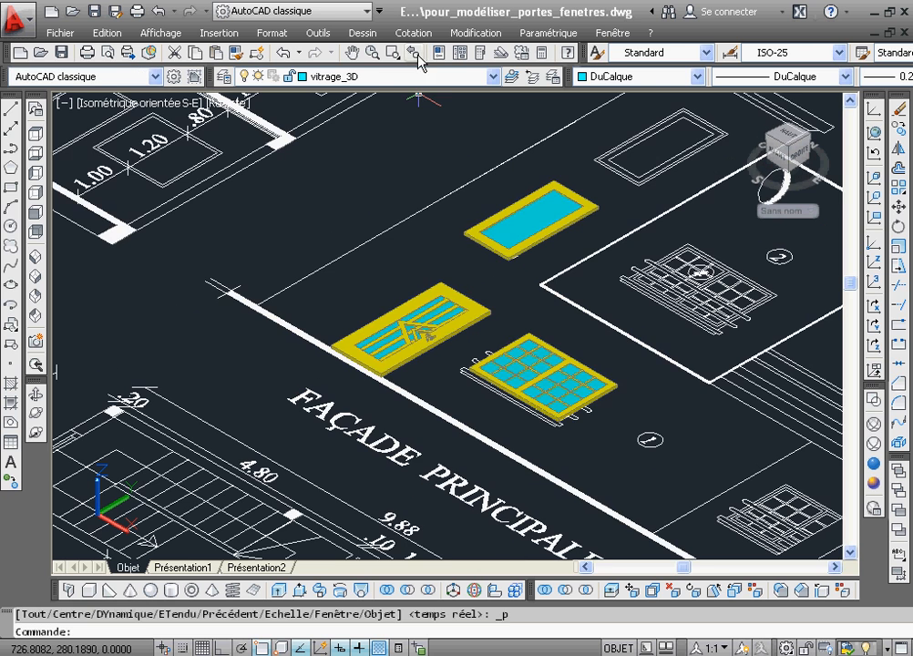
pyautogui.click(499, 214)
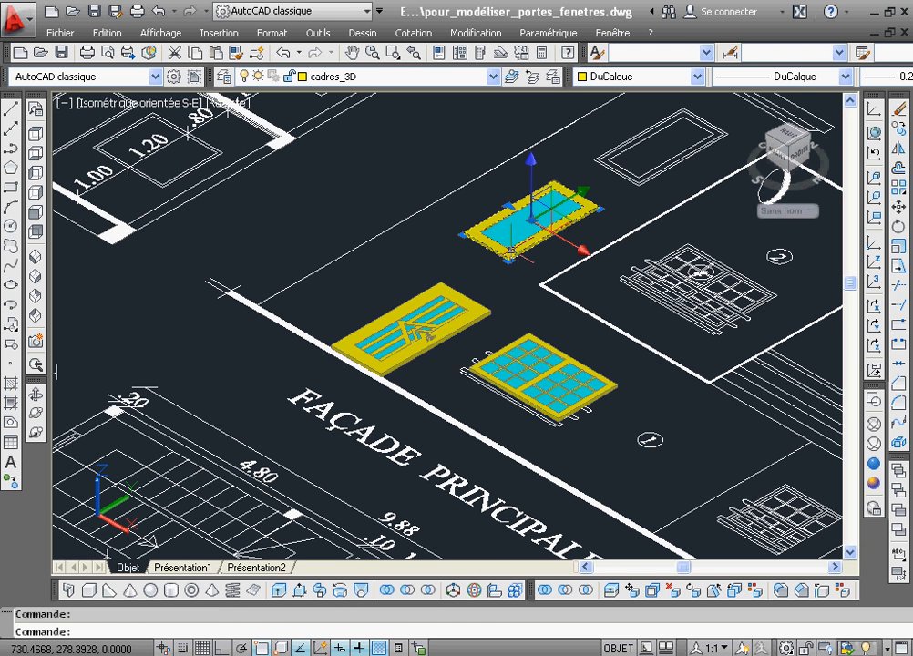
pyautogui.press('Escape')
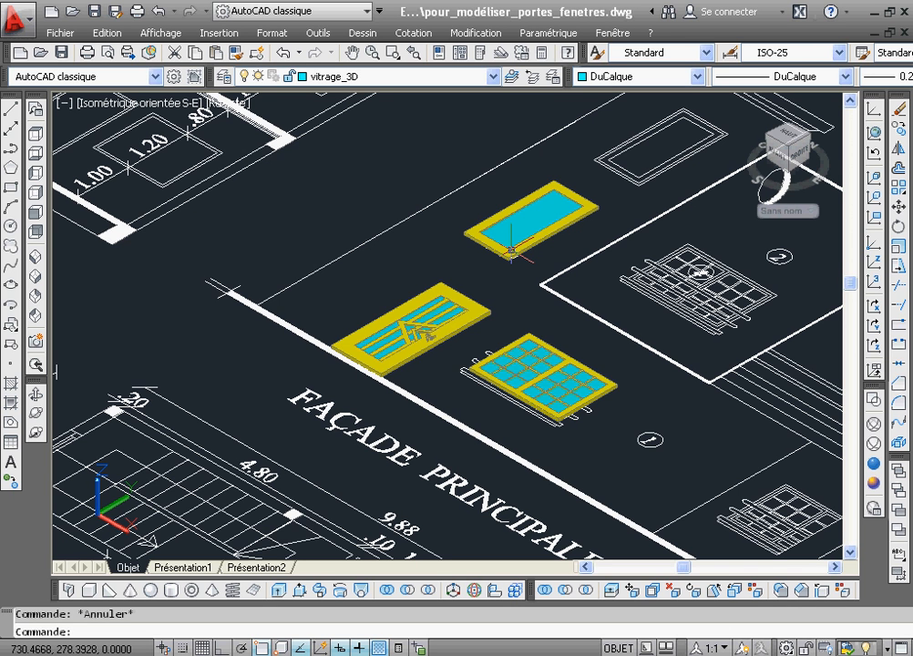
pyautogui.click(512, 248)
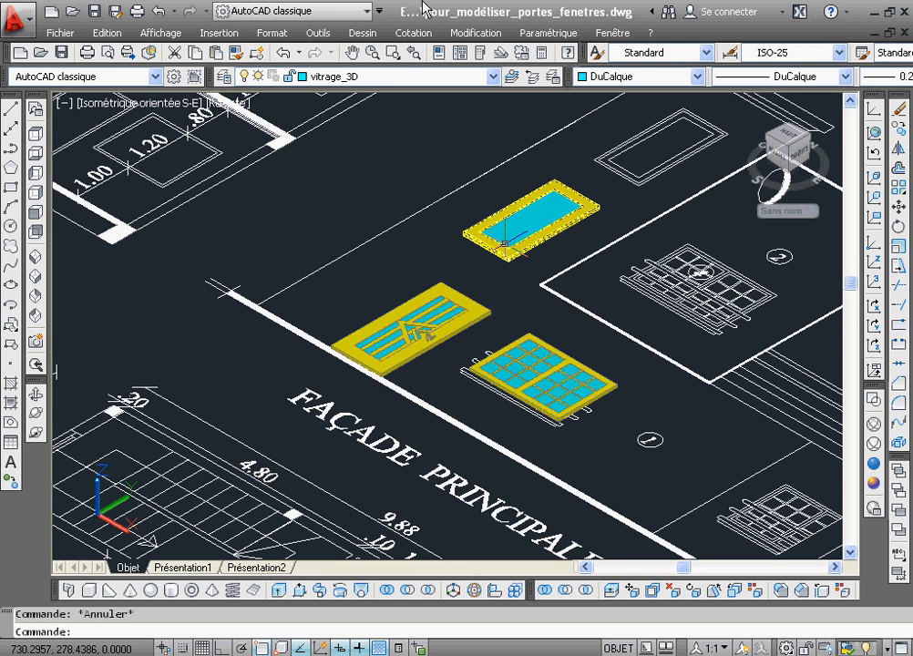
pyautogui.press('Escape')
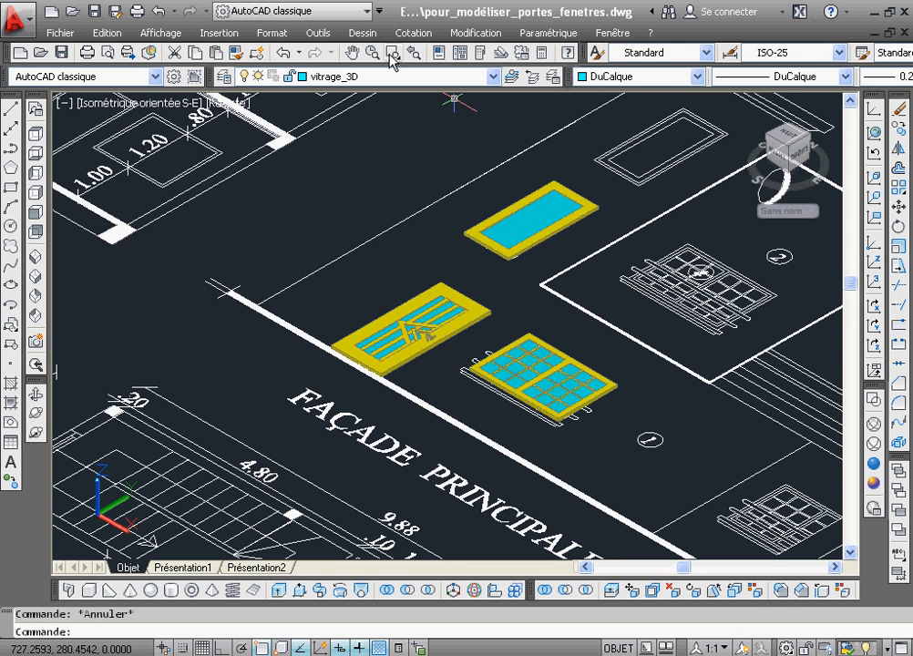
pyautogui.moveTo(398, 59); pyautogui.dragTo(396, 191)
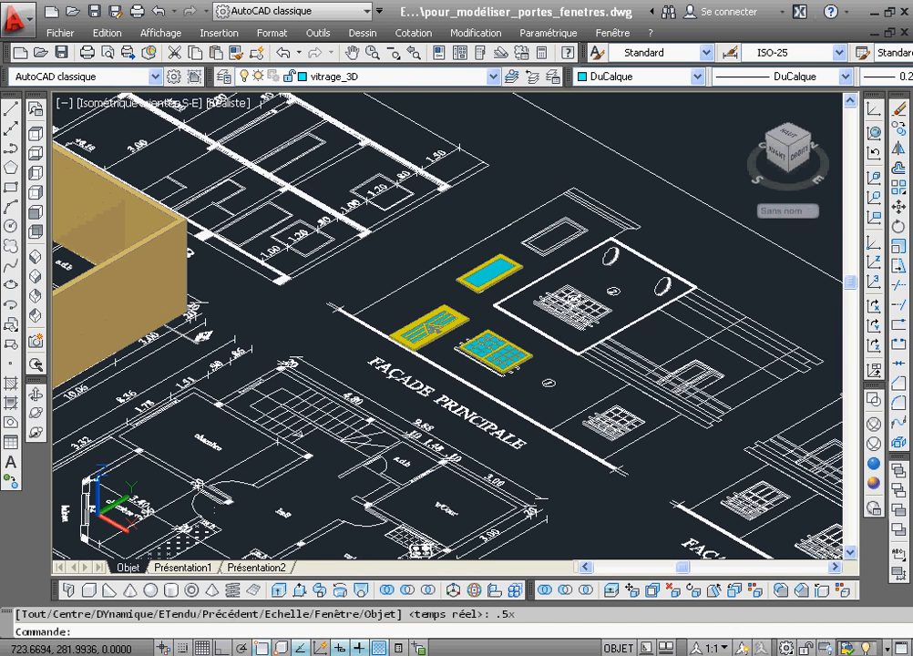
pyautogui.click(401, 58)
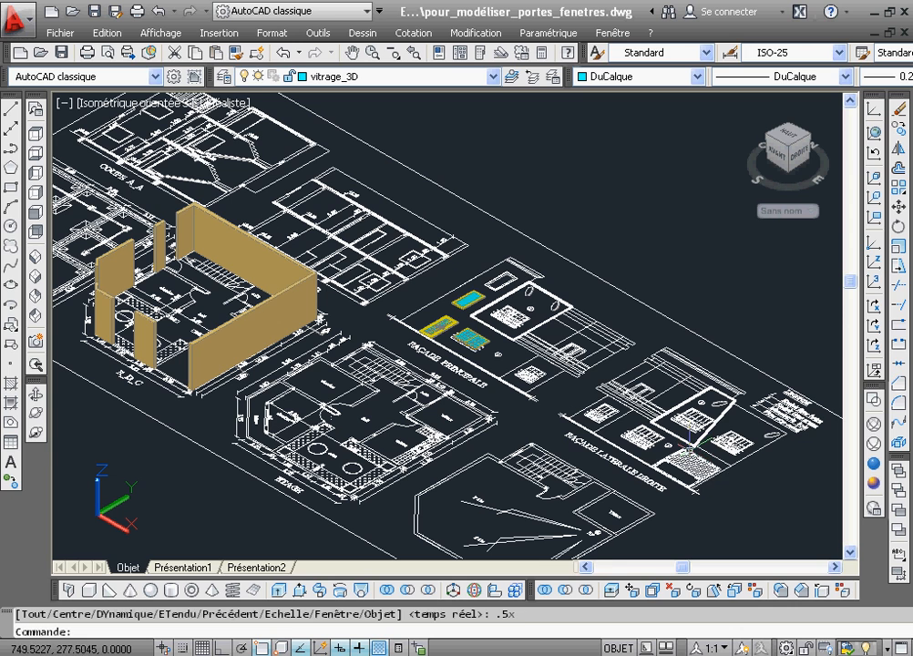
pyautogui.click(707, 494)
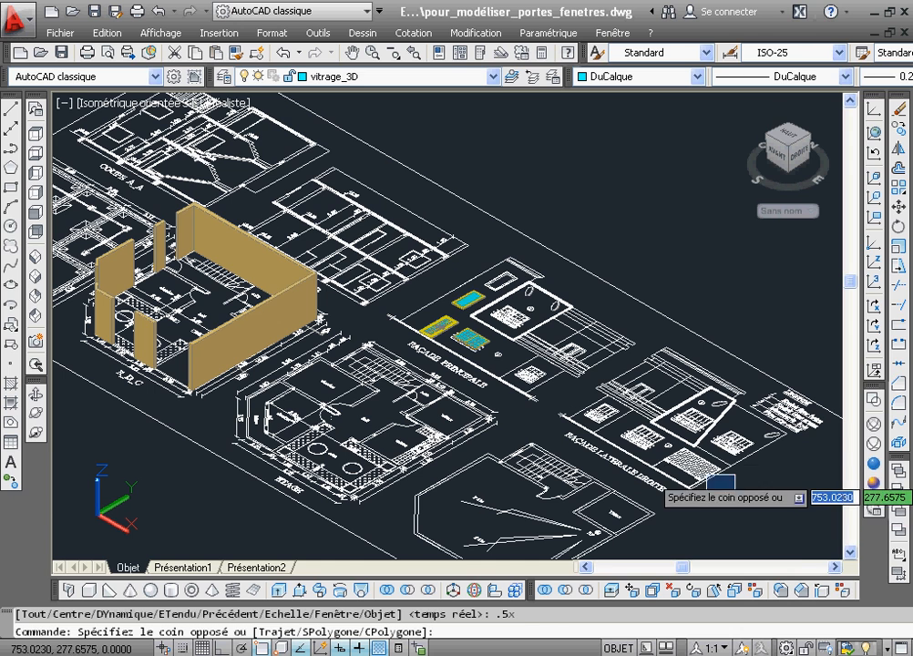
pyautogui.click(712, 524)
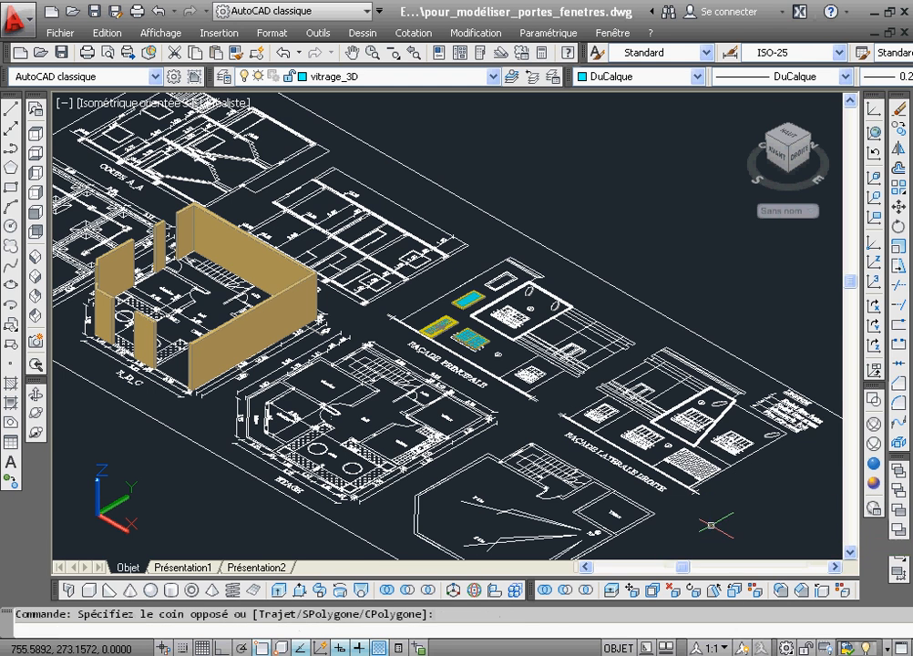